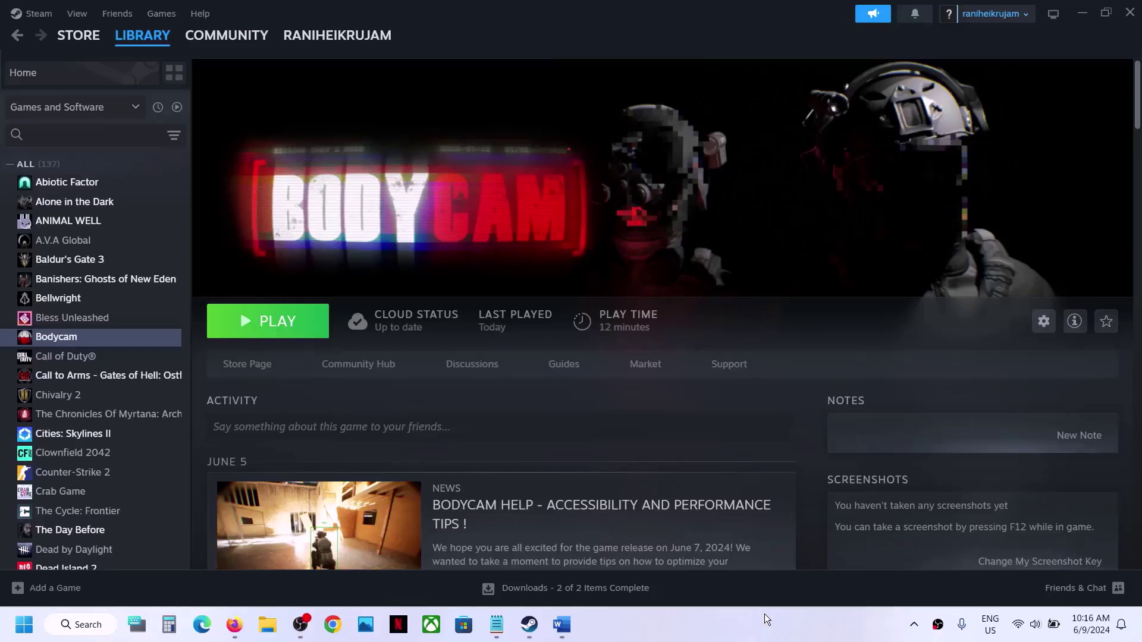
View the computer's power options, including Restart, and close them without choosing any
click(25, 629)
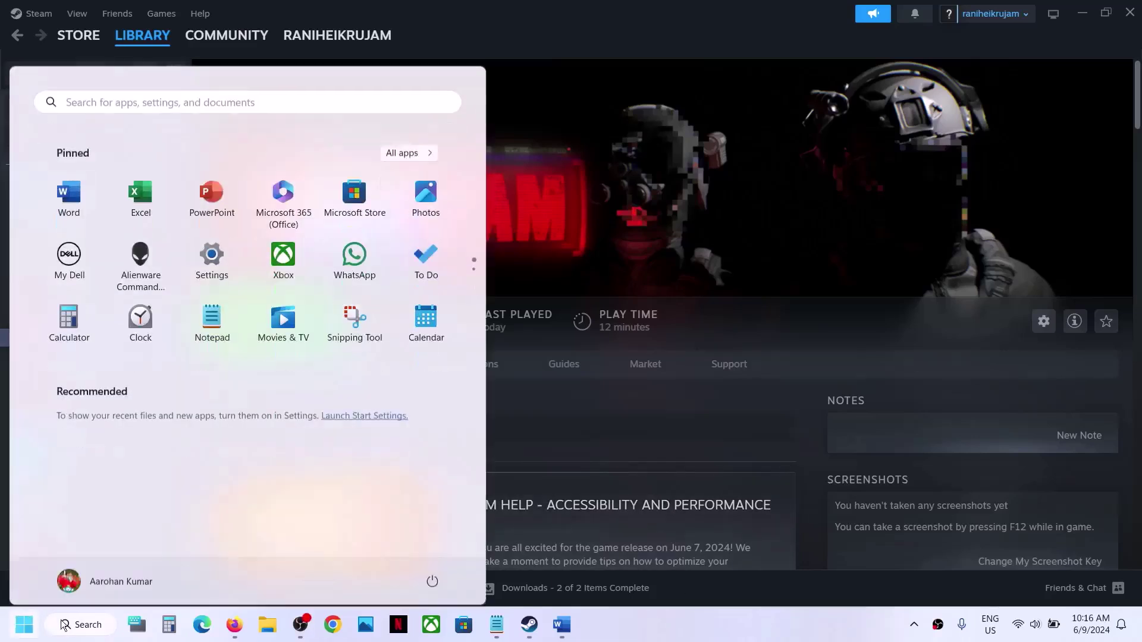
click(433, 574)
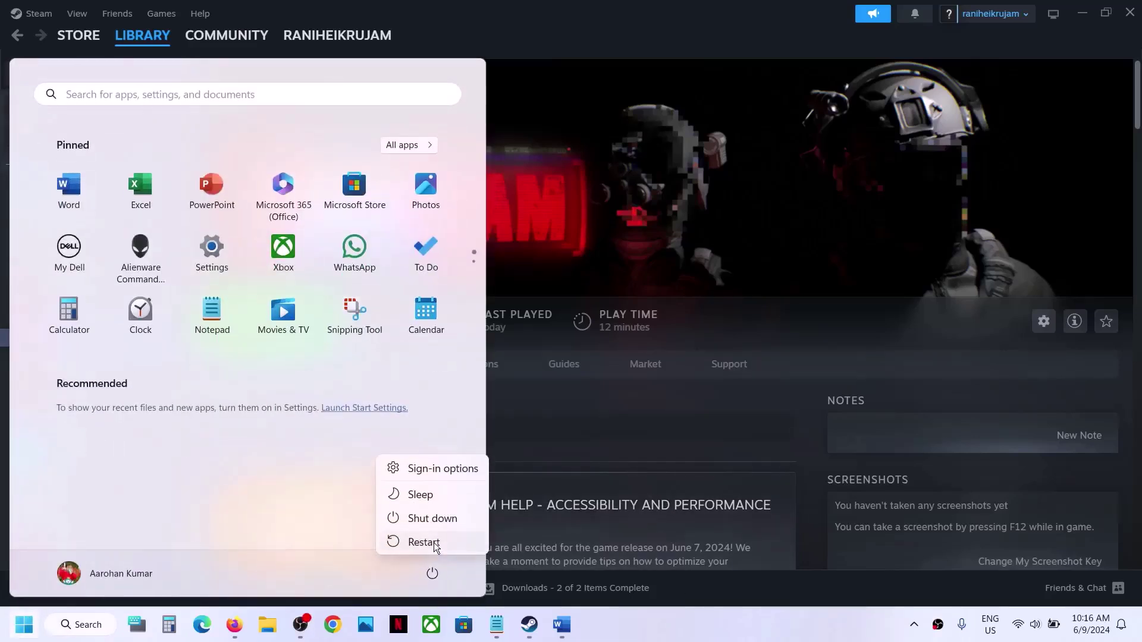
key(Escape)
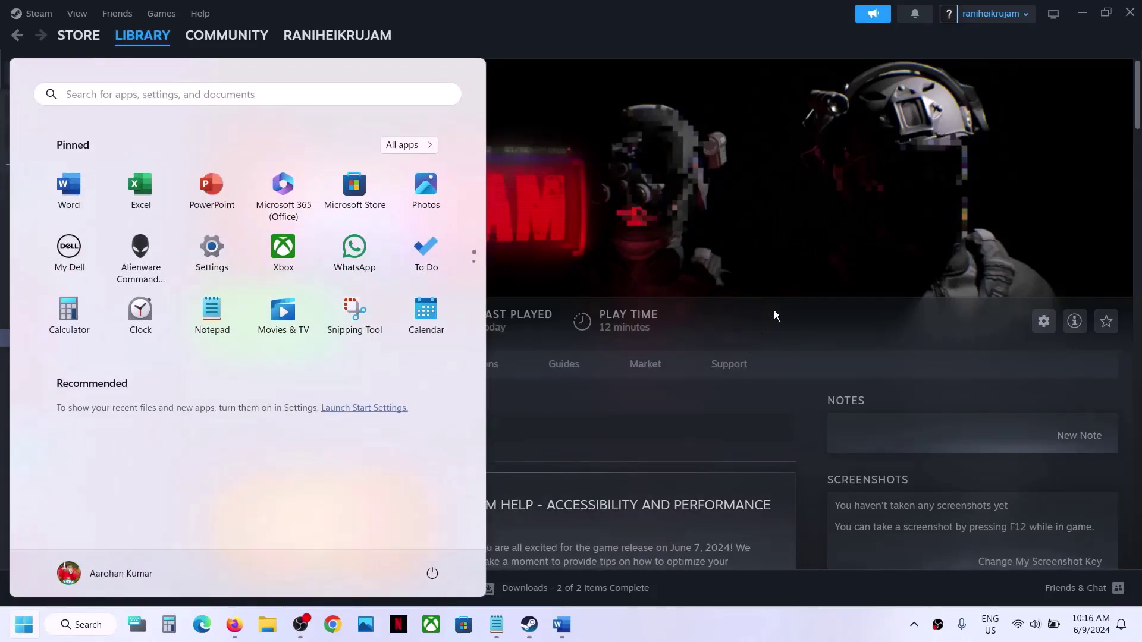
Check the troubleshooting list in Word and view the file verification option in Bodycam's installed files properties in Steam
click(562, 625)
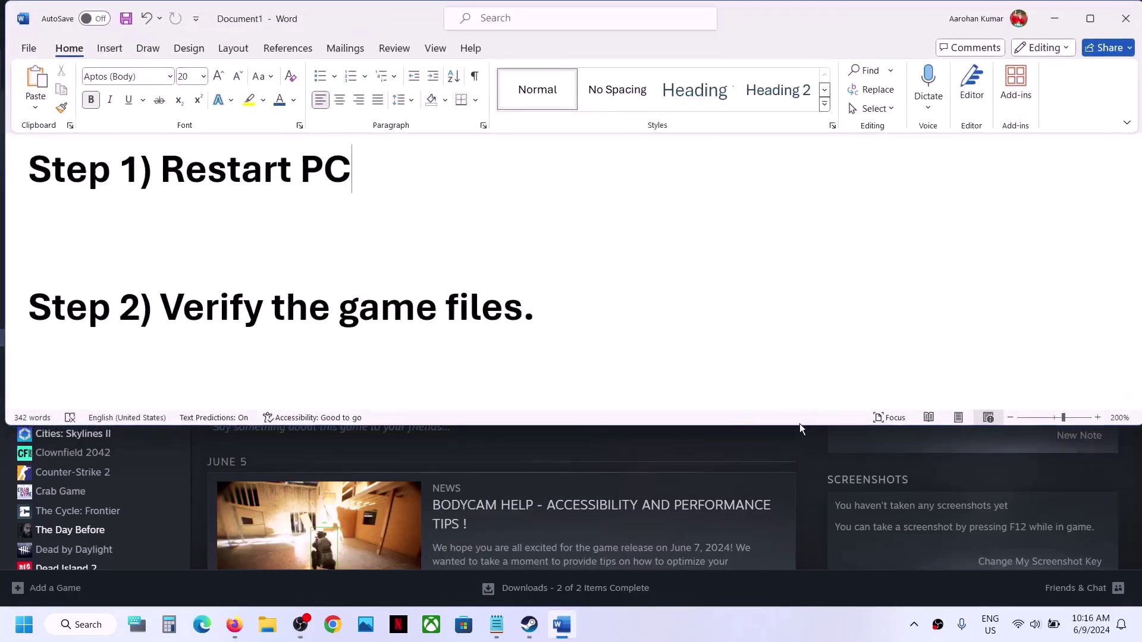
click(813, 482)
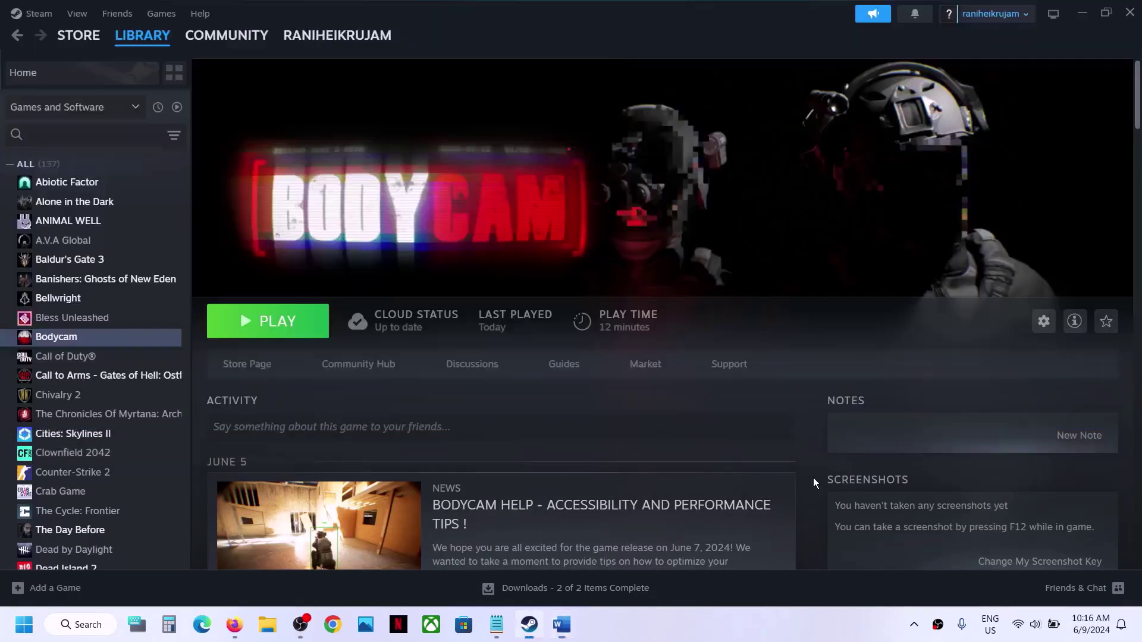
right_click(131, 336)
click(161, 447)
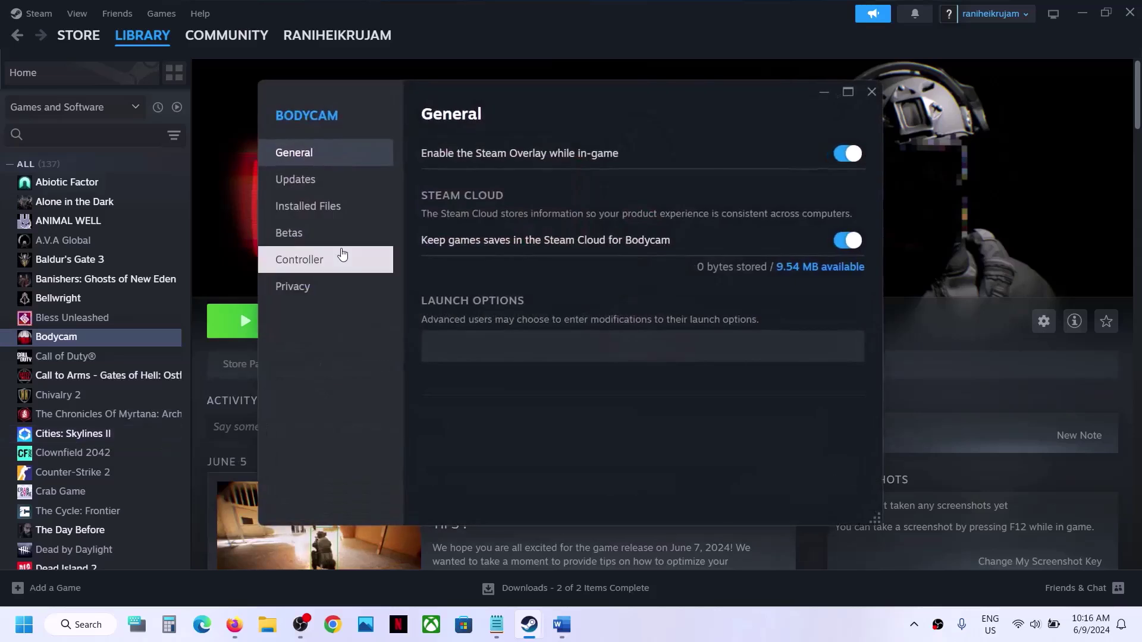
click(320, 208)
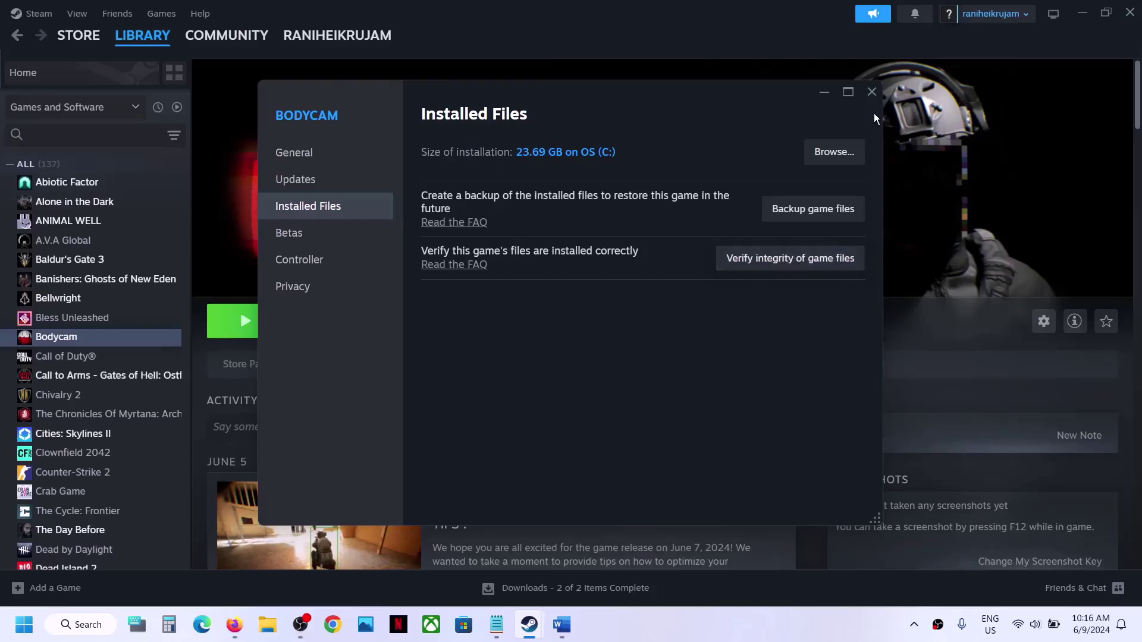
click(873, 94)
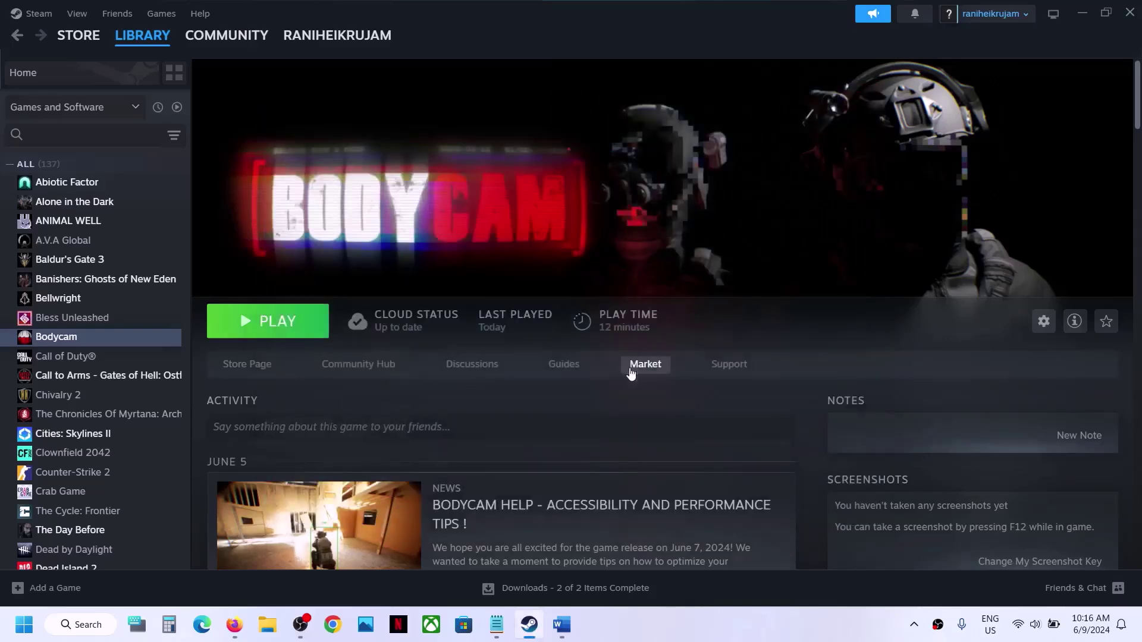
Copy the launch option "-force -dx11" from step 3 of the Word document and return to Steam
click(563, 627)
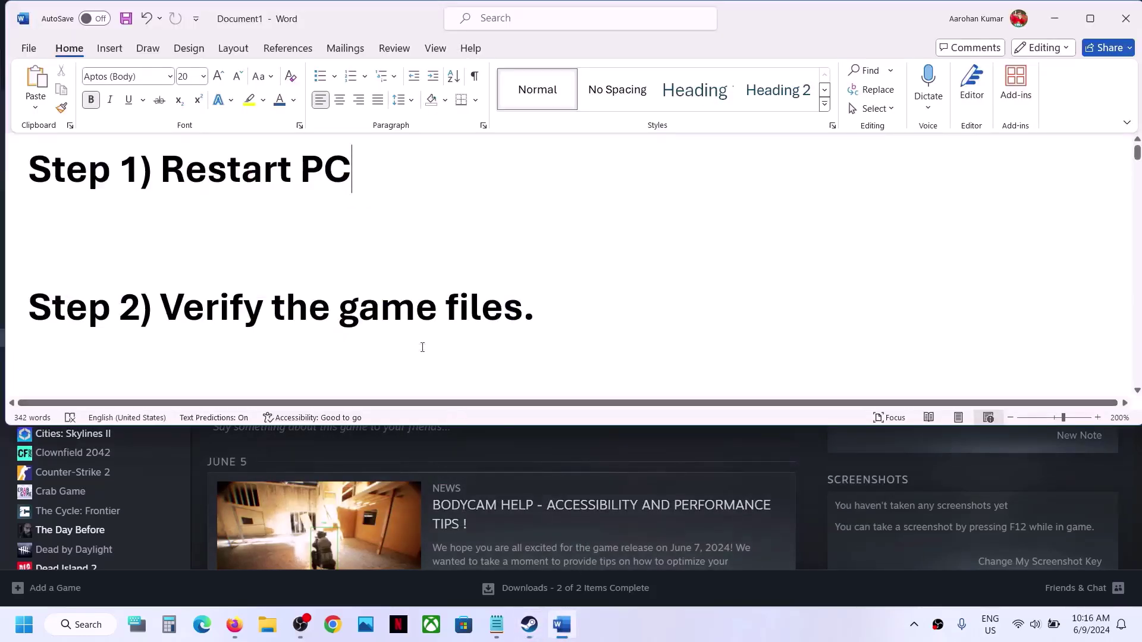
scroll(420, 345, down, 3)
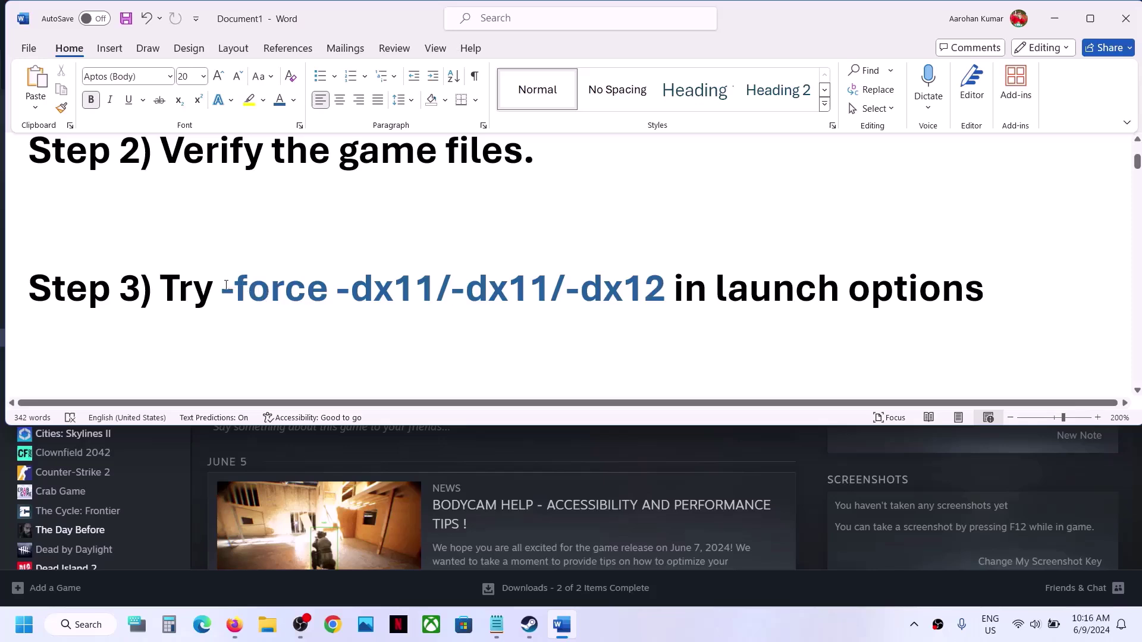
drag(226, 286, 418, 287)
key(ctrl+c)
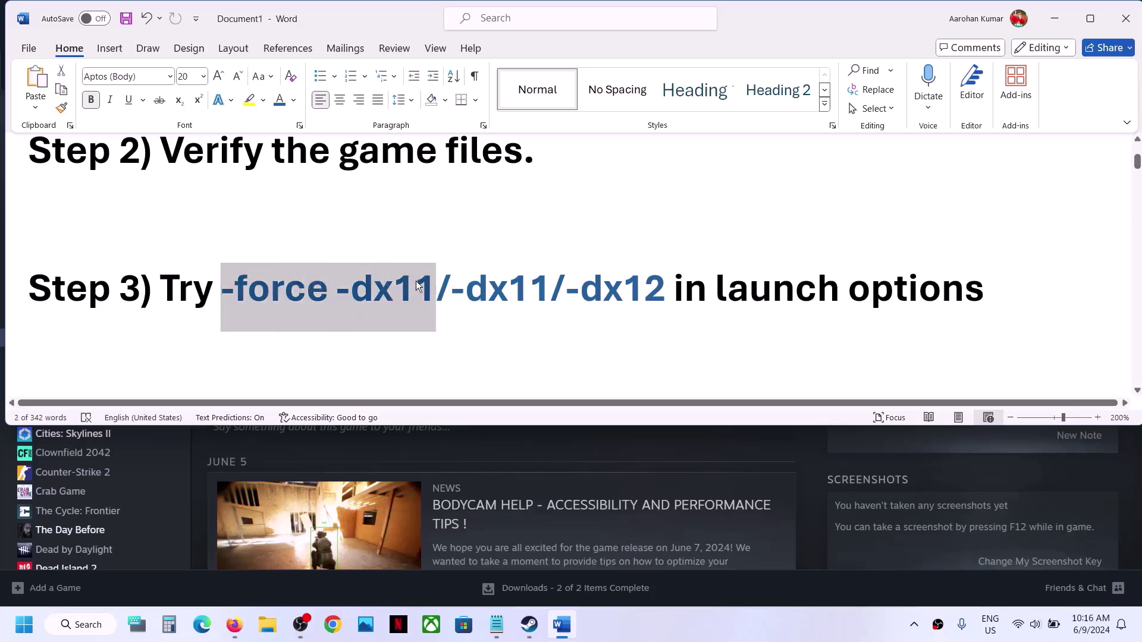
key(alt+Tab)
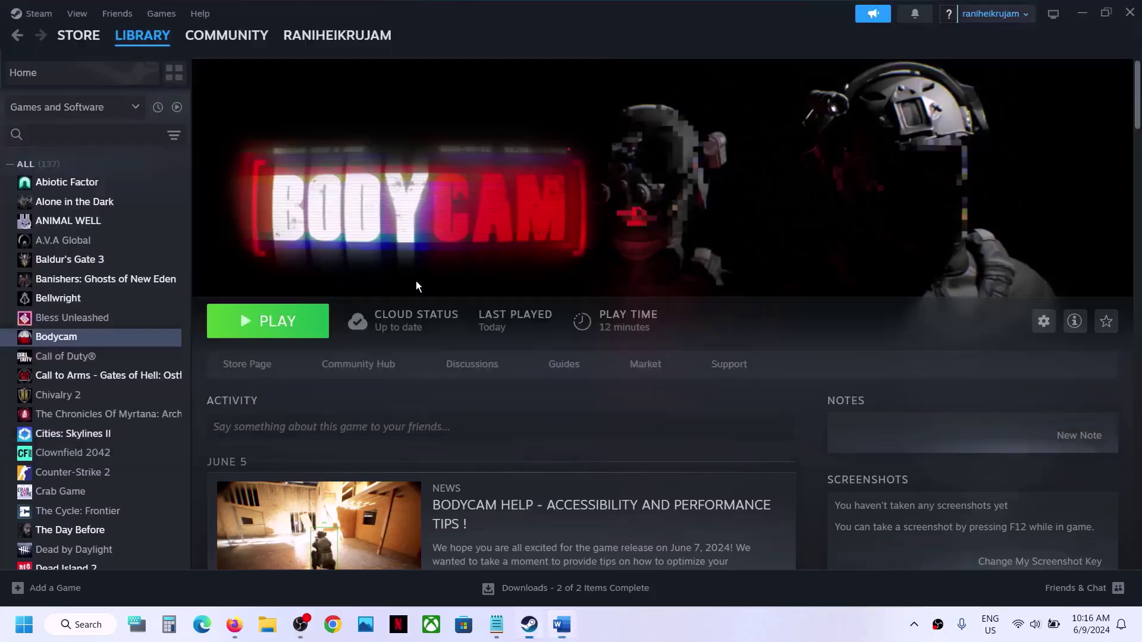
Set Bodycam's launch options to "-force -dx11" using the copied text and launch the game
right_click(98, 345)
click(156, 461)
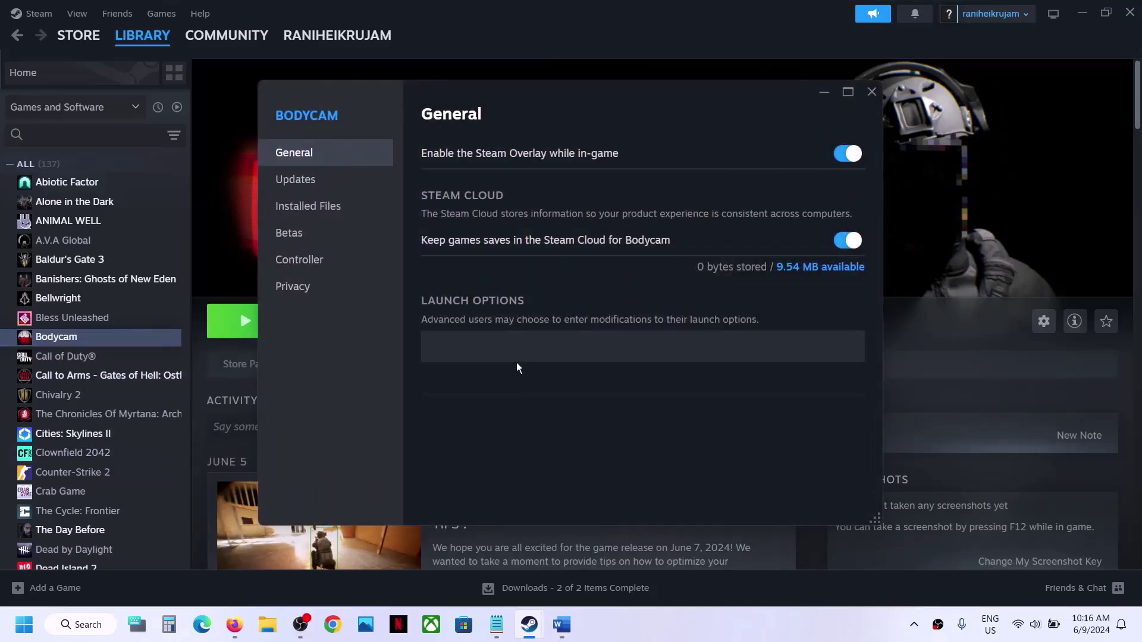
click(482, 350)
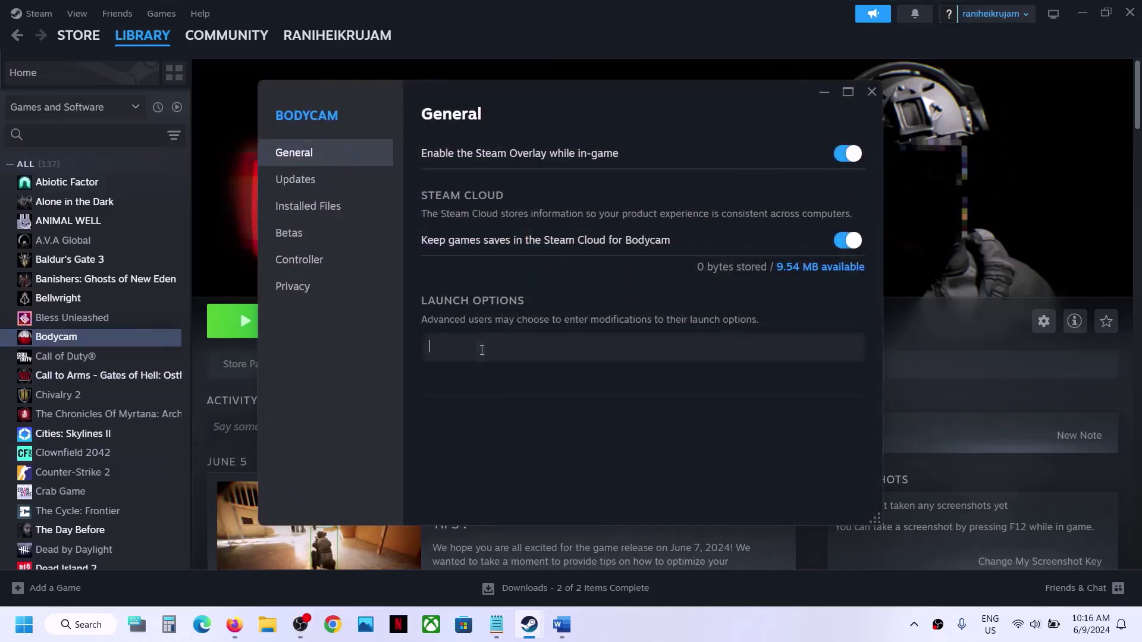
key(ctrl+v)
click(558, 388)
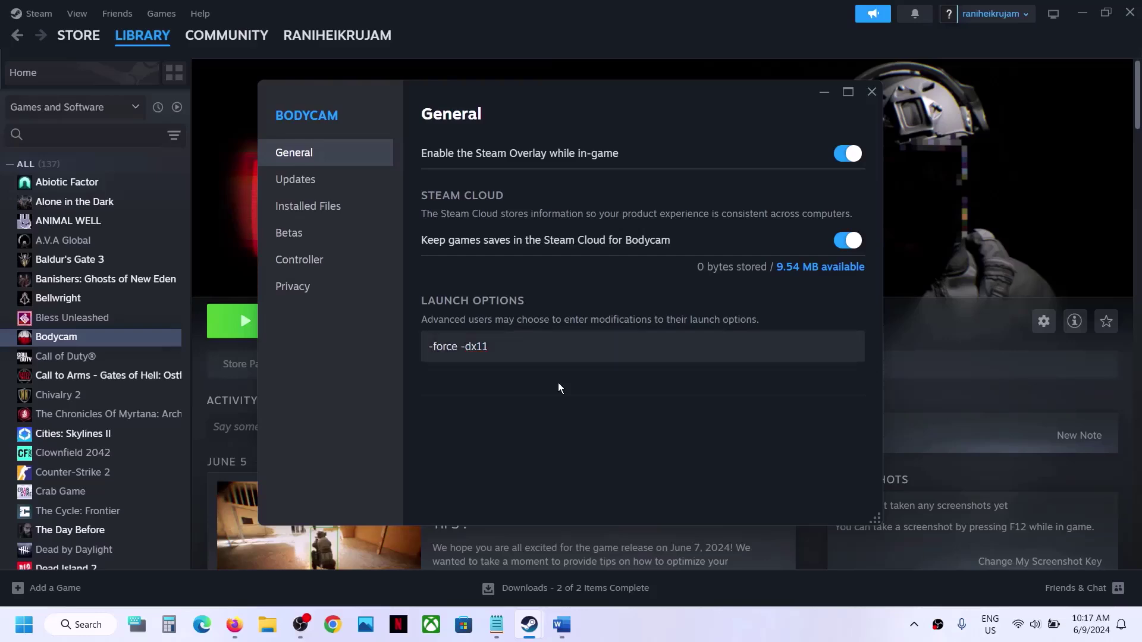
click(872, 91)
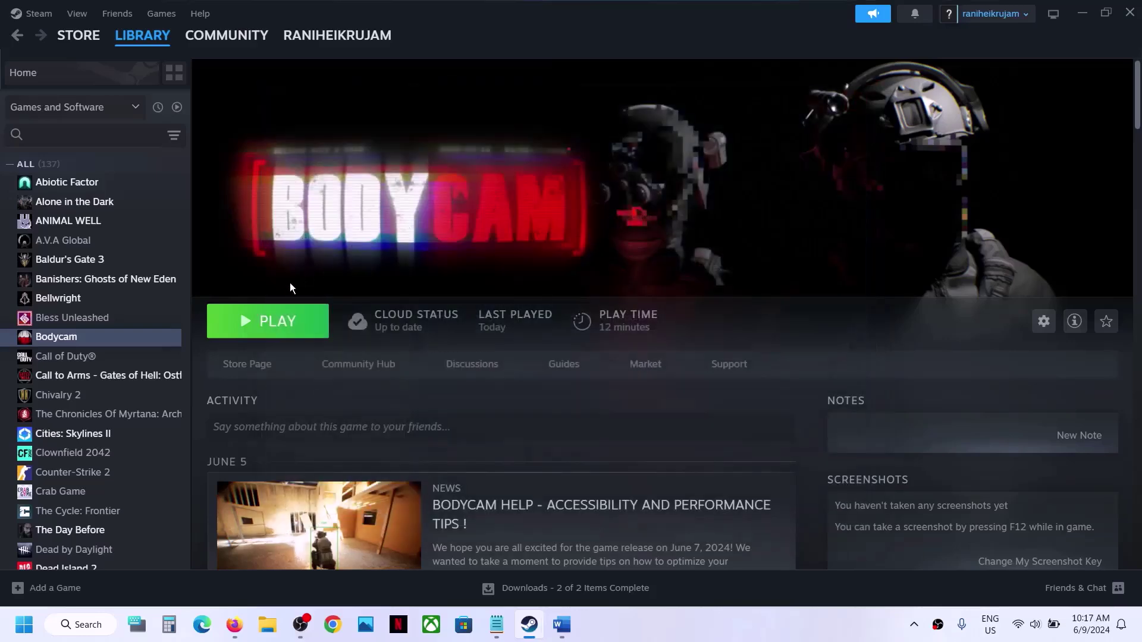
click(256, 325)
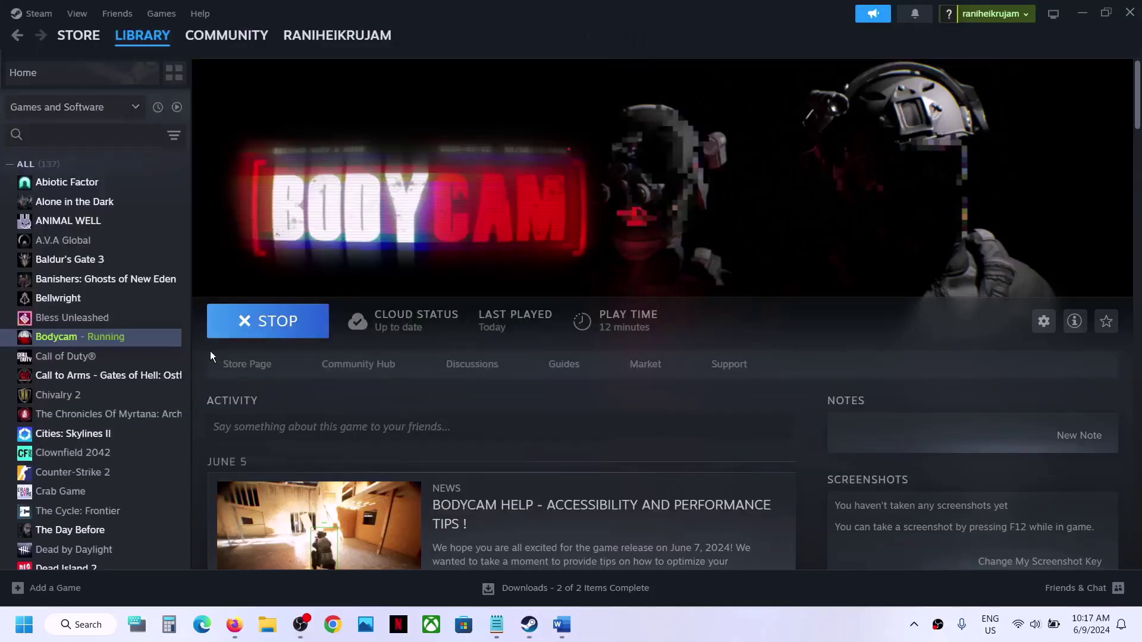
Replace Bodycam's launch options with "-dx11" and close its properties
right_click(94, 335)
click(162, 456)
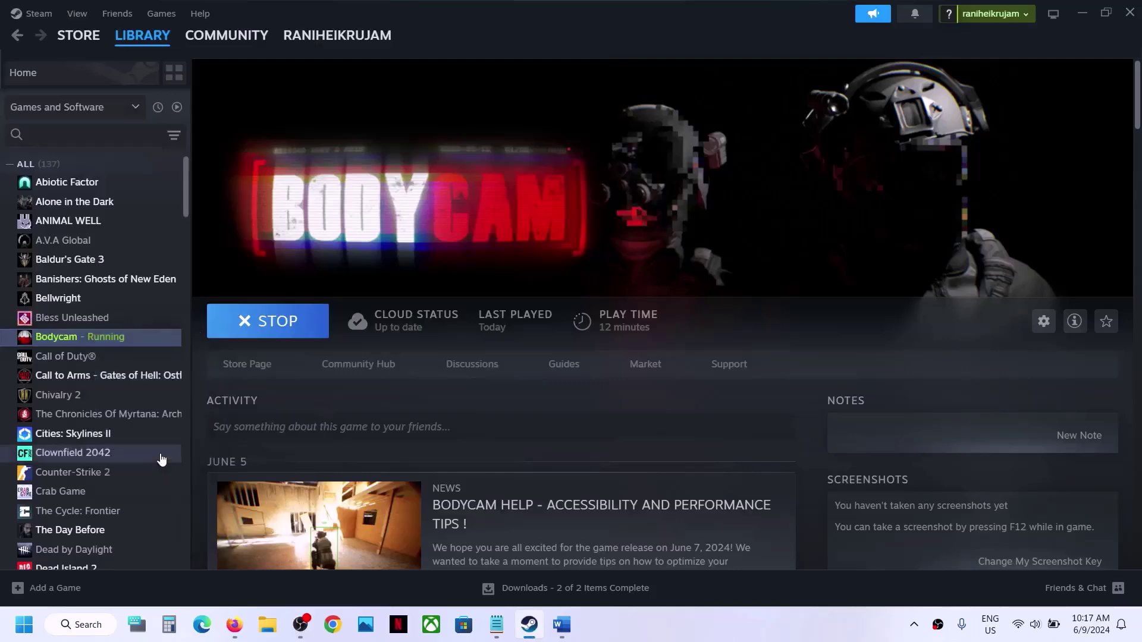
click(161, 455)
click(106, 339)
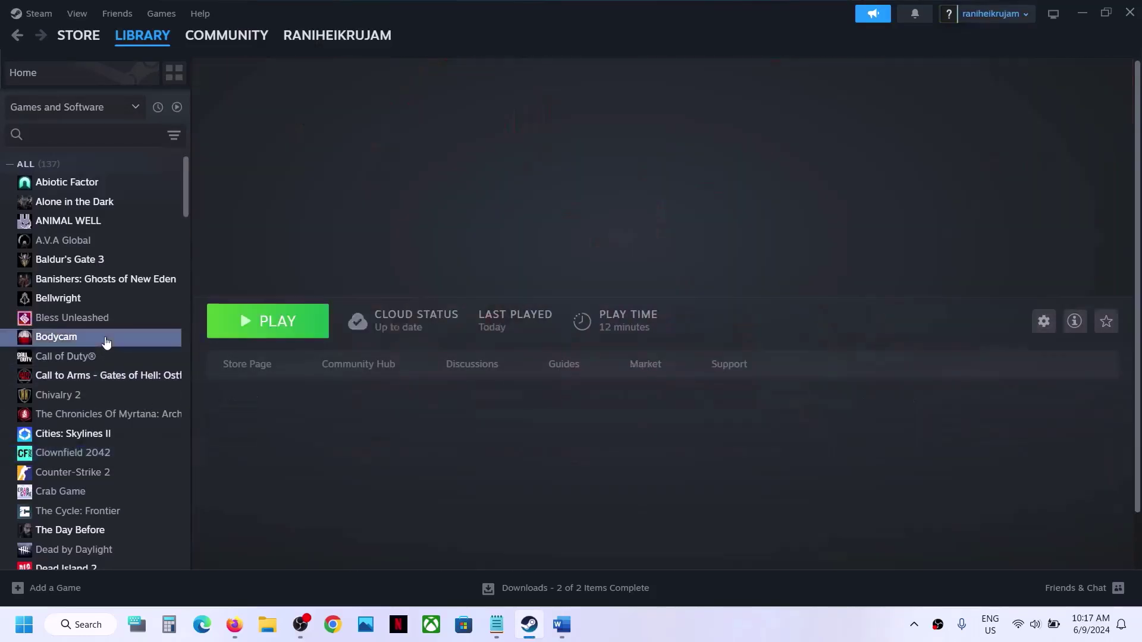
right_click(105, 337)
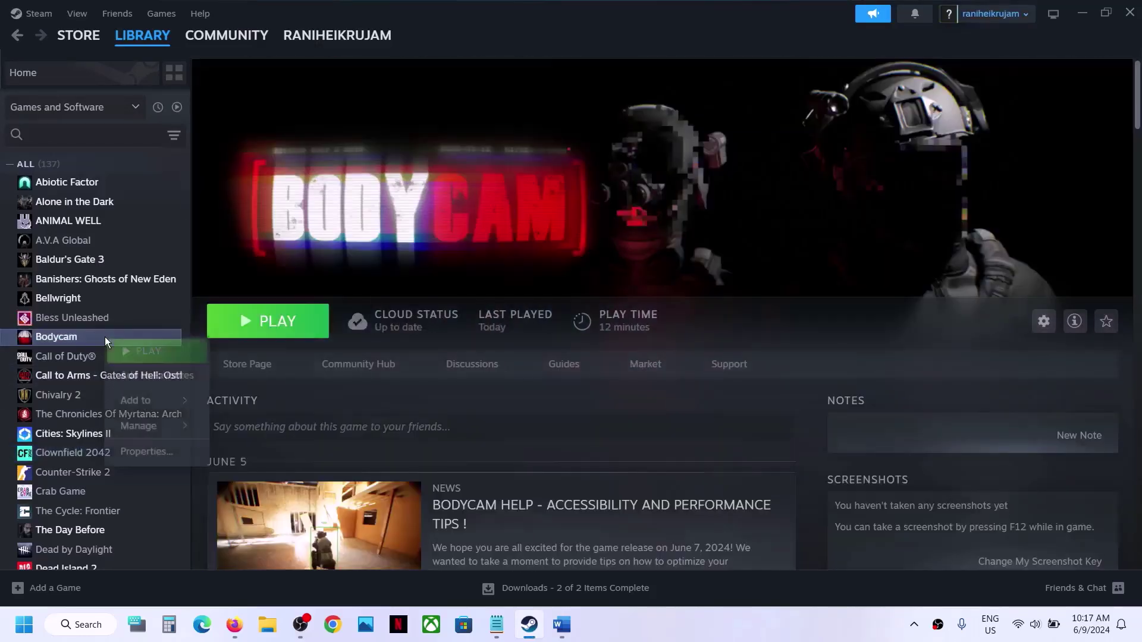
click(166, 456)
drag(500, 351, 414, 355)
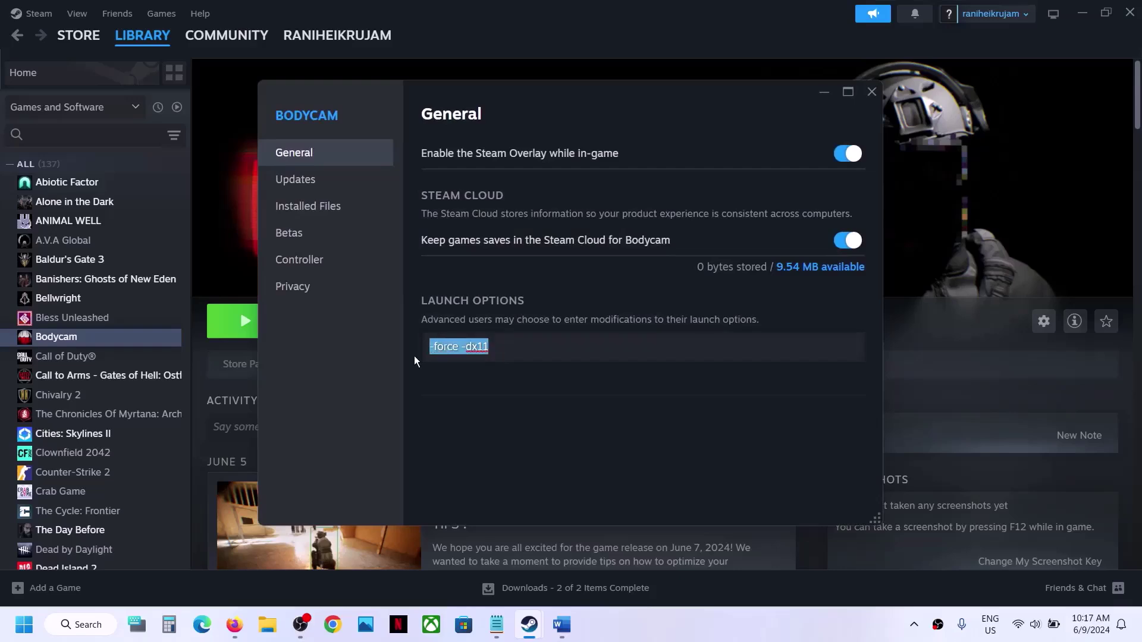
text(-dx11)
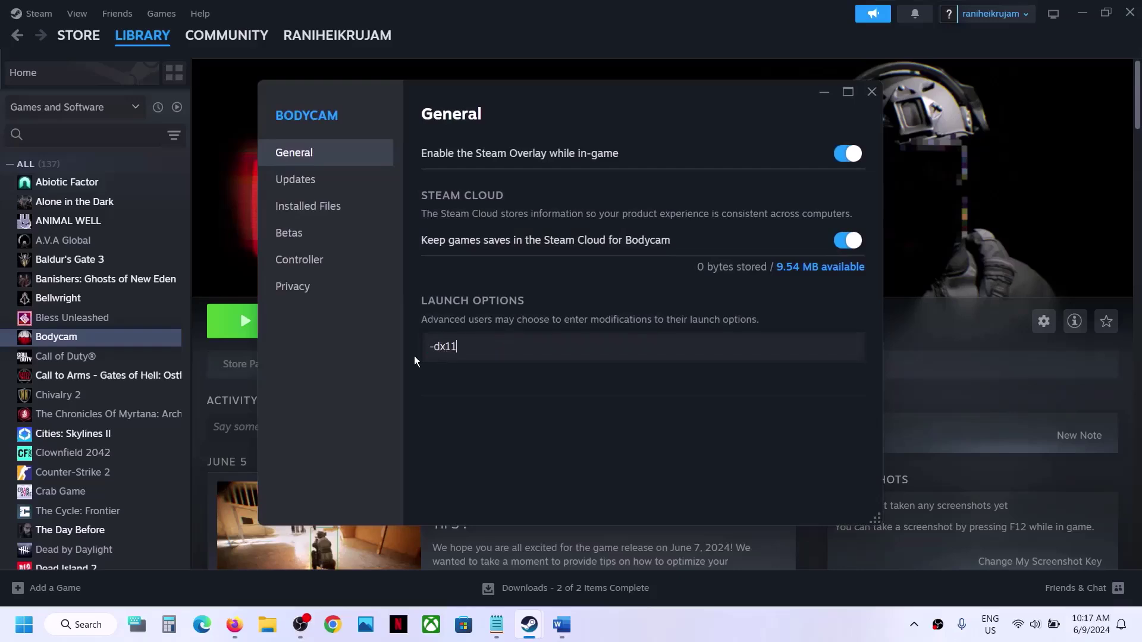
click(872, 91)
Replace Bodycam's launch options with "-dx12" and close its properties
right_click(41, 347)
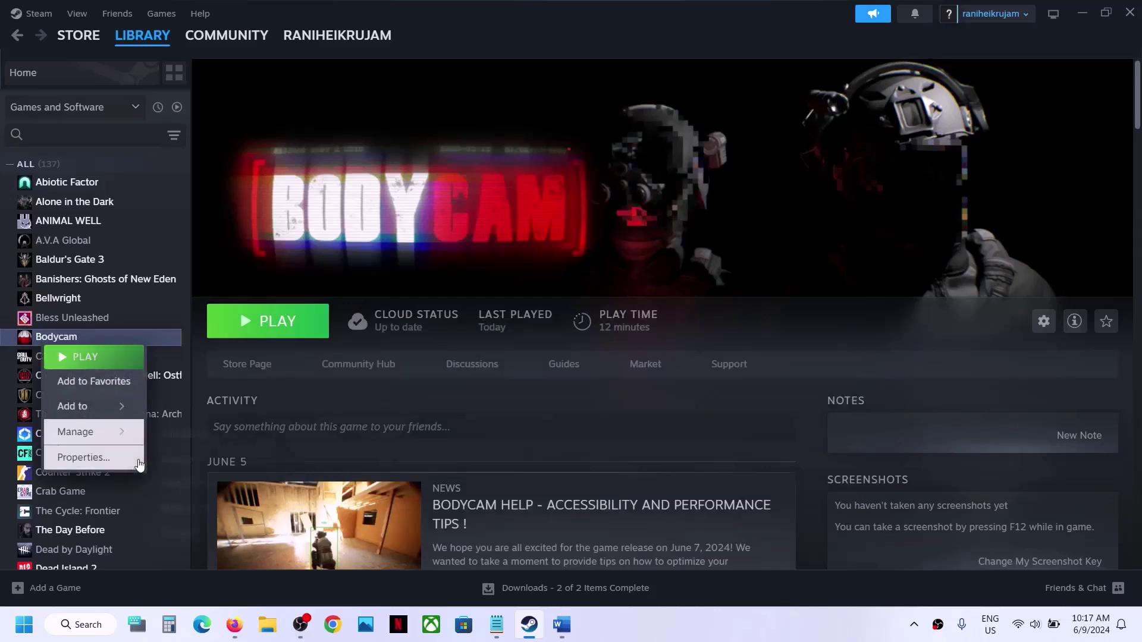
click(127, 460)
drag(458, 337, 410, 362)
text(-dx12)
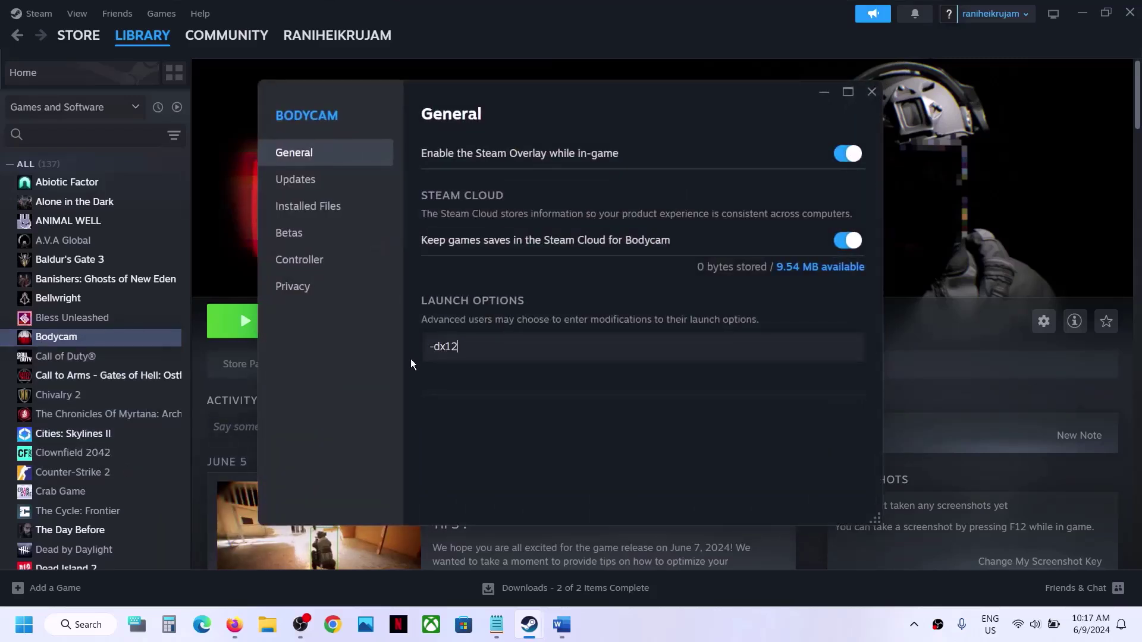
click(878, 89)
Clear Bodycam's launch options and close its properties
right_click(141, 338)
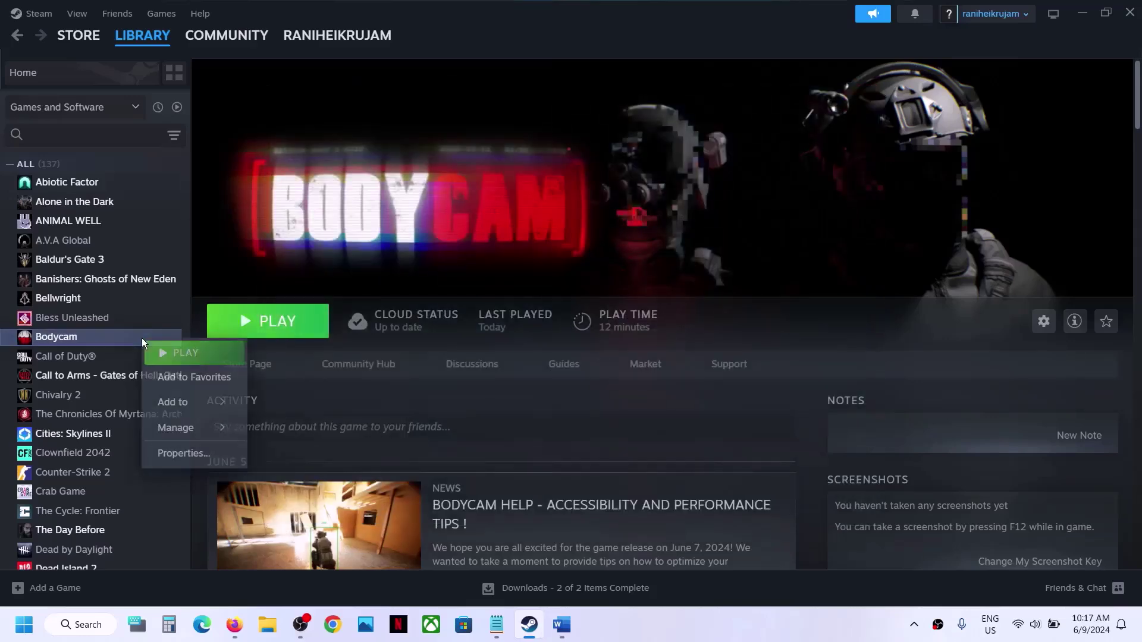
click(205, 455)
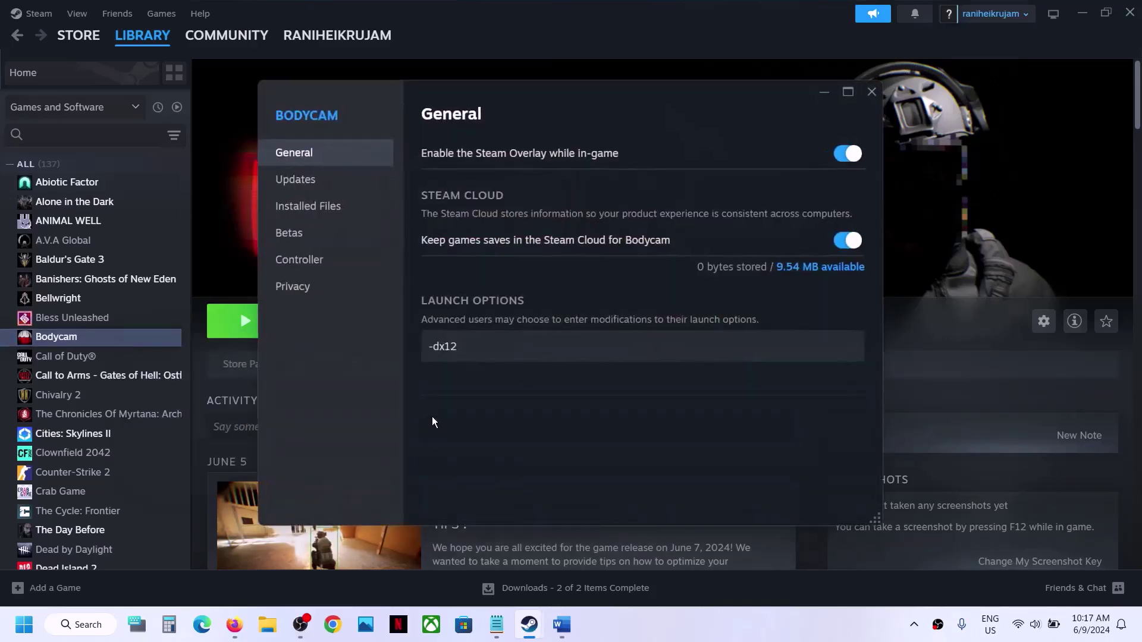
drag(497, 345, 397, 348)
key(BackSpace)
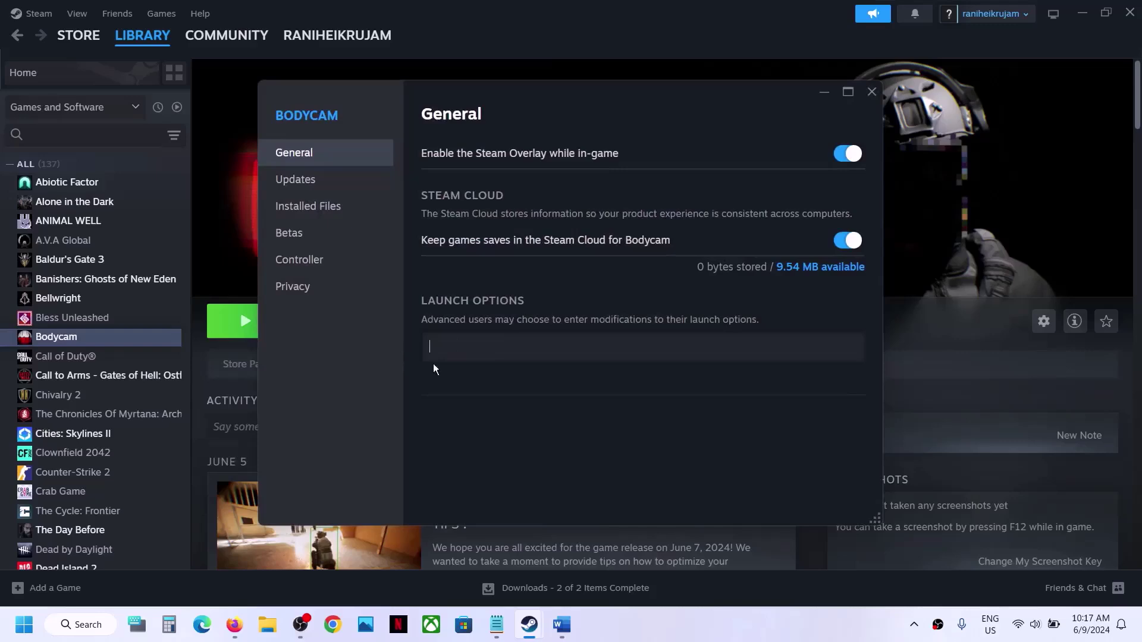
click(497, 394)
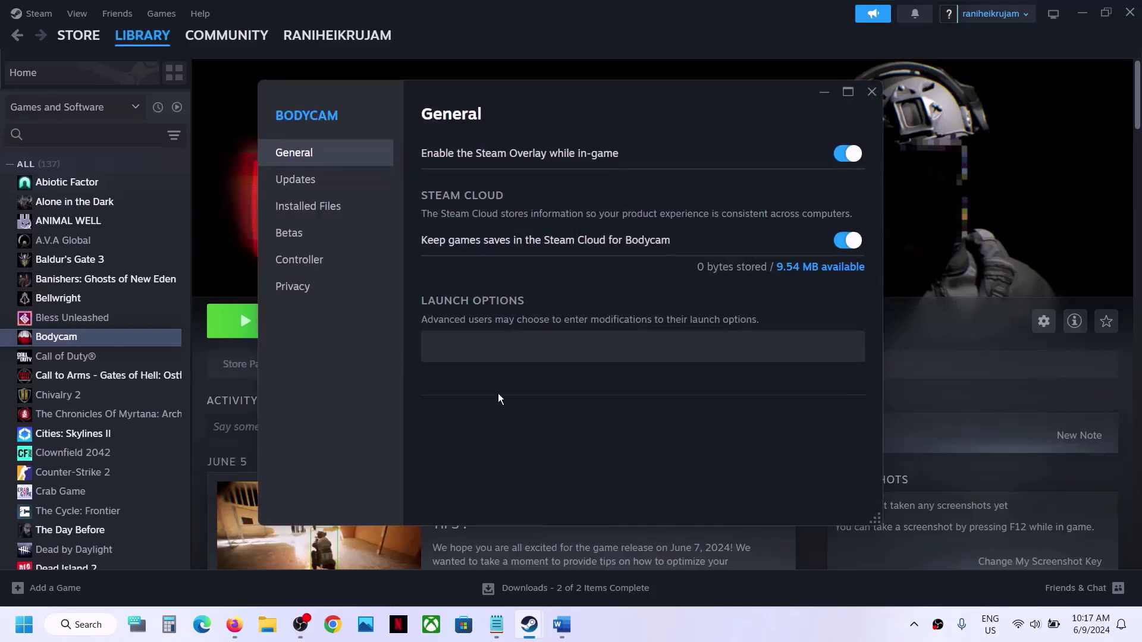
click(872, 92)
Read step 4 in the Word document about deleting the SystemConfig.json file and the save game files
click(562, 625)
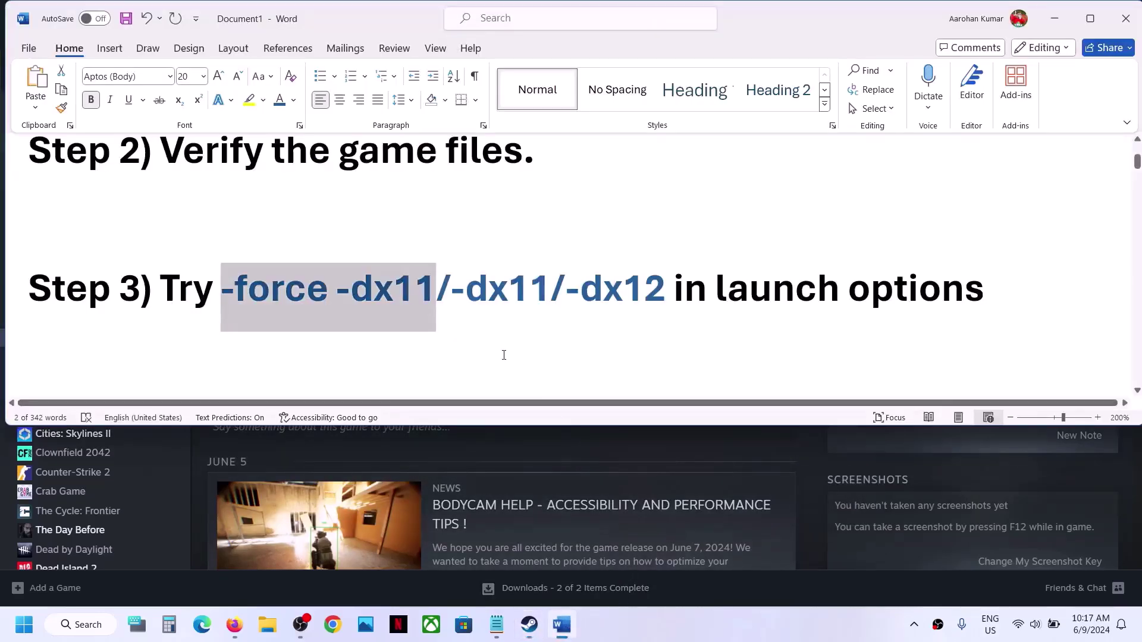
scroll(504, 355, down, 5)
mouse_move(628, 229)
mouse_down()
mouse_move(296, 231)
mouse_move(610, 227)
mouse_up()
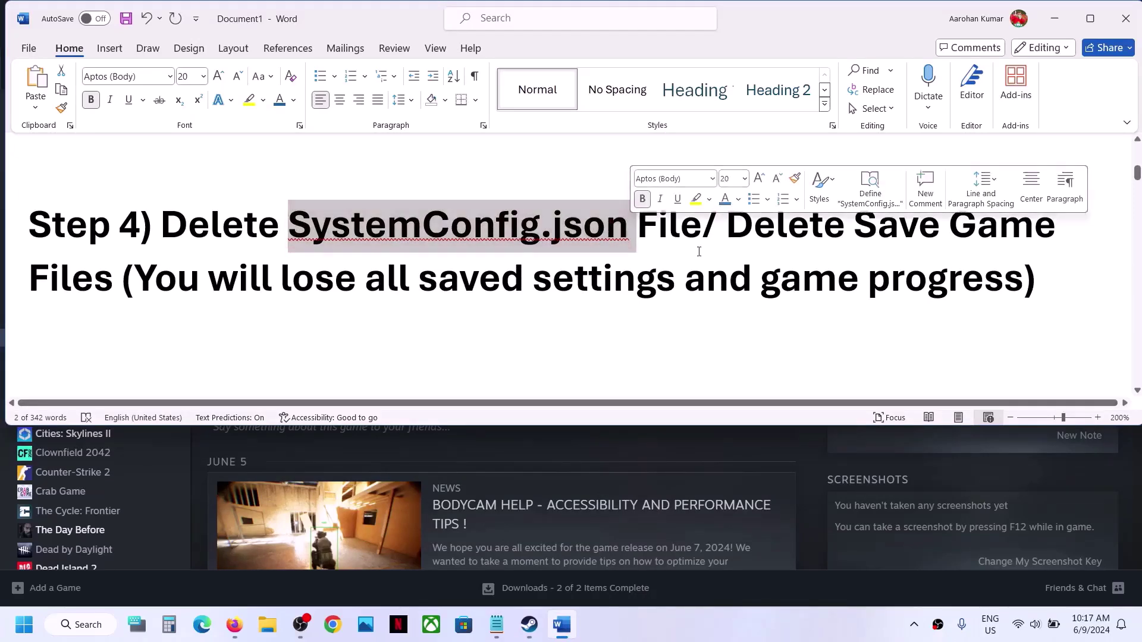
double_click(836, 215)
drag(836, 213, 826, 284)
click(142, 280)
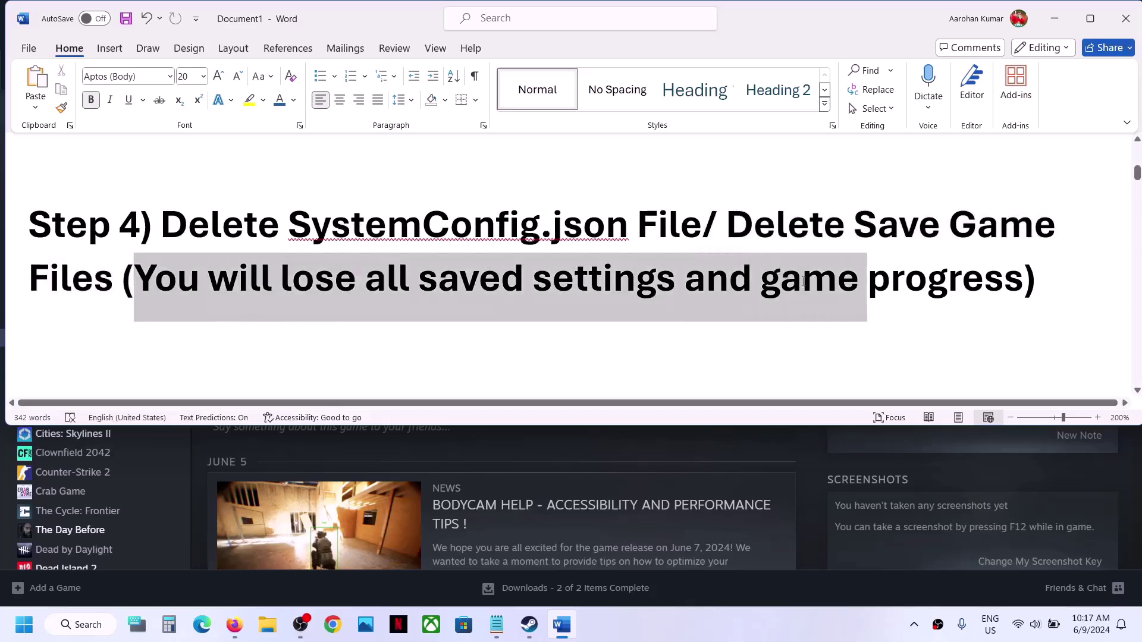
click(525, 287)
Minimize Word and open the user's profile folder under C:\Users in File Explorer
click(1051, 28)
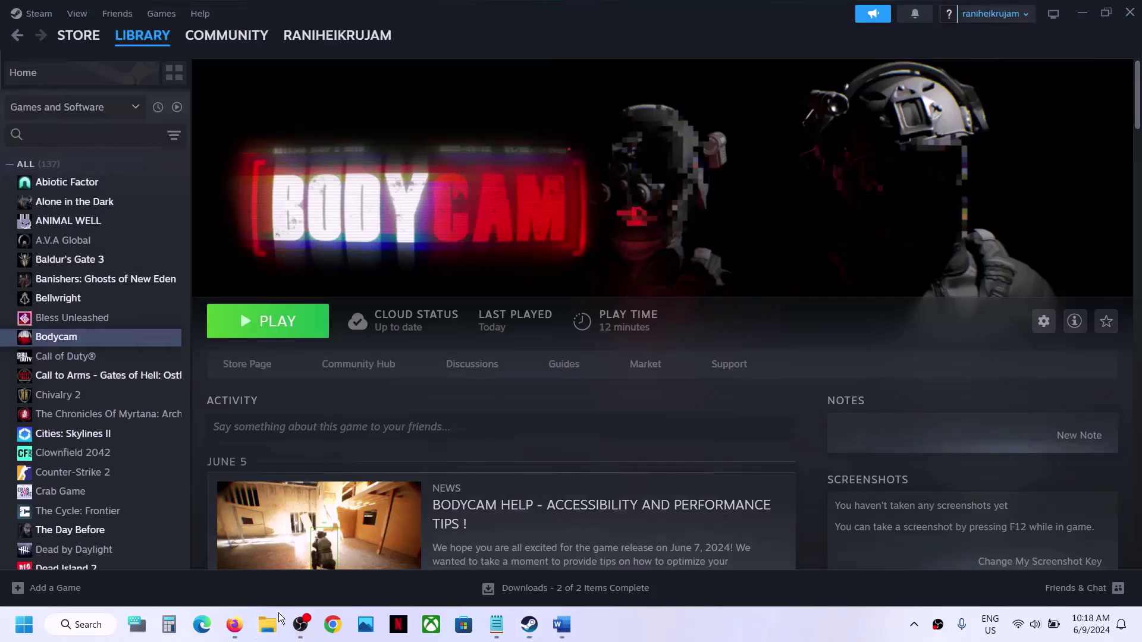
click(278, 612)
click(57, 389)
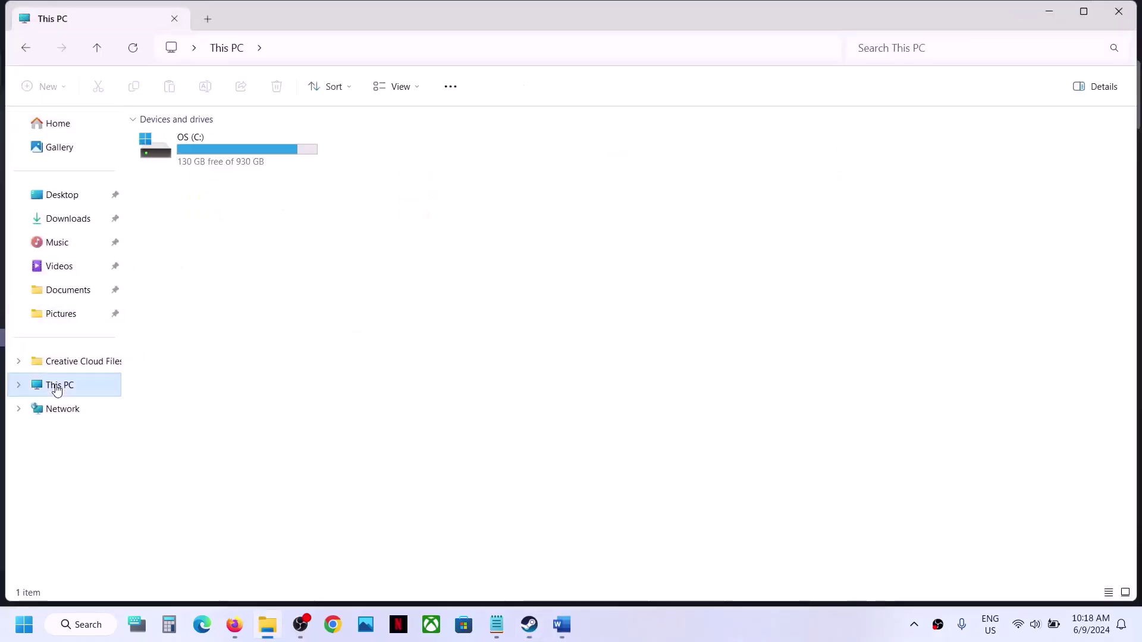
double_click(205, 144)
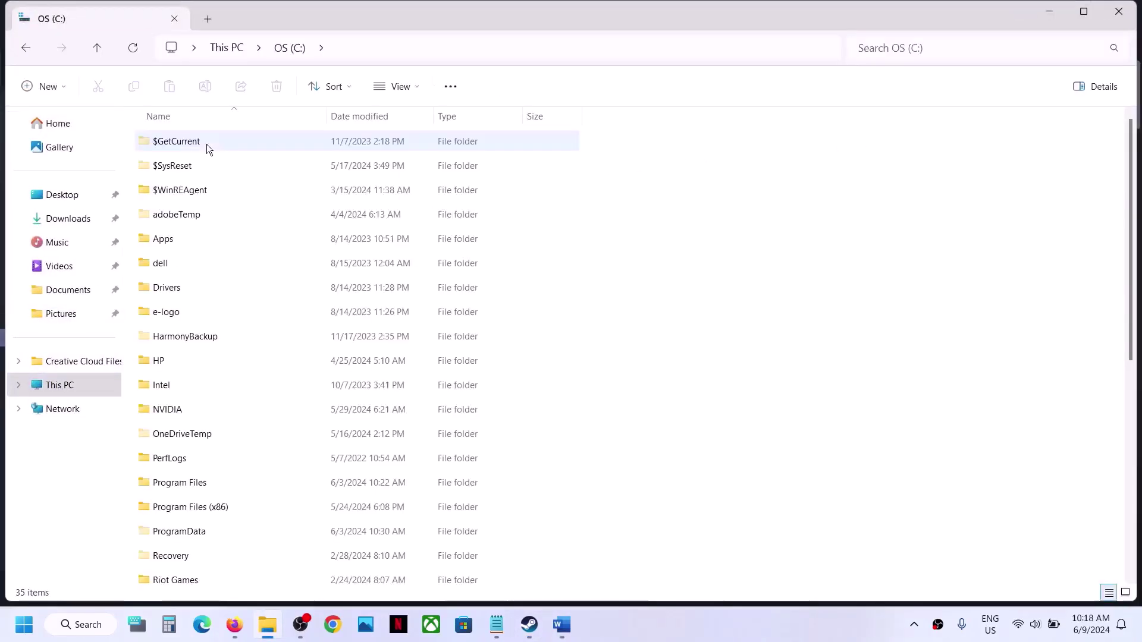
scroll(219, 323, down, 6)
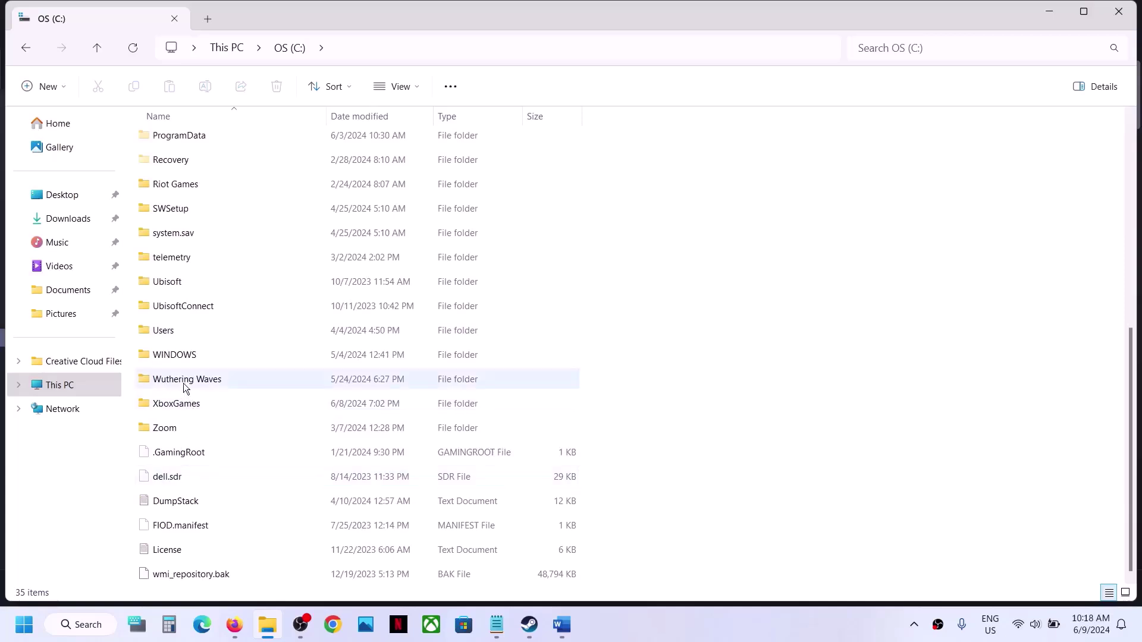
click(166, 332)
double_click(166, 332)
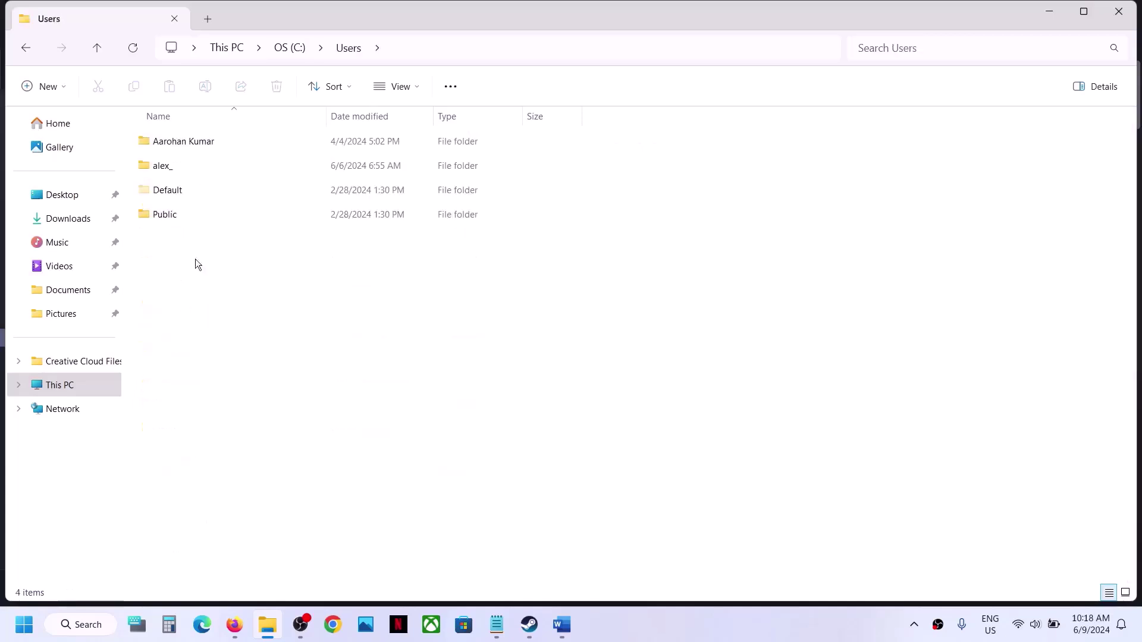
double_click(169, 170)
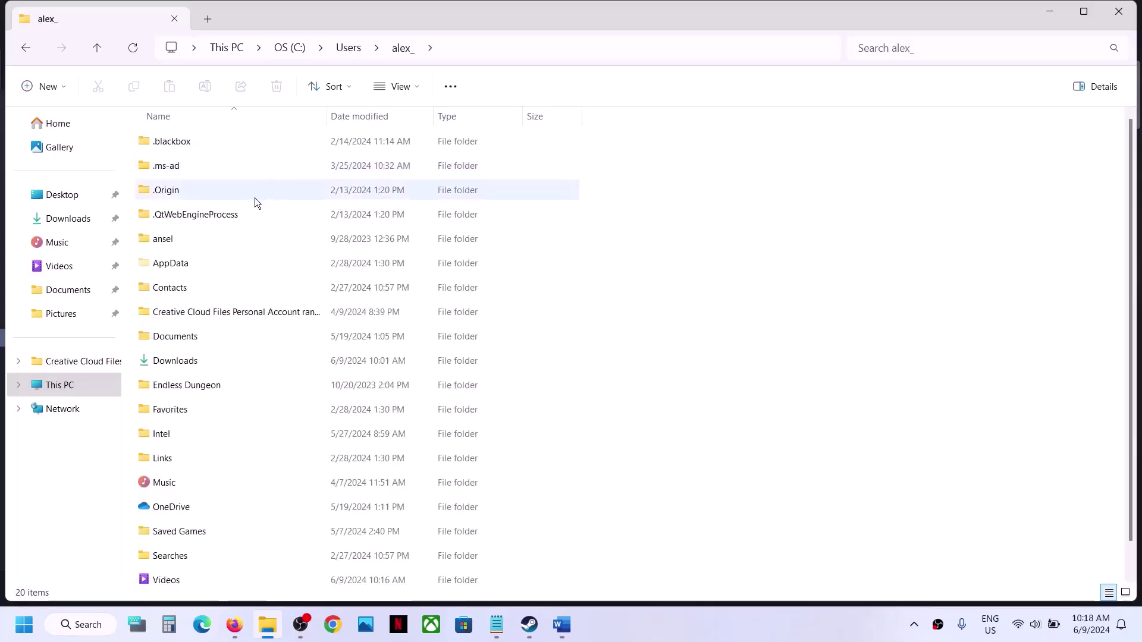
Check that hidden items are set to be shown, and open the profile's AppData\Local folder
click(177, 265)
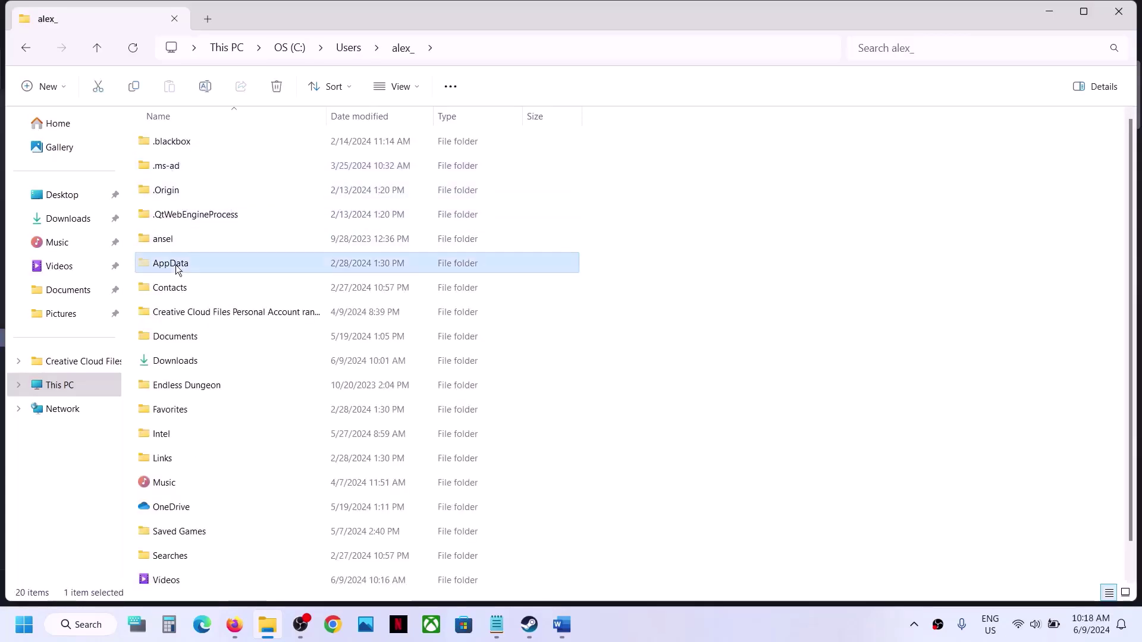
click(420, 83)
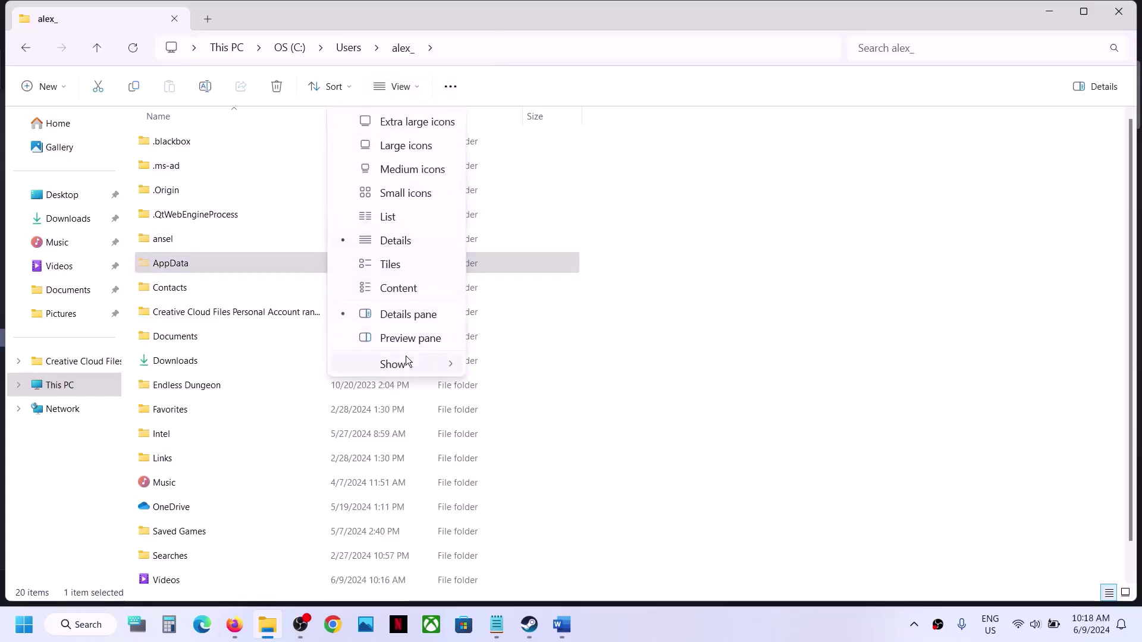
mouse_move(405, 356)
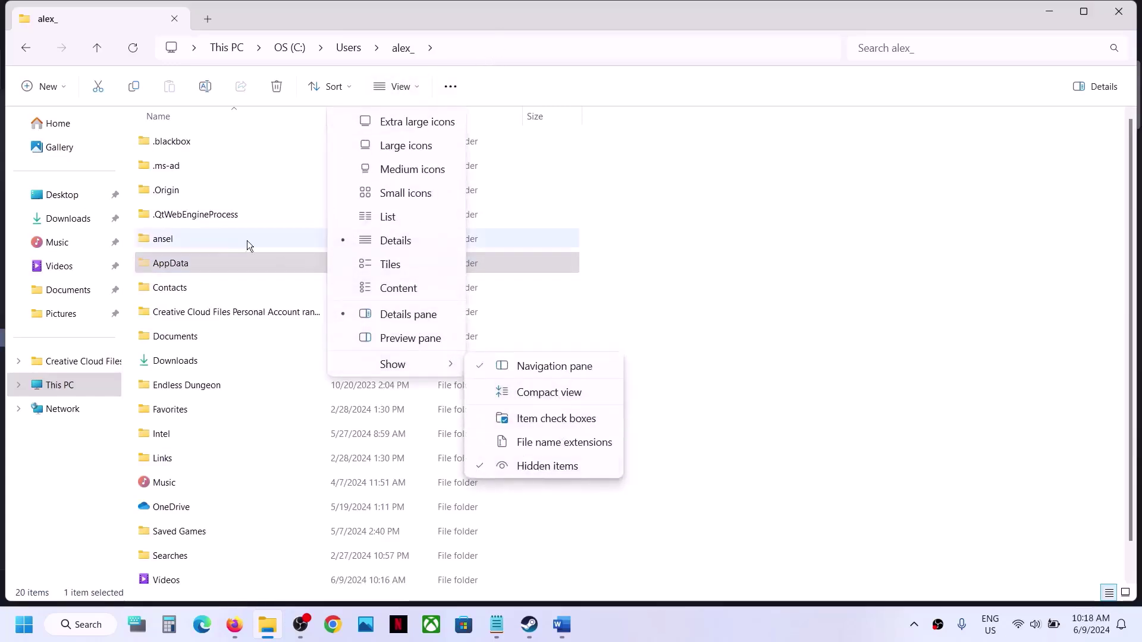
double_click(200, 257)
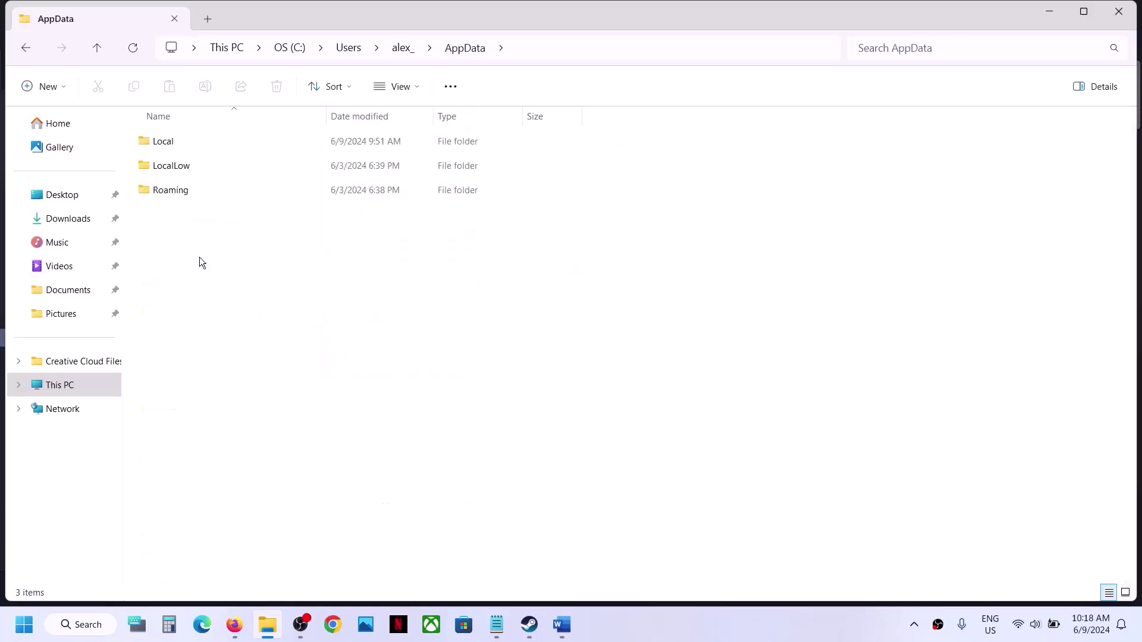
double_click(204, 141)
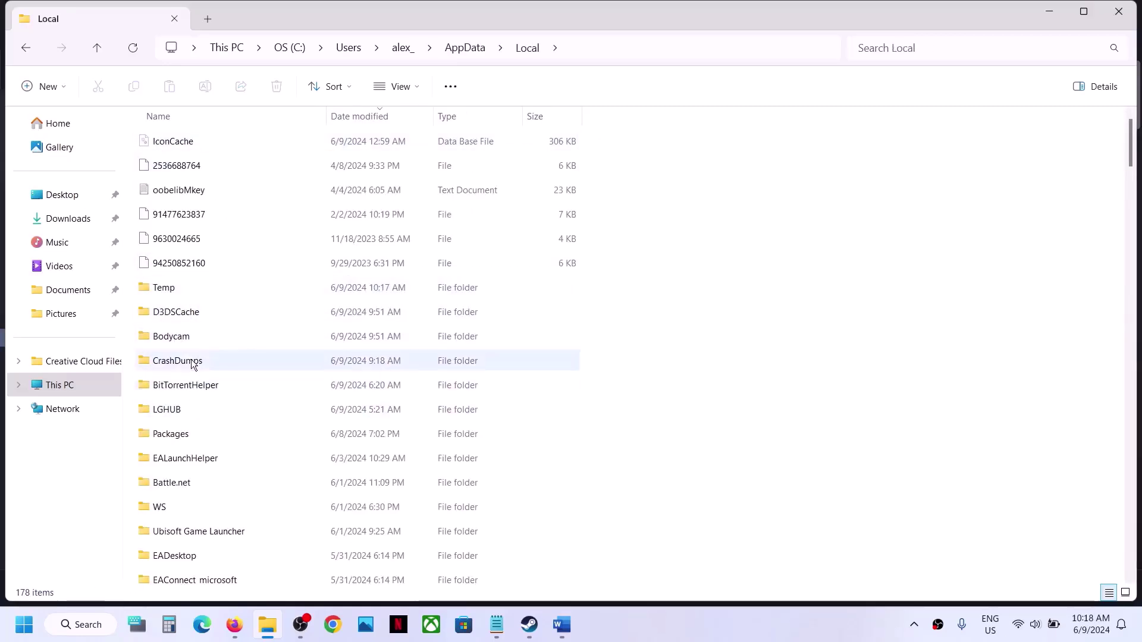
Open Bodycam\Saved\SaveGames and bring up the file options for SystemConfig.json, including Delete
click(182, 342)
double_click(182, 342)
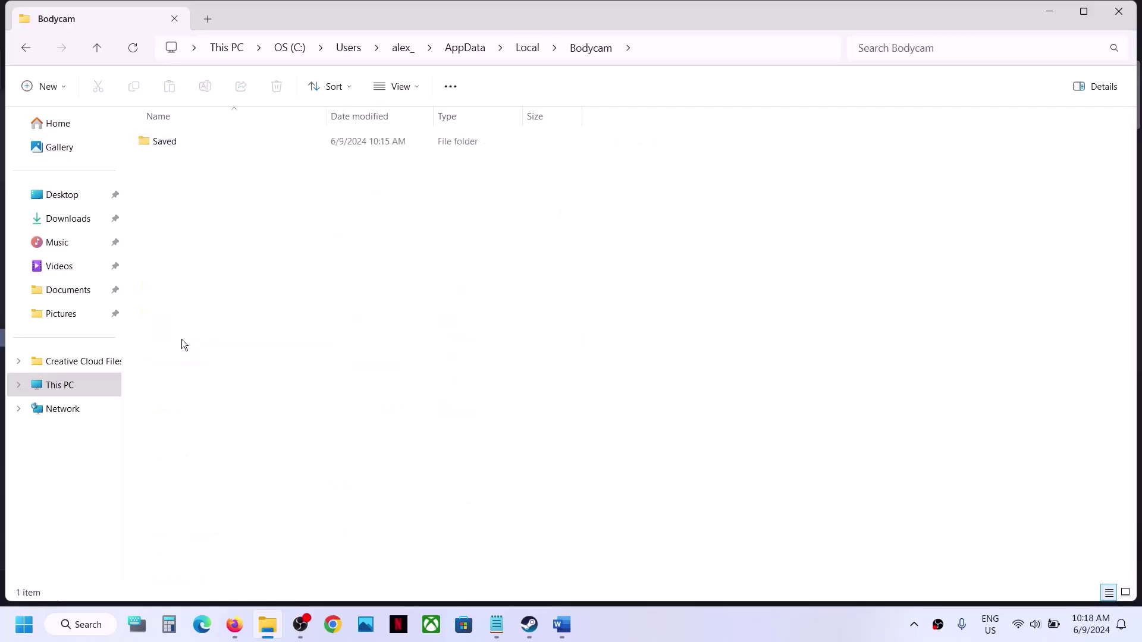
double_click(170, 141)
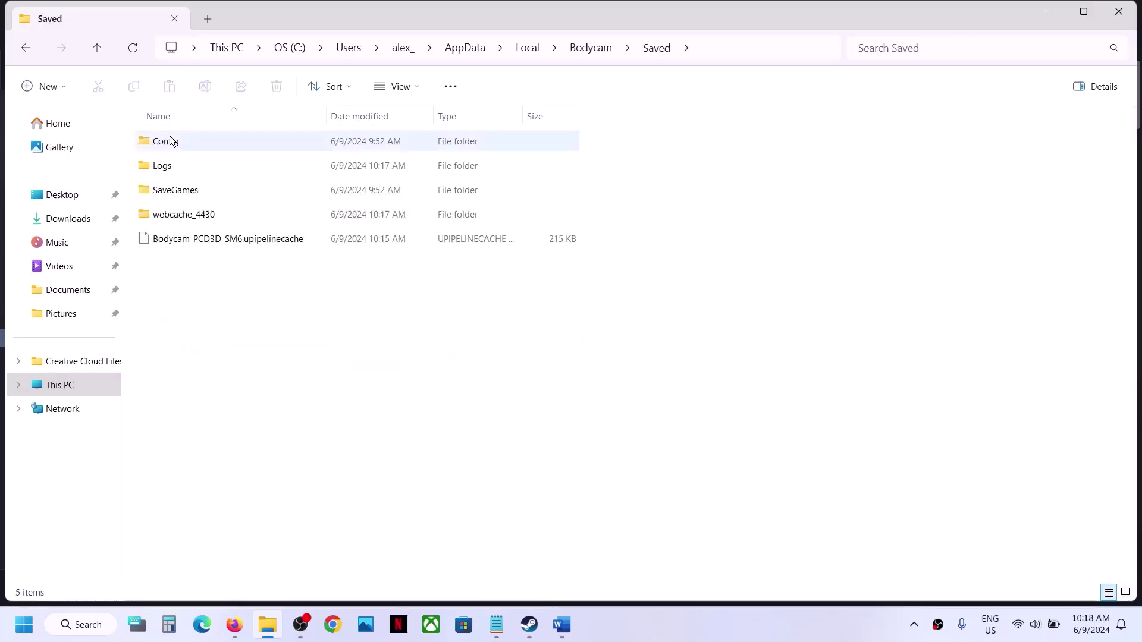
double_click(195, 187)
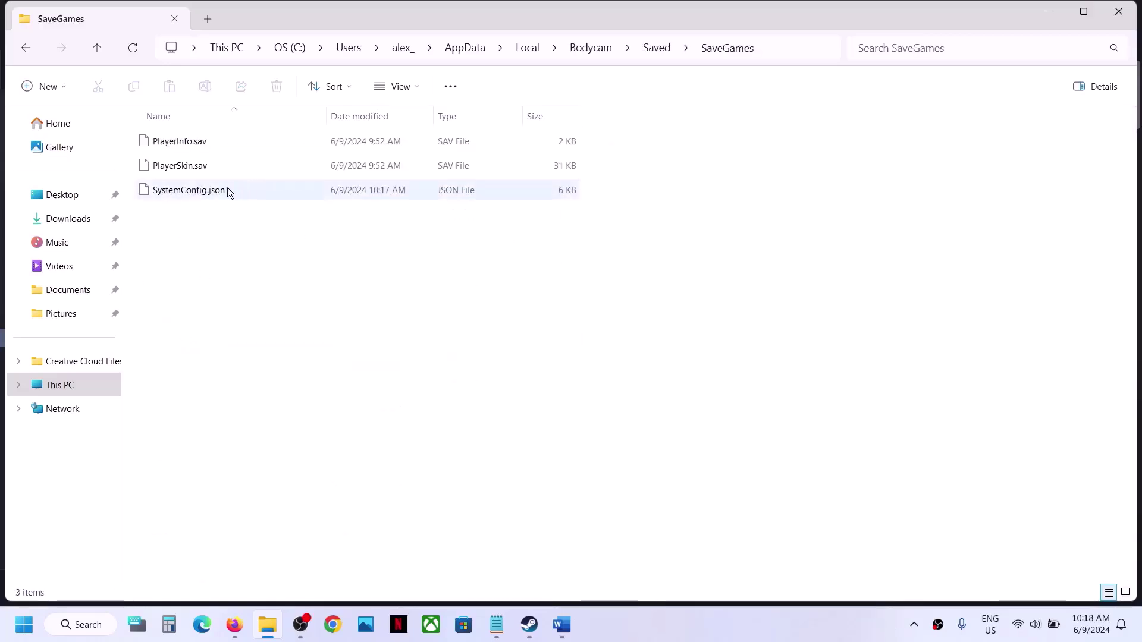
click(209, 193)
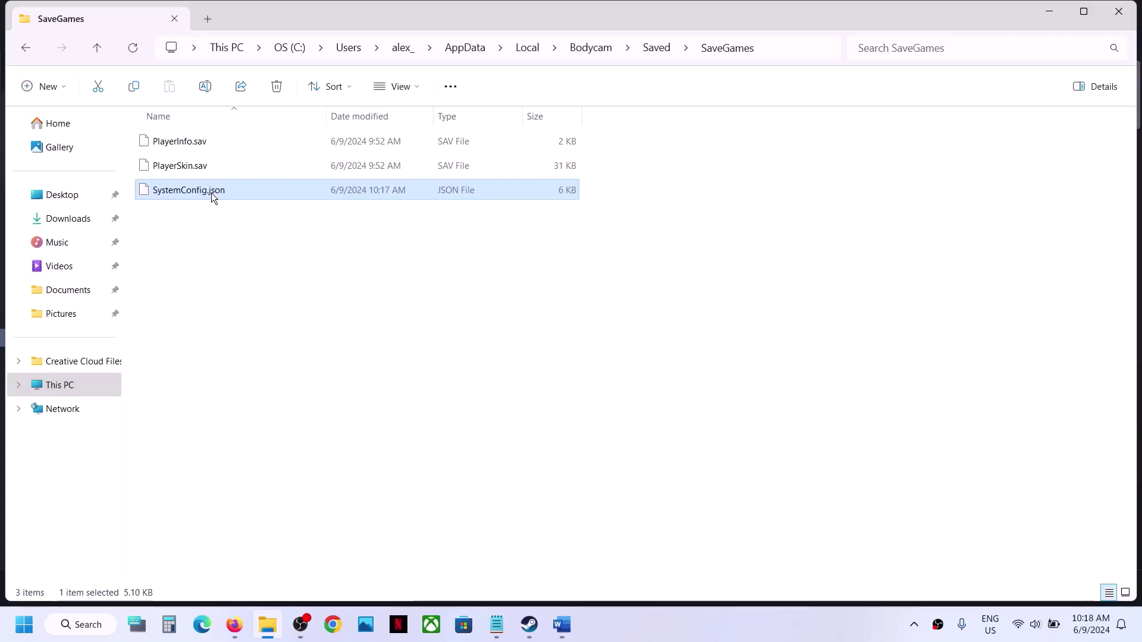
right_click(211, 193)
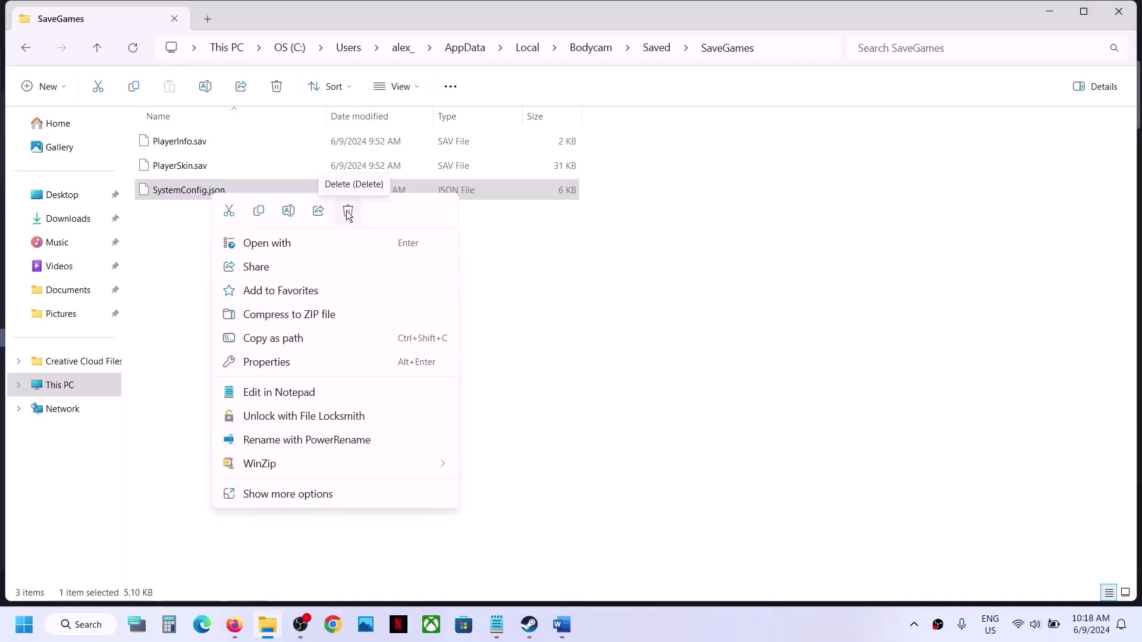
Return to the Local folder and bring up the options for the Bodycam folder, including Delete
click(89, 51)
click(89, 50)
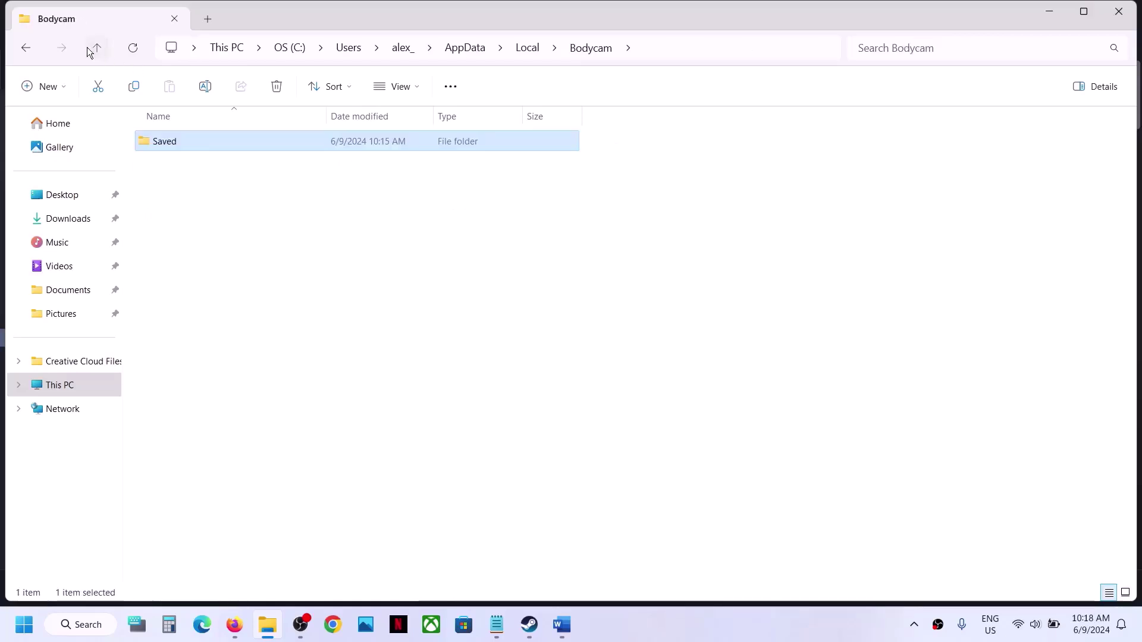
click(89, 50)
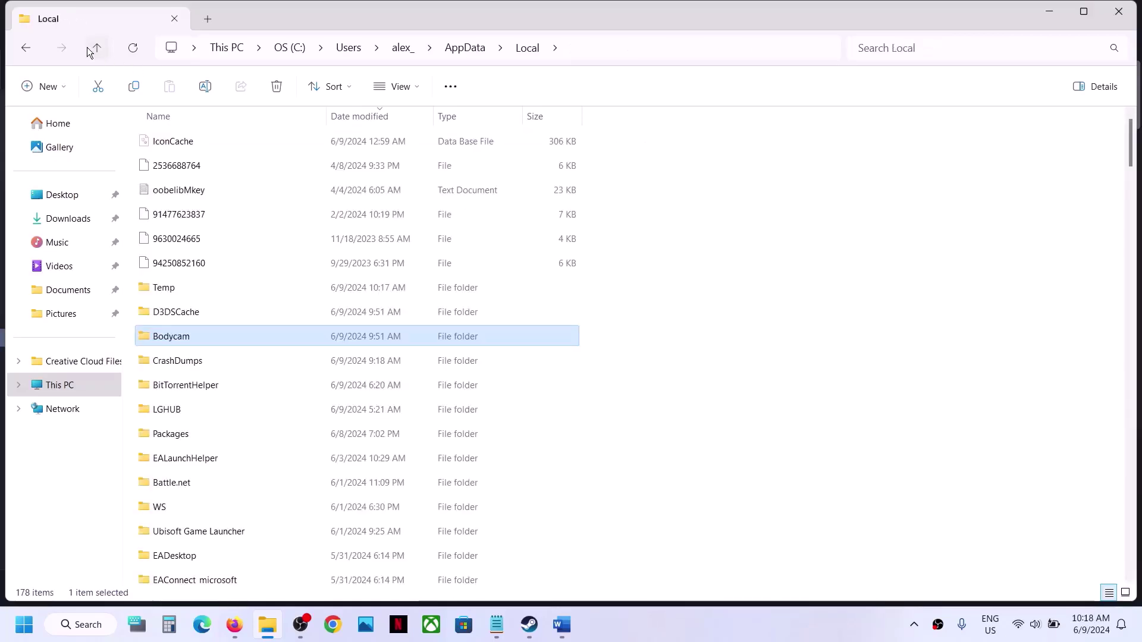
right_click(188, 334)
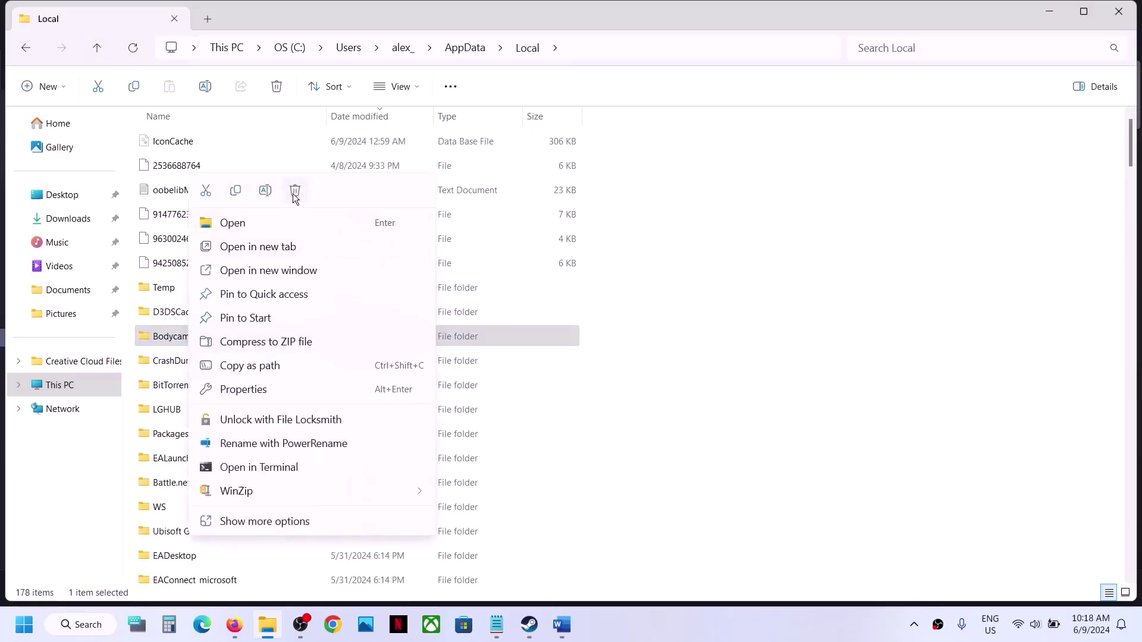
Switch to the Word document and read step 5 about running the game as an administrator and in compatibility mode
click(529, 625)
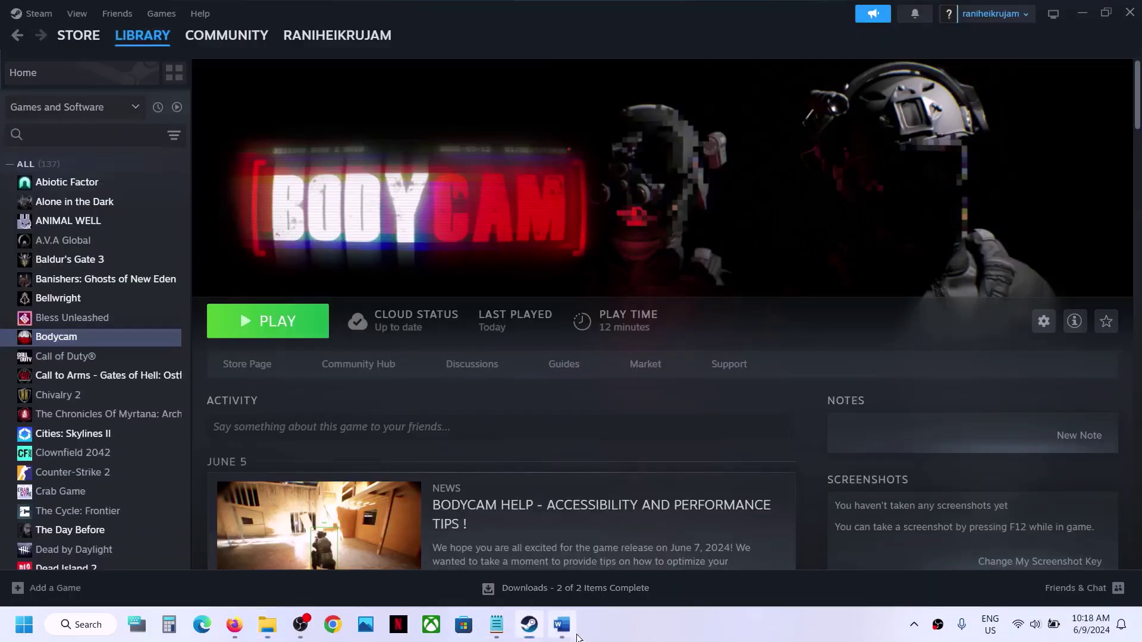
click(561, 625)
scroll(400, 360, down, 3)
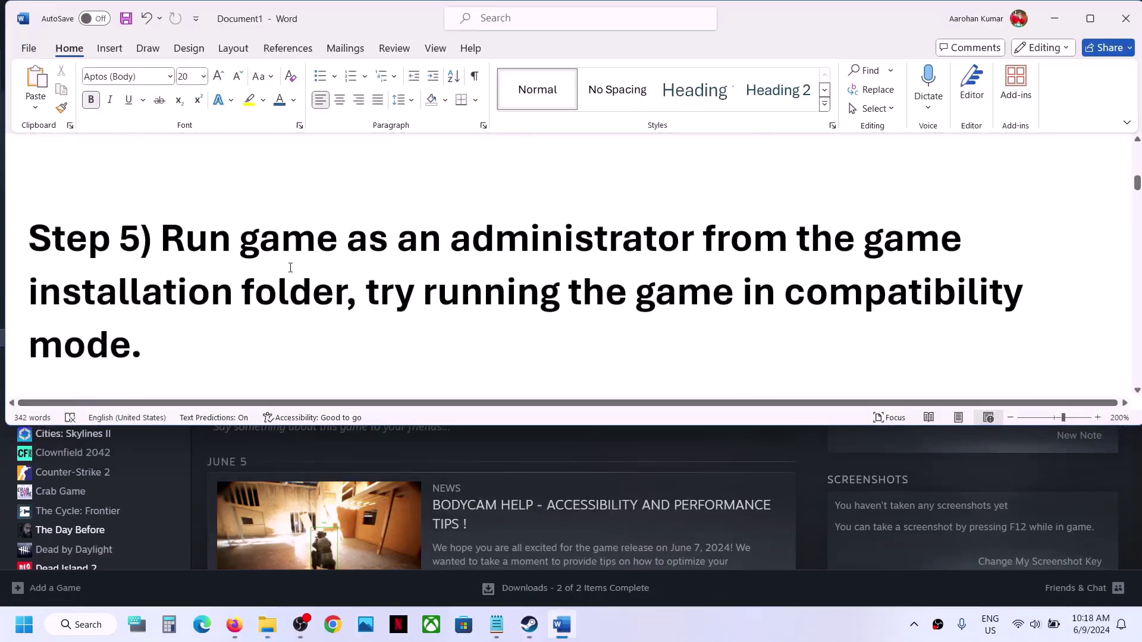
drag(161, 238, 420, 291)
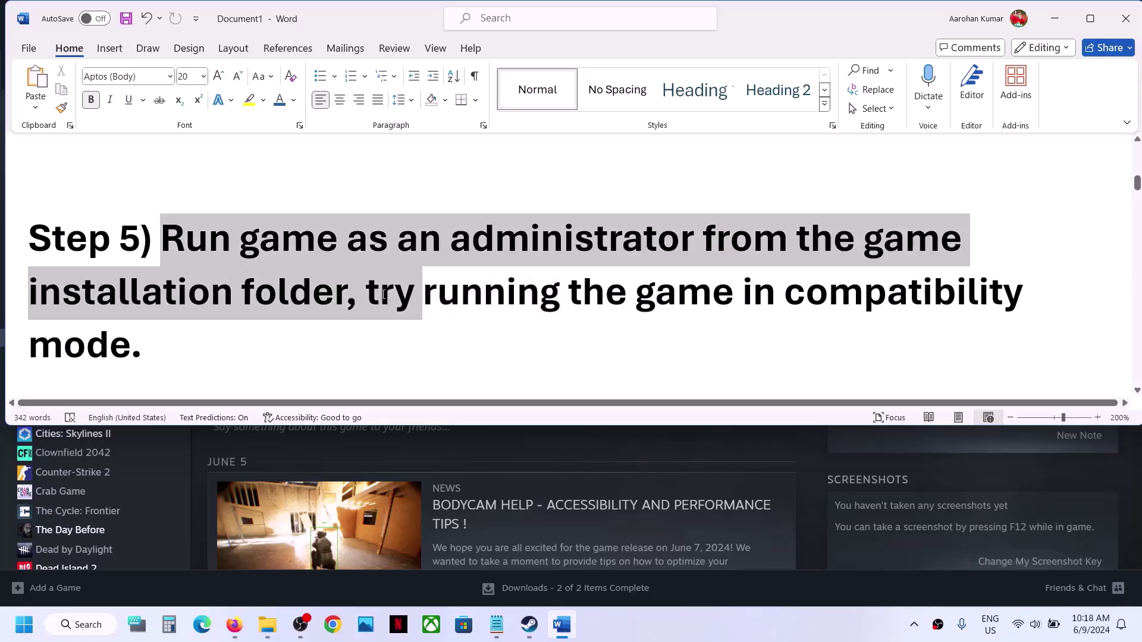
Switch to Steam and browse Bodycam's local files to open its installation folder
key(alt+Tab)
right_click(70, 340)
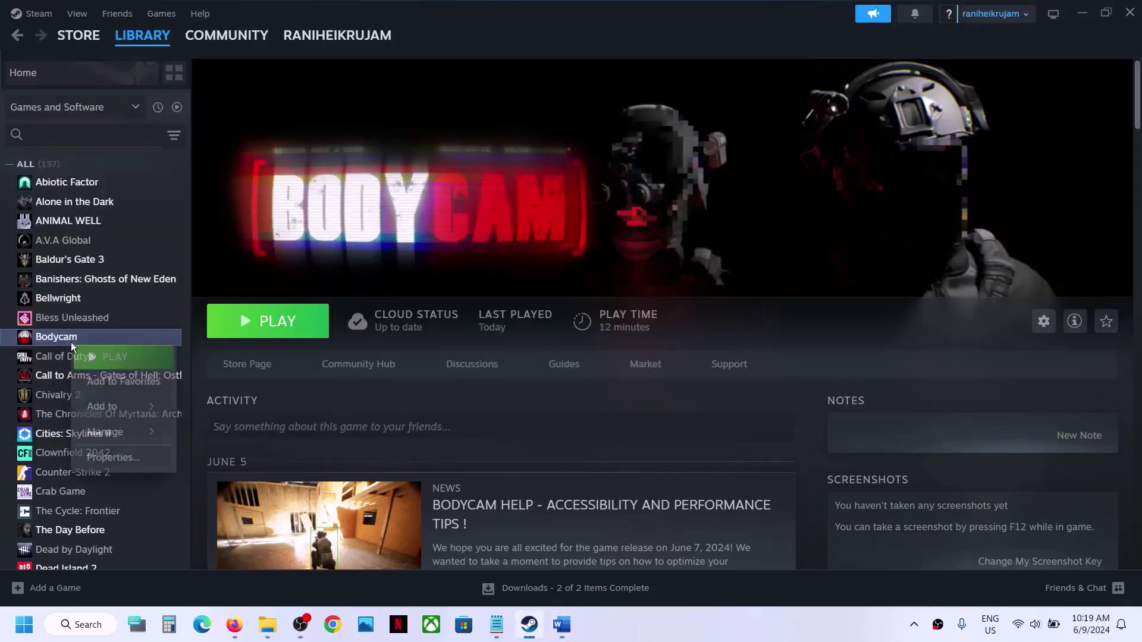
mouse_move(132, 437)
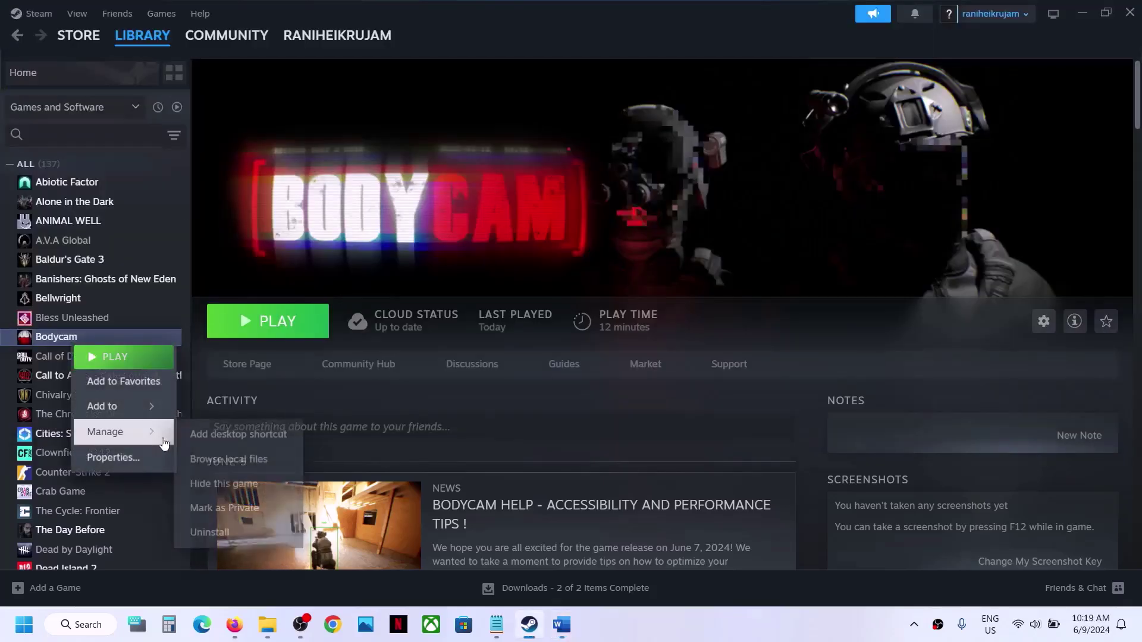
click(238, 458)
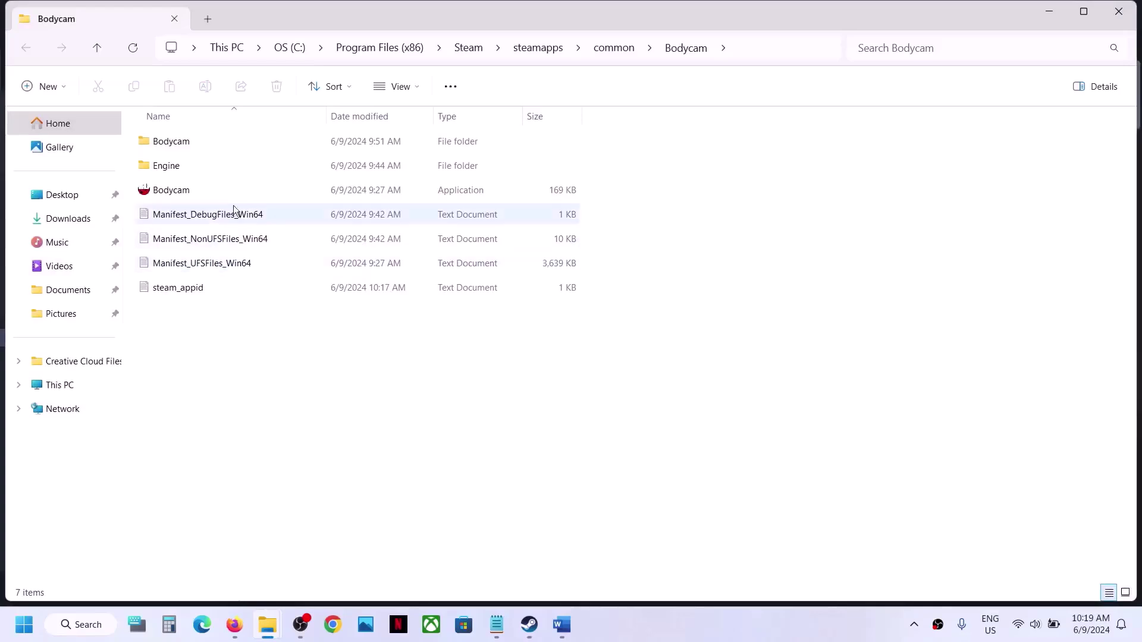
Set the Bodycam application to run as an administrator in its compatibility properties, and apply the change
click(190, 195)
right_click(190, 194)
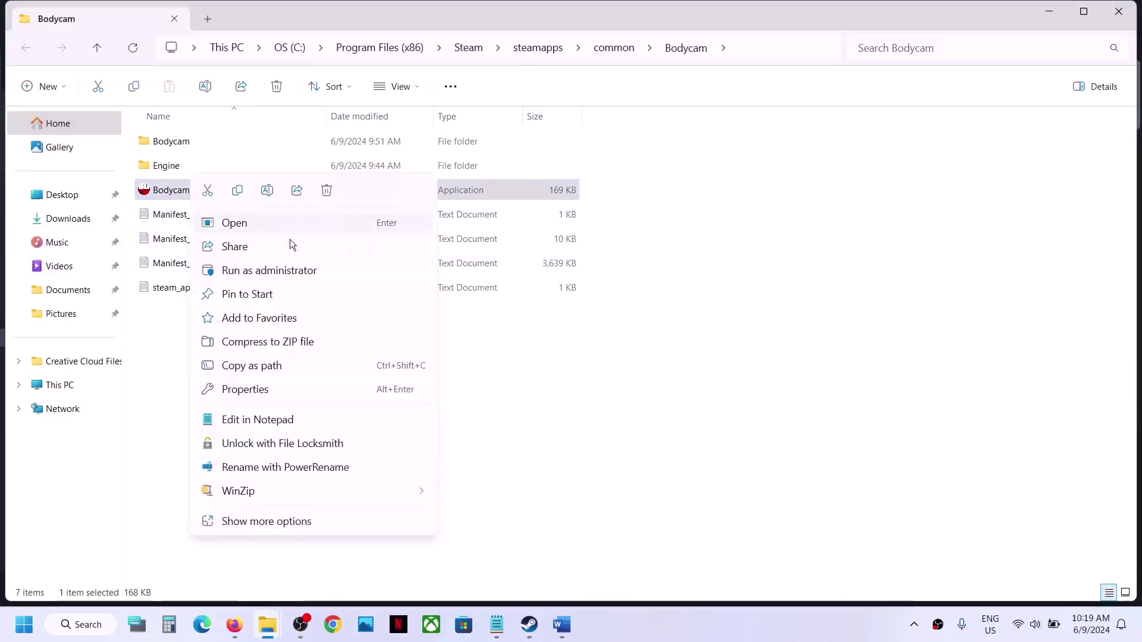
click(245, 389)
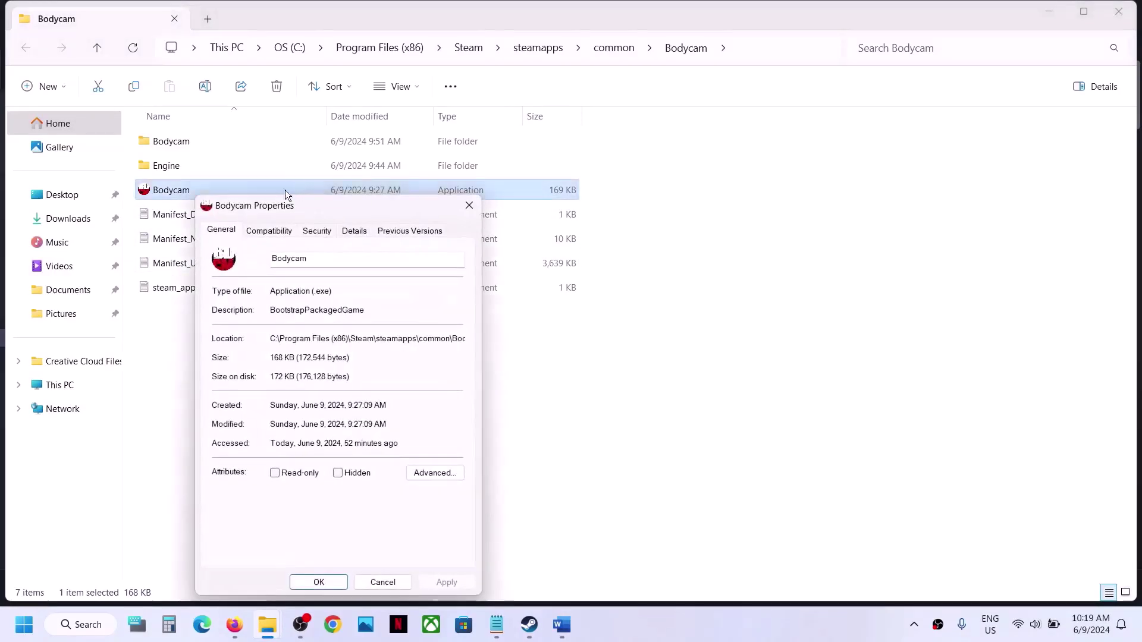
click(277, 229)
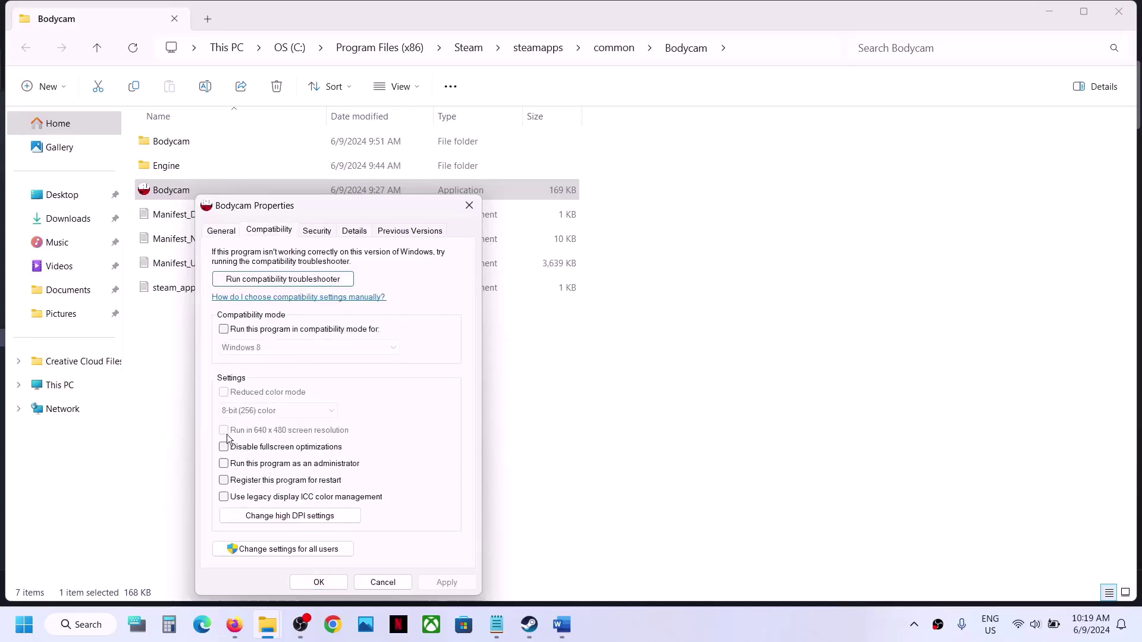
click(224, 463)
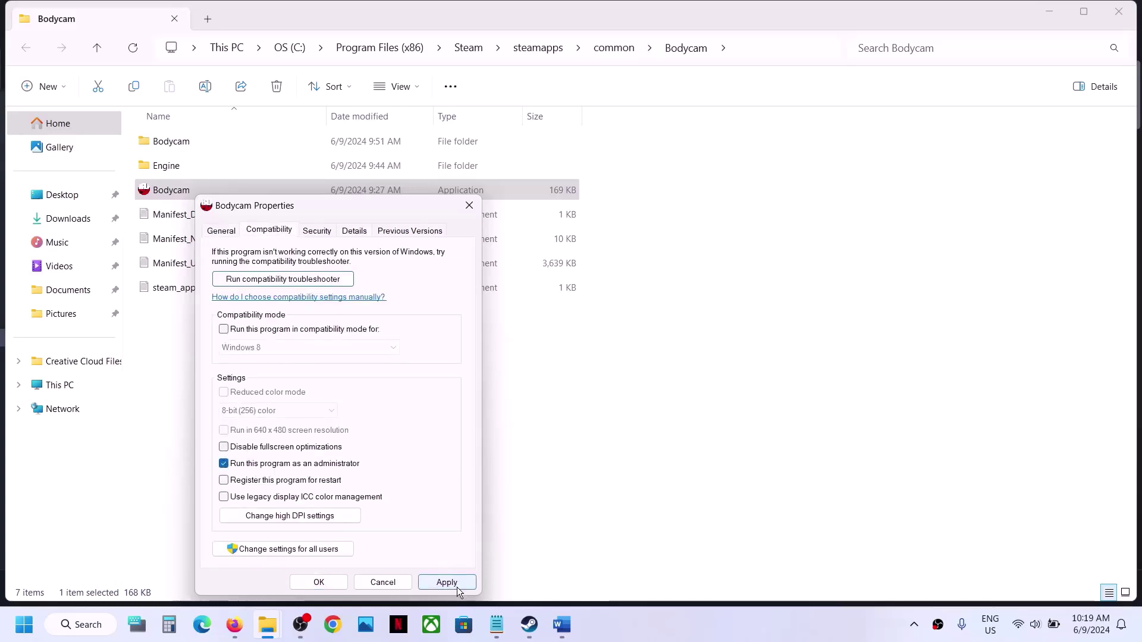
click(447, 582)
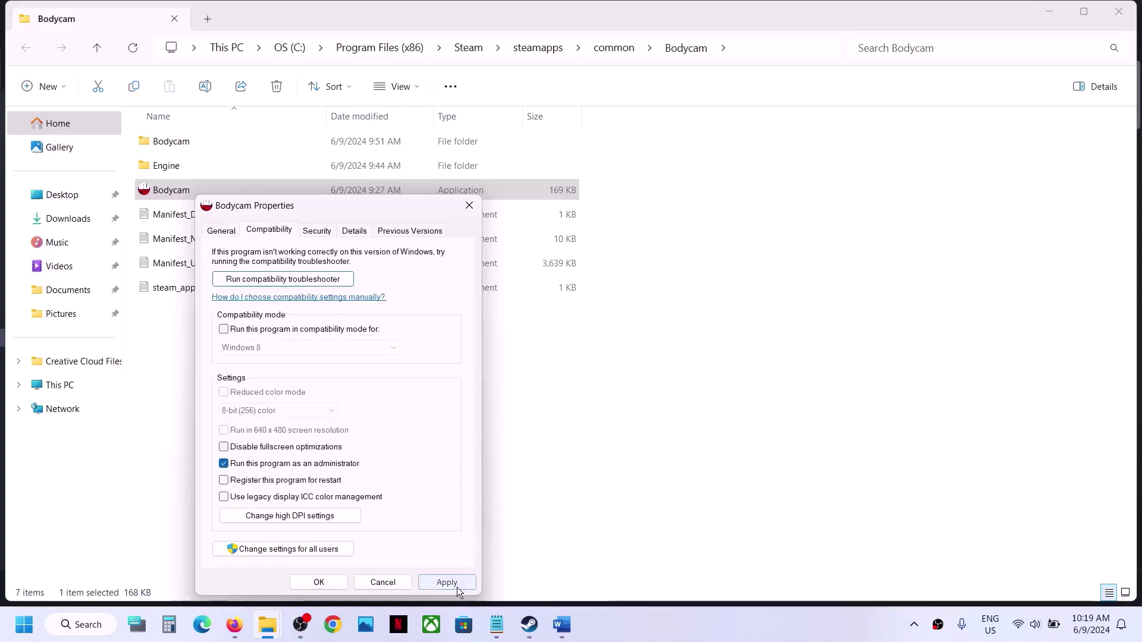
click(330, 581)
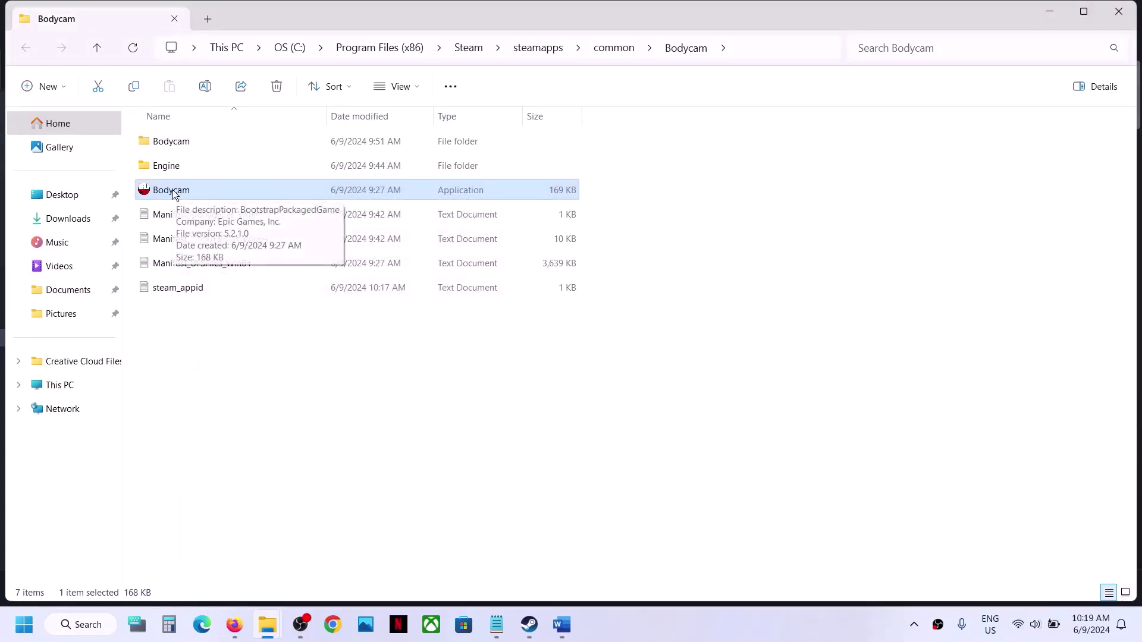
Reopen the Bodycam application's compatibility properties, enable compatibility mode for Windows 8, and apply the change
right_click(172, 190)
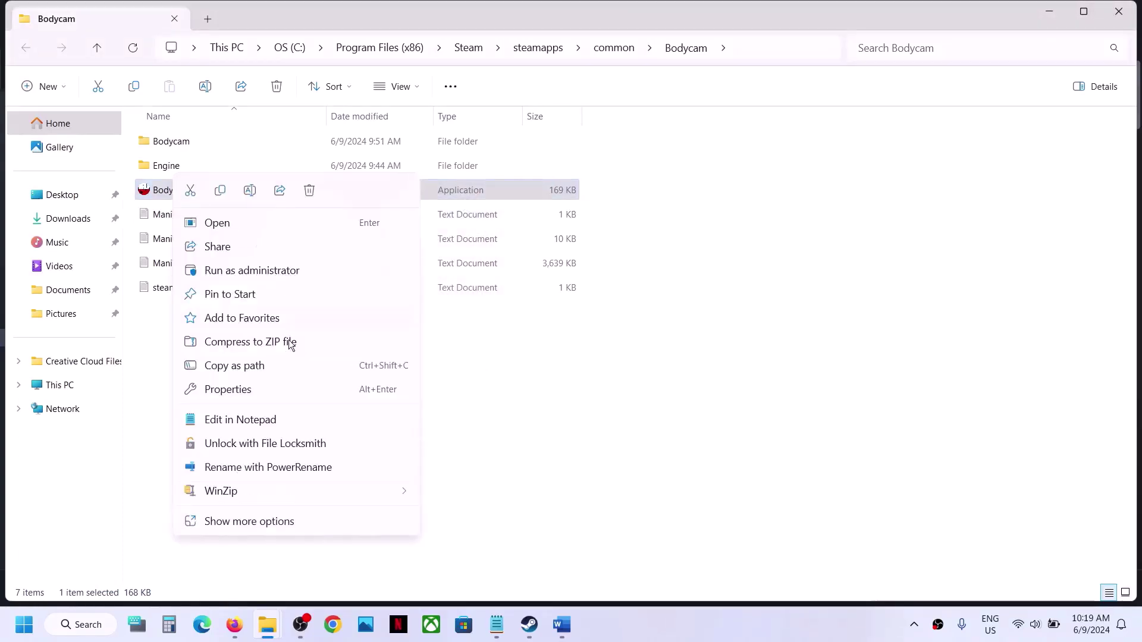
click(251, 389)
click(264, 231)
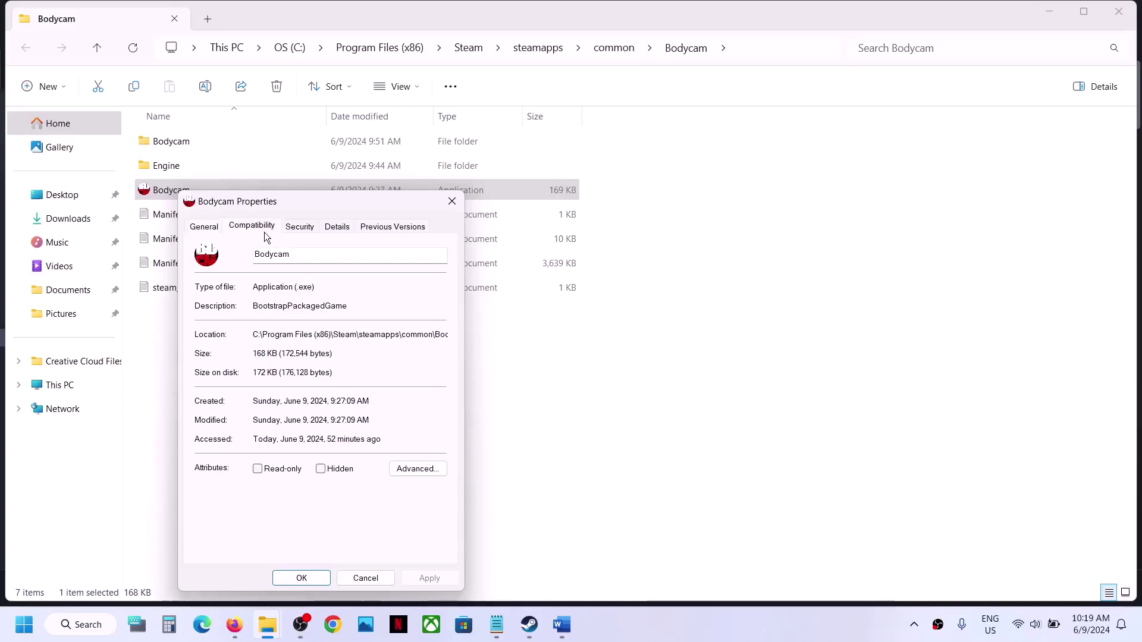
click(206, 325)
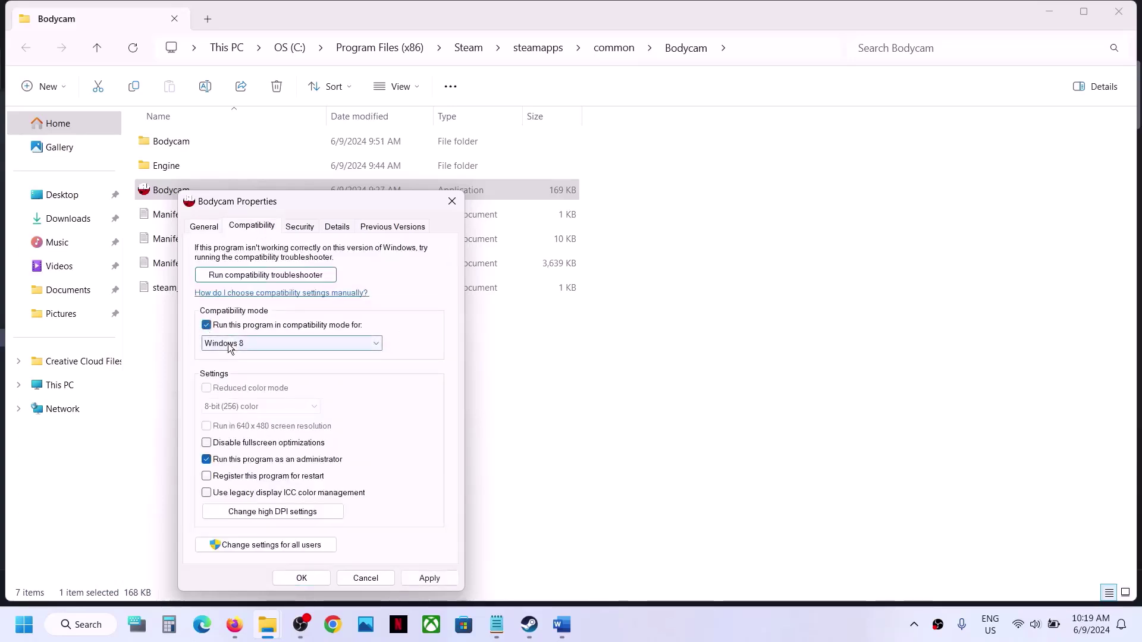
click(422, 581)
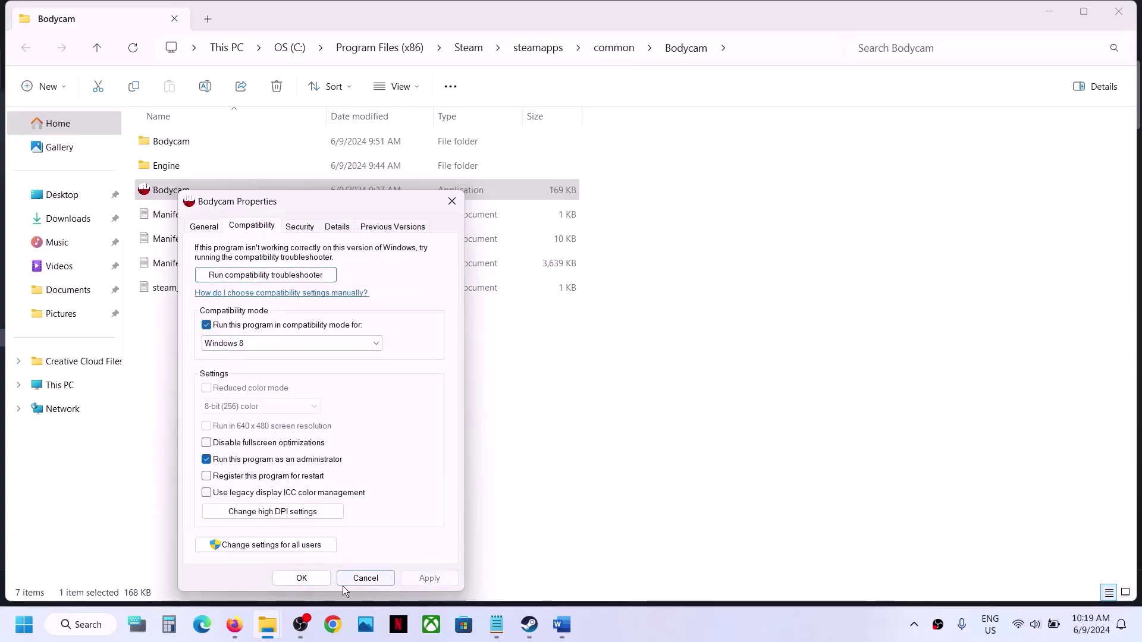
Reopen the Bodycam application's compatibility properties, switch the compatibility mode to Windows 7, disable fullscreen optimizations, and apply the changes
click(315, 580)
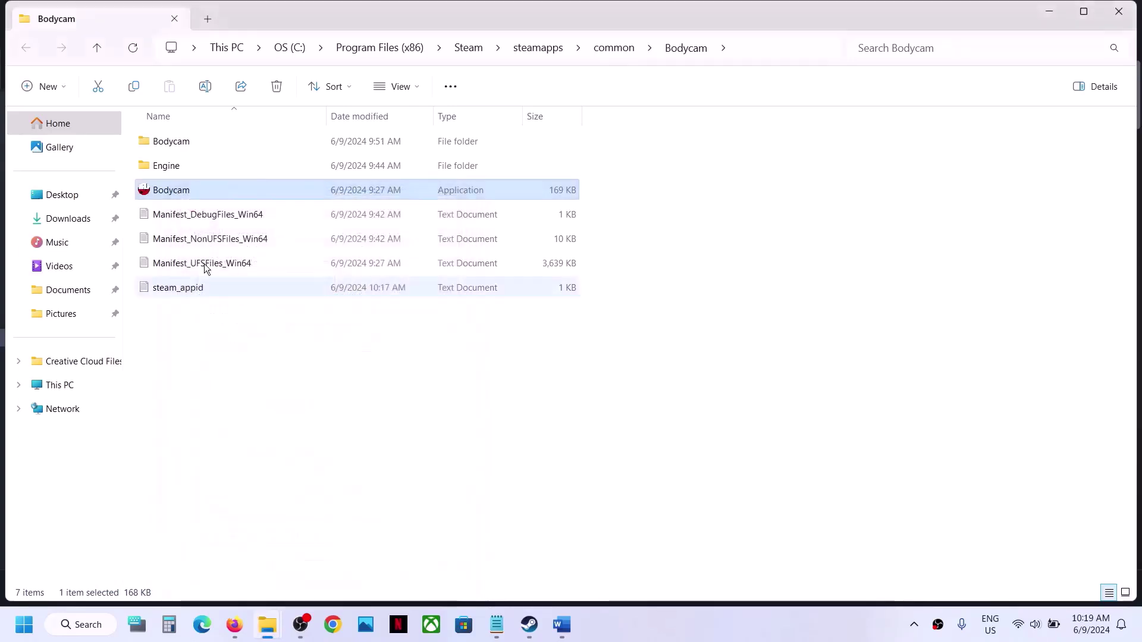
right_click(186, 192)
click(255, 386)
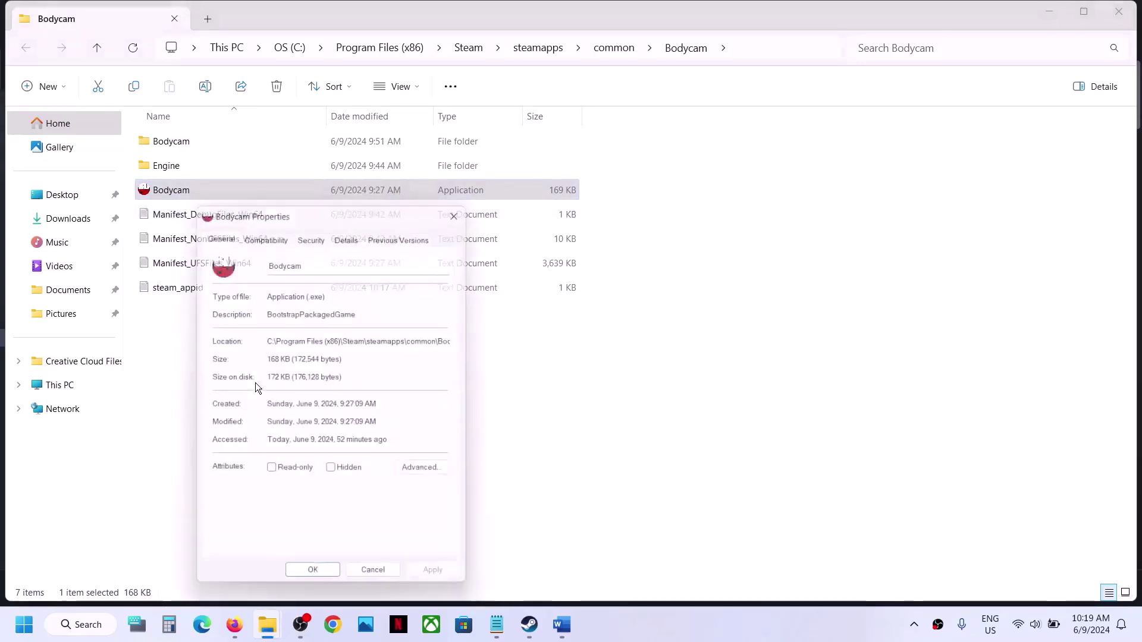
click(262, 232)
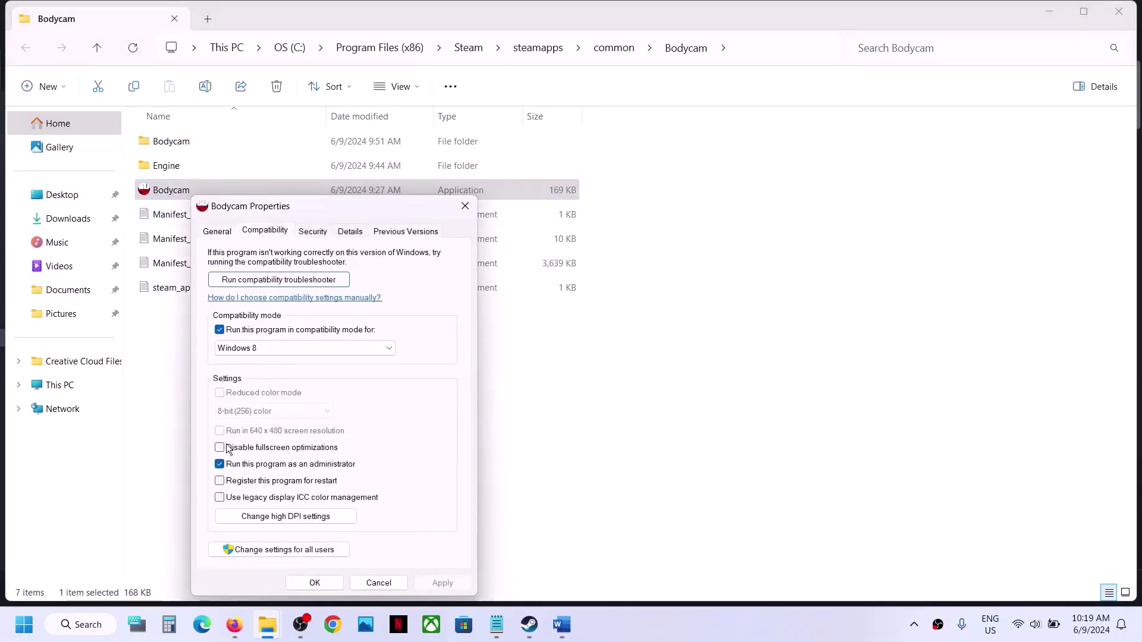
click(238, 350)
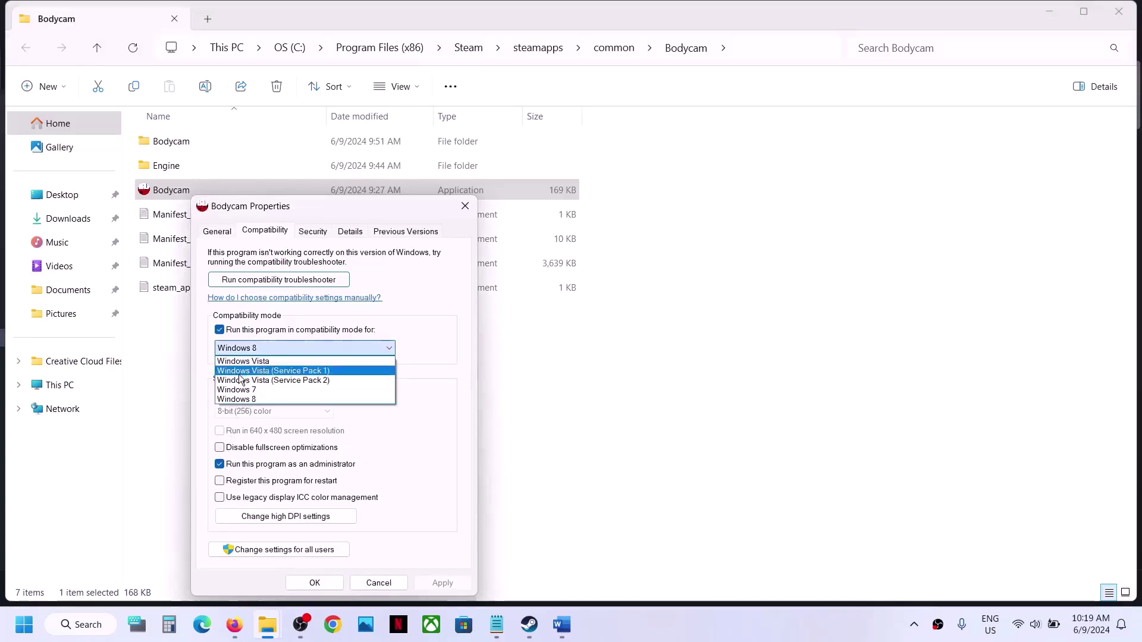
click(238, 390)
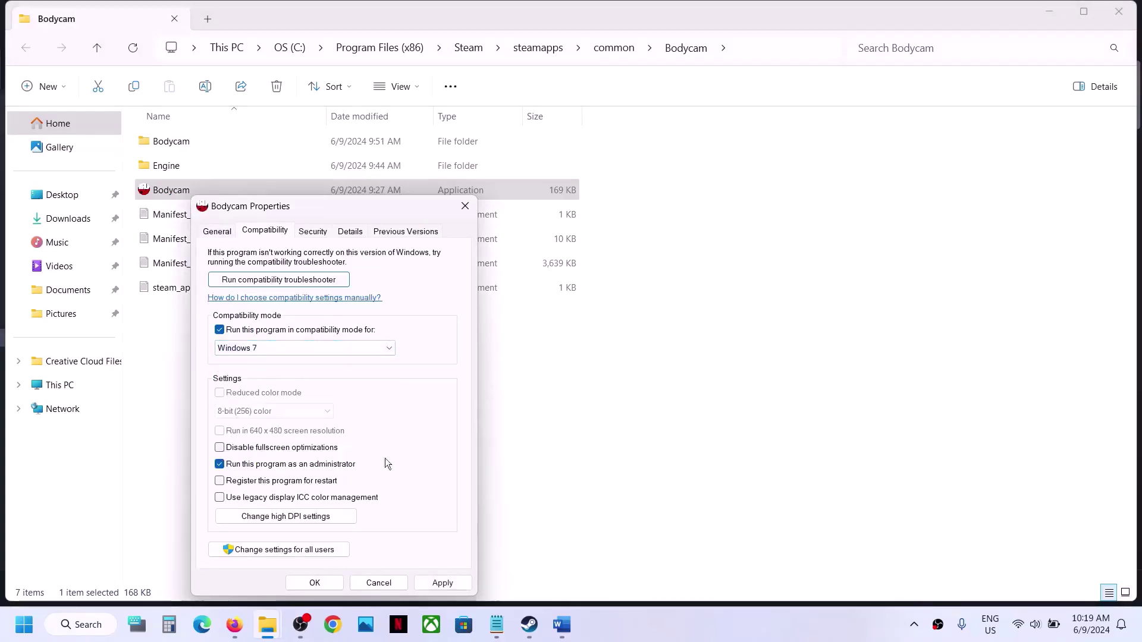
click(433, 585)
click(217, 453)
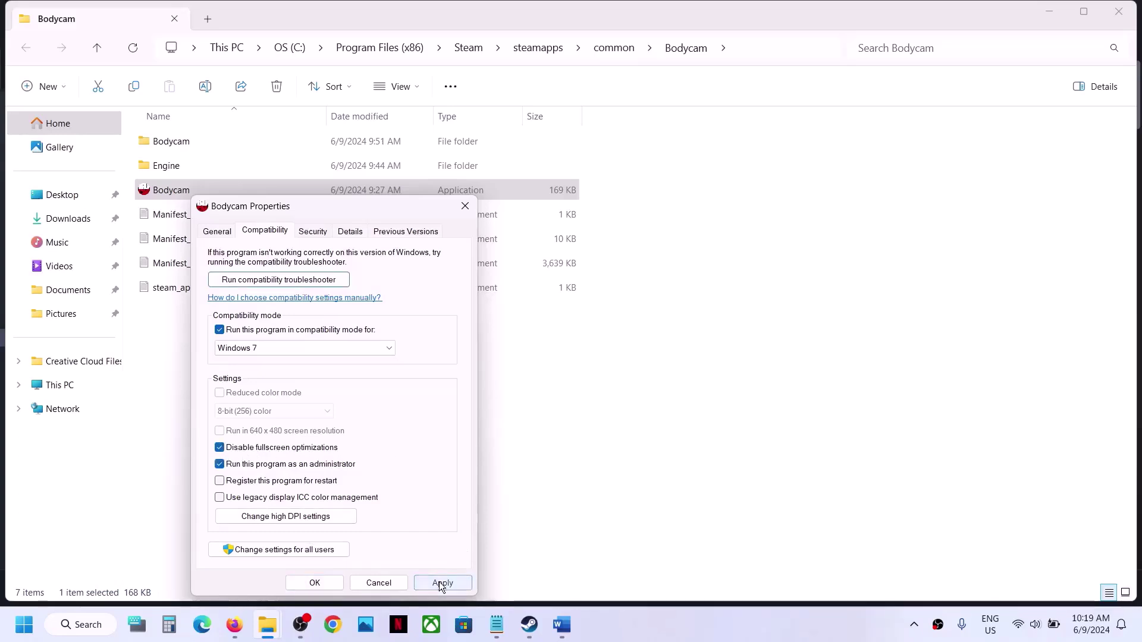
click(314, 583)
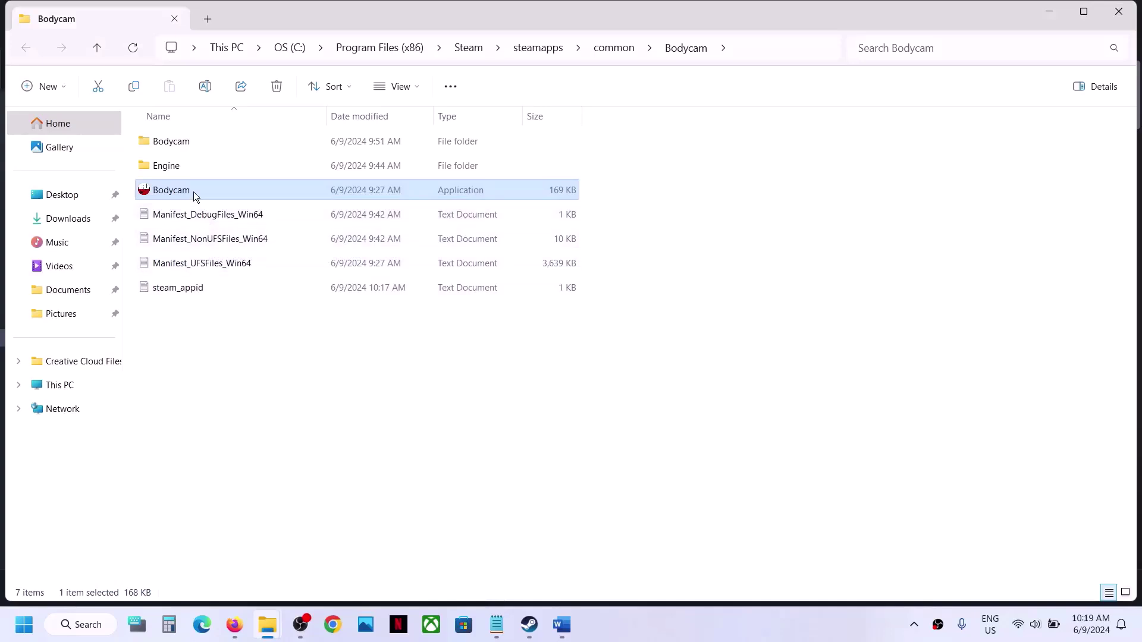
Browse to Bodycam > Binaries > Win64 and open the compatibility properties of the Bodycam-Win64-Shipping application
double_click(182, 144)
double_click(180, 141)
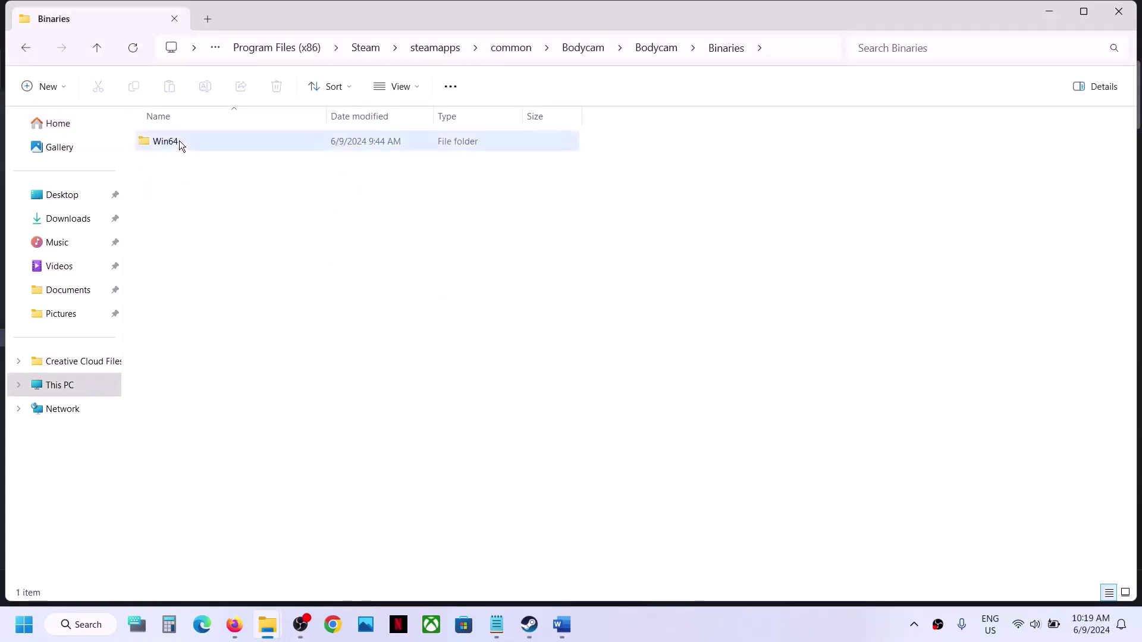
double_click(179, 141)
click(225, 171)
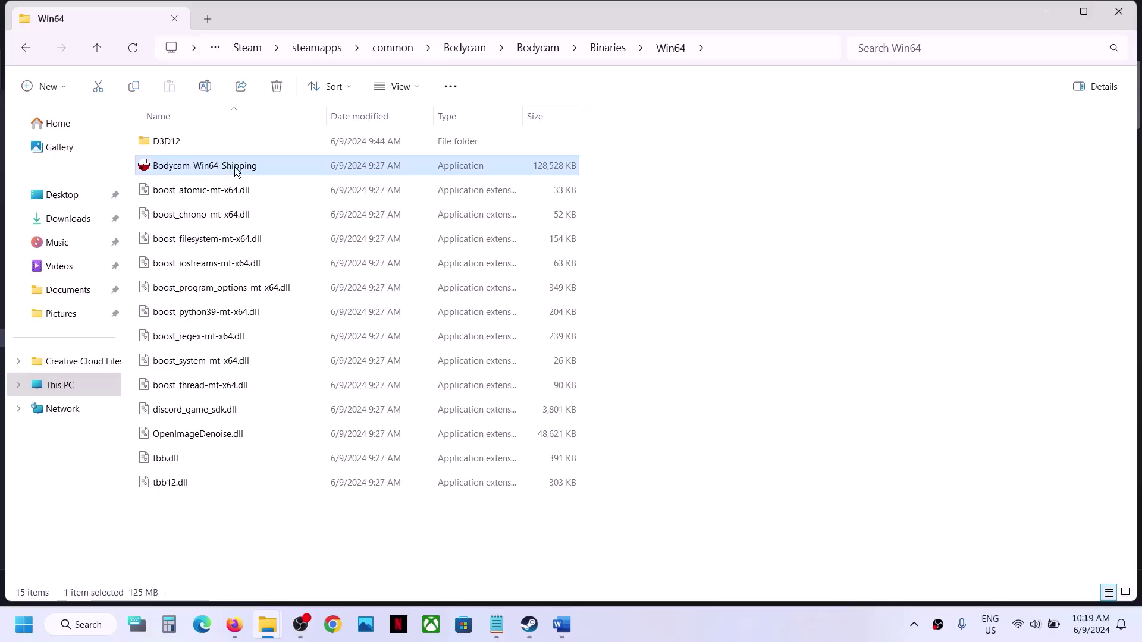
right_click(235, 167)
click(296, 375)
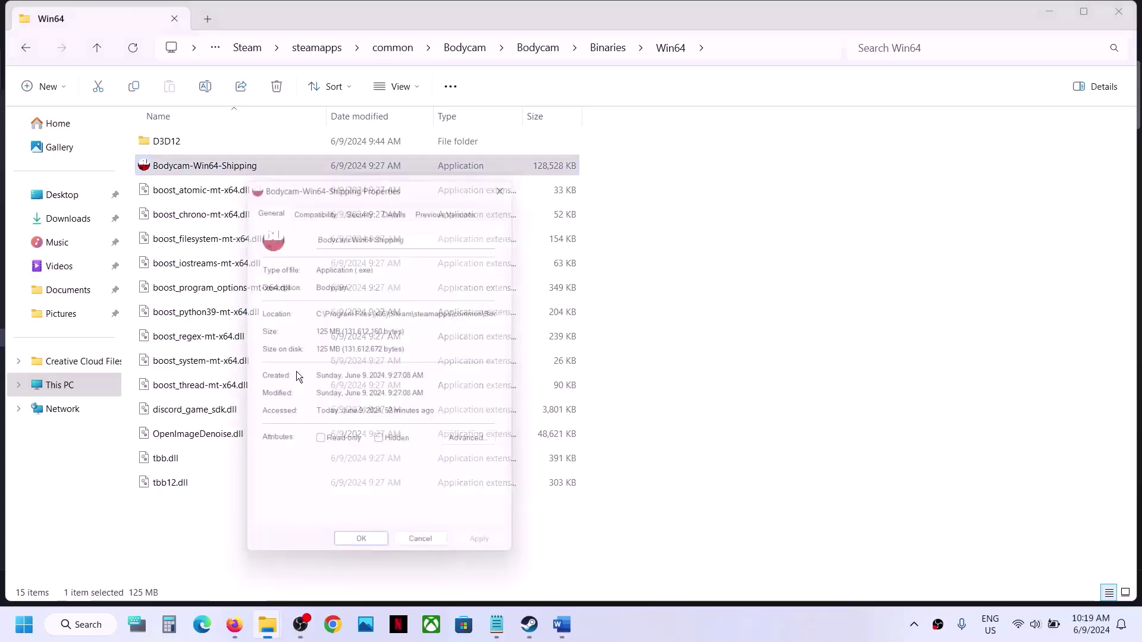
click(314, 204)
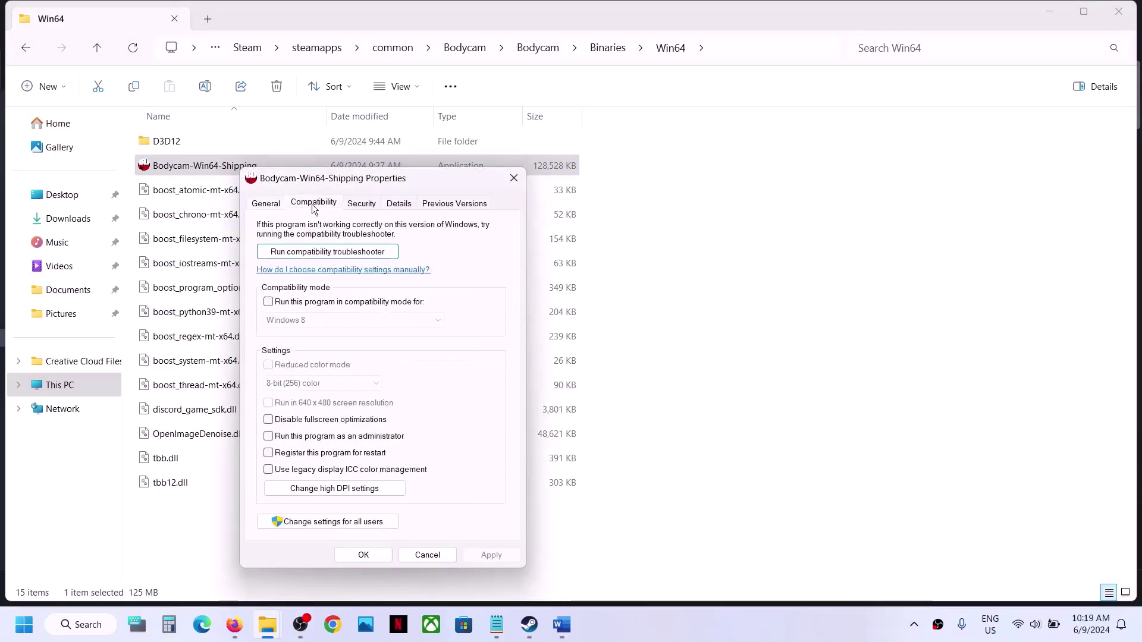
Set Bodycam-Win64-Shipping to run as an administrator in Windows 7 compatibility mode with fullscreen optimizations disabled, and apply the changes
click(268, 436)
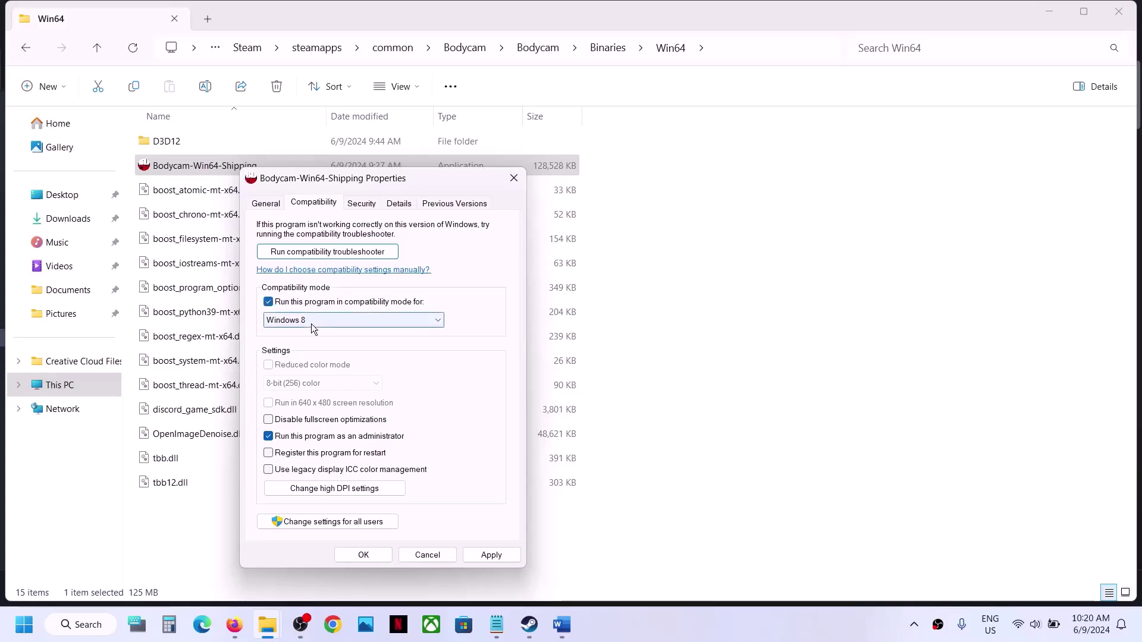
click(487, 556)
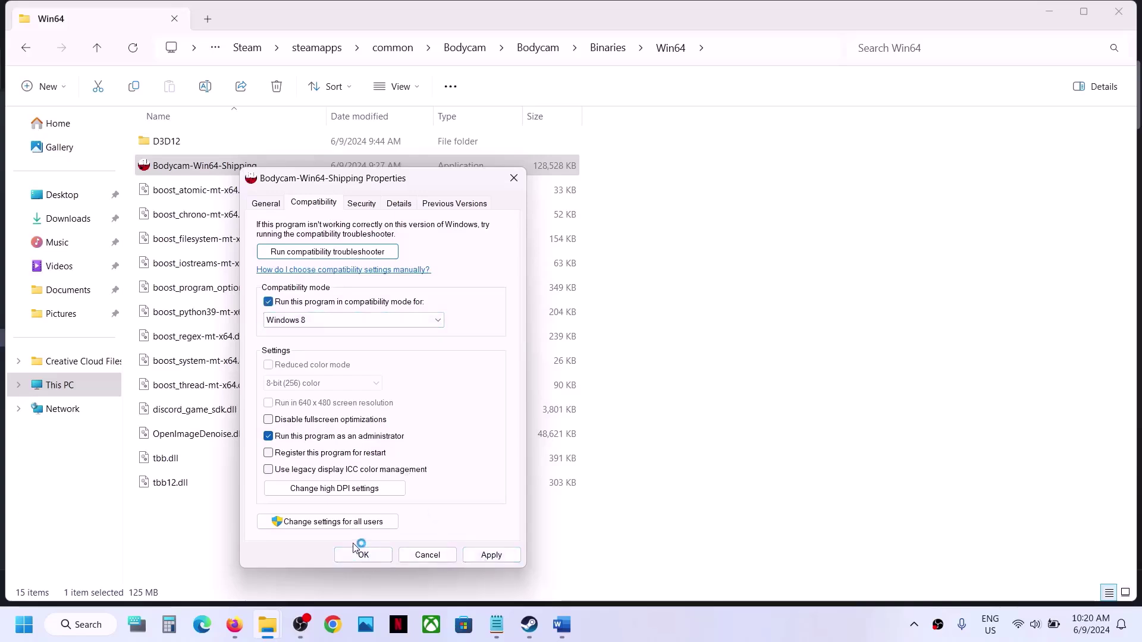
click(322, 316)
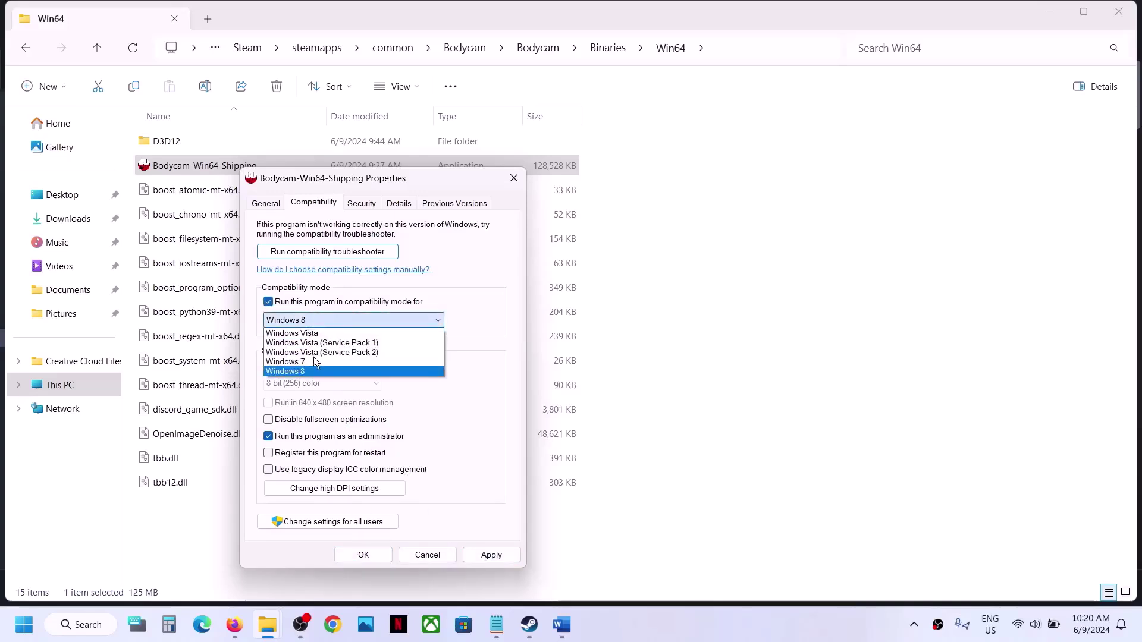
click(311, 361)
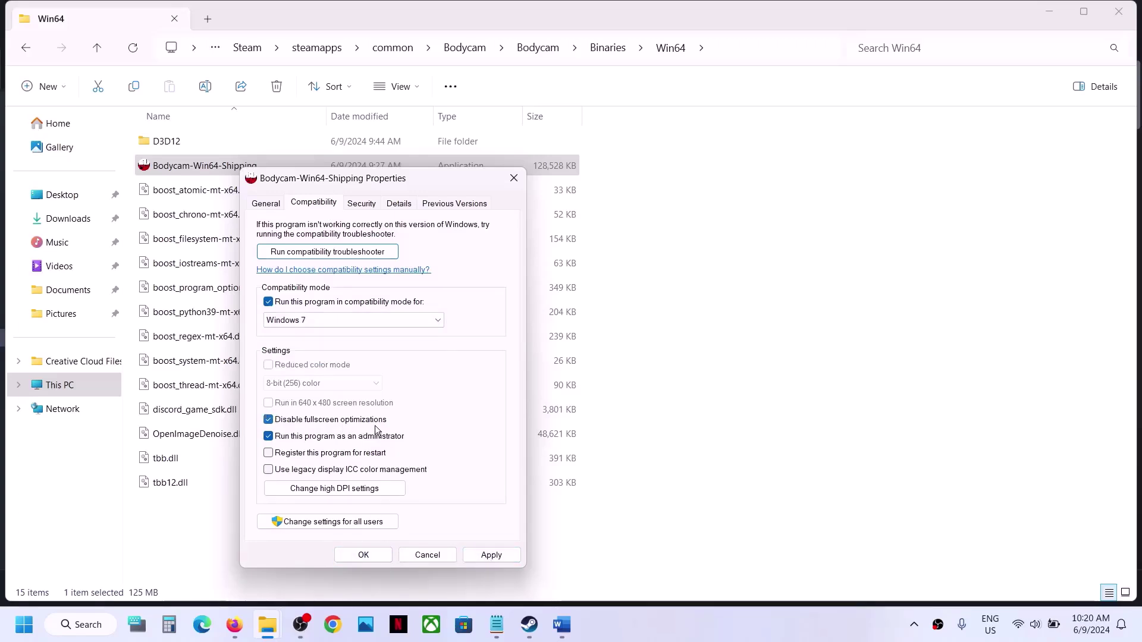
click(494, 557)
click(379, 558)
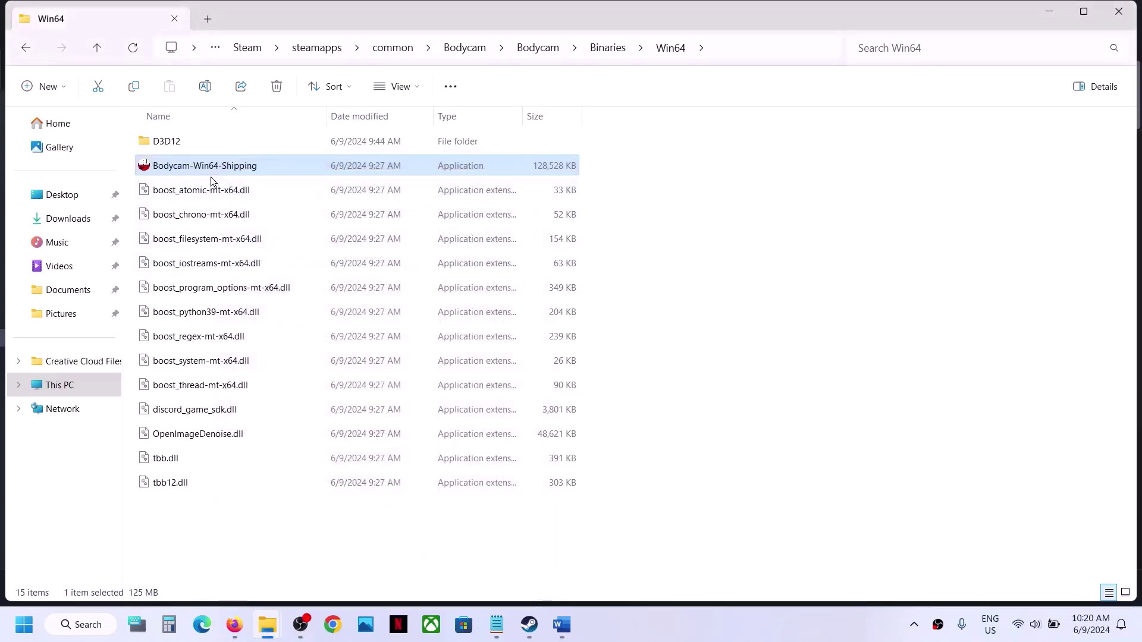
Turn off compatibility mode, disabled fullscreen optimizations and run as administrator for Bodycam-Win64-Shipping, and apply the changes
right_click(210, 170)
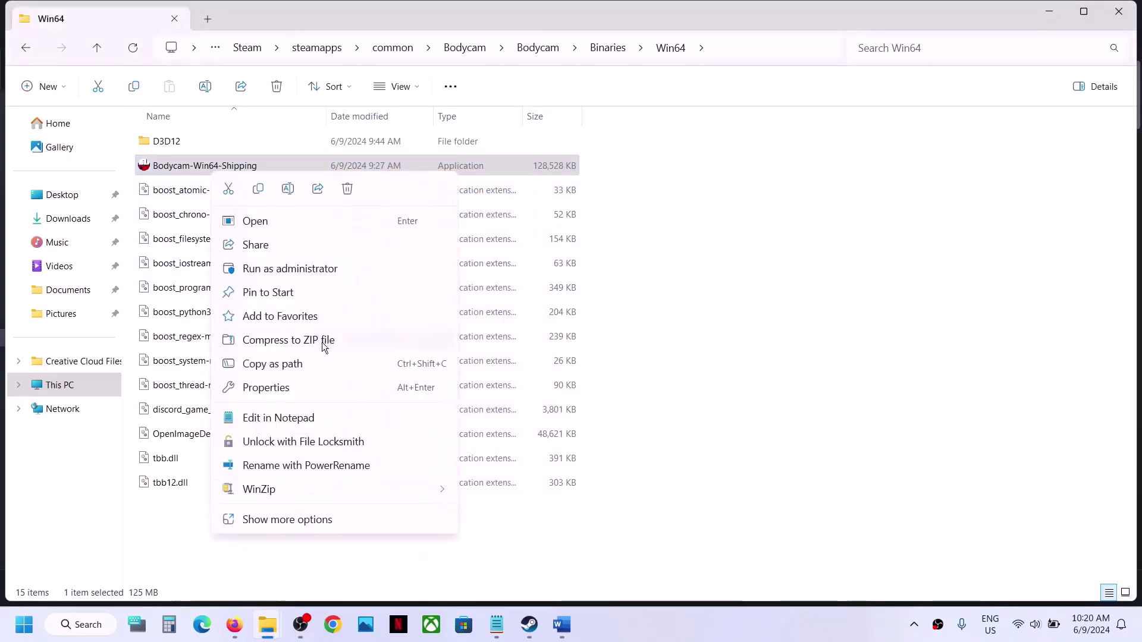
click(287, 384)
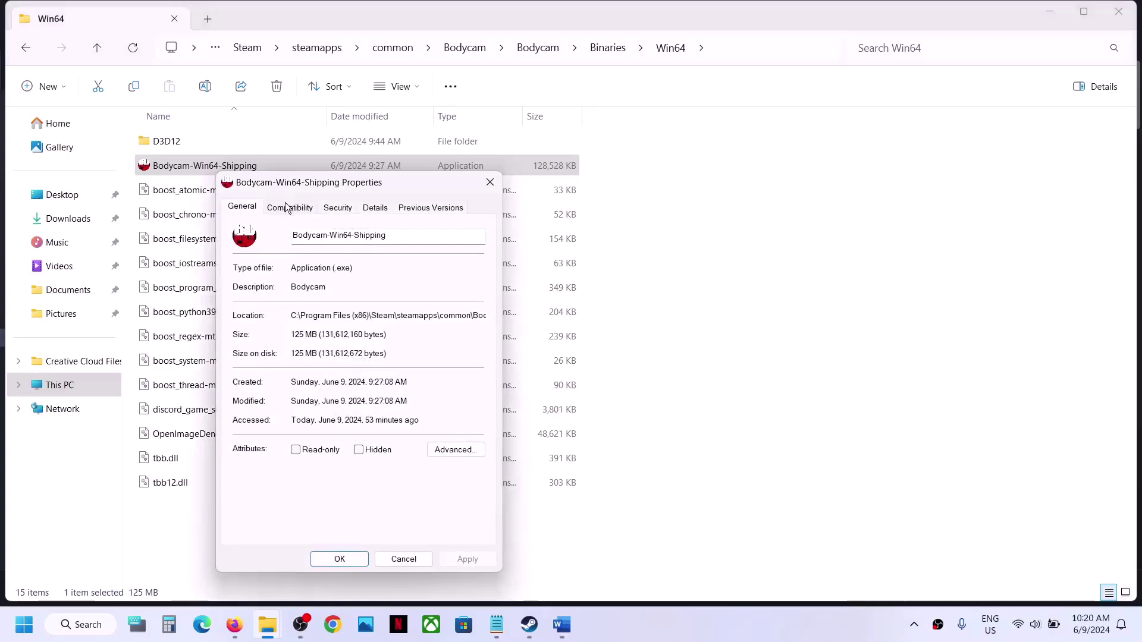
click(286, 208)
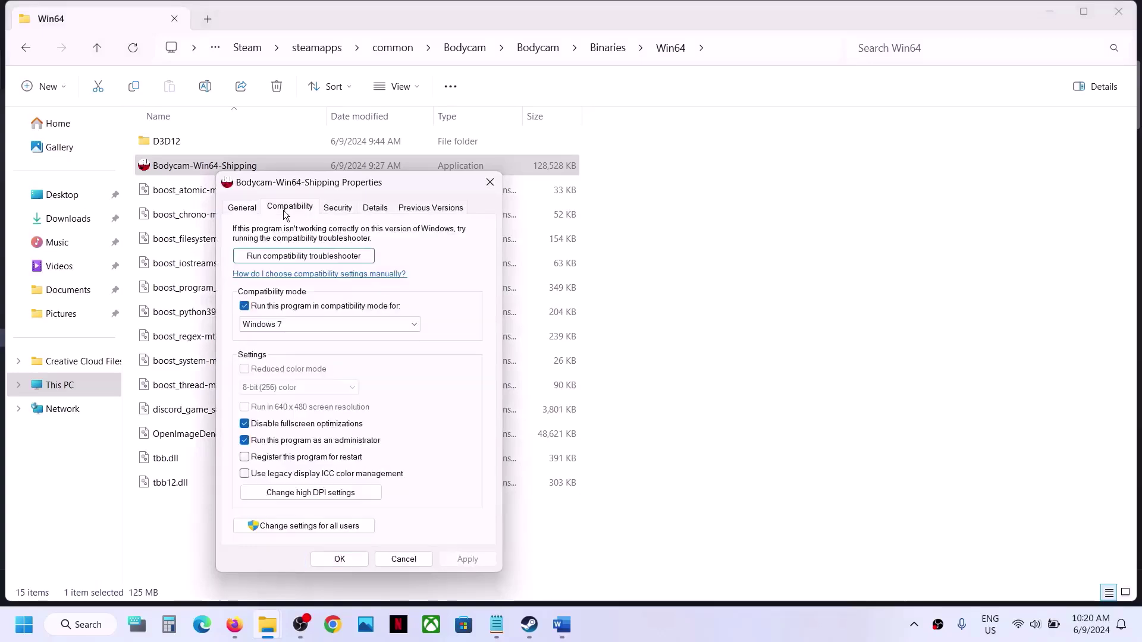
click(245, 306)
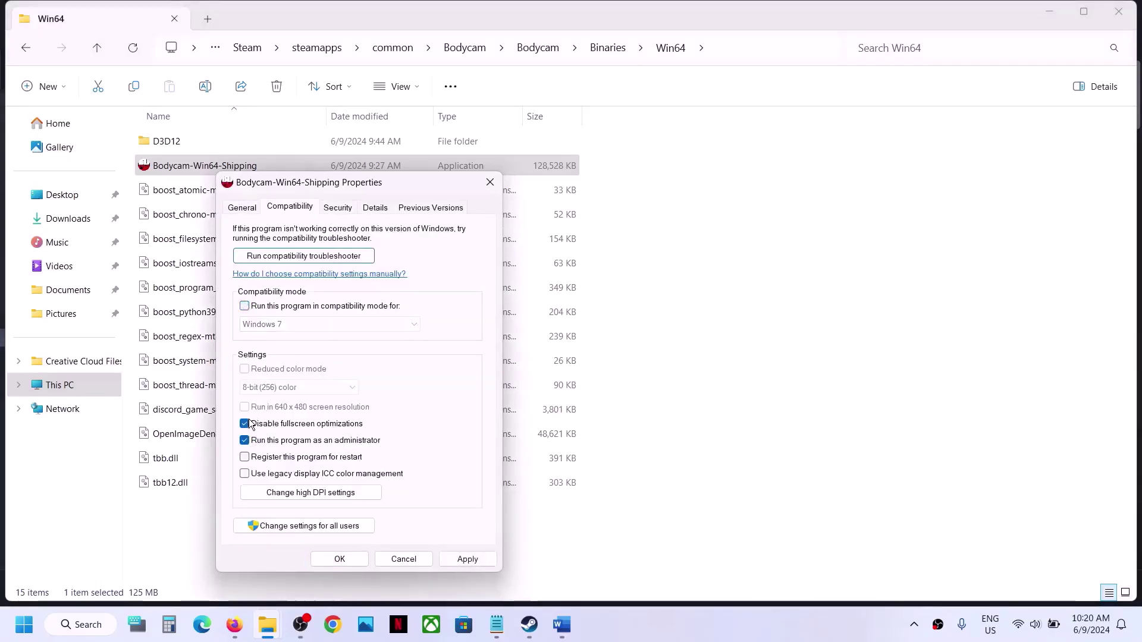
click(449, 556)
click(352, 565)
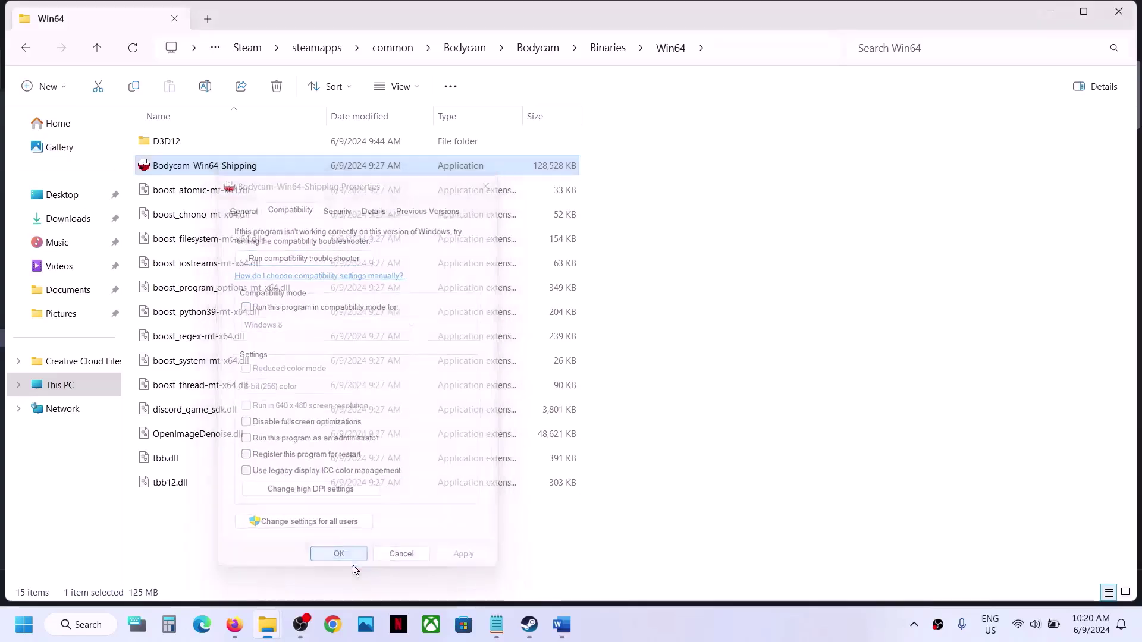
Return to the main Bodycam folder and clear the Bodycam application's compatibility mode, fullscreen optimization and administrator options, applying the changes
click(99, 48)
click(98, 49)
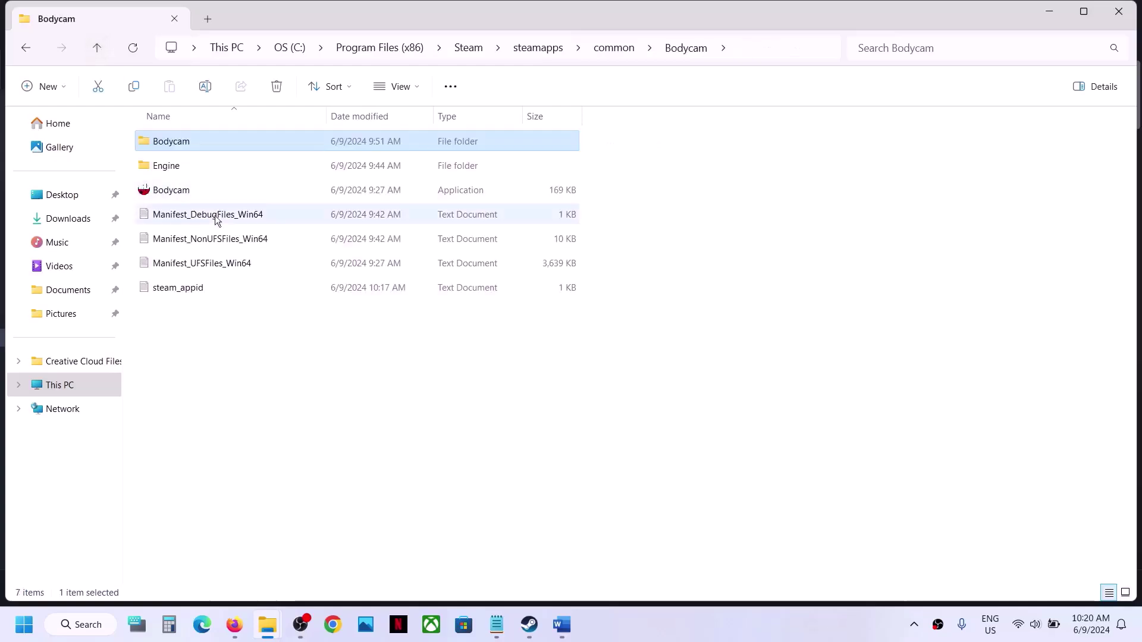
click(184, 190)
right_click(185, 190)
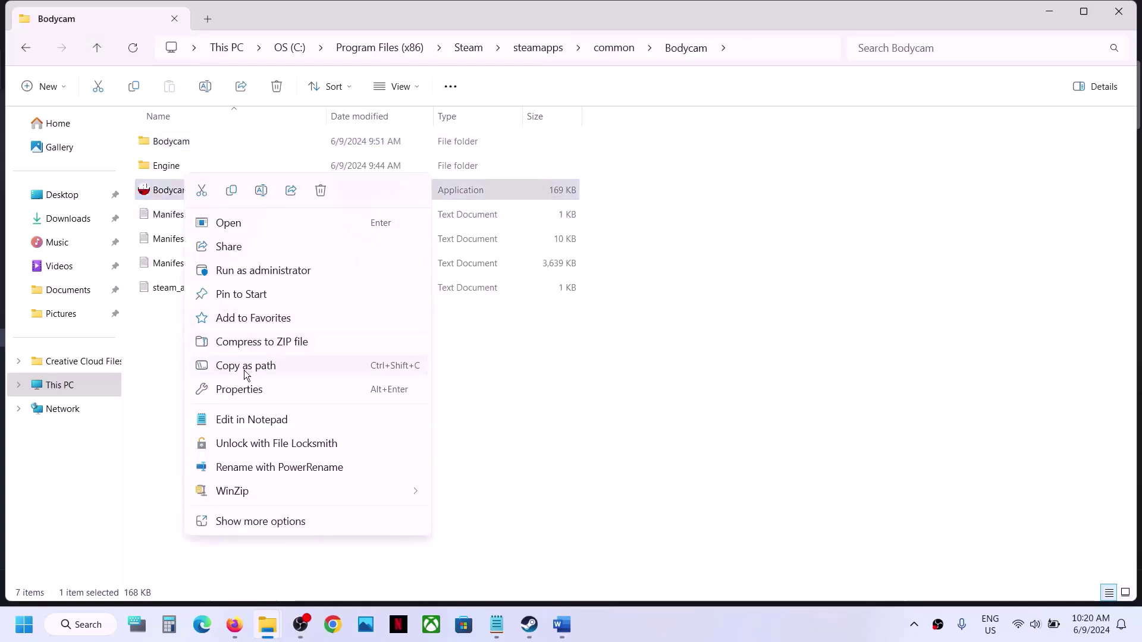
click(243, 389)
click(277, 229)
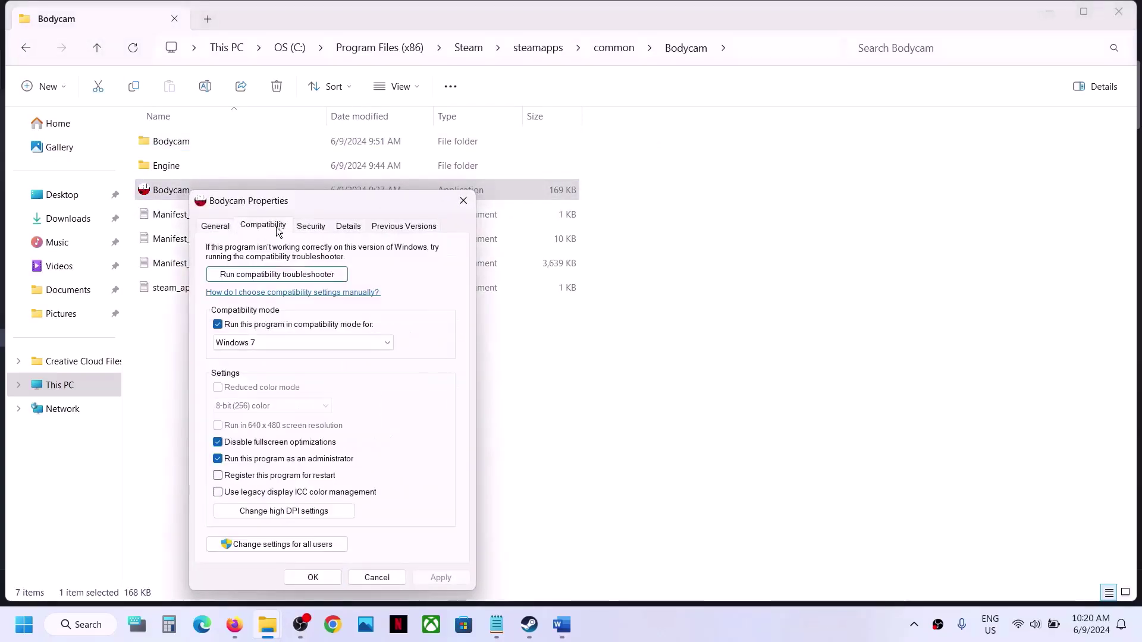
click(218, 324)
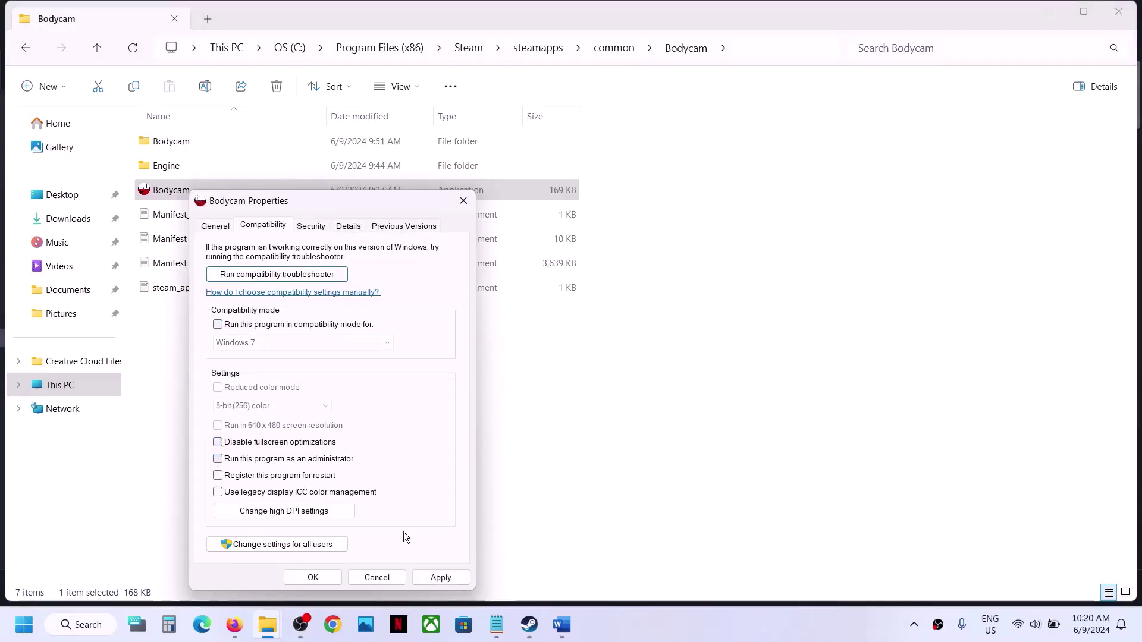
click(432, 574)
click(311, 578)
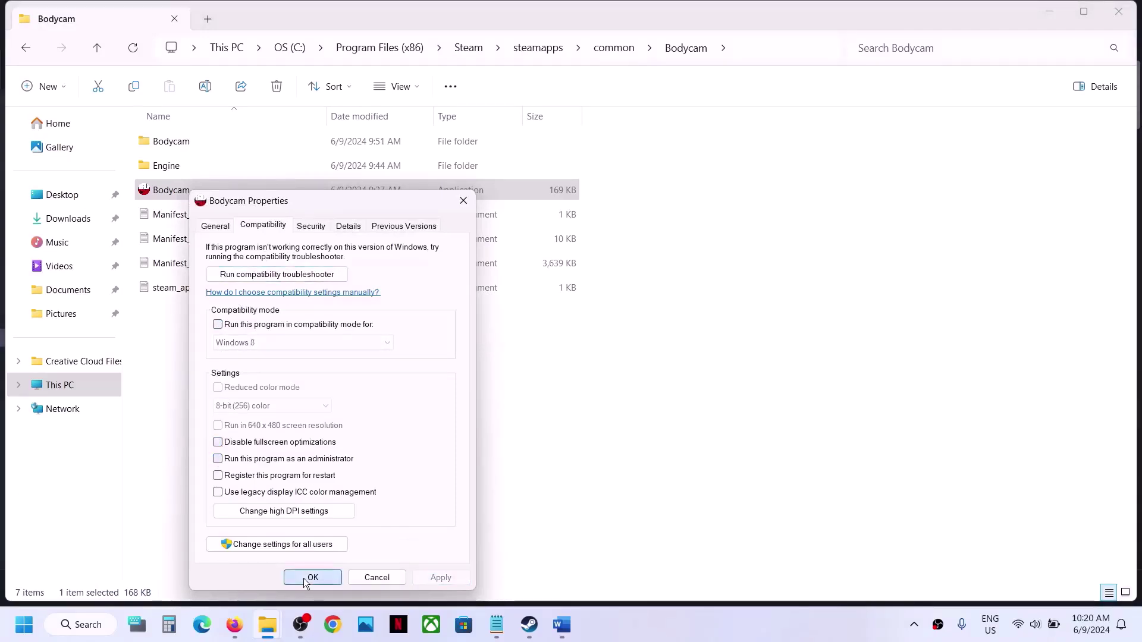
Switch to the Word document and read step 6 about allowing the game exe through Windows Security or third-party antivirus
click(561, 624)
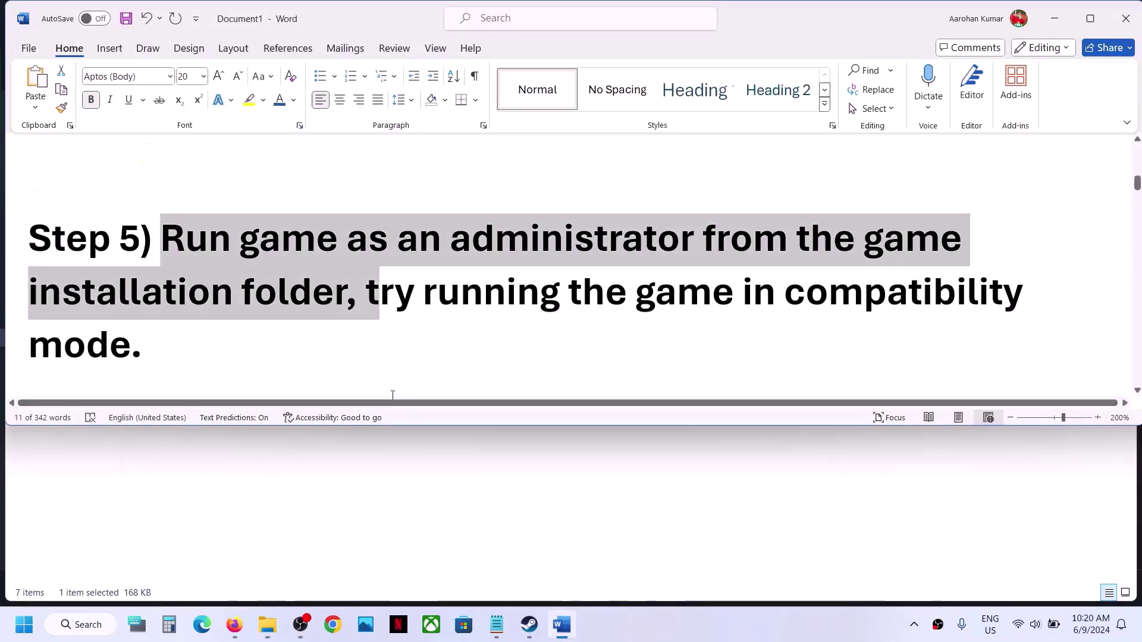
scroll(505, 251, down, 3)
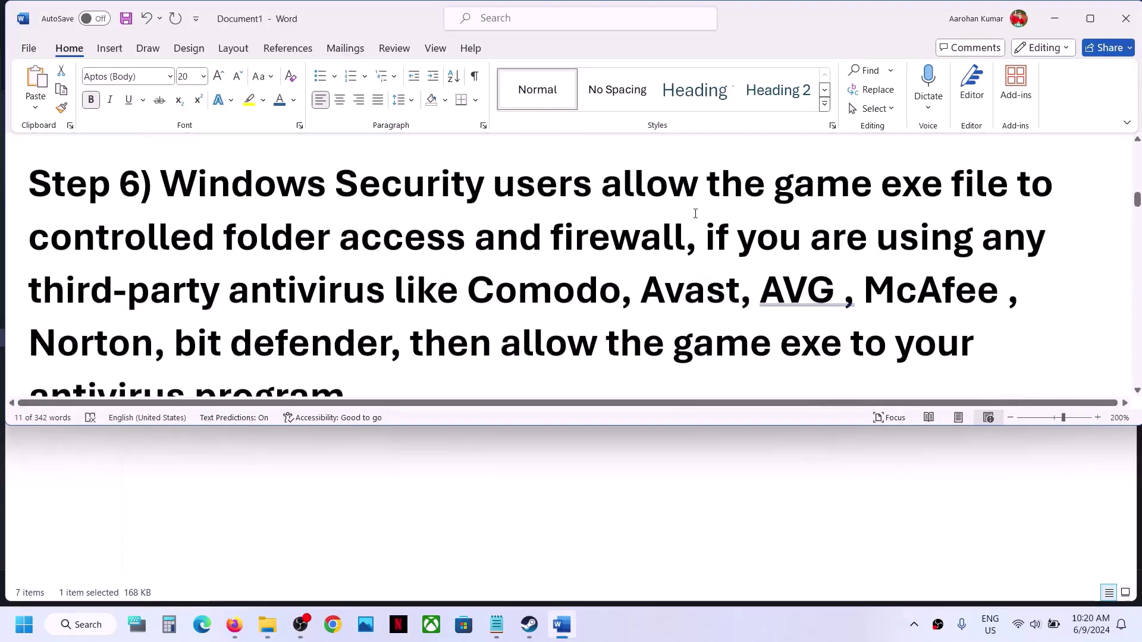
drag(253, 240, 684, 238)
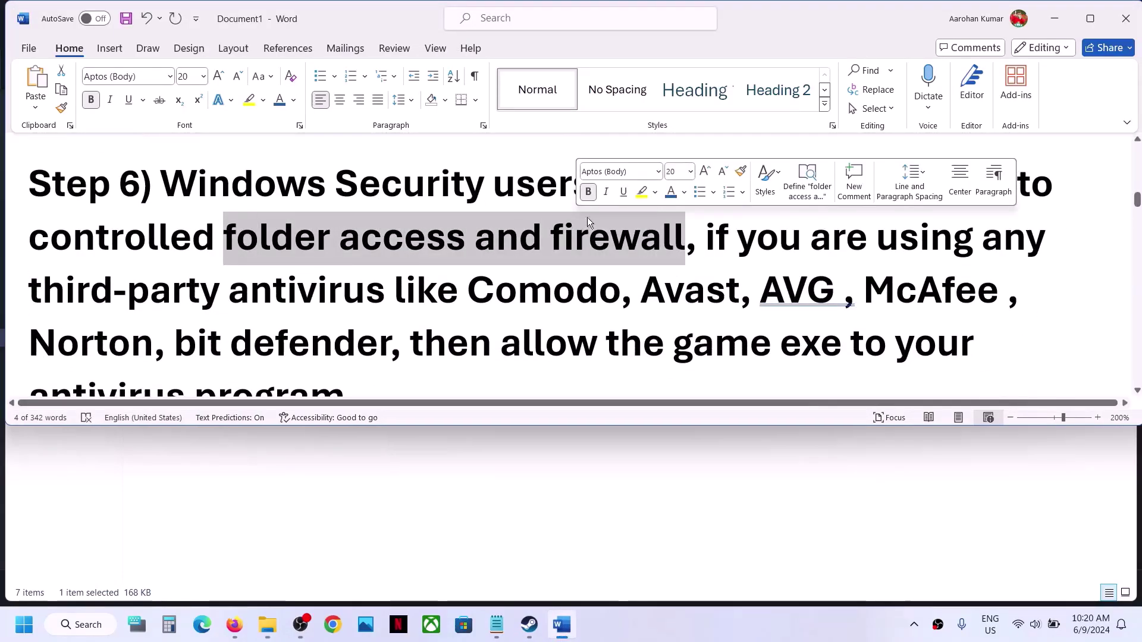
drag(756, 236, 392, 342)
scroll(493, 299, down, 1)
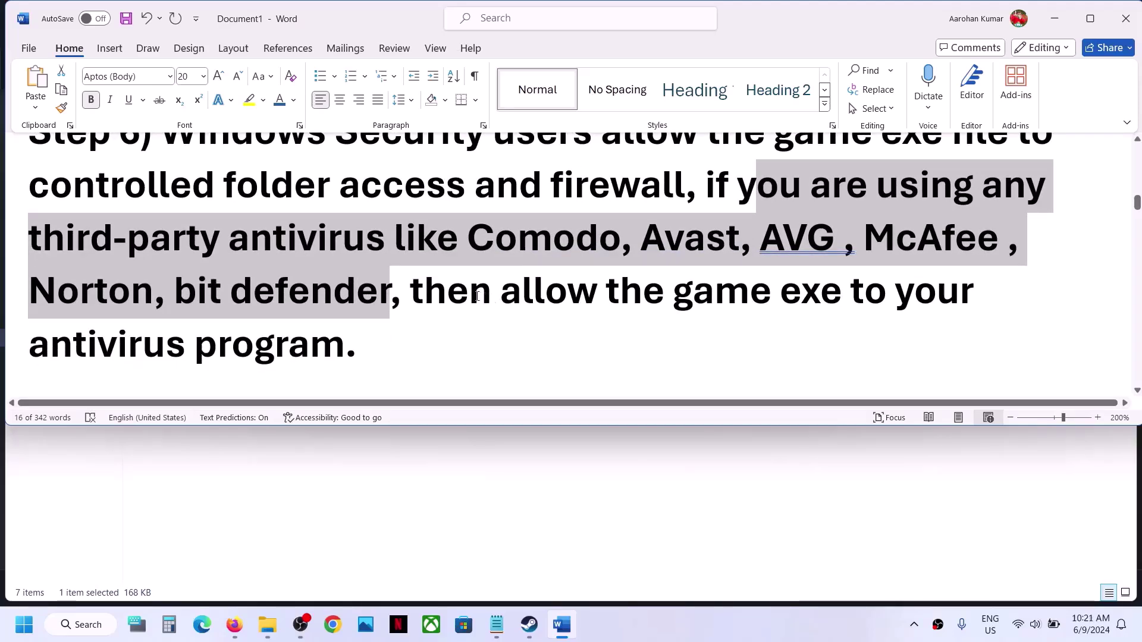
drag(478, 296, 364, 339)
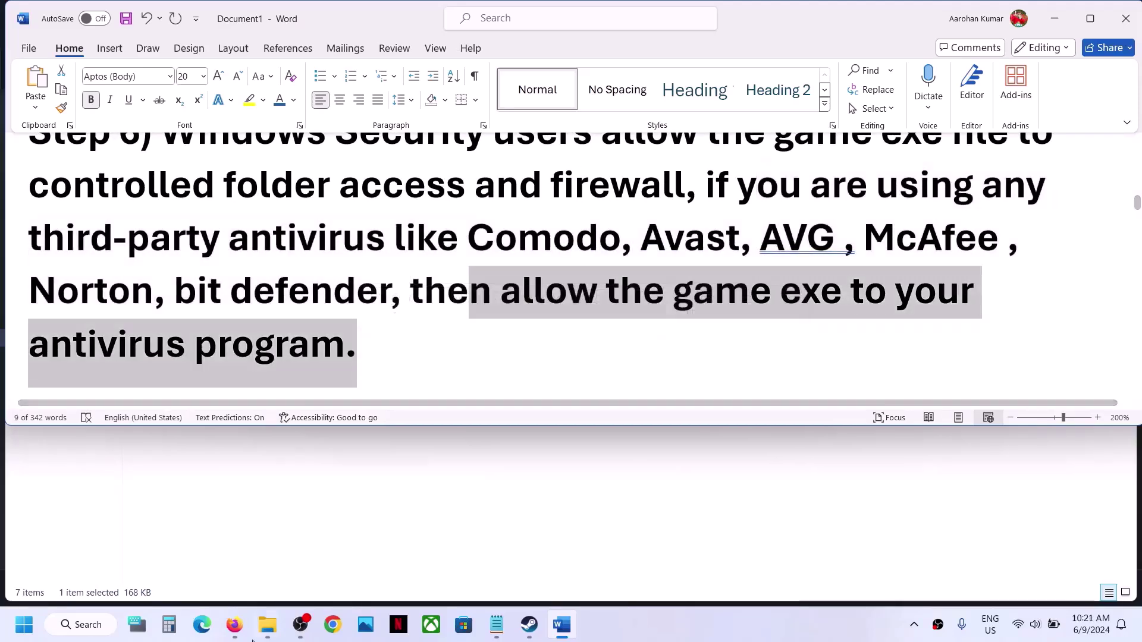
Open Windows Settings and go to the Windows Security page under Privacy & security
click(21, 635)
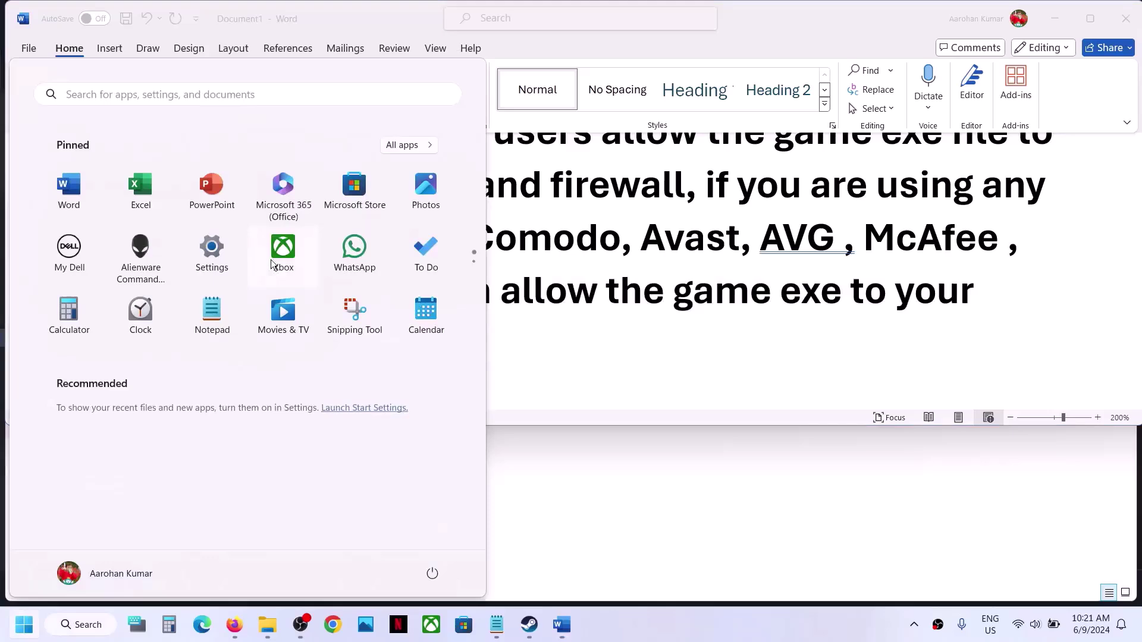
click(227, 251)
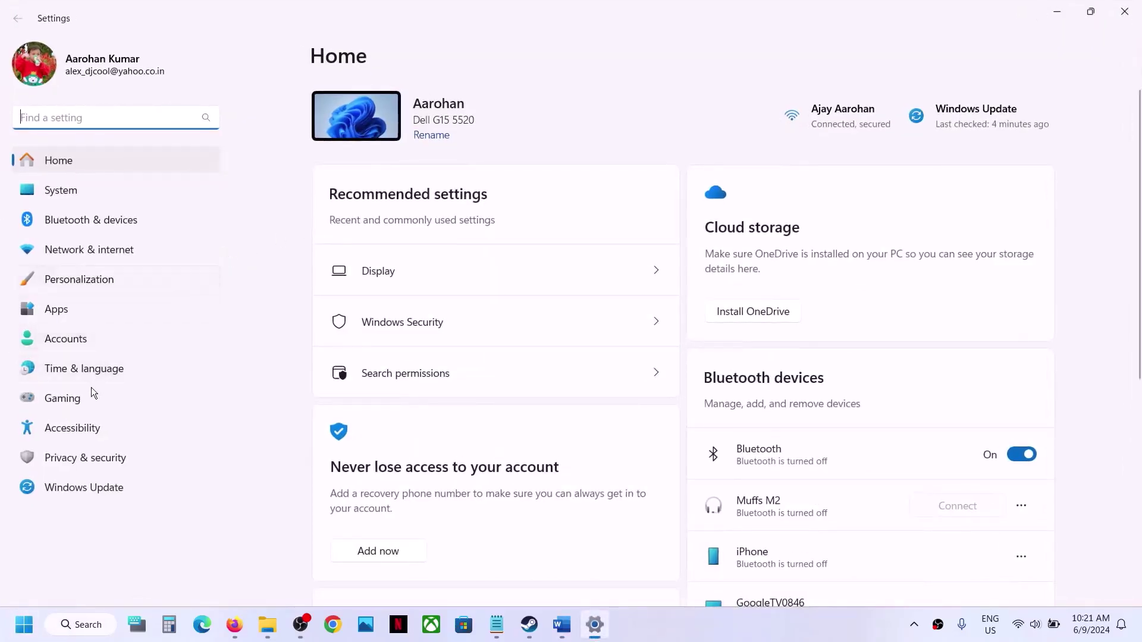
click(86, 457)
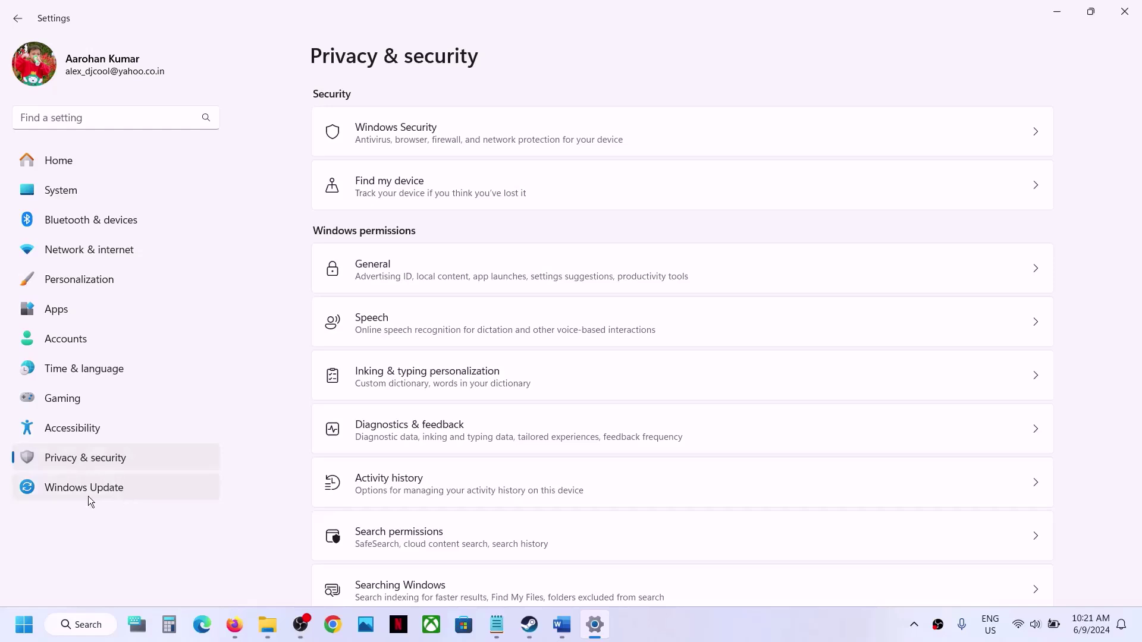
click(450, 130)
scroll(439, 250, down, 1)
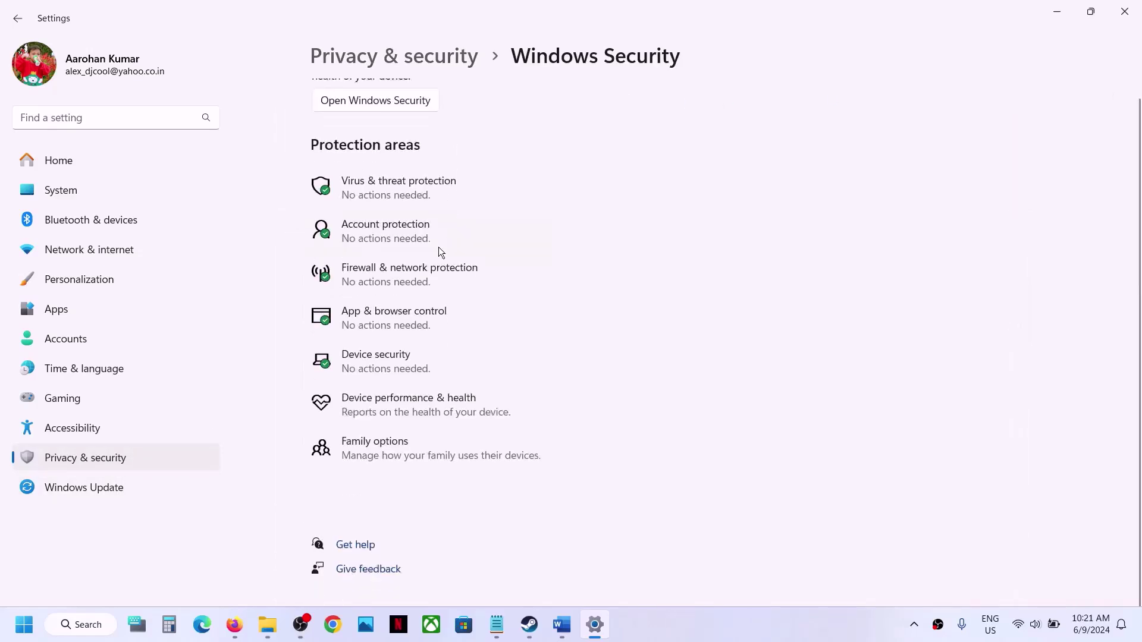
Open the list of apps allowed through Controlled folder access under Ransomware protection, approving the permission request
click(420, 189)
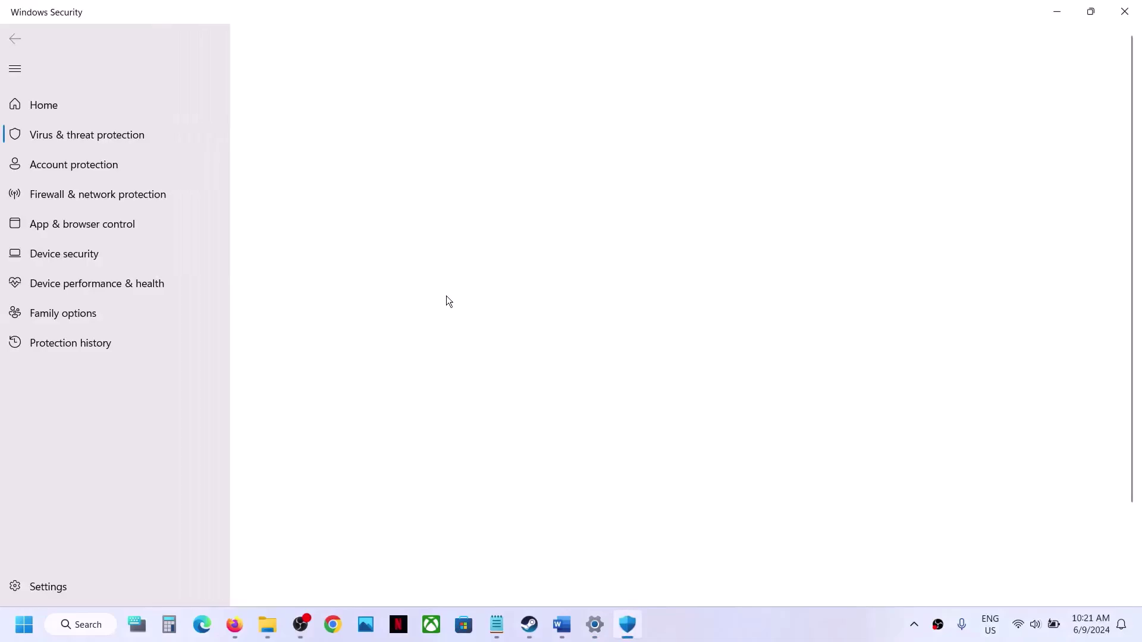
scroll(364, 514, down, 2)
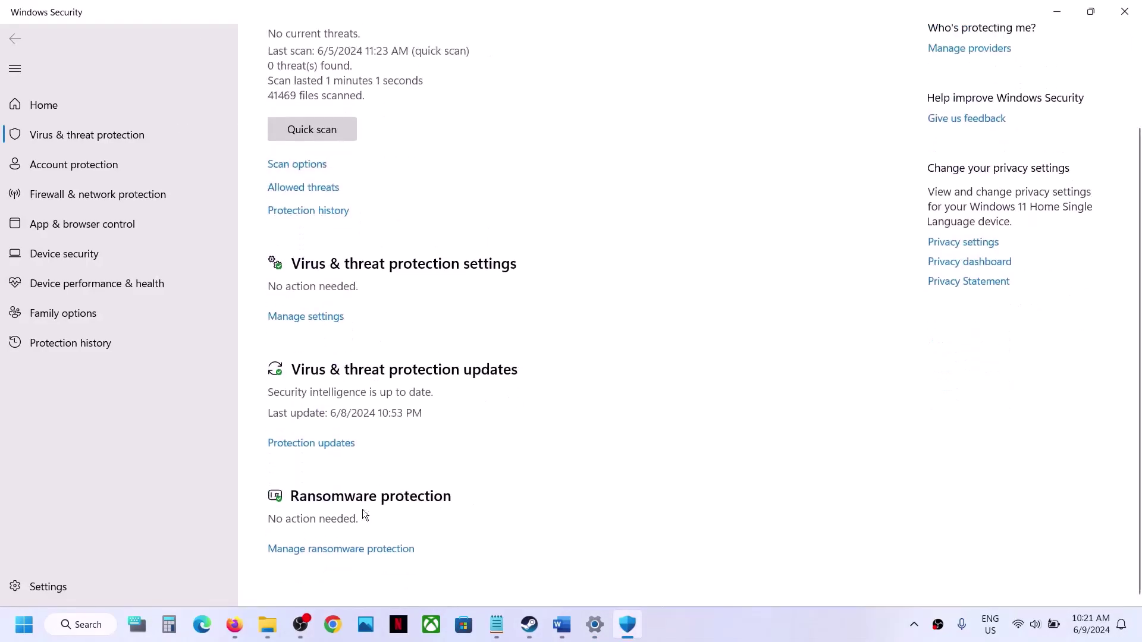
click(320, 554)
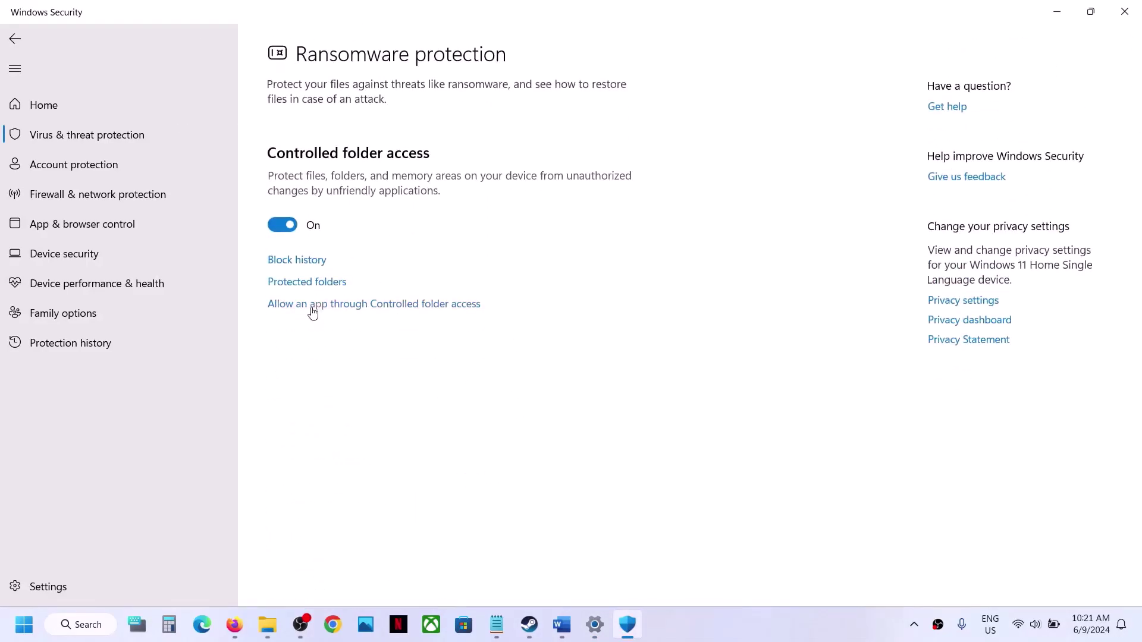
click(312, 306)
click(495, 430)
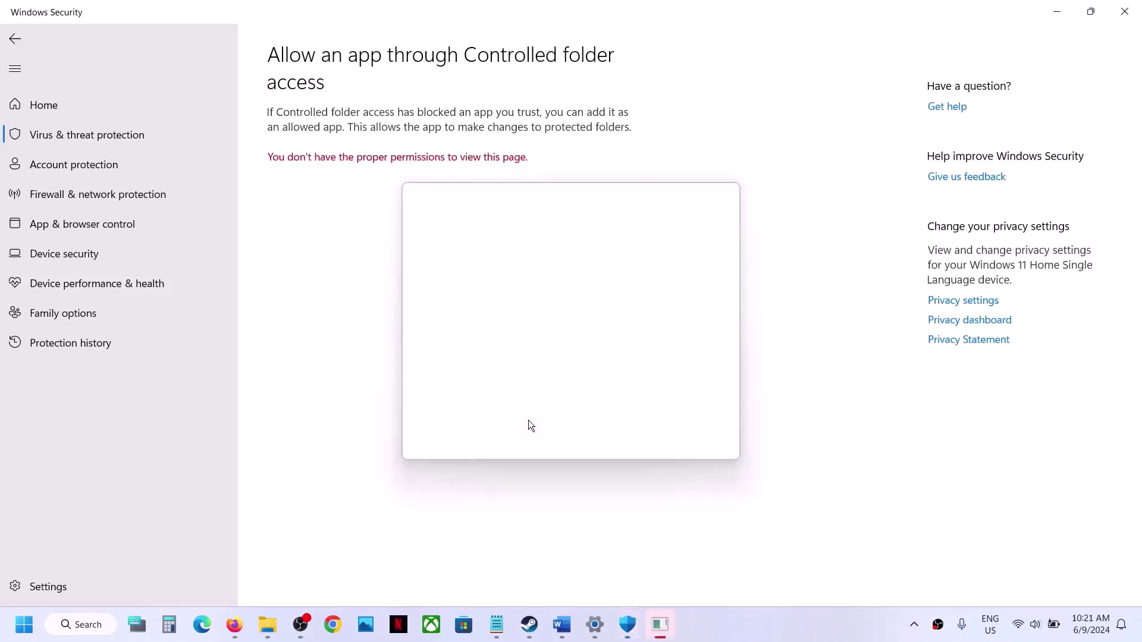
Start adding an allowed app by browsing all apps and go to C:\Program Files (x86)\Steam
scroll(401, 260, down, 2)
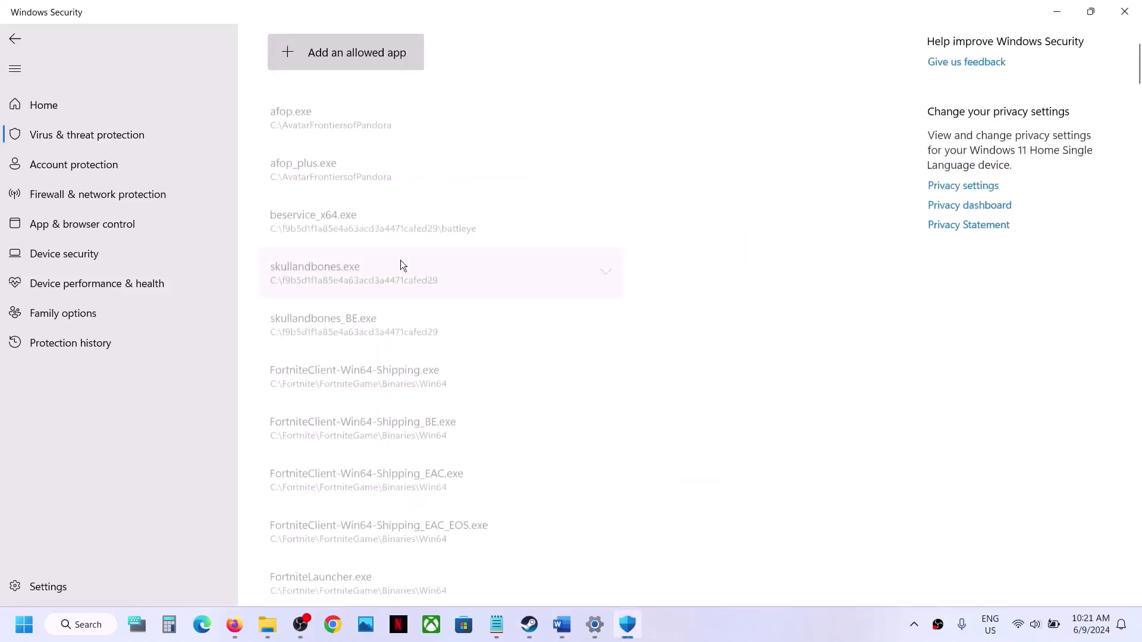
click(318, 58)
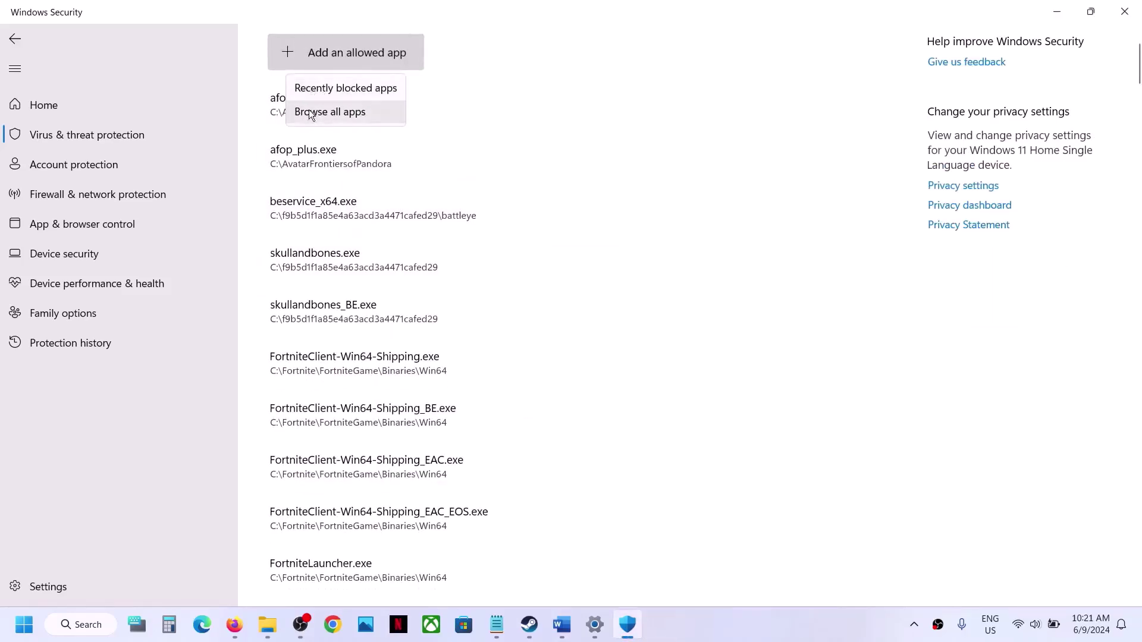
click(309, 111)
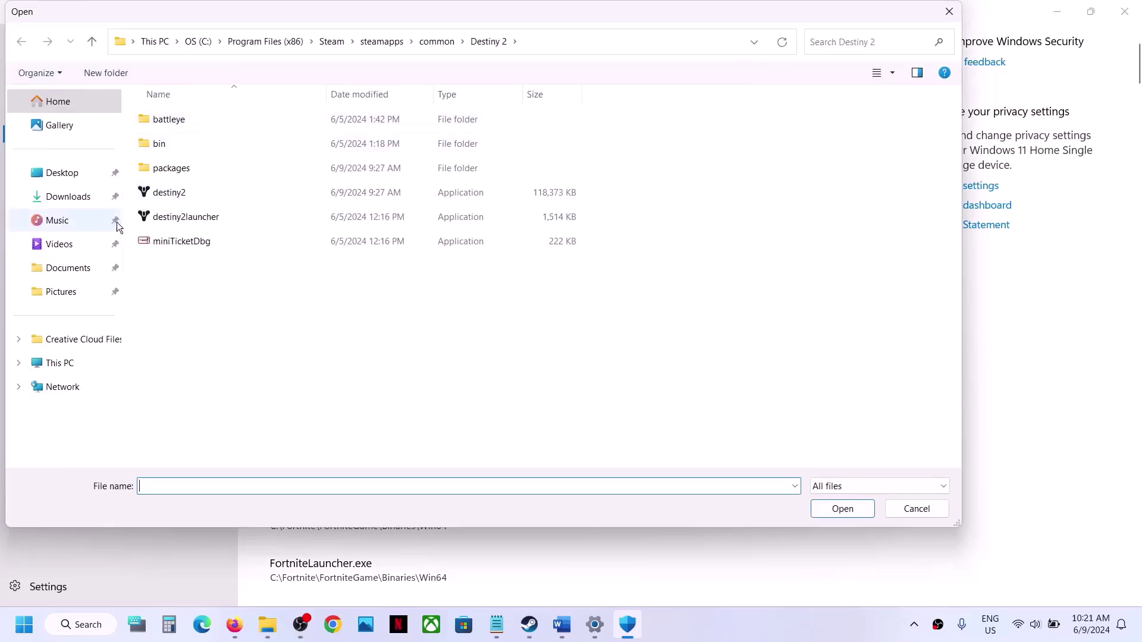
click(40, 363)
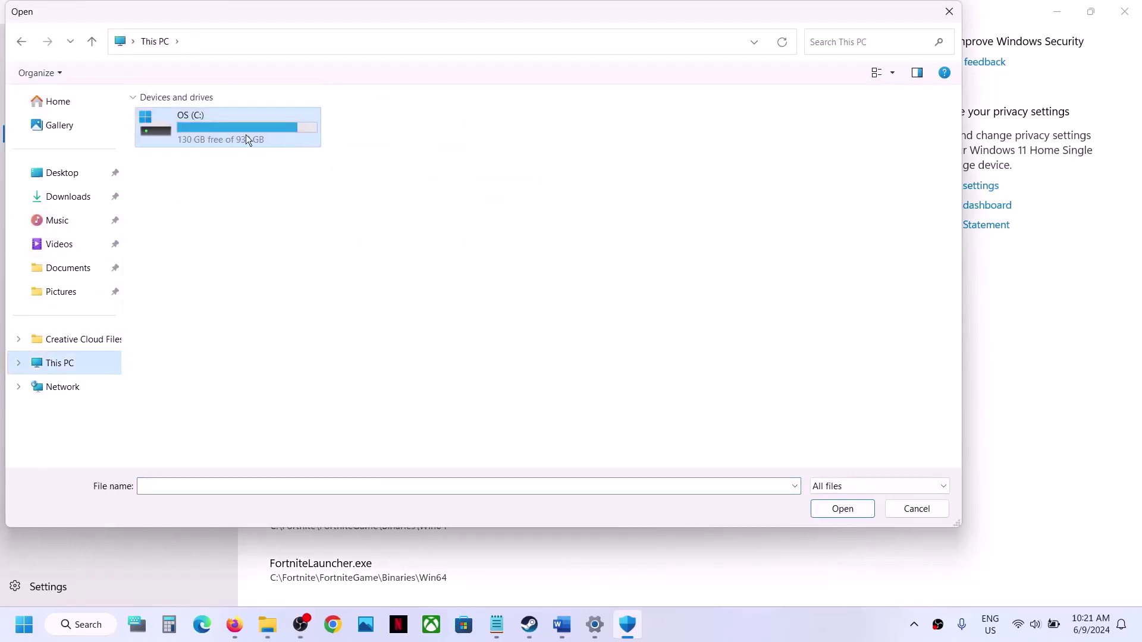
double_click(247, 138)
scroll(247, 179, down, 4)
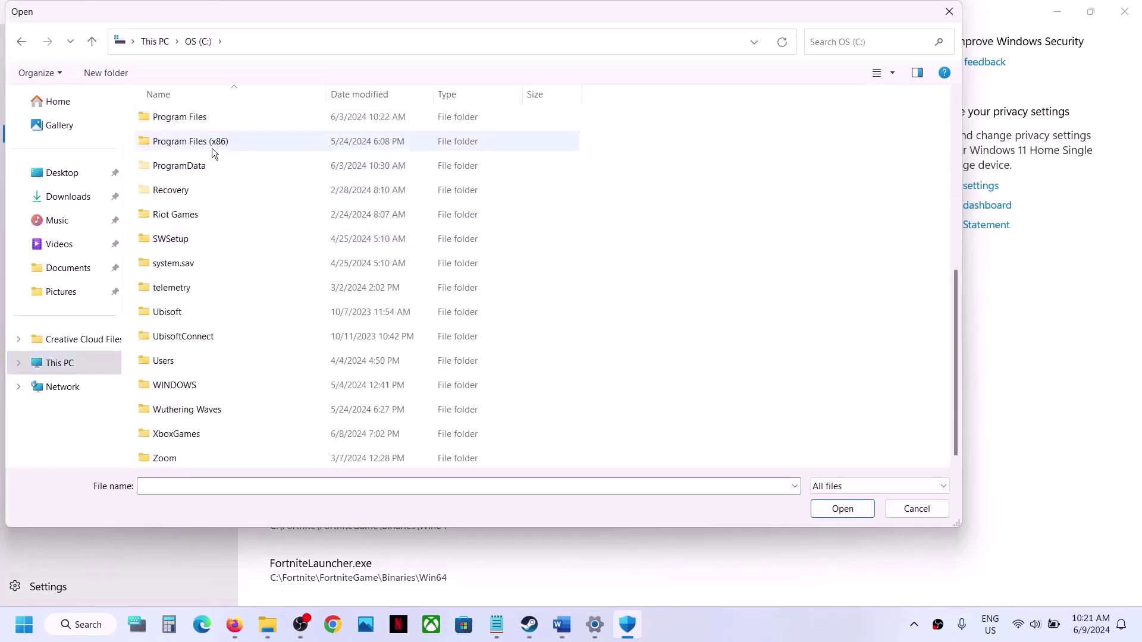
double_click(212, 146)
key(s)
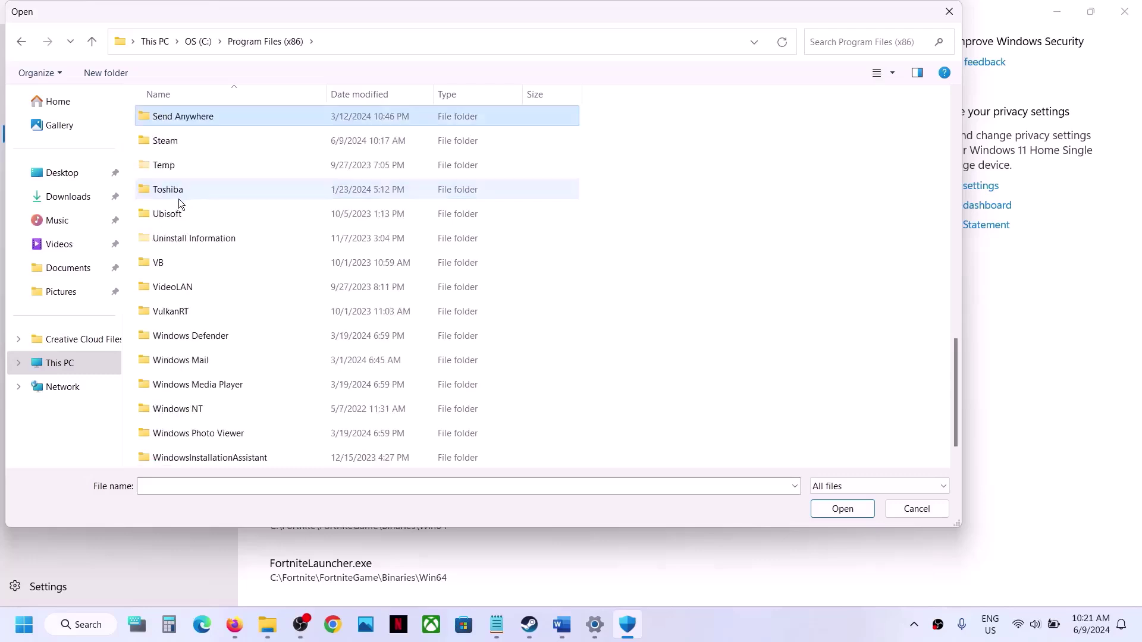
double_click(196, 147)
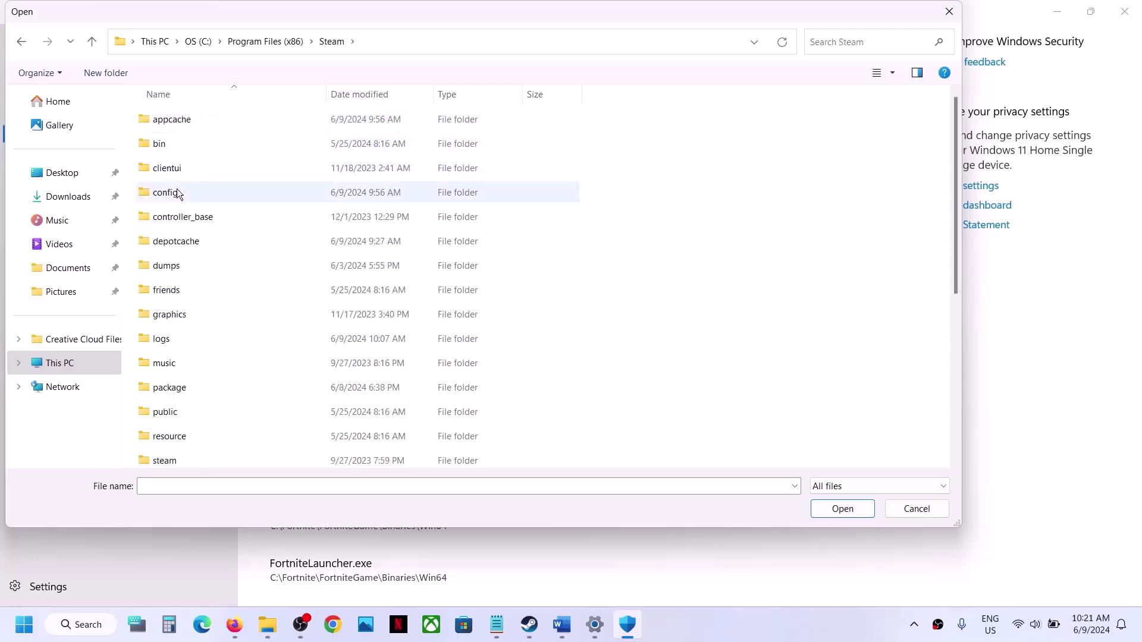
Allow the Bodycam application from steamapps\common\Bodycam through Controlled folder access
click(174, 214)
key(s)
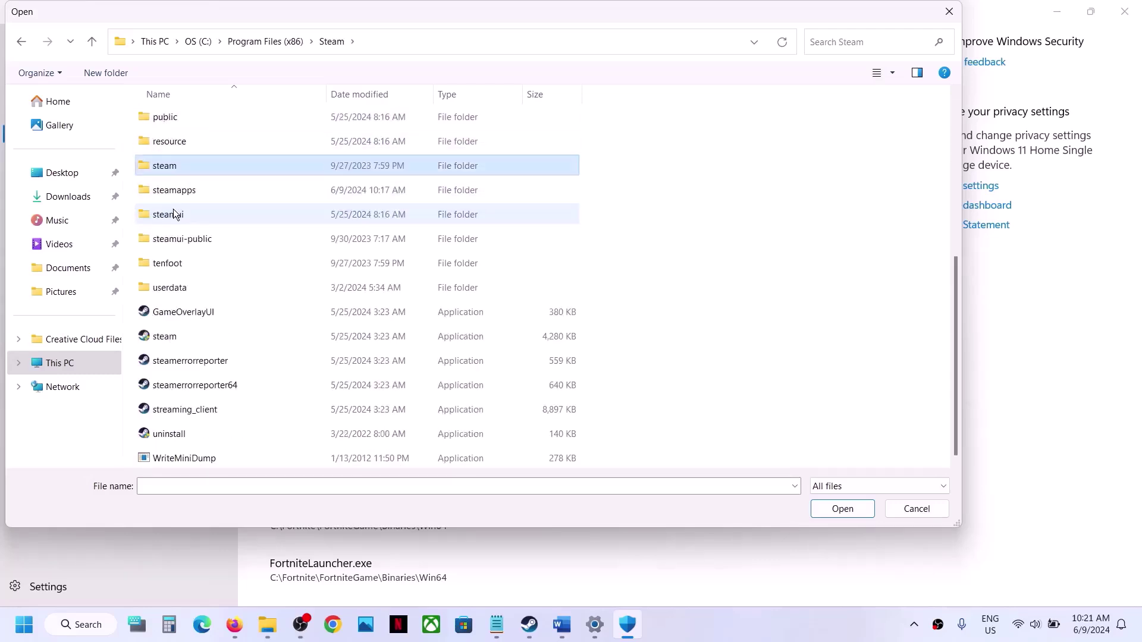
double_click(194, 188)
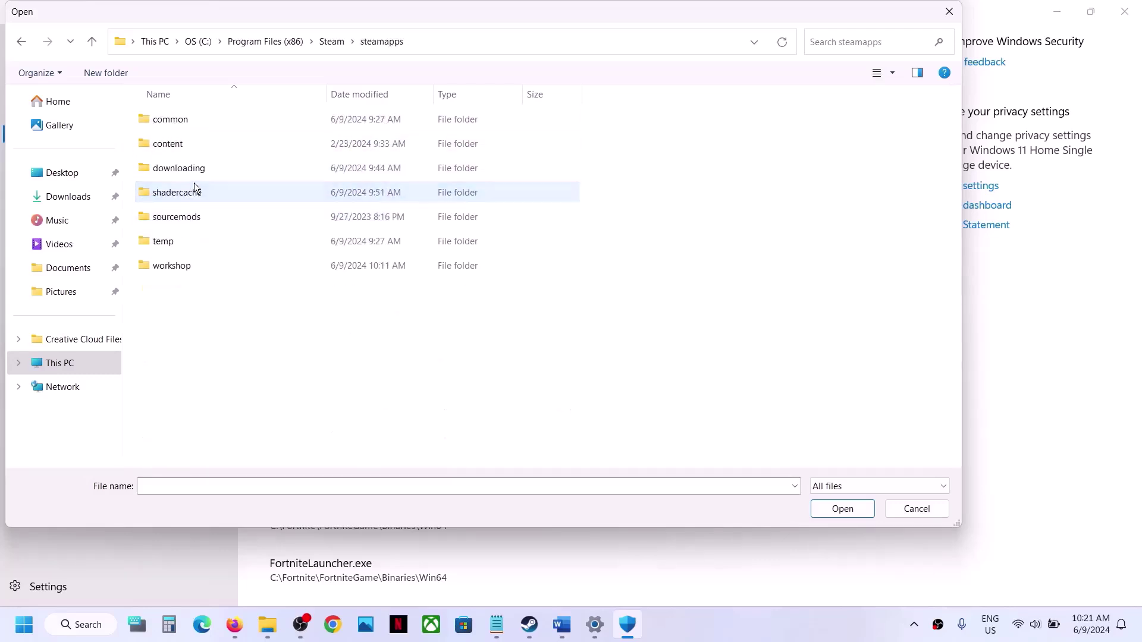
double_click(184, 118)
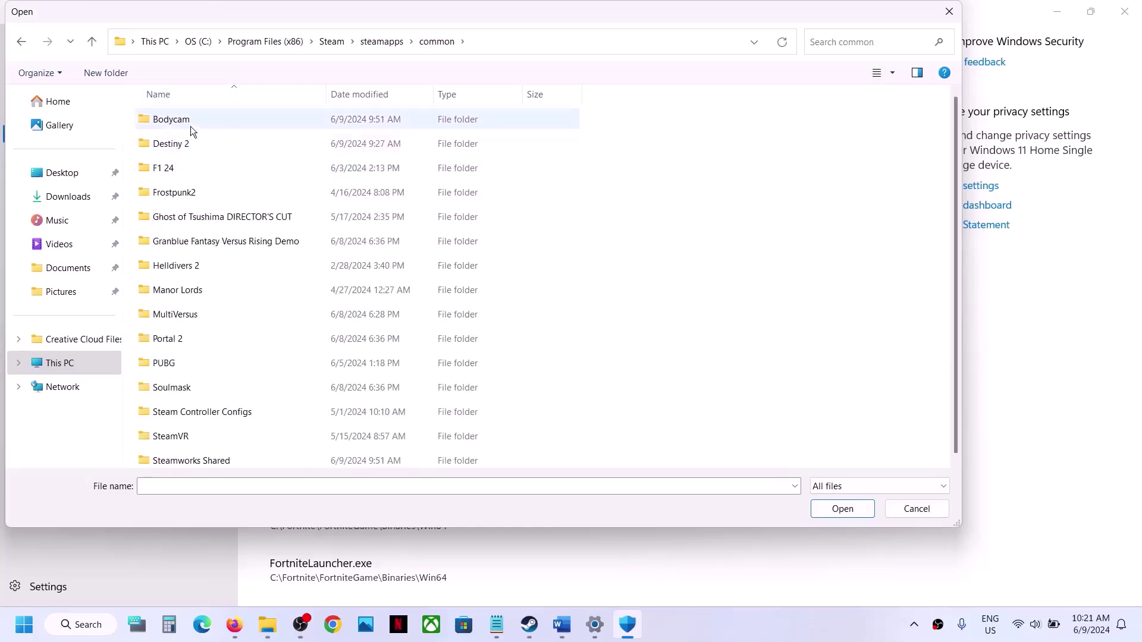
double_click(190, 126)
click(178, 169)
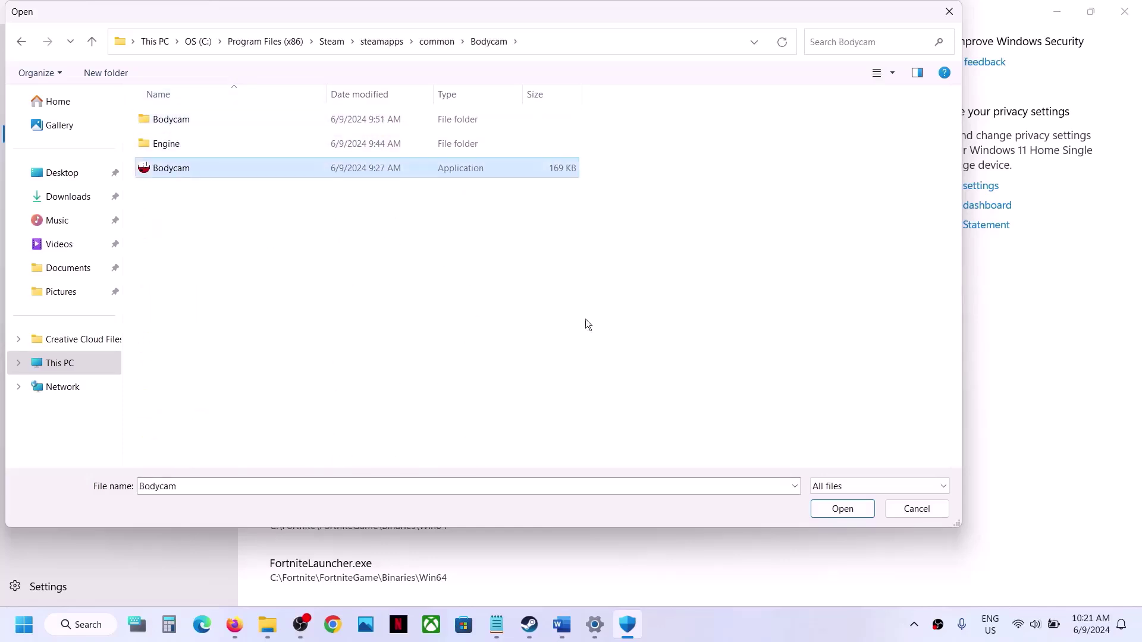
click(832, 509)
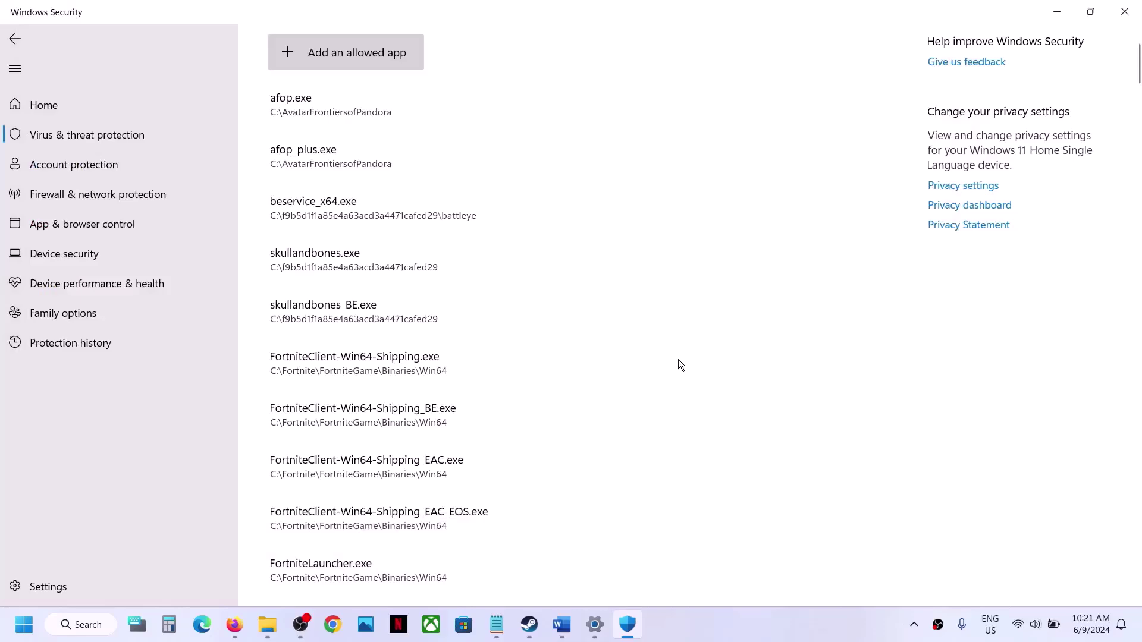
Allow Bodycam-Win64-Shipping from the Bodycam\Binaries\Win64 folder through Controlled folder access as well
click(357, 53)
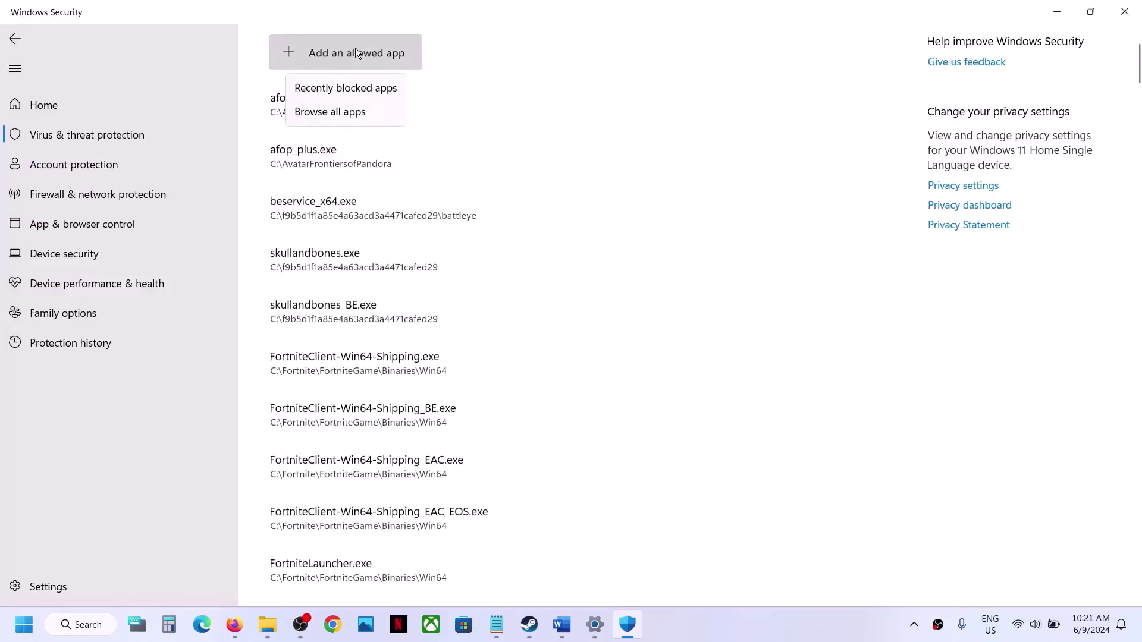
click(335, 111)
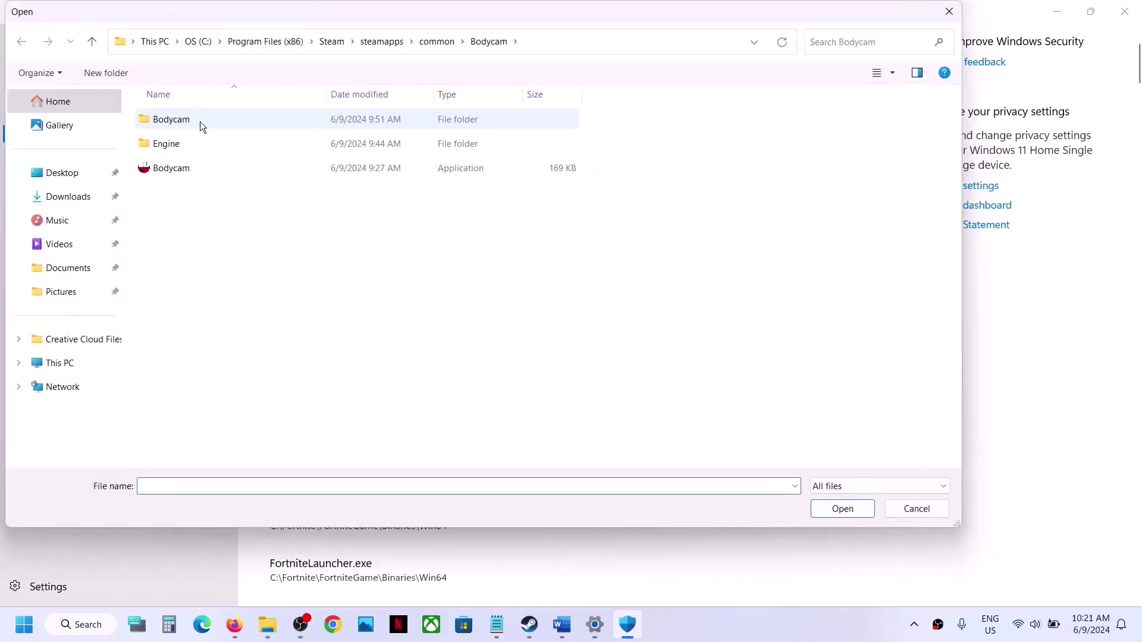
double_click(200, 122)
double_click(200, 121)
double_click(200, 121)
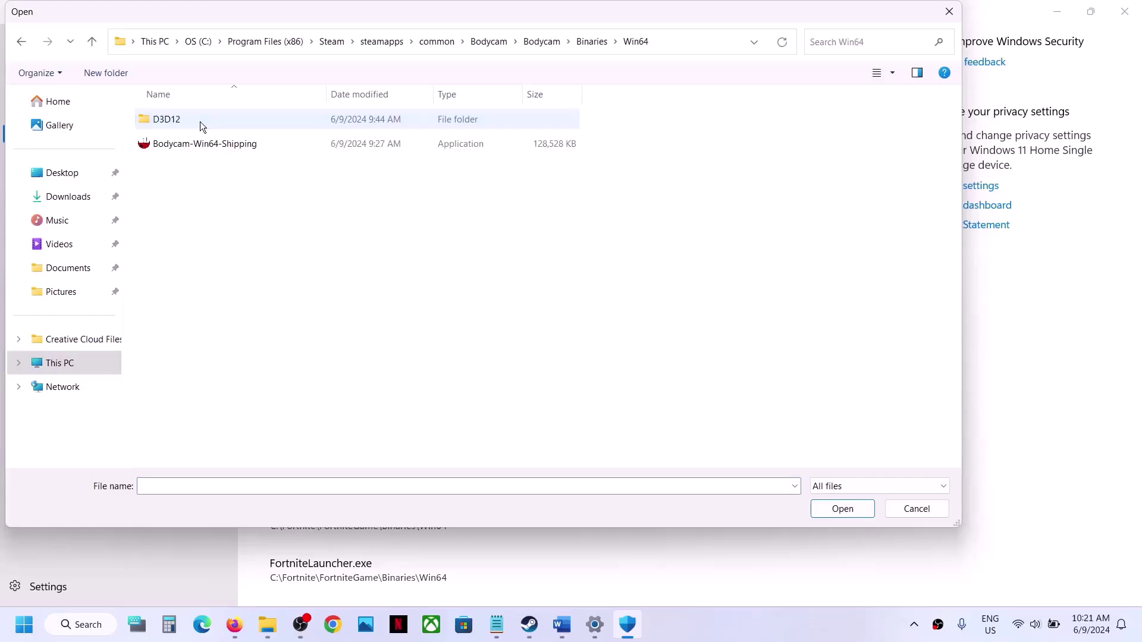
click(191, 143)
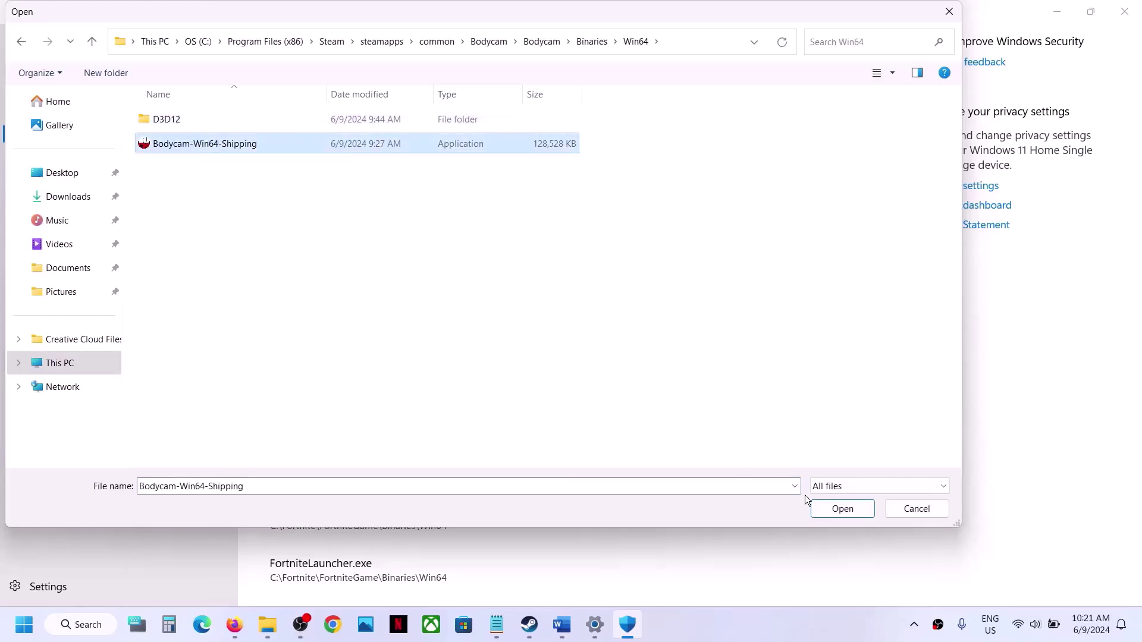
click(842, 509)
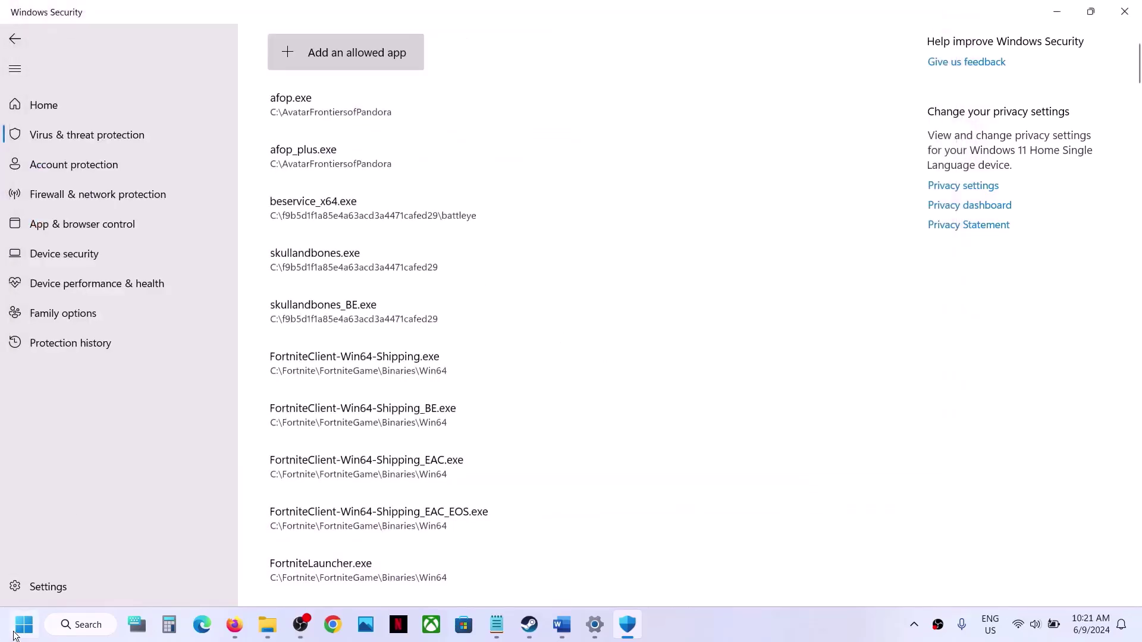
Switch to Control Panel and open the list of apps allowed through Windows Defender Firewall under System and Security
click(17, 634)
text(control)
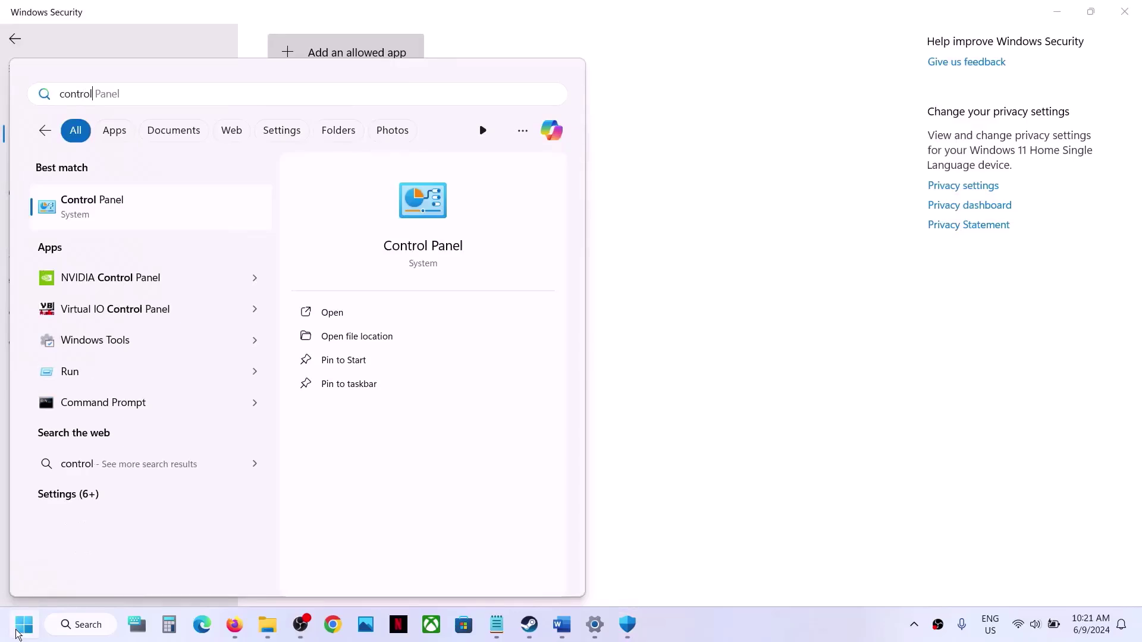
key(Return)
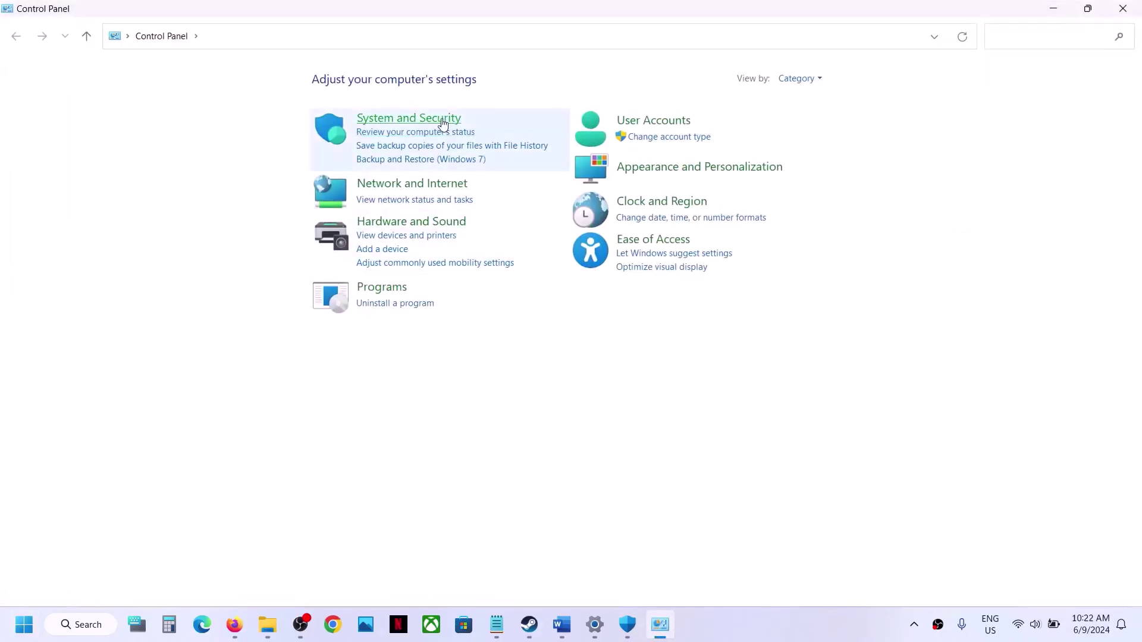
click(441, 123)
click(276, 129)
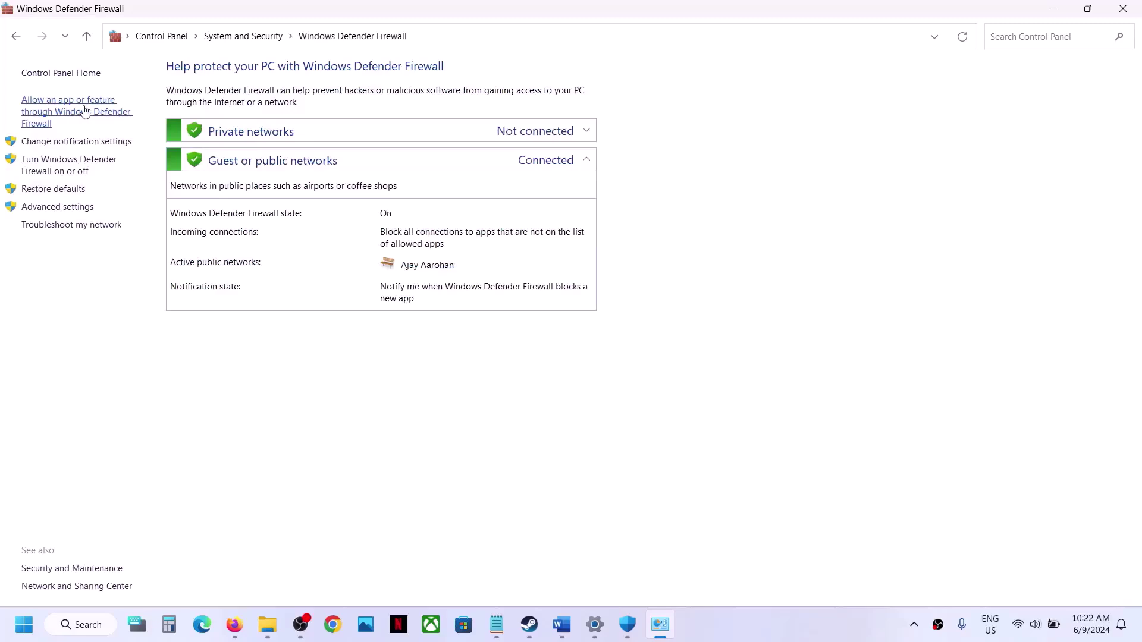
click(85, 111)
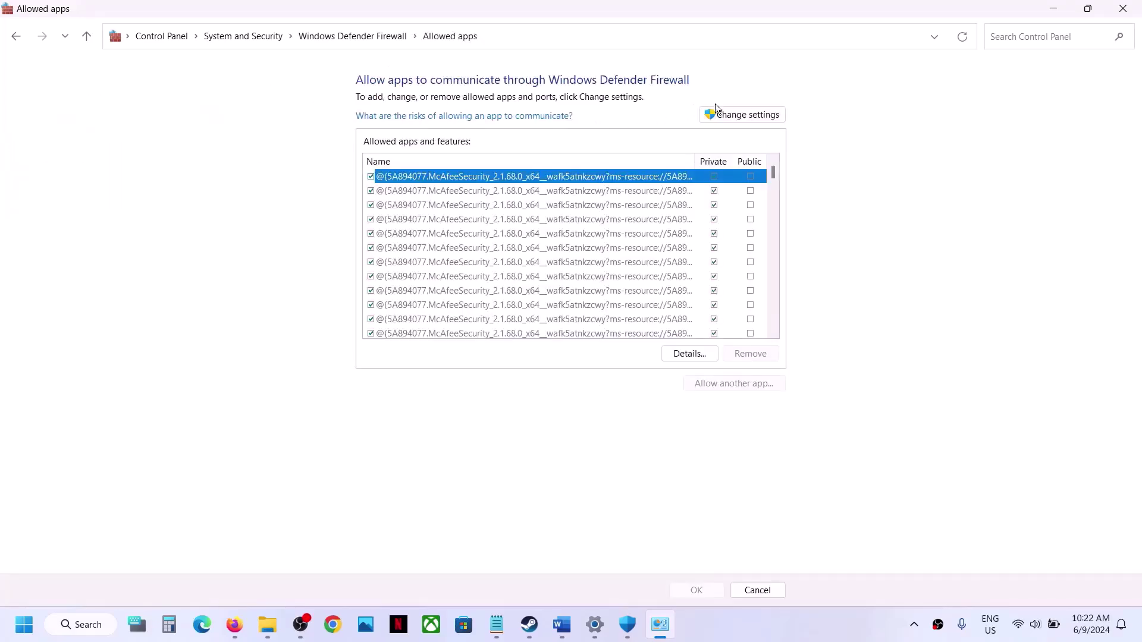
Enable changes to the firewall's allowed apps and add the Bodycam application from steamapps\common\Bodycam
click(717, 107)
click(740, 390)
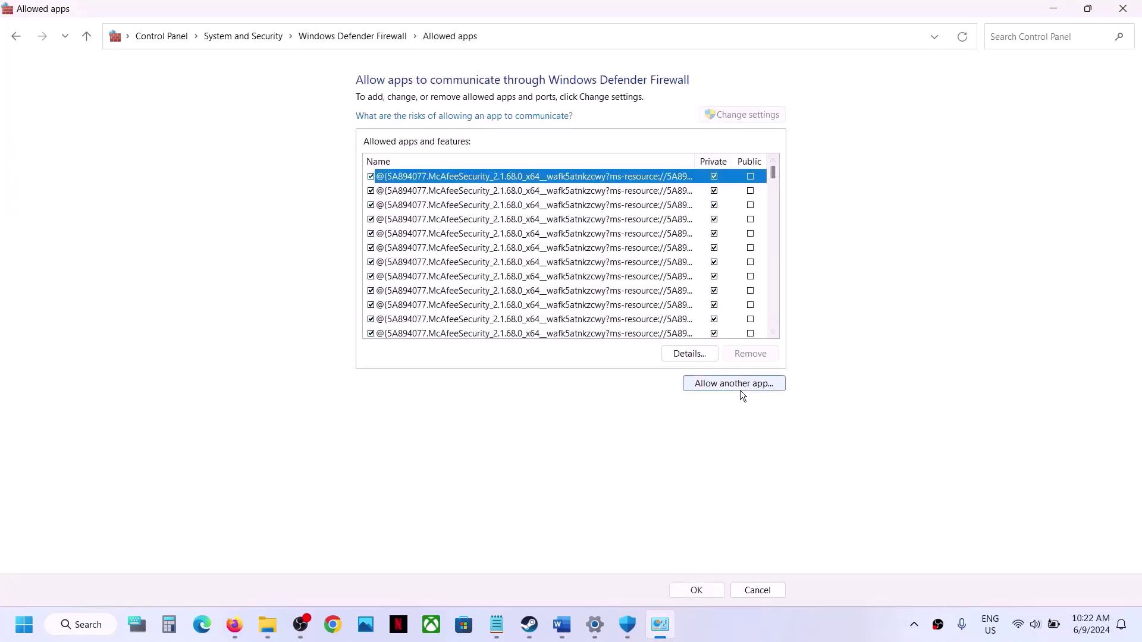
click(659, 383)
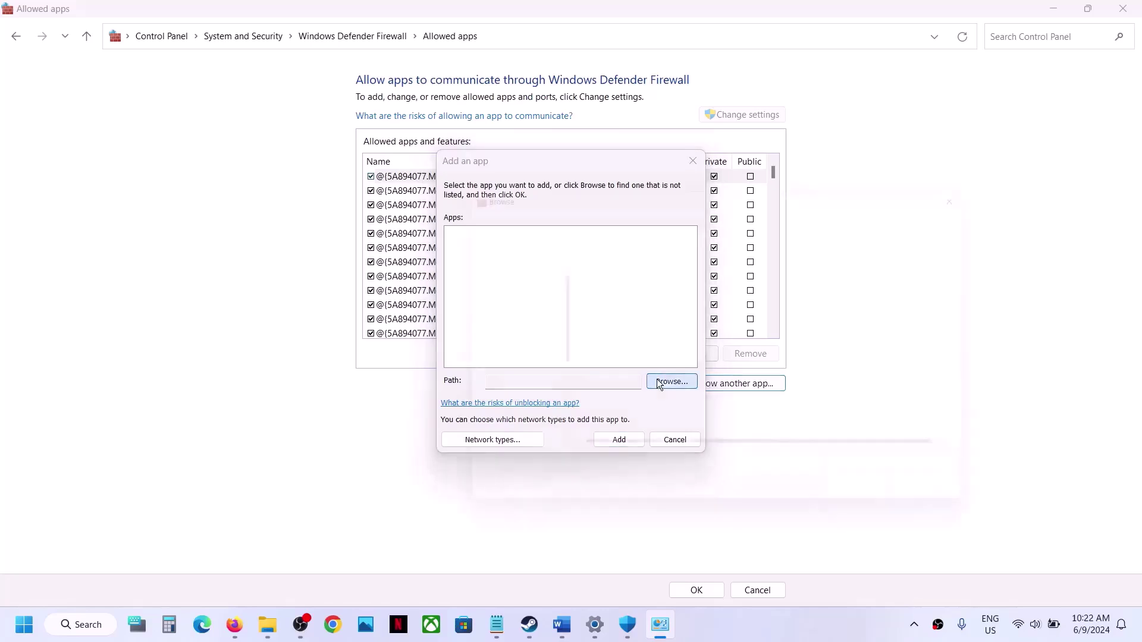
click(660, 216)
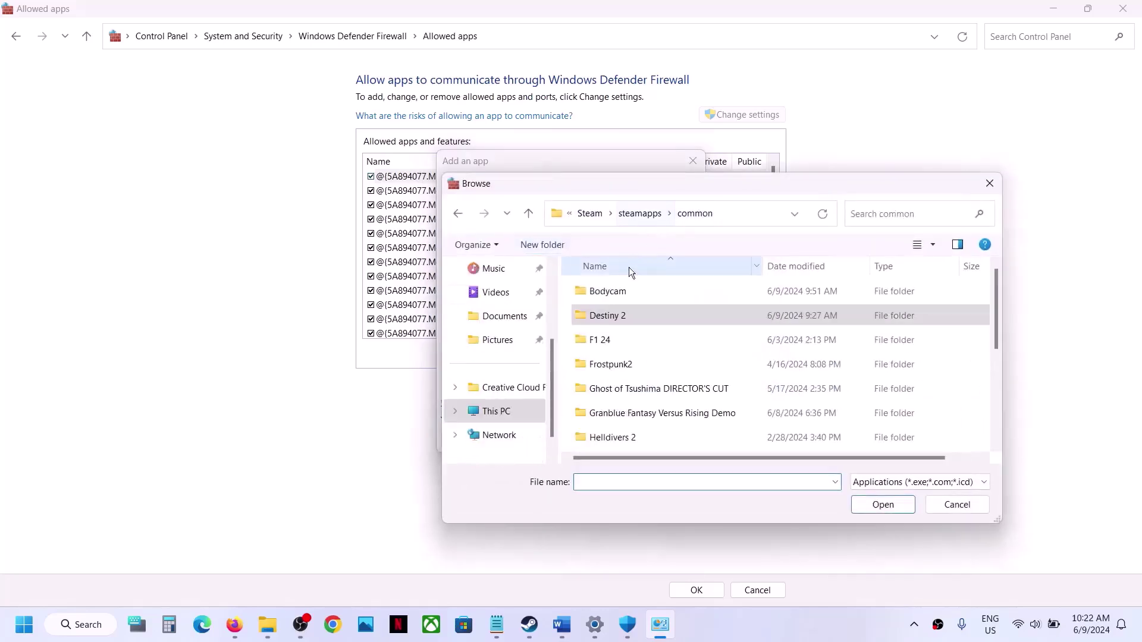
double_click(610, 292)
click(615, 345)
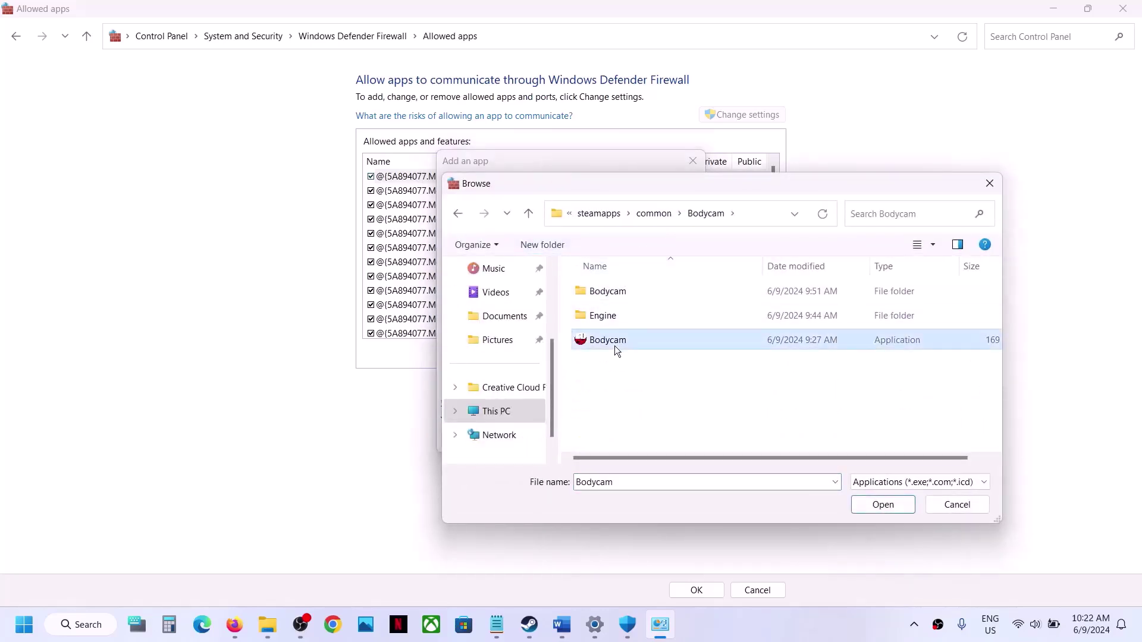
click(880, 507)
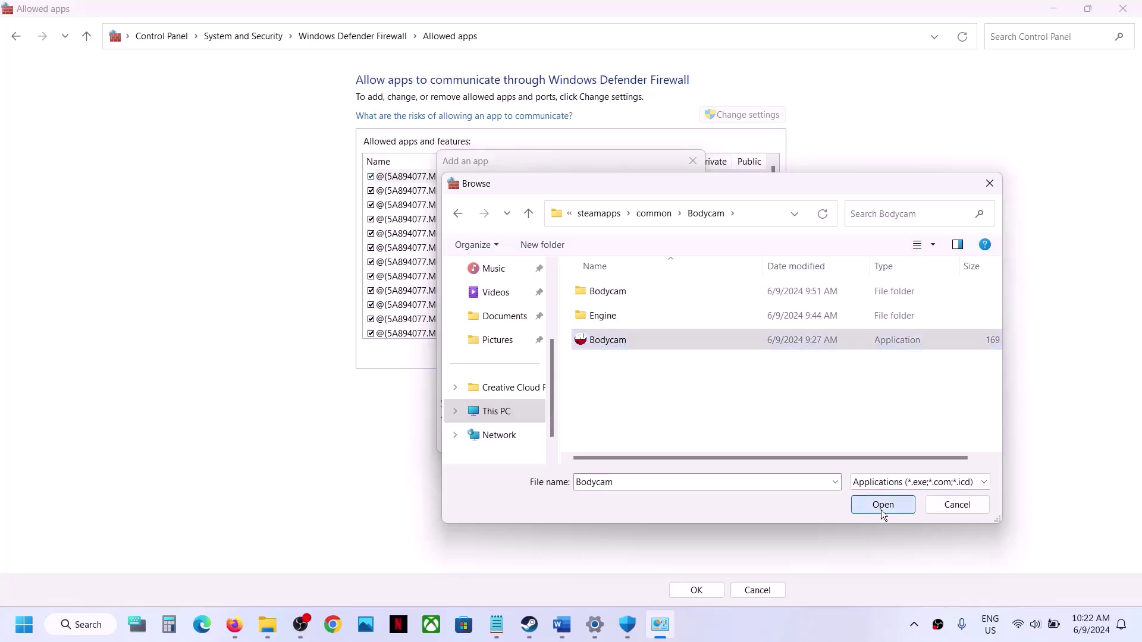
click(620, 440)
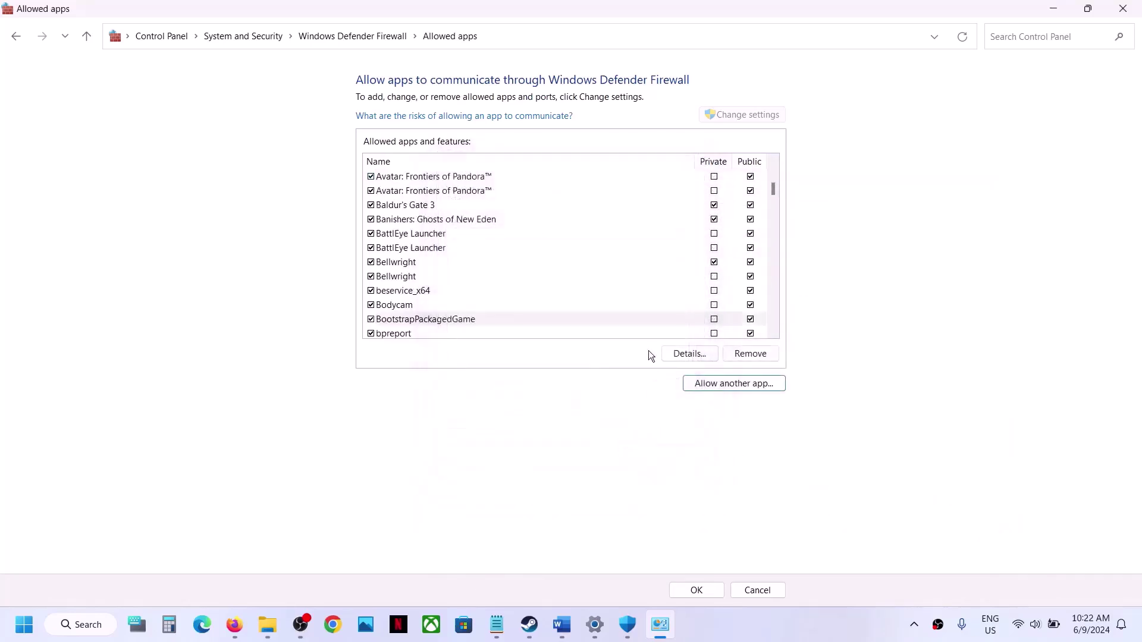
Try to add Bodycam-Win64-Shipping from the Bodycam\Binaries\Win64 folder to the firewall's allowed apps
click(725, 381)
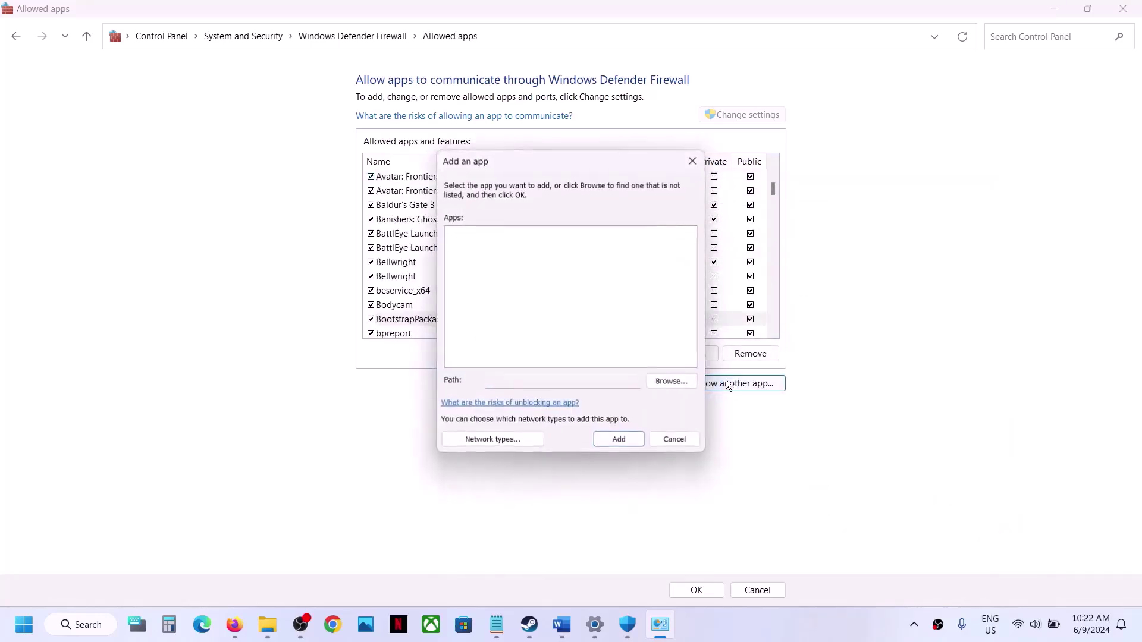
click(662, 379)
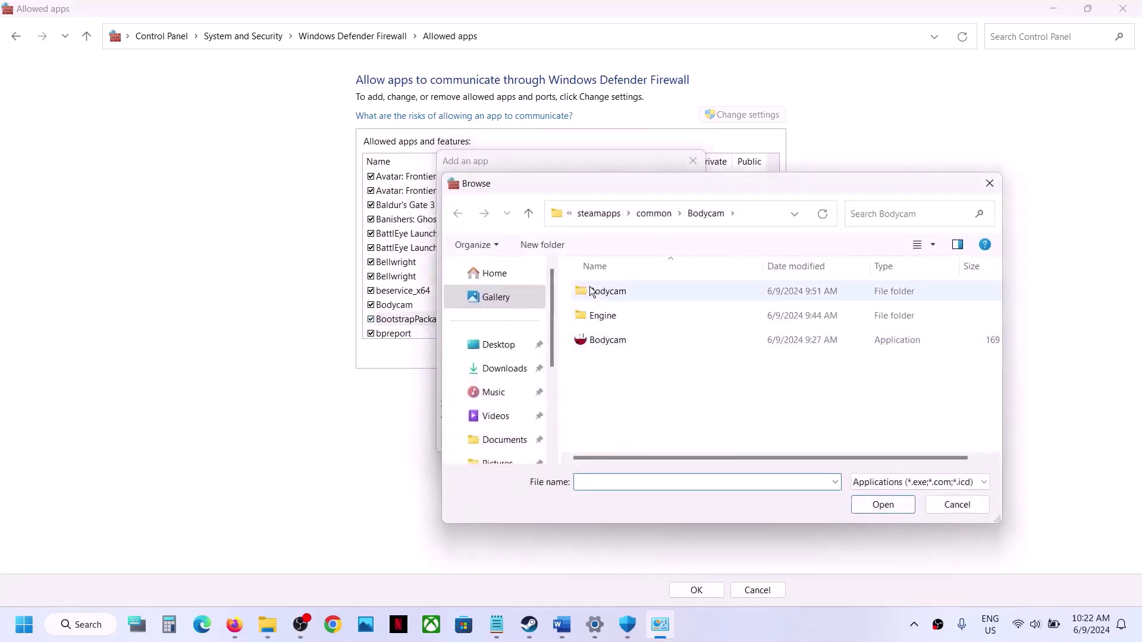
double_click(593, 291)
double_click(592, 291)
double_click(592, 291)
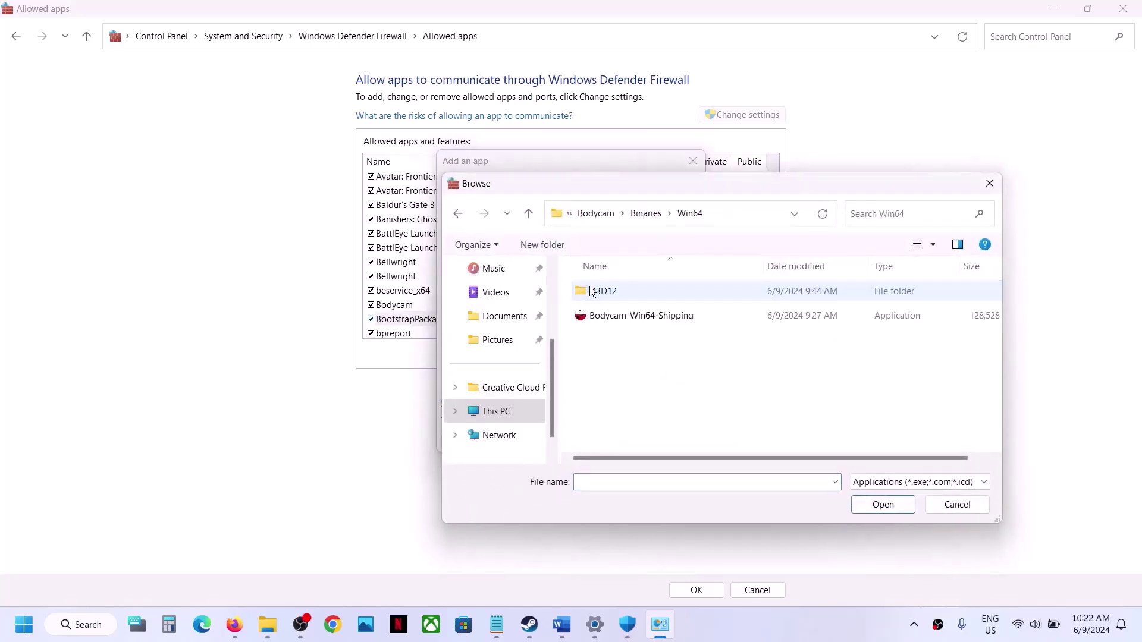
click(631, 315)
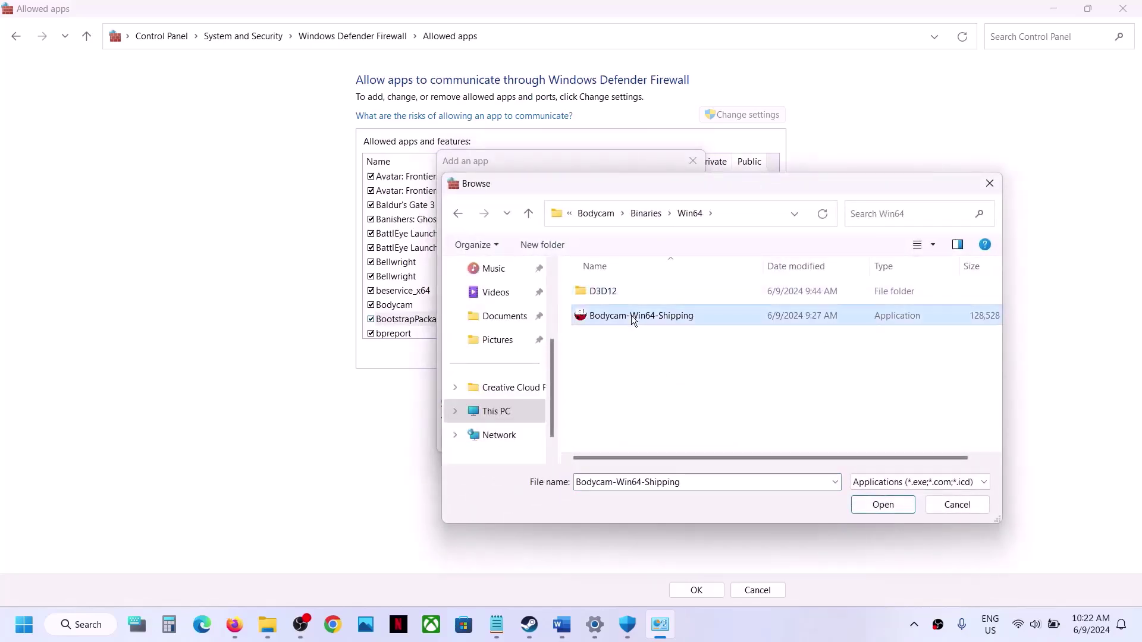
click(881, 505)
click(619, 440)
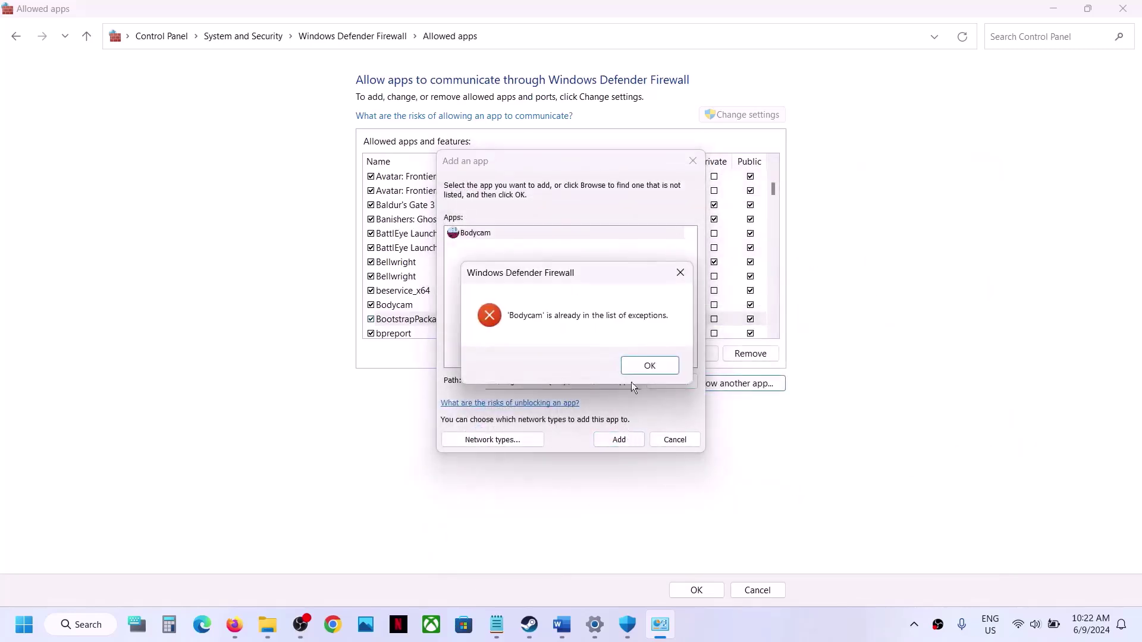
click(650, 364)
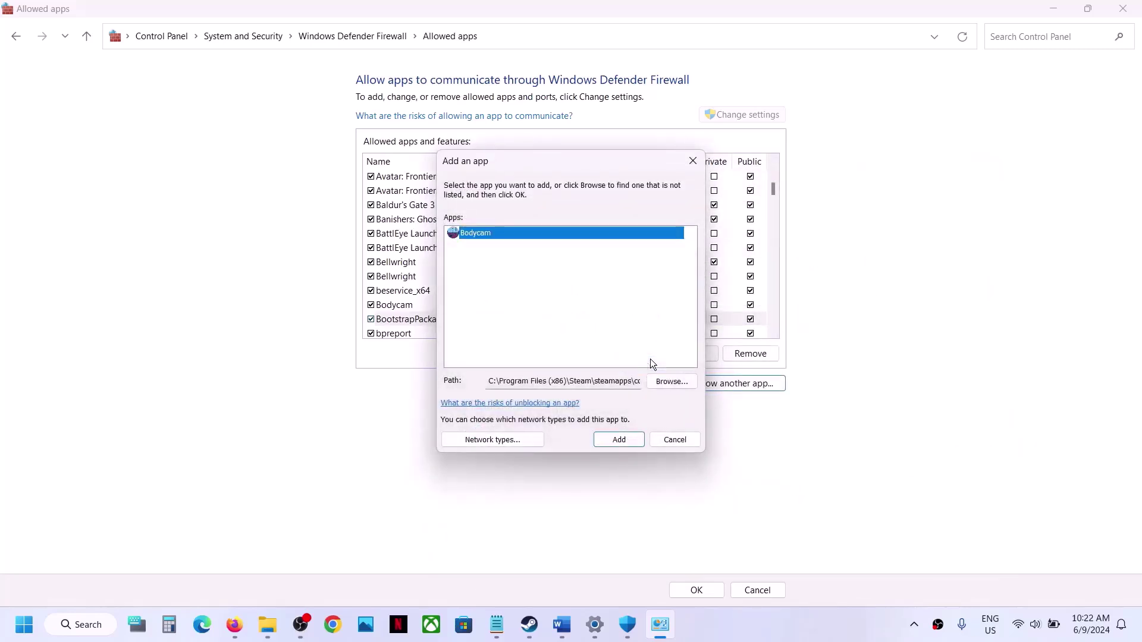
click(673, 439)
Save the allowed apps list with the Bodycam entry and close the firewall, Windows Security and Settings windows
click(416, 305)
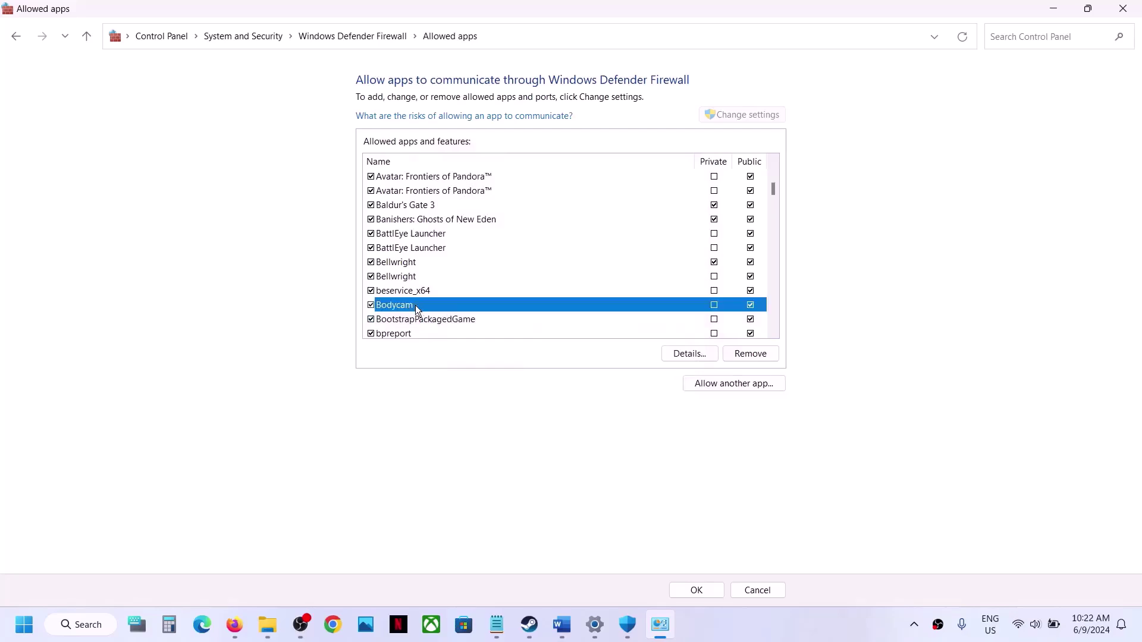
click(706, 593)
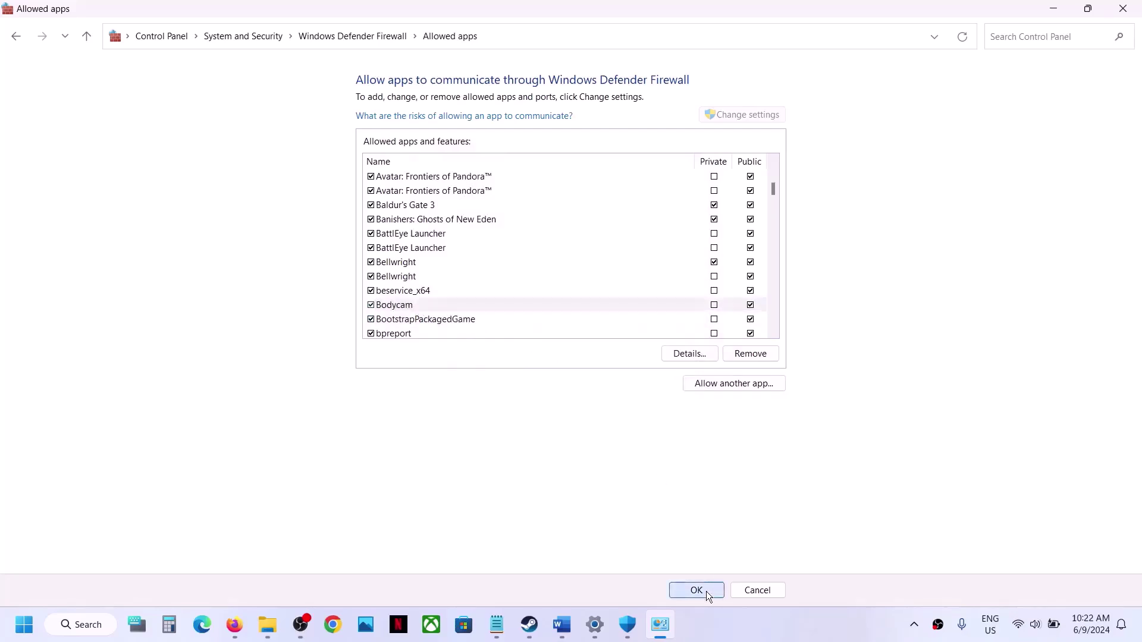
click(1134, 6)
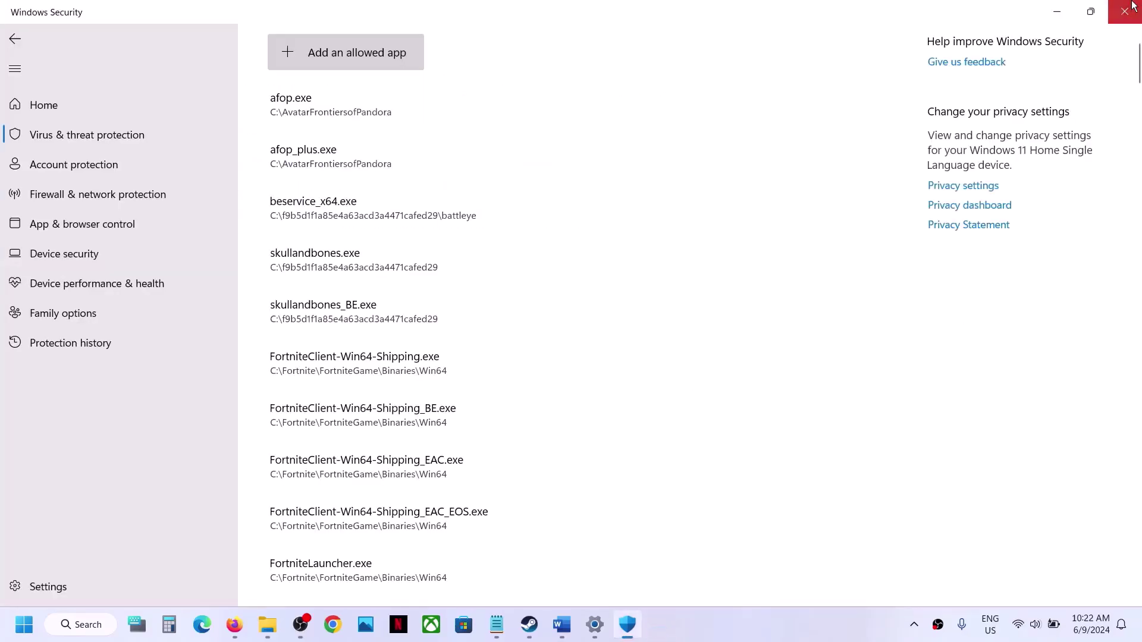
click(1134, 6)
click(1134, 6)
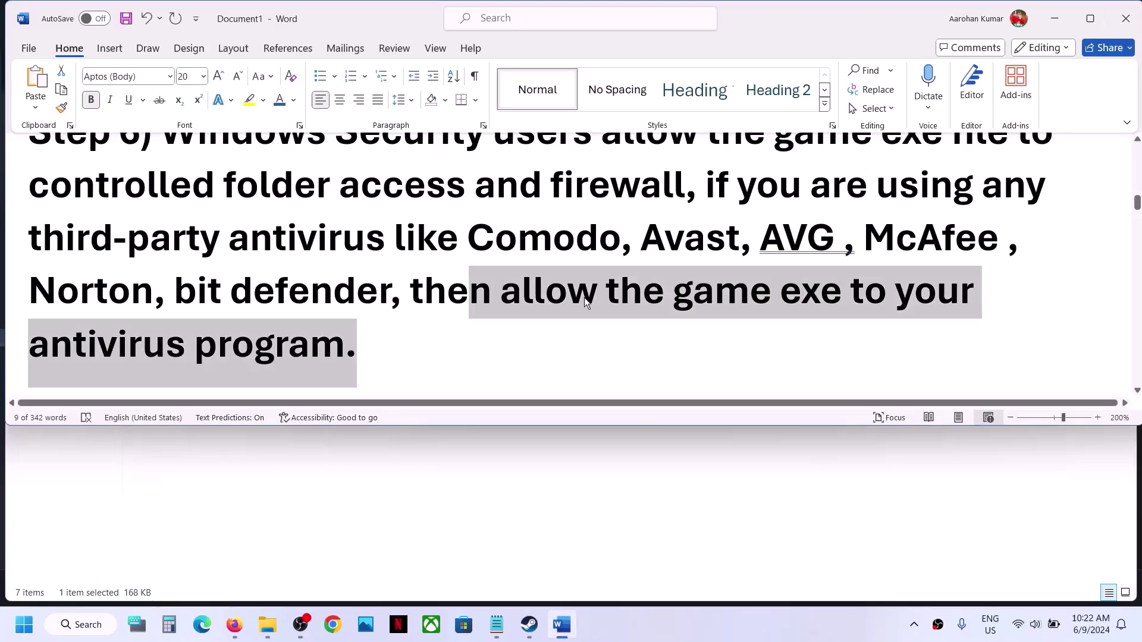
Go to the Step 7 notes in Word, open Windows Update in Settings and check for updates
scroll(584, 298, down, 5)
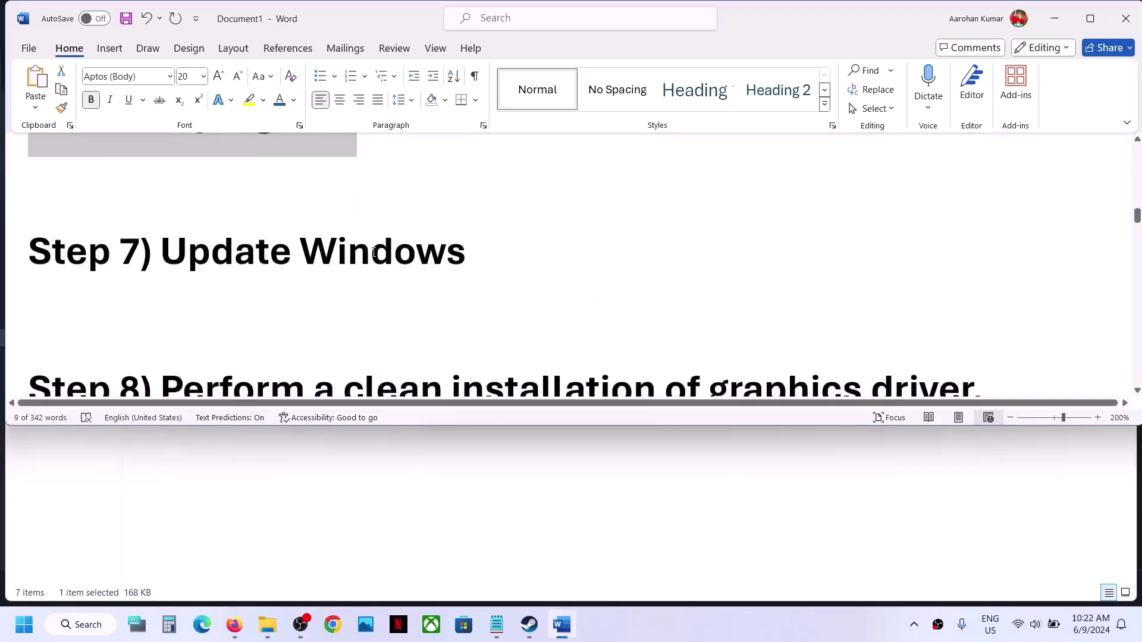
key(super+i)
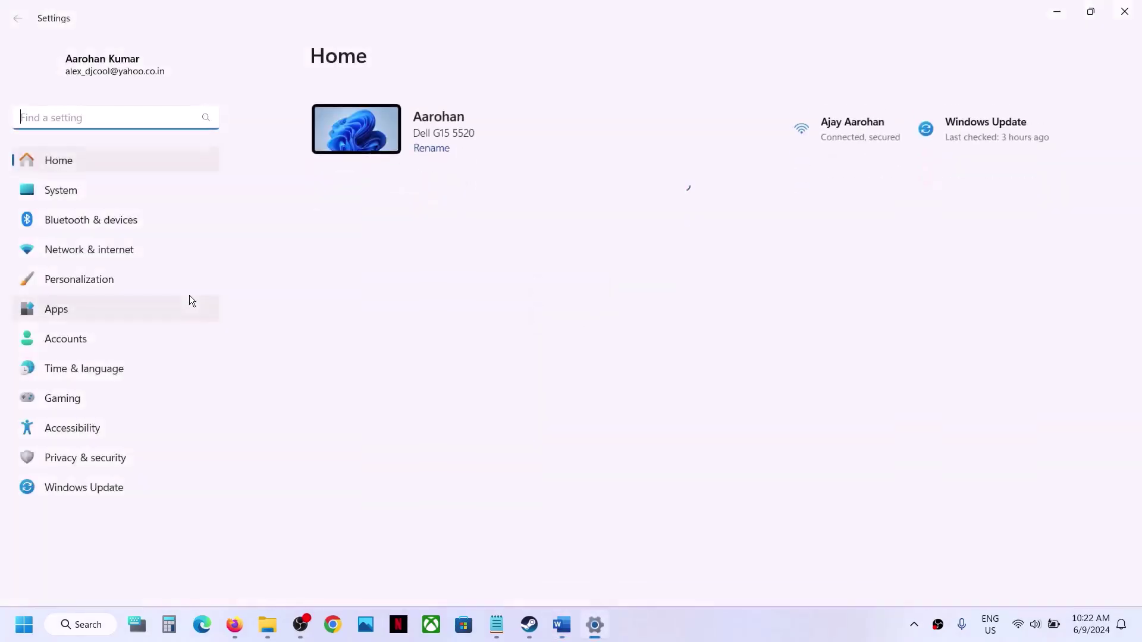
click(98, 498)
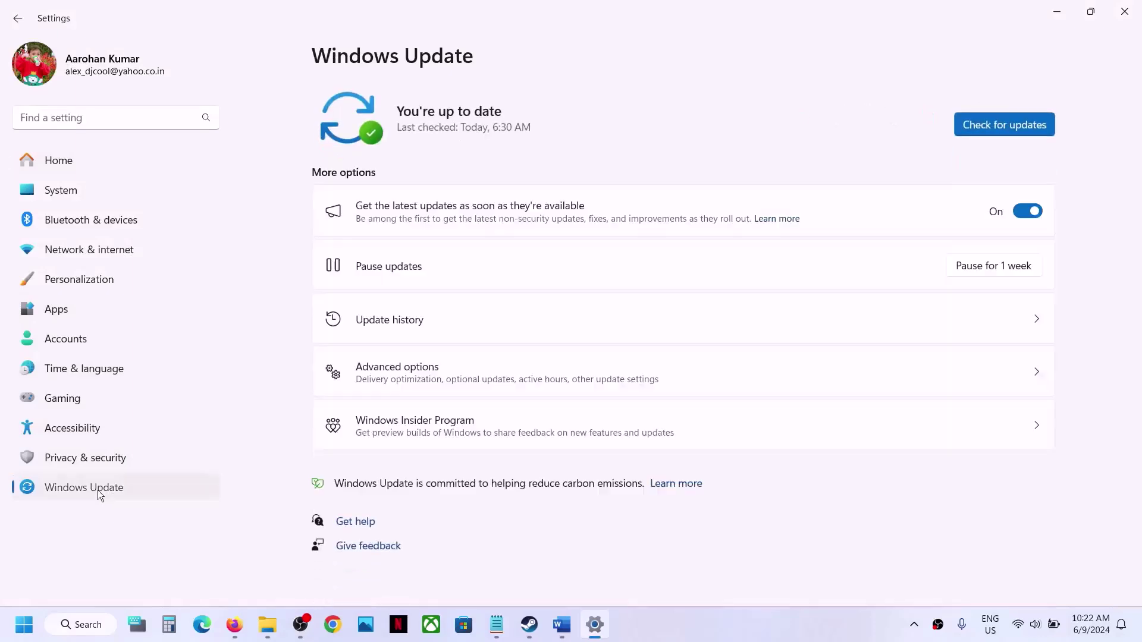
click(1010, 123)
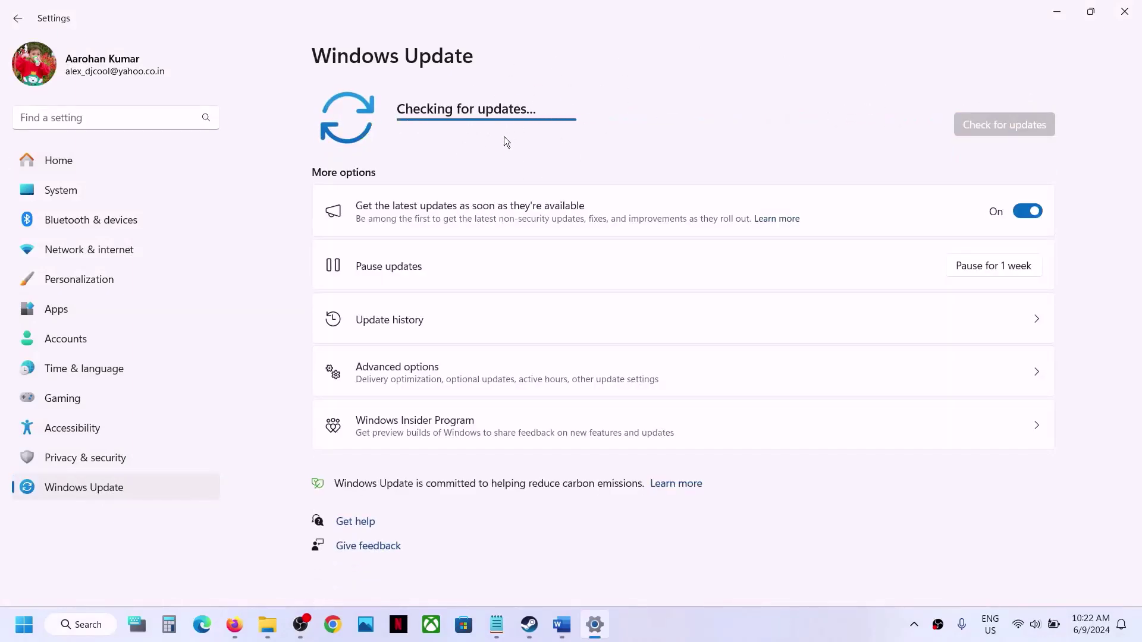
click(18, 630)
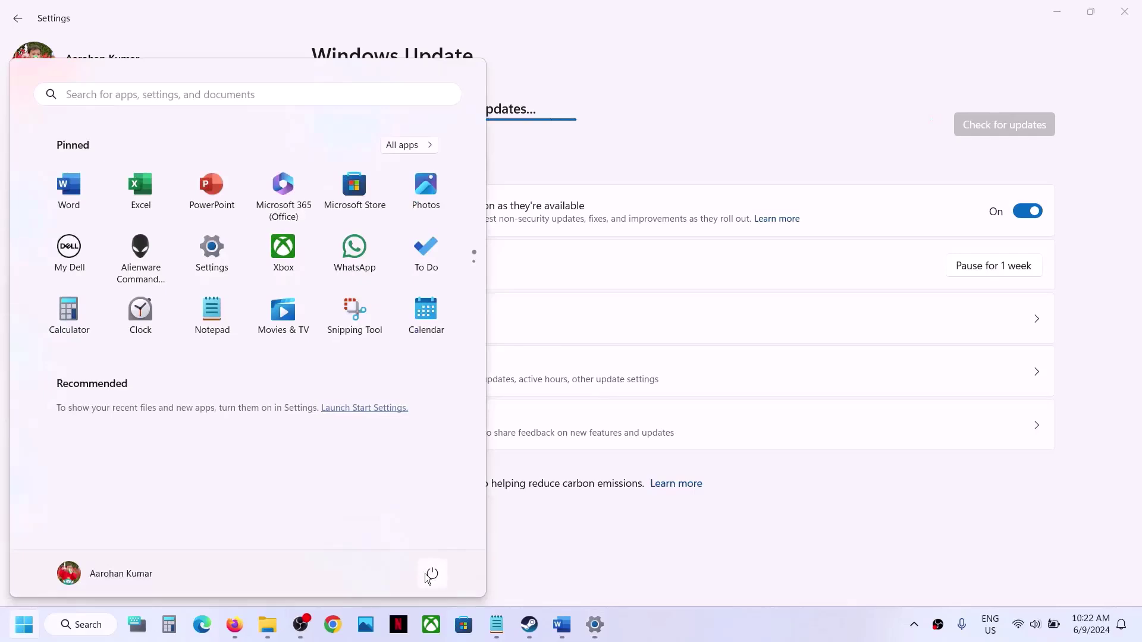
click(424, 573)
key(Escape)
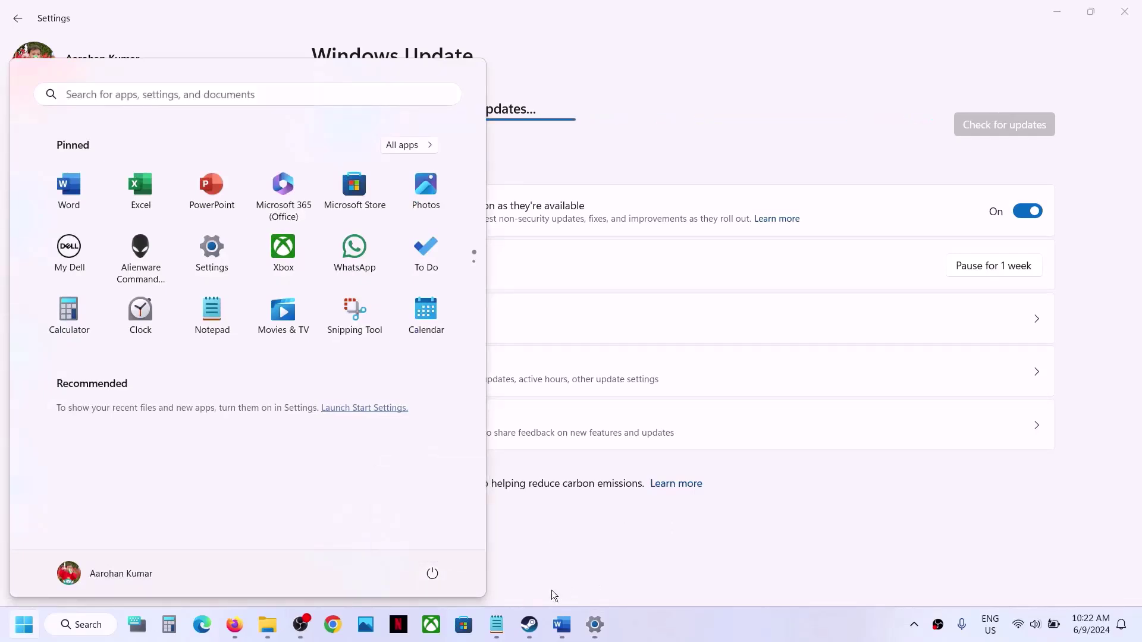
Return to the Word notes, review Step 8 on clean graphics driver installation and open the NVIDIA driver download link
click(529, 624)
click(573, 621)
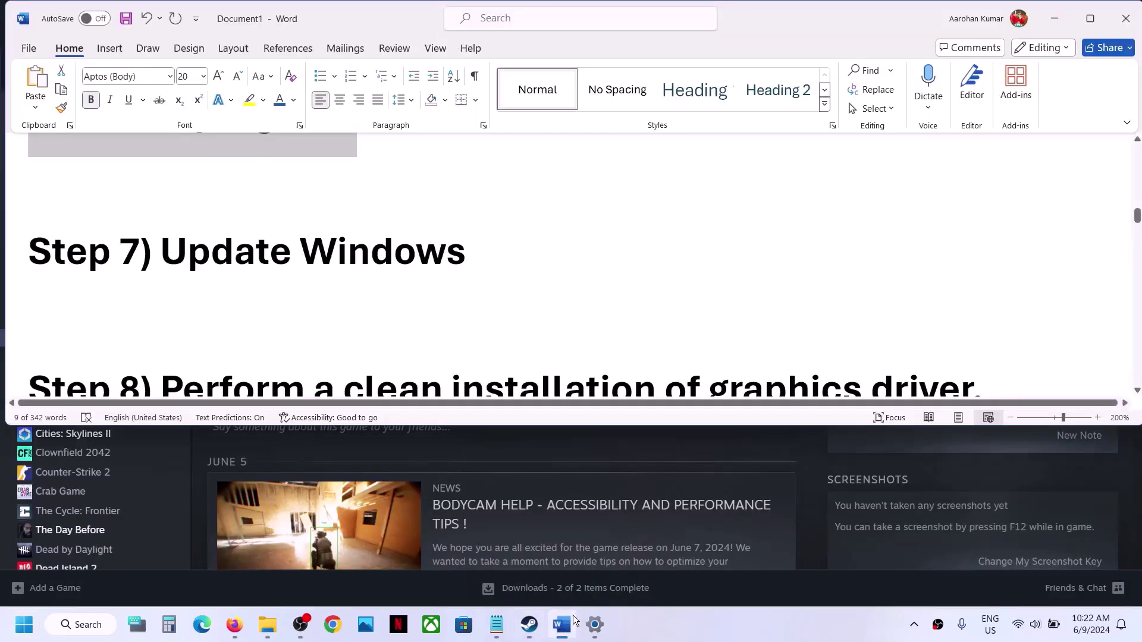
scroll(459, 323, down, 2)
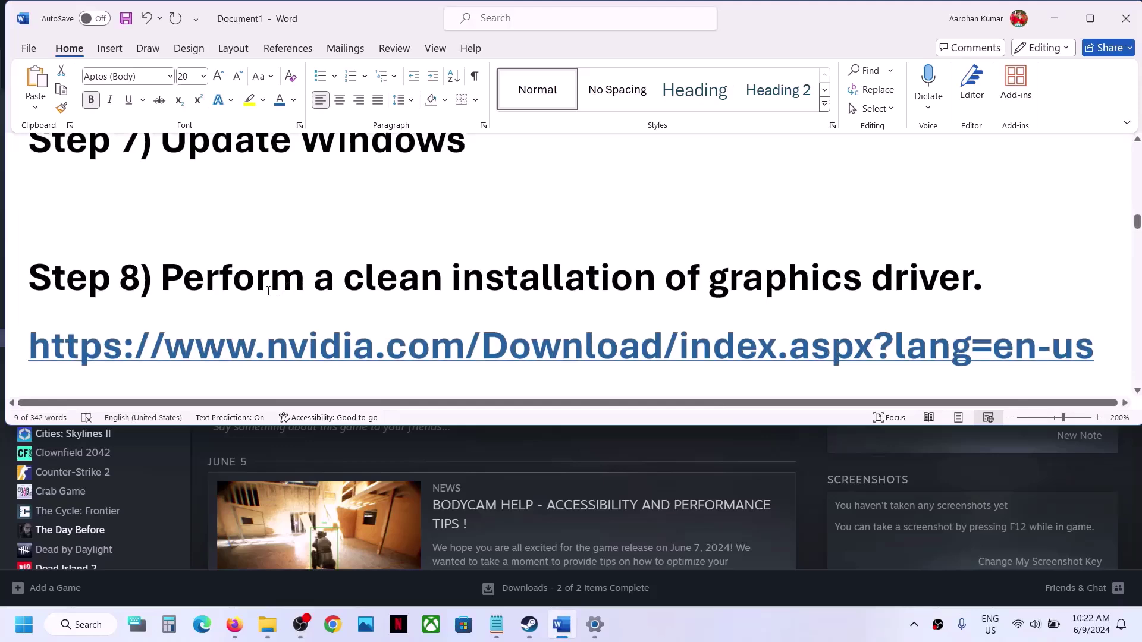
drag(268, 291, 962, 262)
scroll(624, 341, down, 1)
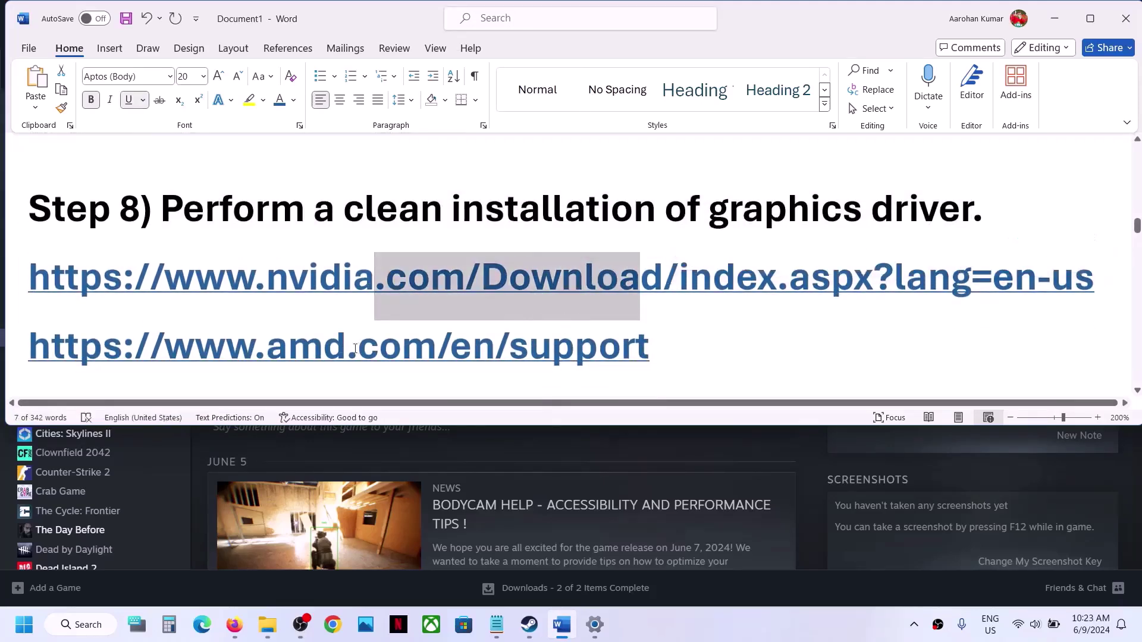
drag(282, 360, 524, 357)
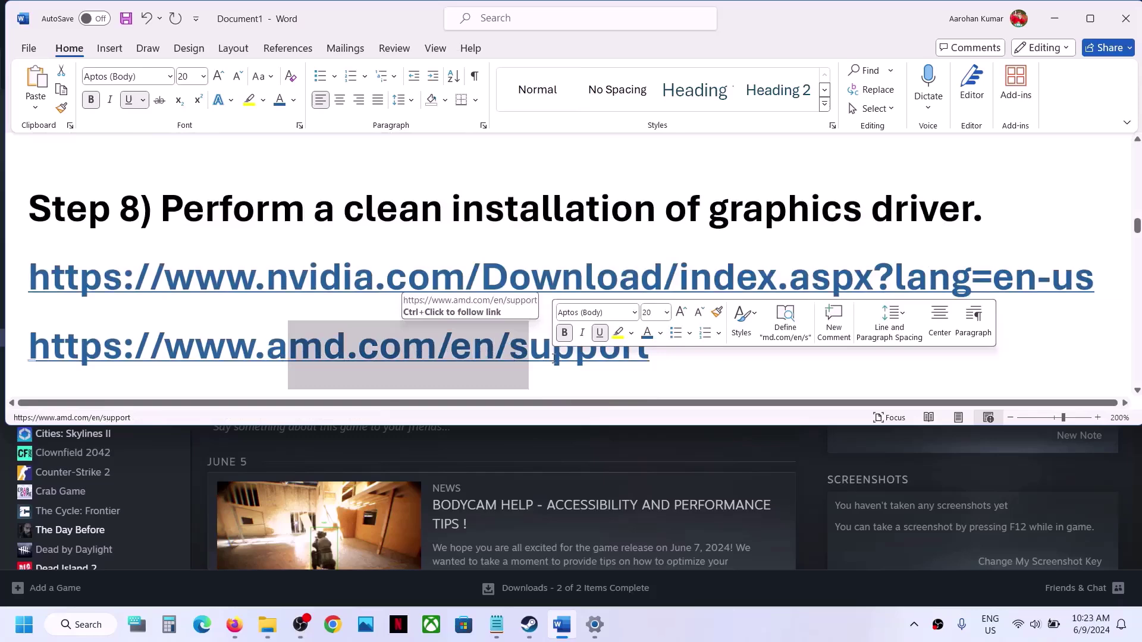
click(342, 277)
click(815, 505)
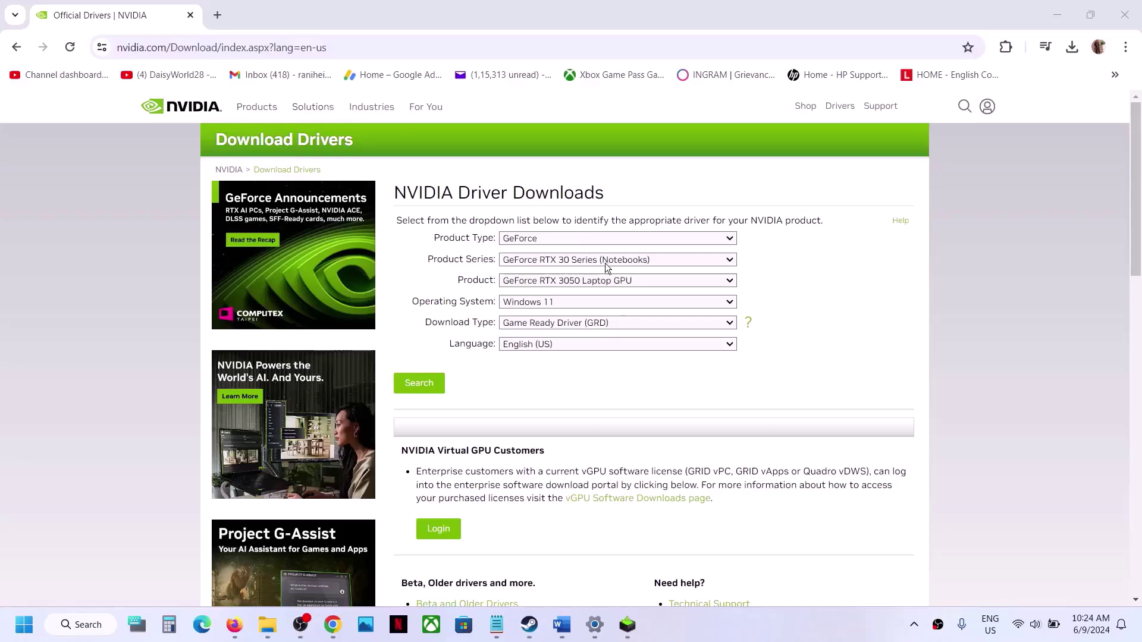
Choose GeForce as the product type and review the available product series, products and operating systems
click(534, 240)
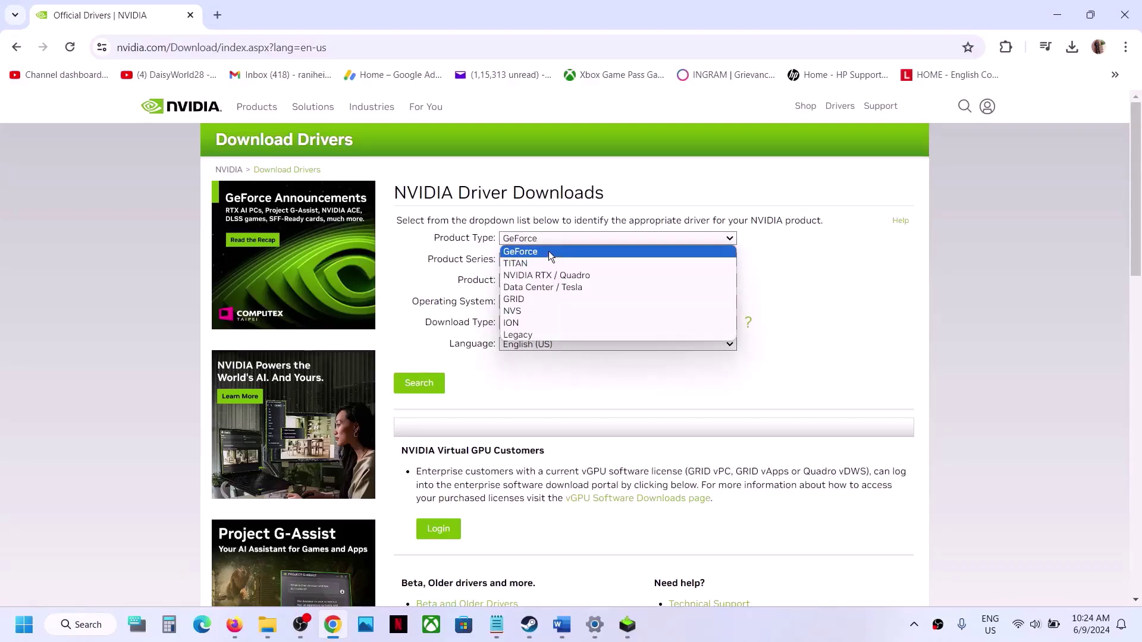
click(549, 251)
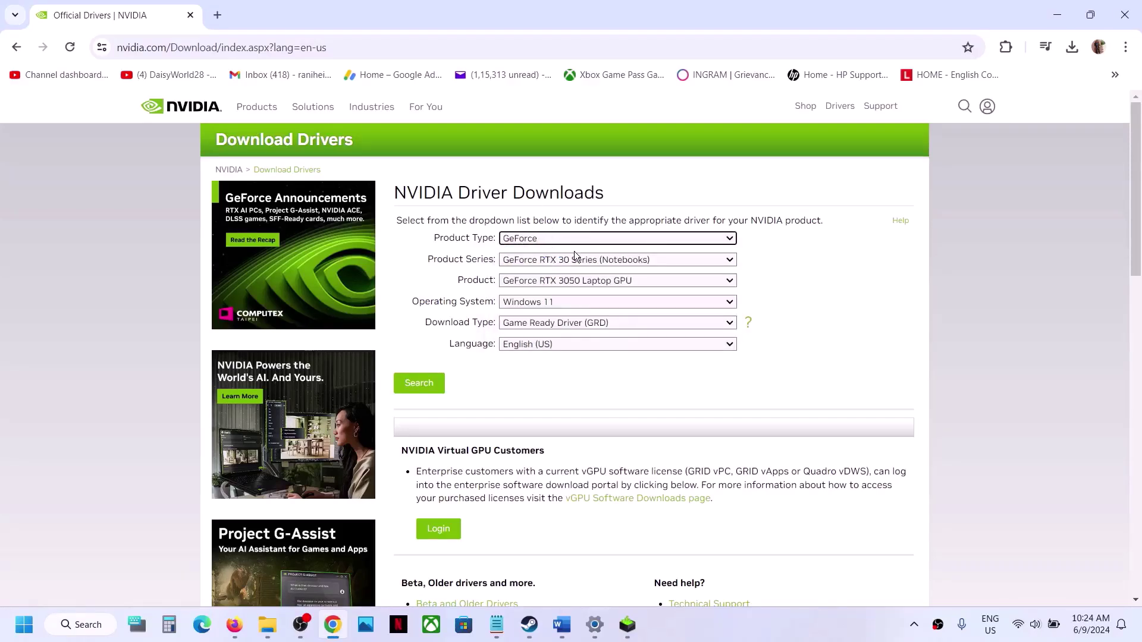
click(570, 263)
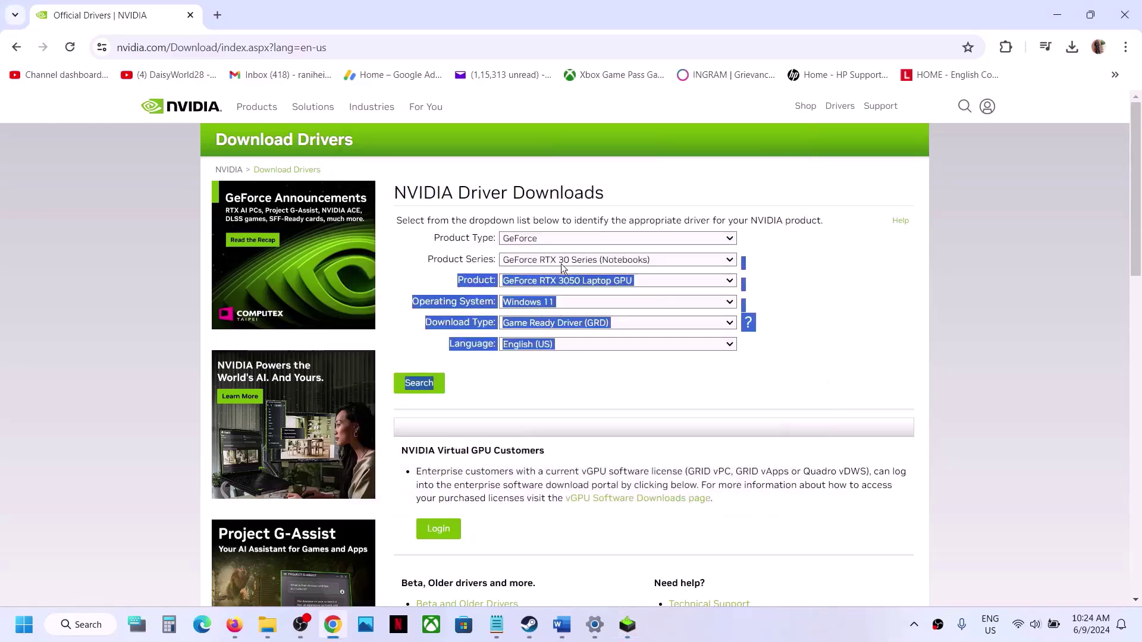
click(561, 263)
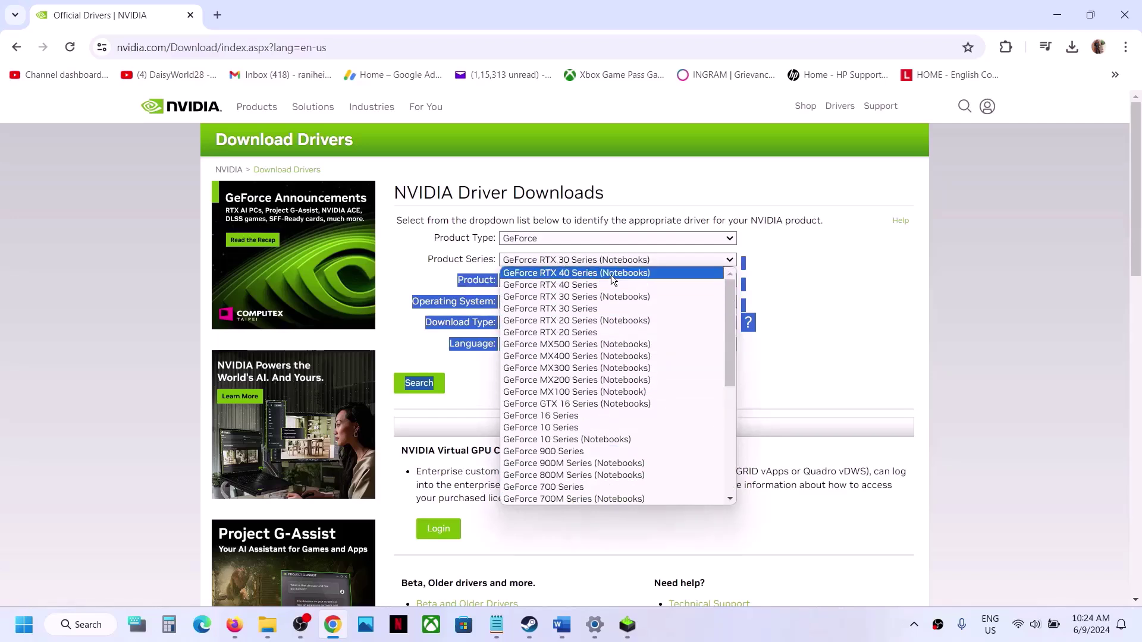
click(851, 288)
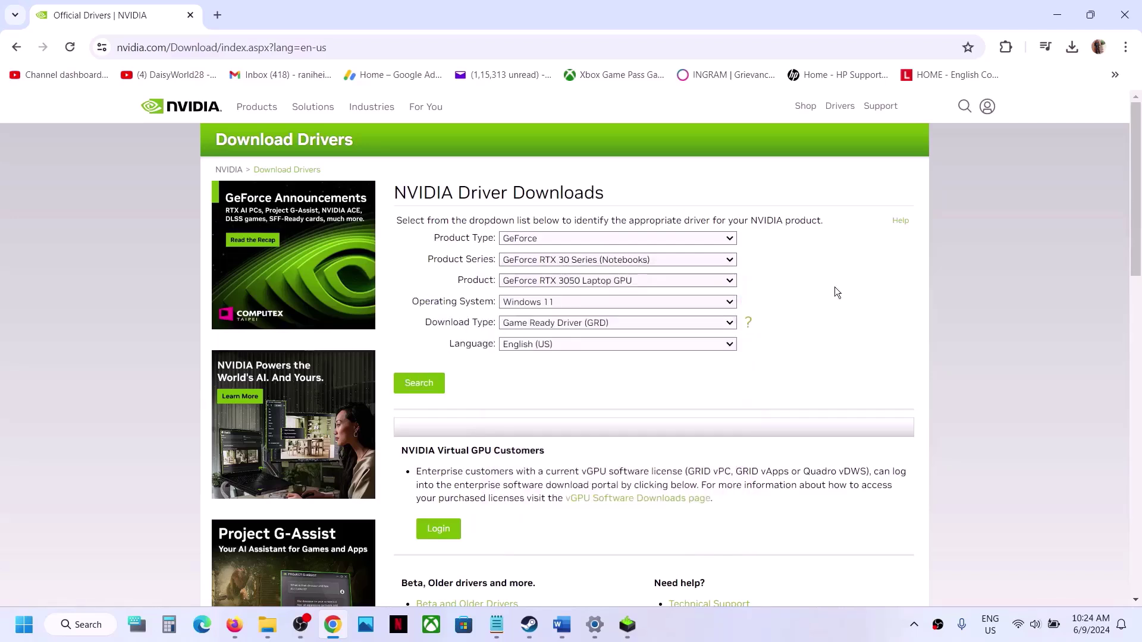
click(604, 283)
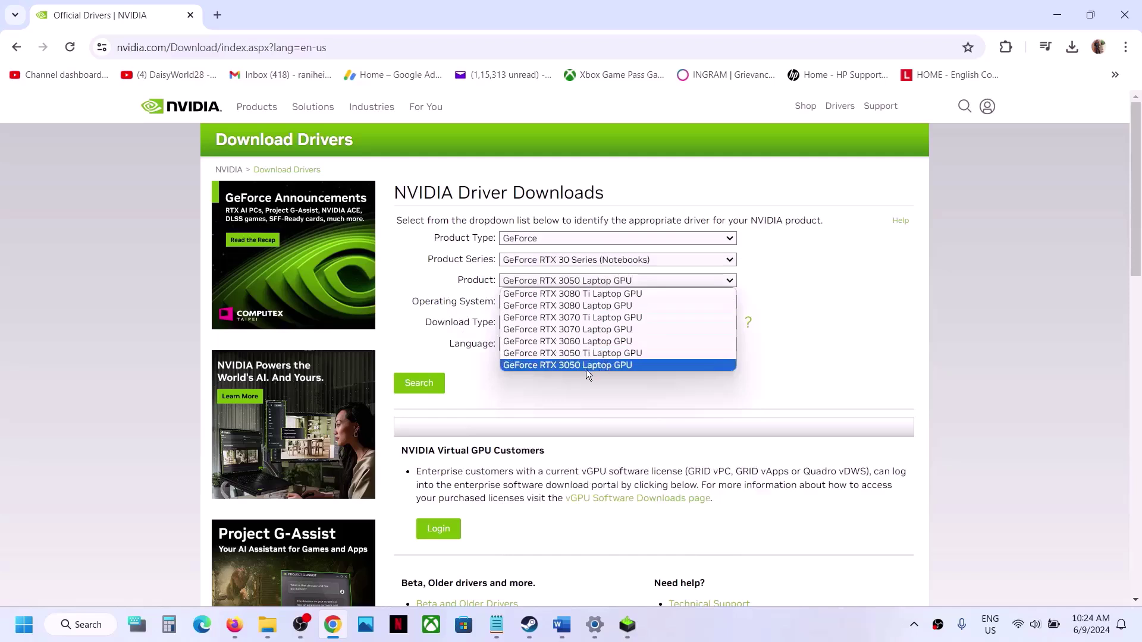
click(798, 320)
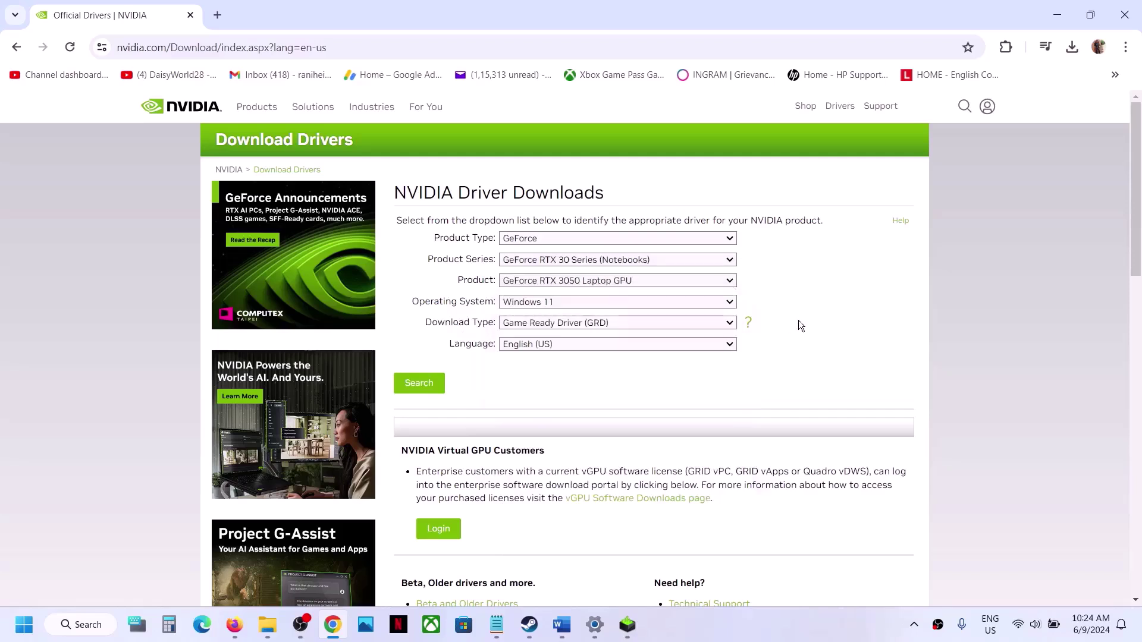
click(591, 305)
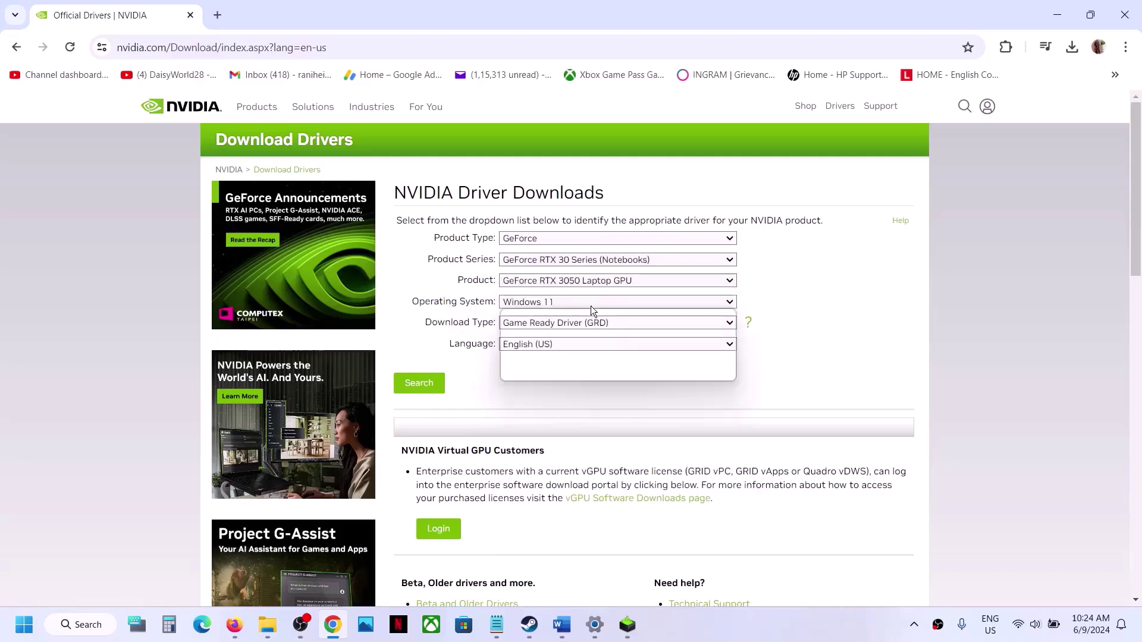
click(812, 338)
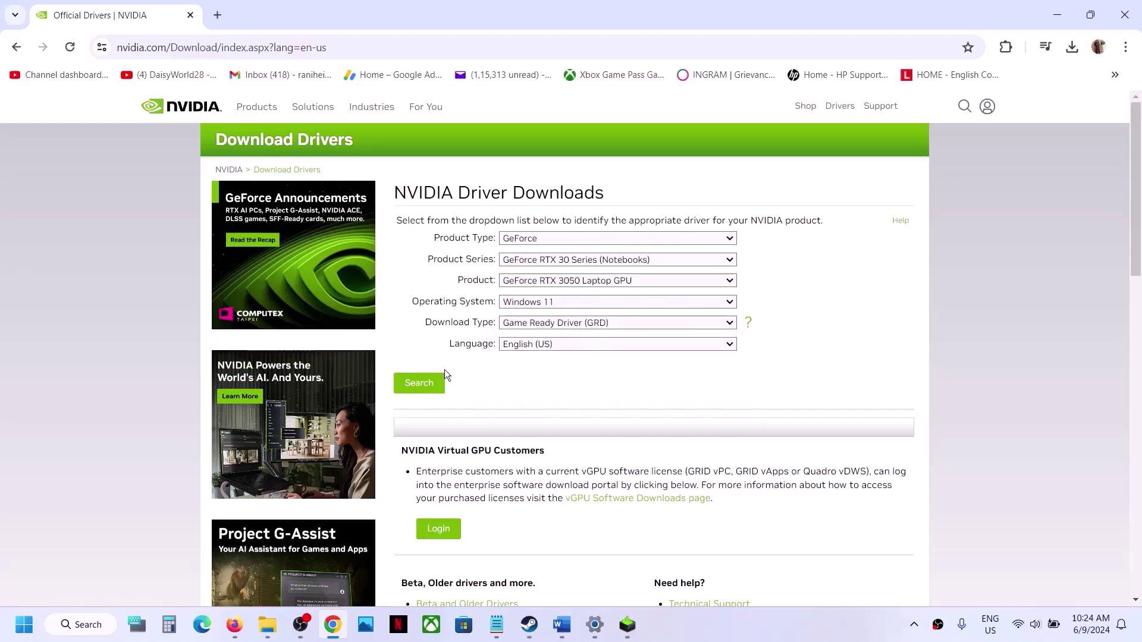
Search for the matching driver and download GeForce Game Ready Driver version 555.99
click(427, 383)
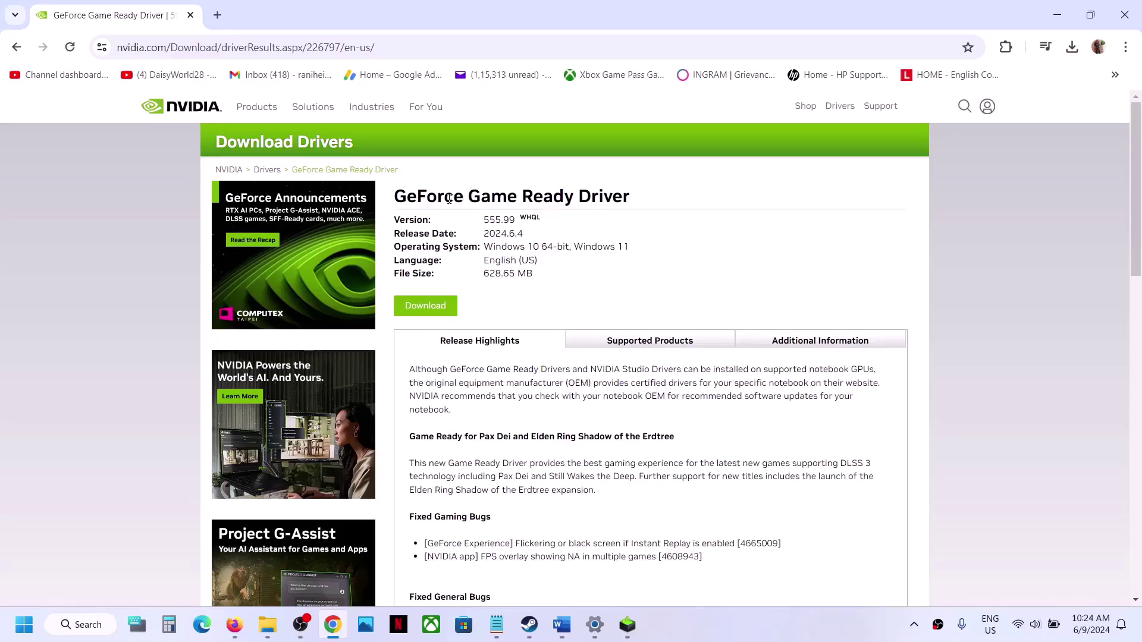
drag(445, 199, 679, 206)
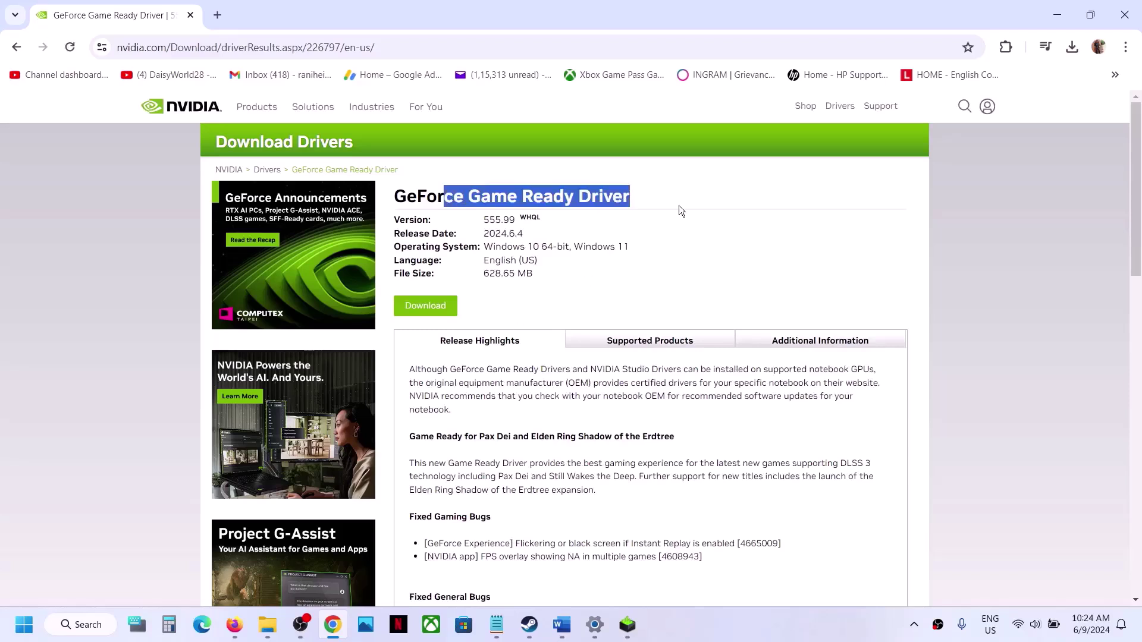
click(422, 304)
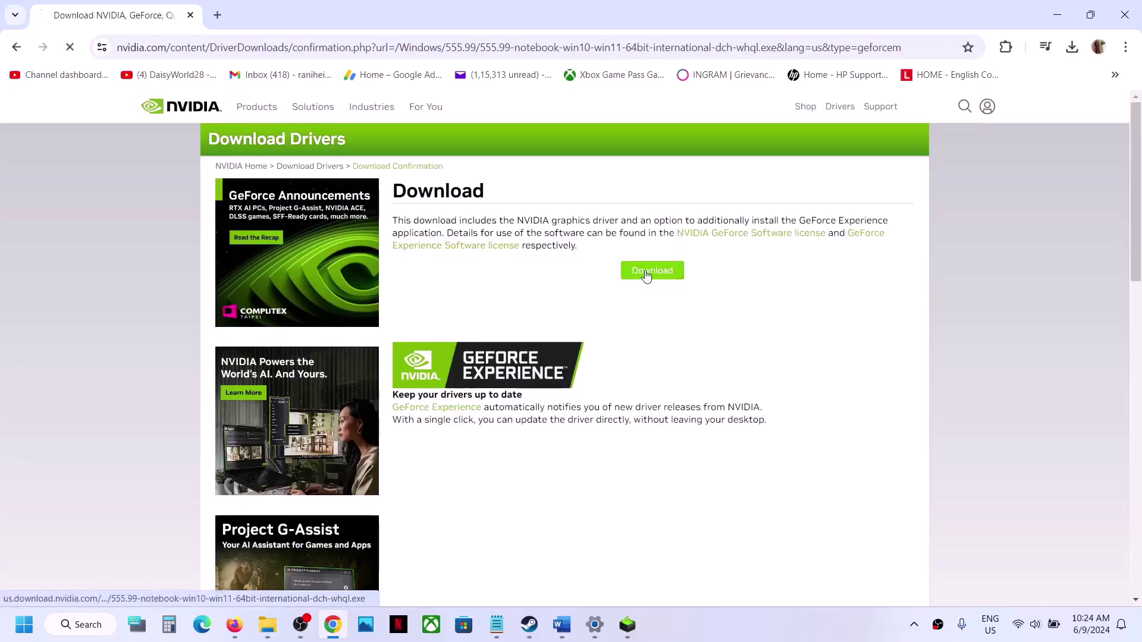
click(647, 272)
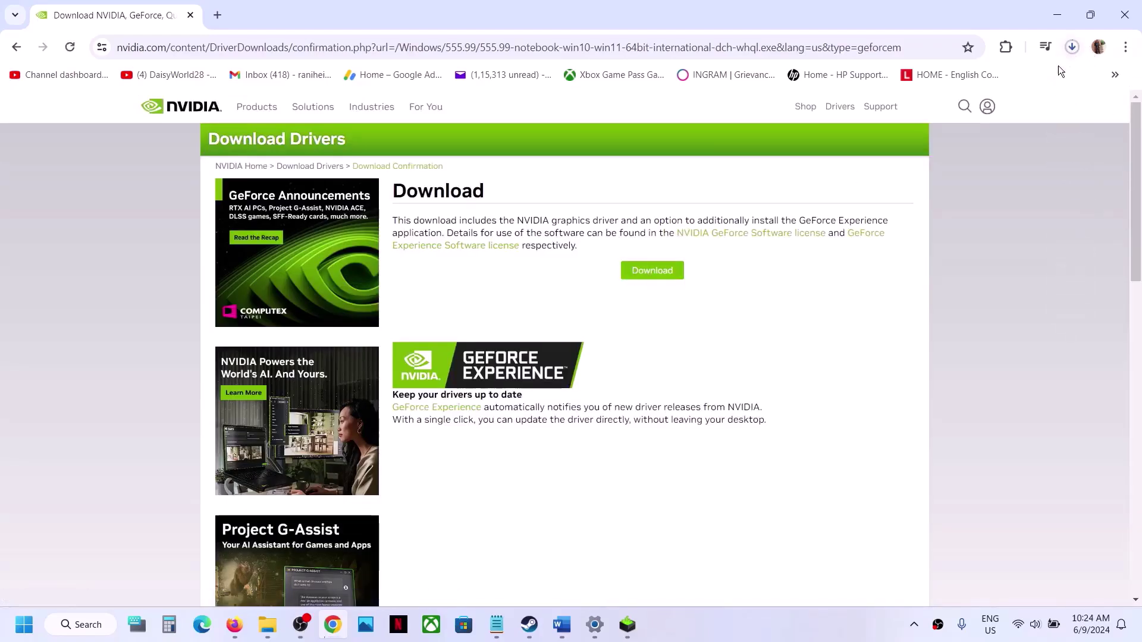
Run the NVIDIA 555.99 installer with GeForce Experience, choosing a Custom (Advanced) setup with a clean installation
click(627, 625)
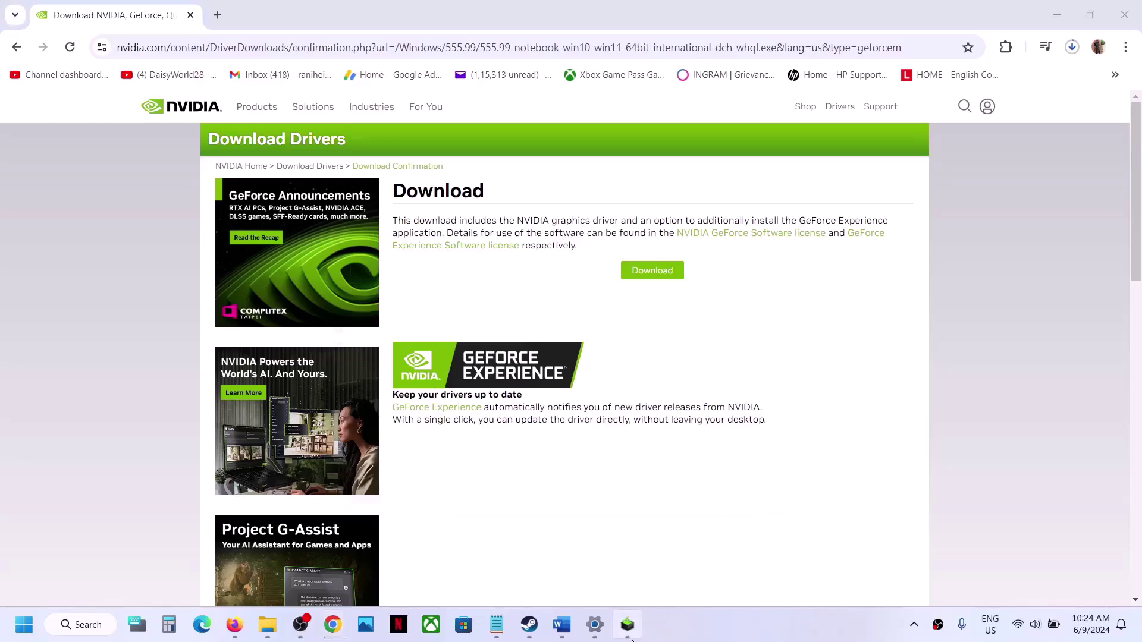
click(630, 442)
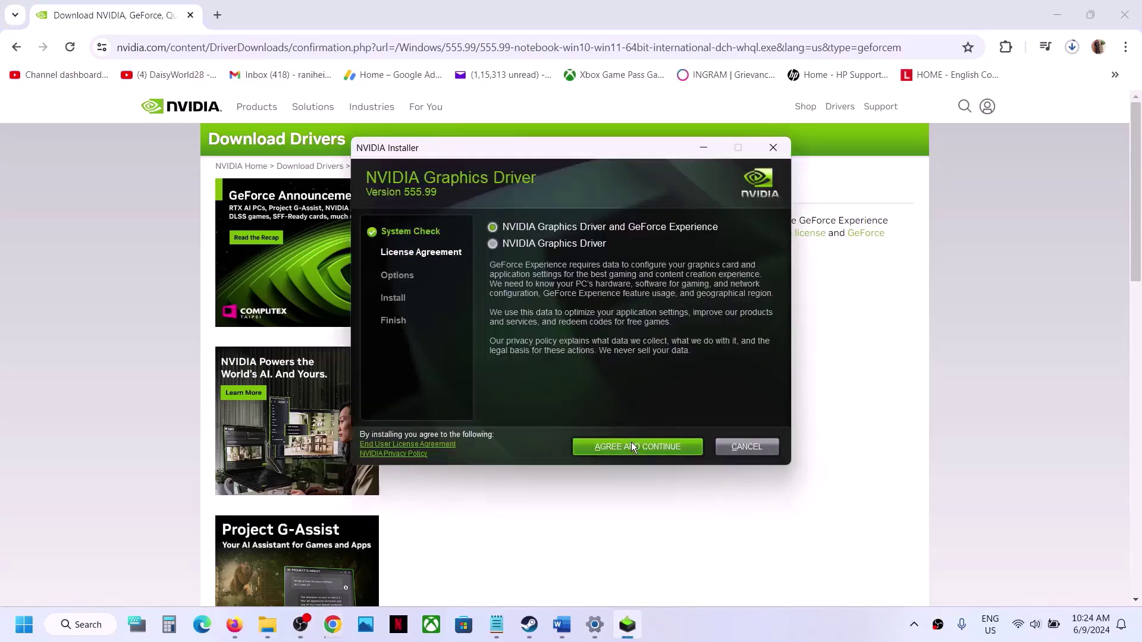
click(533, 314)
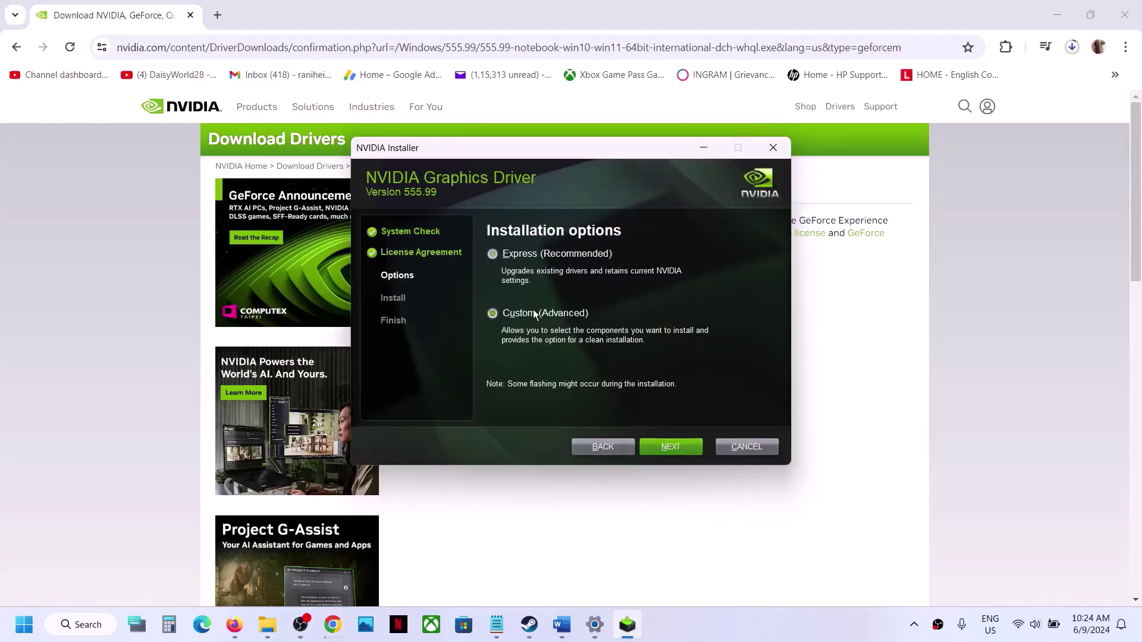
click(664, 446)
click(493, 366)
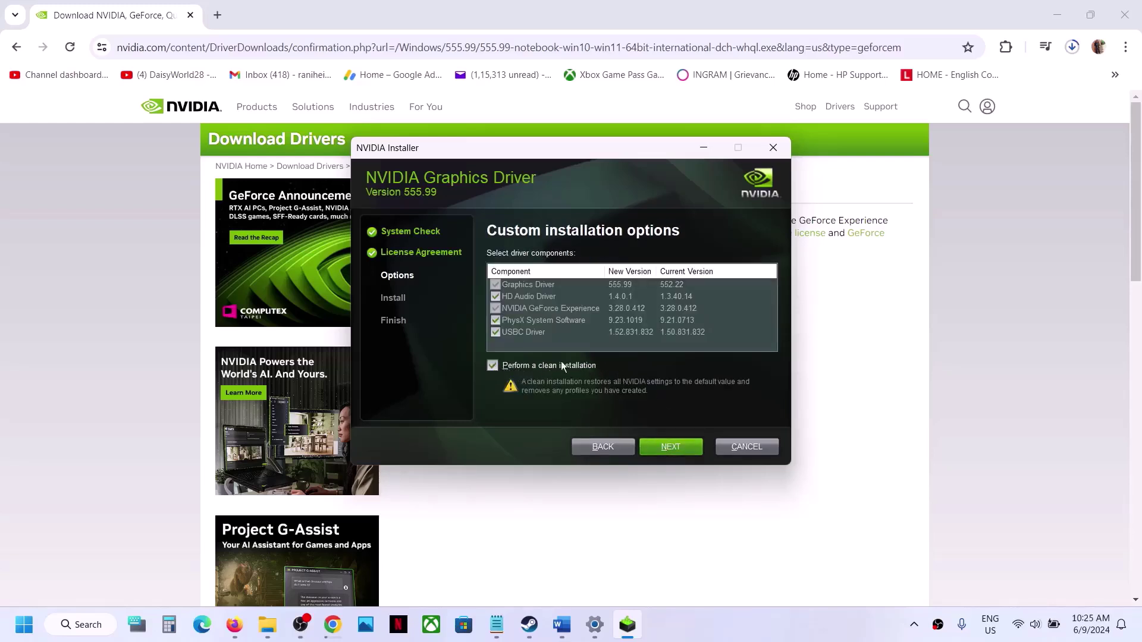
click(657, 450)
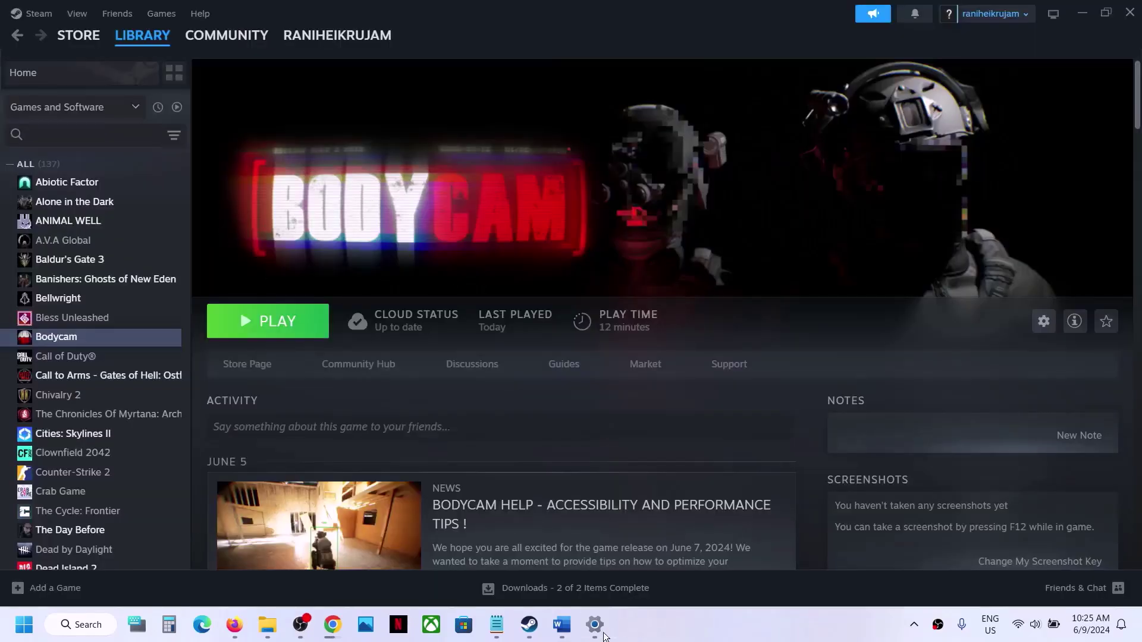
Return to the Step 9 notes in Word, copy the word "graphics" and use it to find and open Windows Graphics settings
click(561, 625)
scroll(494, 393, down, 3)
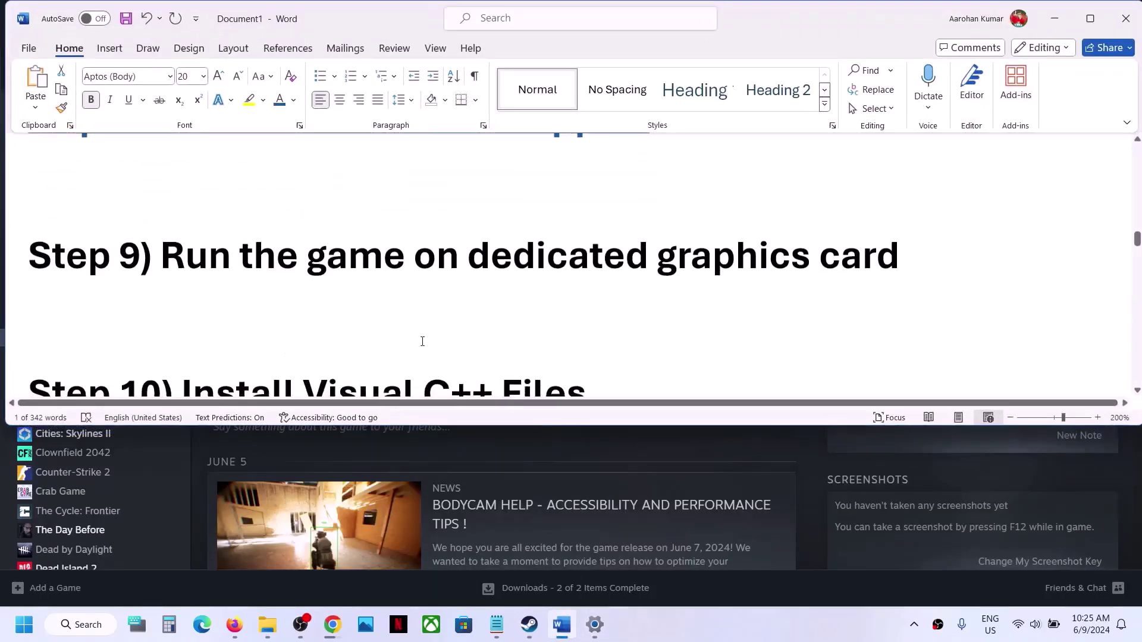
drag(291, 265, 812, 261)
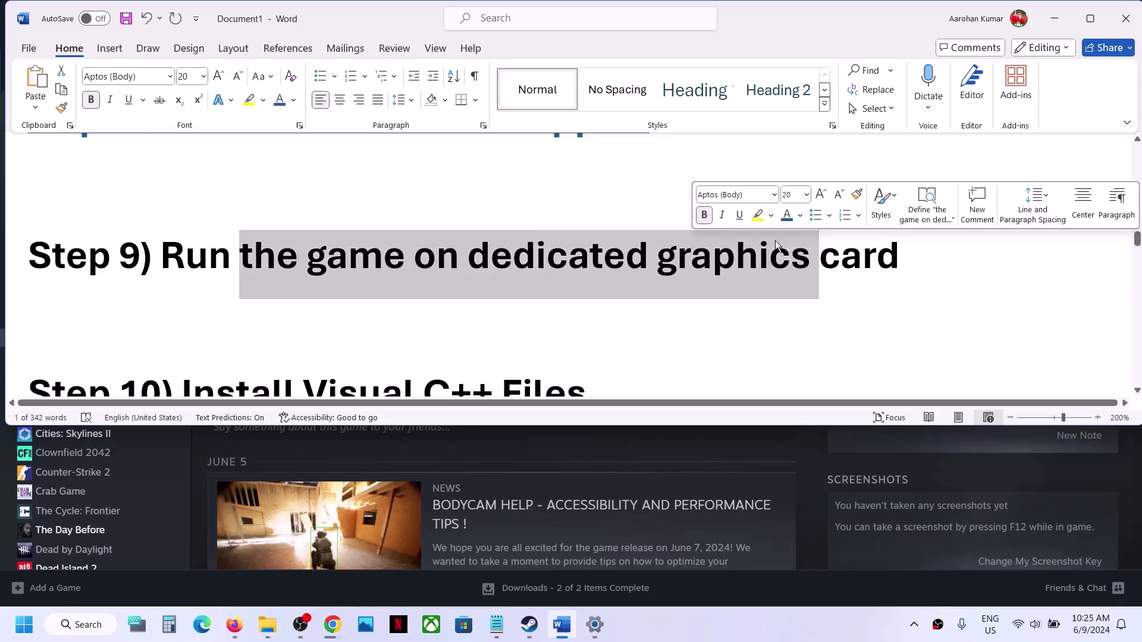
double_click(741, 262)
key(ctrl+c)
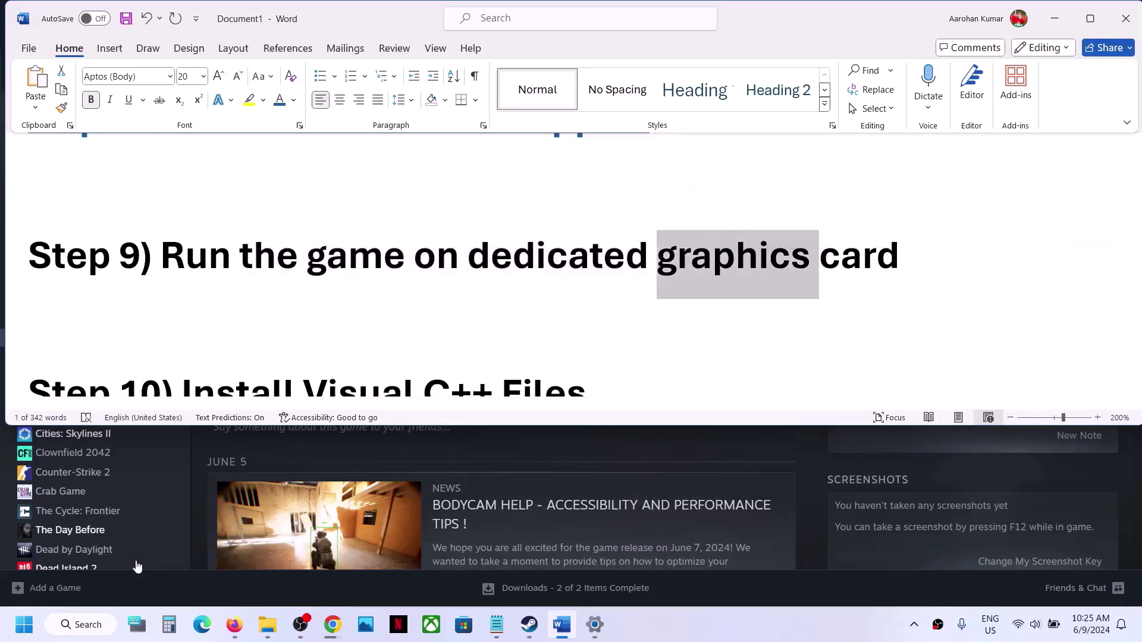
click(25, 625)
key(ctrl+v)
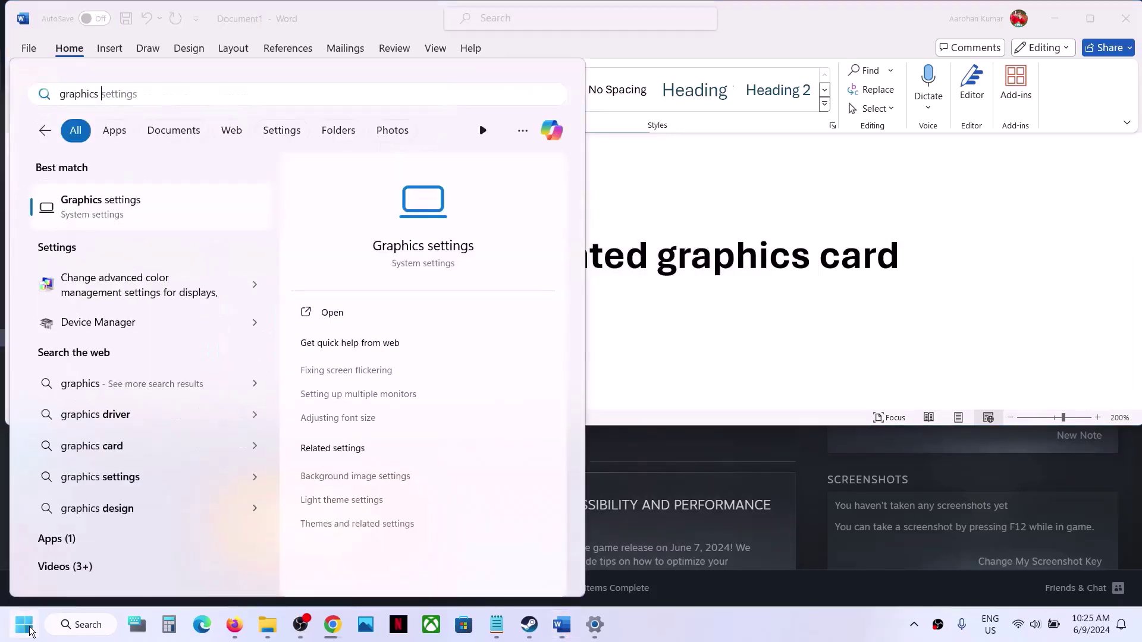
click(119, 204)
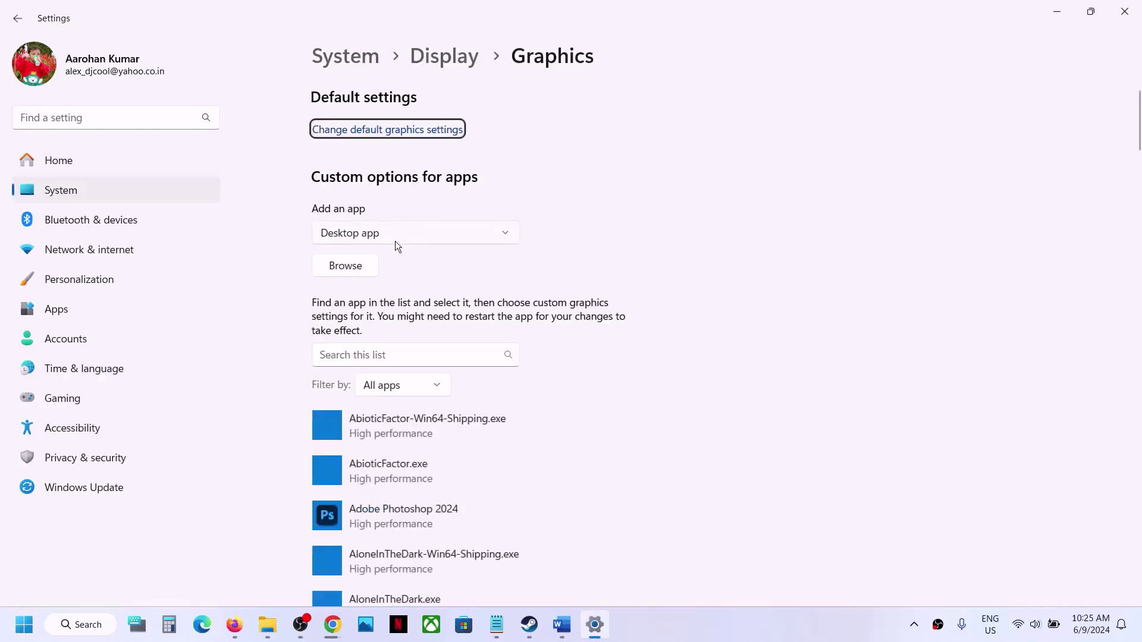
Add the Bodycam application from Steam's common\Bodycam folder to the custom graphics options and save its preference as High performance
click(364, 266)
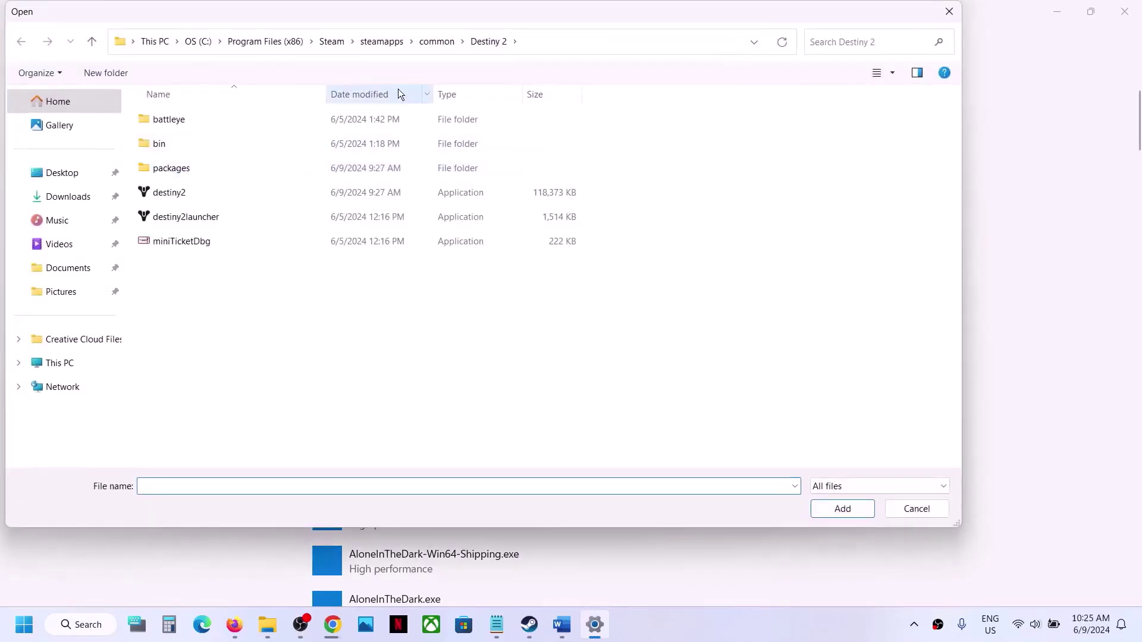
click(431, 41)
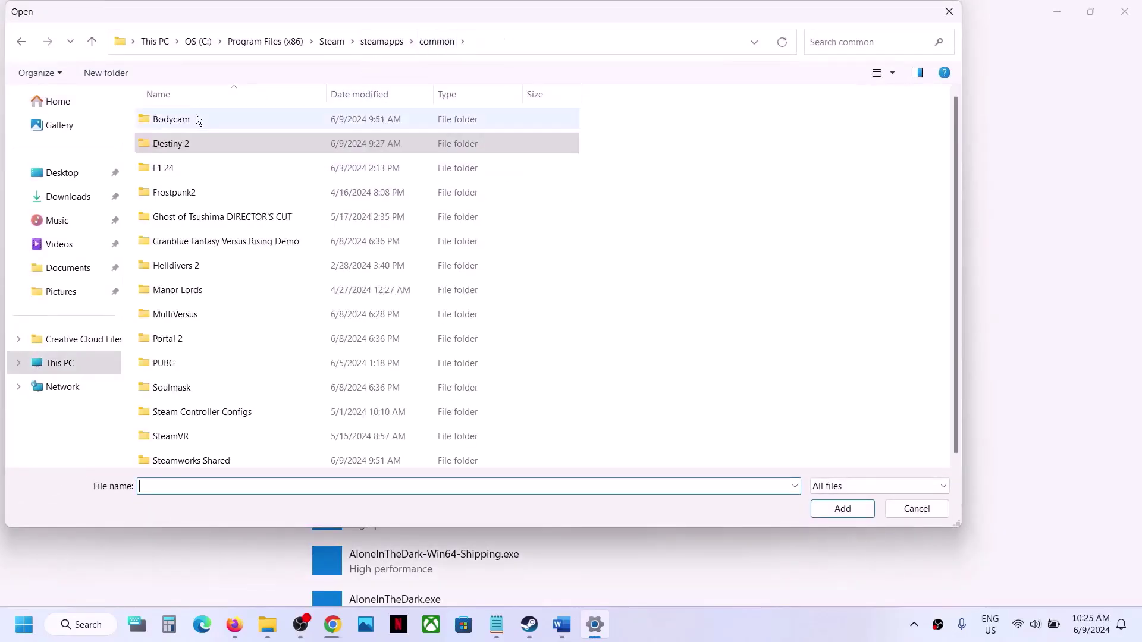
double_click(195, 114)
click(174, 173)
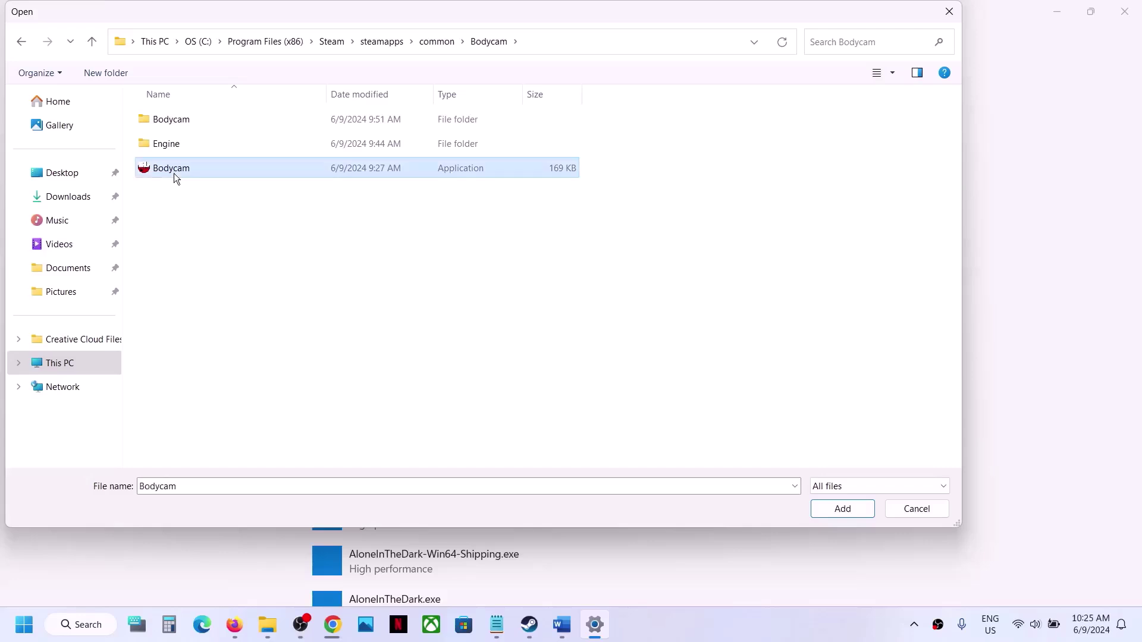
click(843, 509)
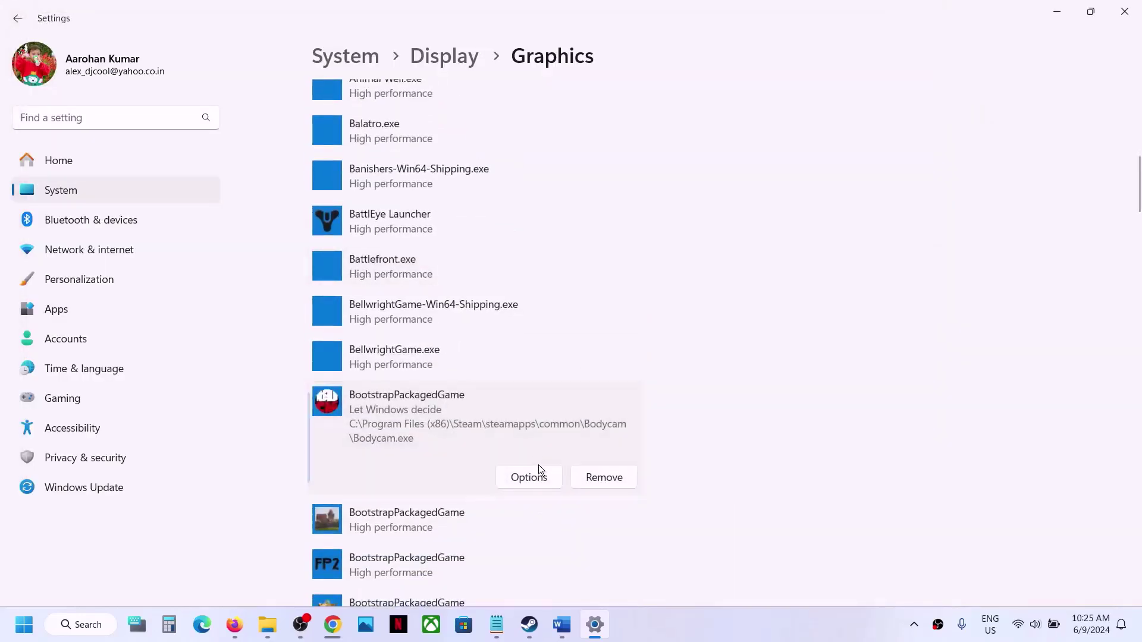
click(534, 477)
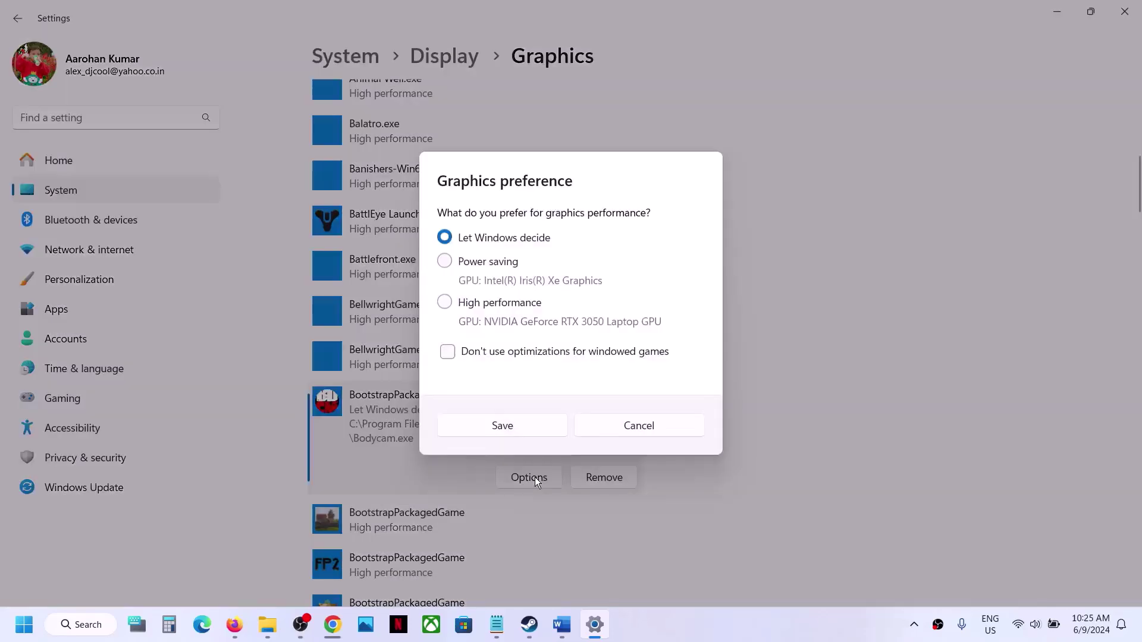
click(503, 311)
click(521, 424)
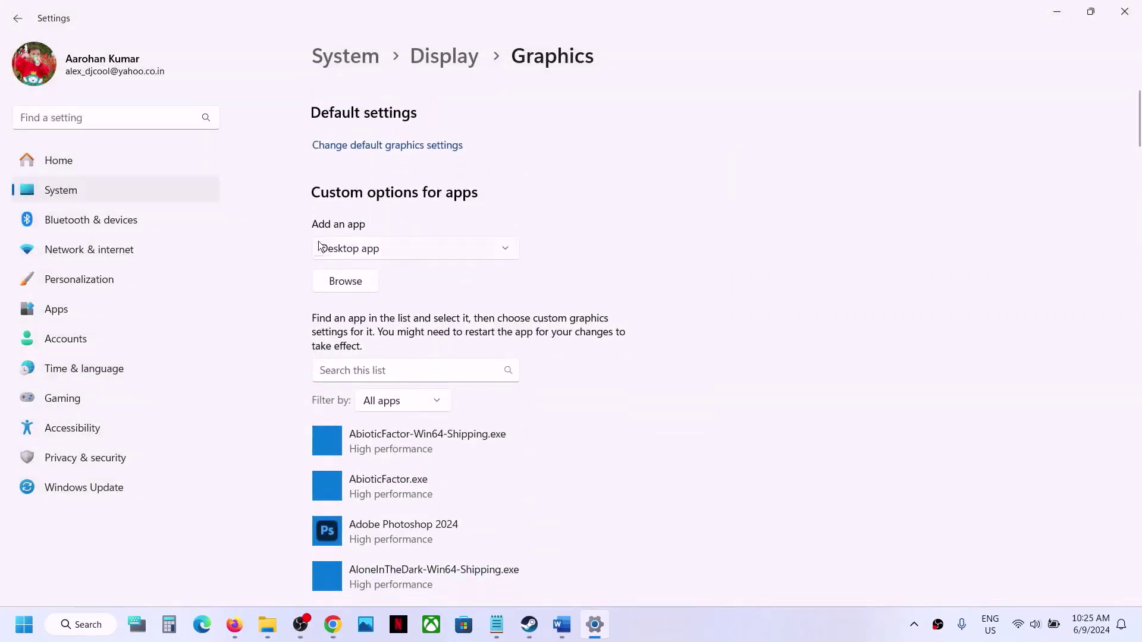
Add Bodycam-Win64-Shipping from Bodycam\Binaries\Win64, save its graphics preference as High performance and close Settings
click(332, 281)
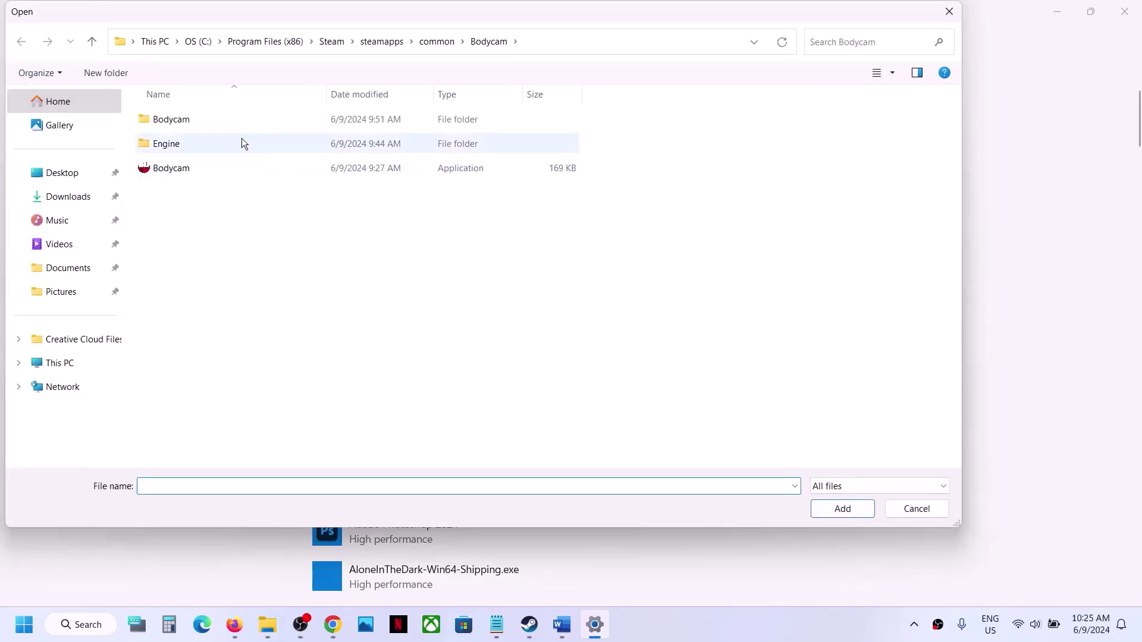
double_click(184, 117)
double_click(183, 117)
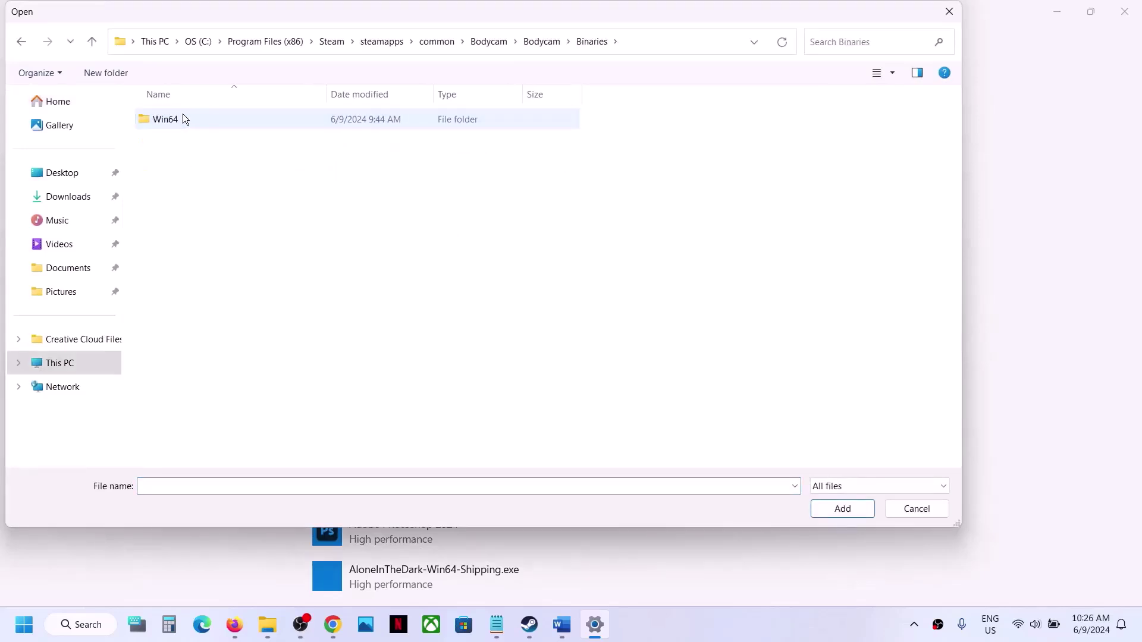
double_click(183, 117)
click(202, 146)
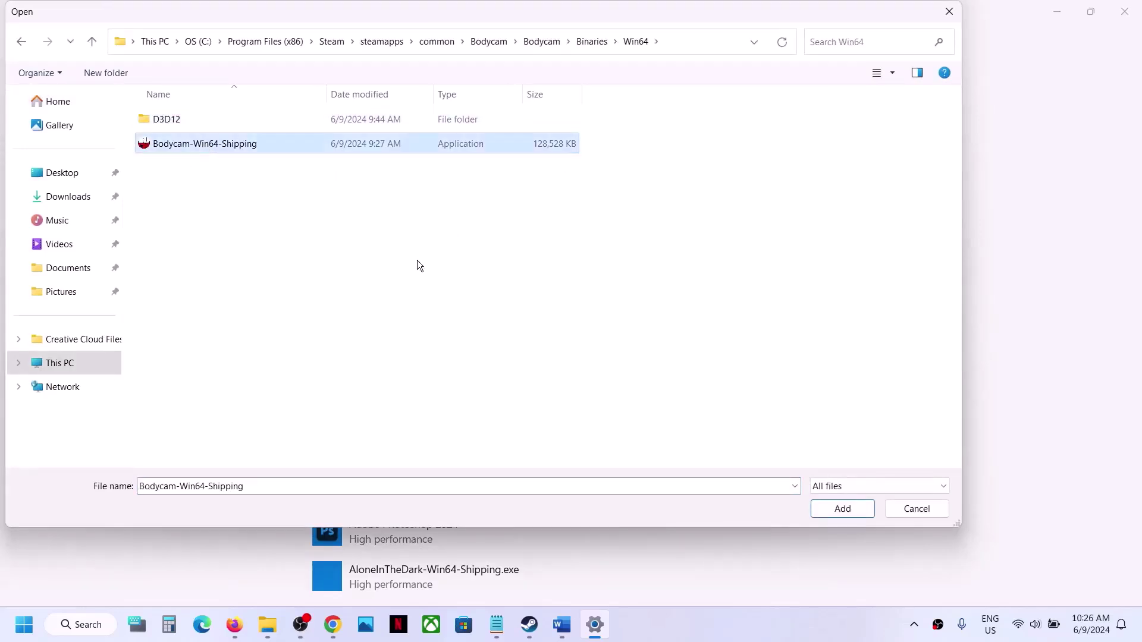
click(843, 510)
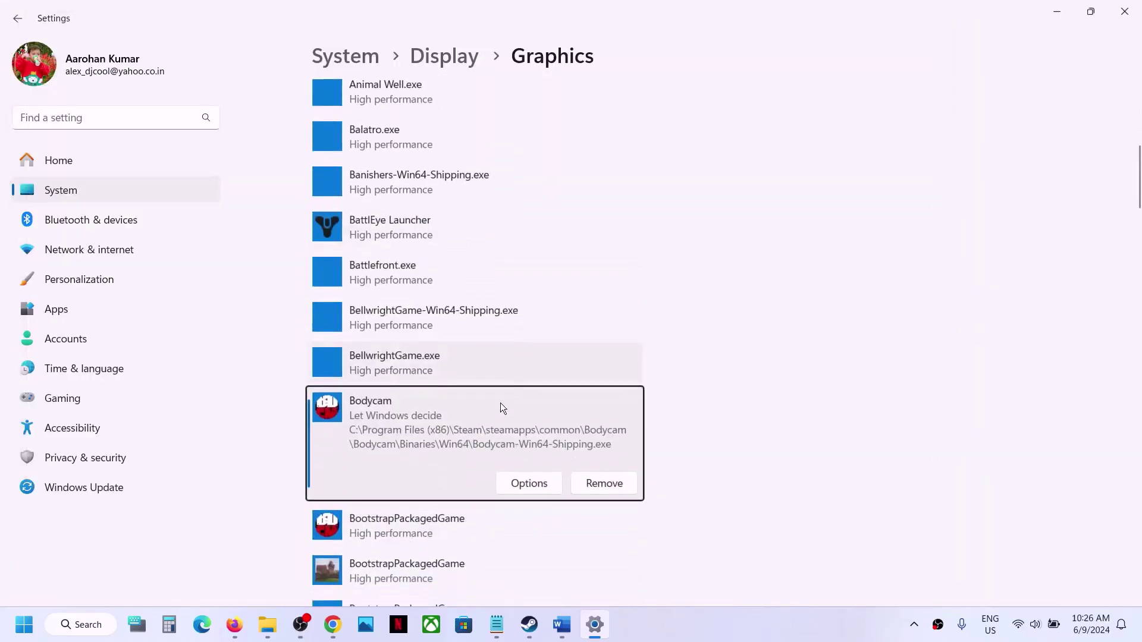
click(531, 485)
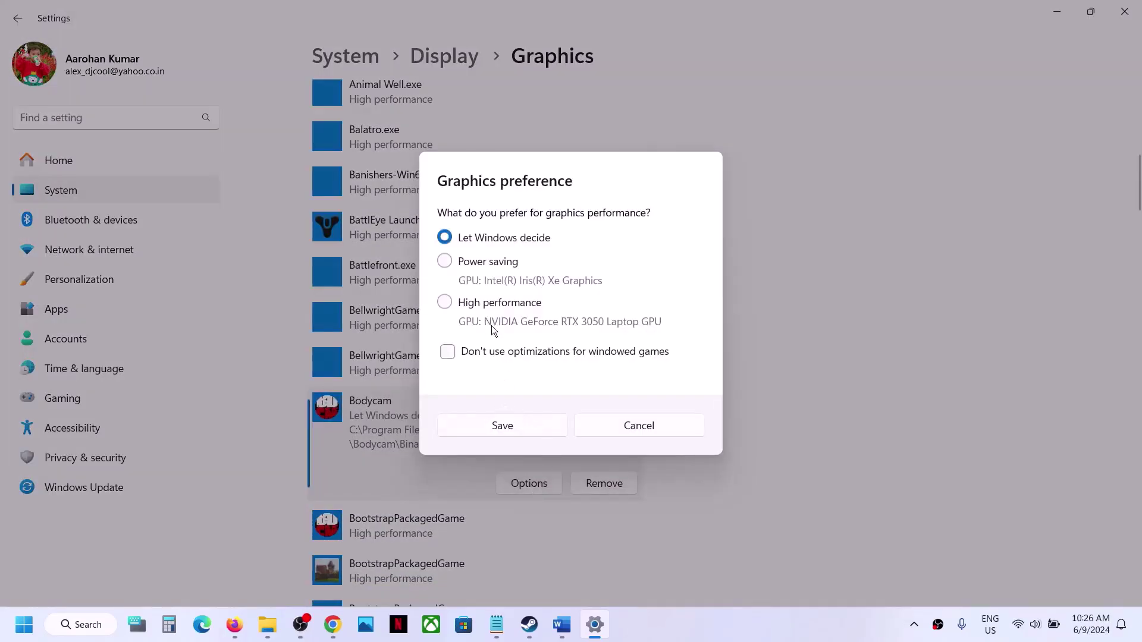
click(487, 303)
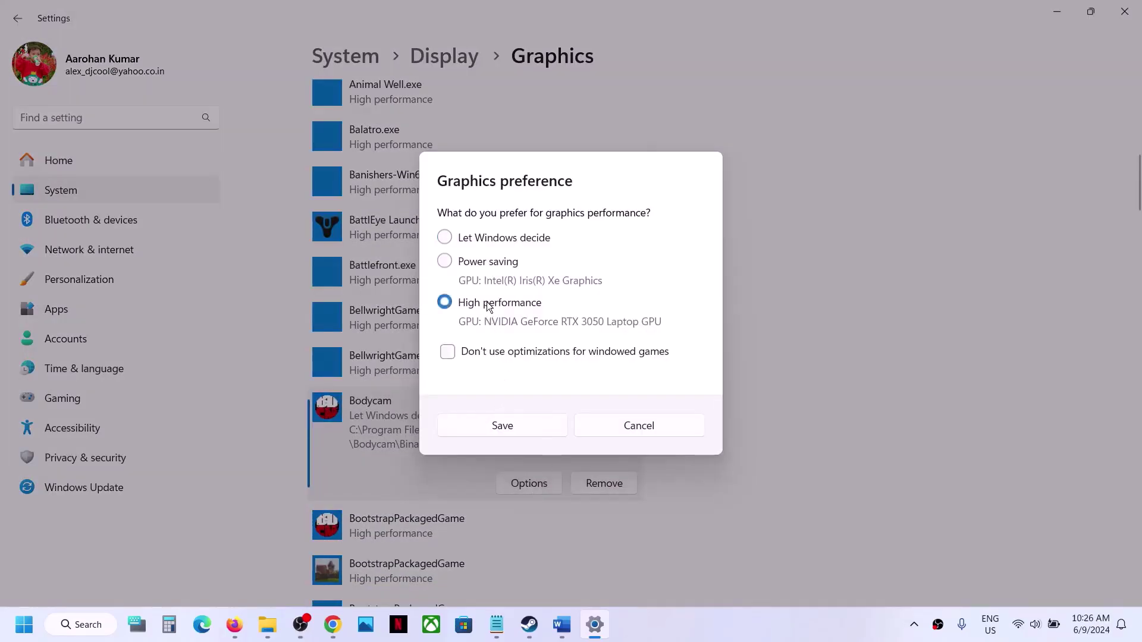
click(497, 424)
click(1125, 11)
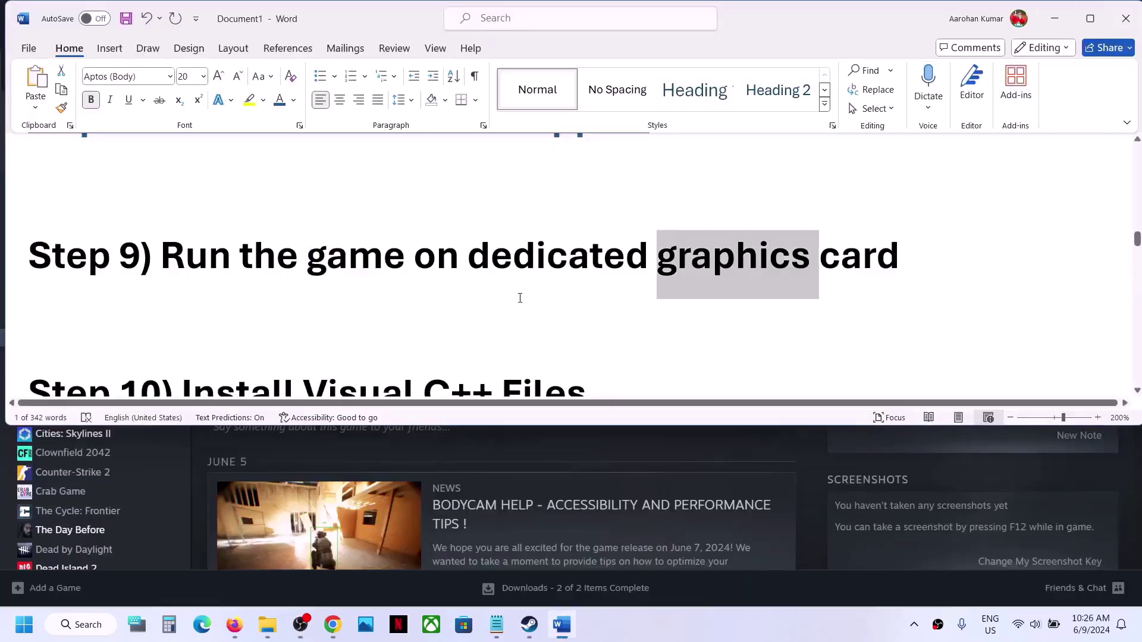
Copy the Visual C++ download link from Step 10 in the Word notes and open it in a new Chrome tab
scroll(520, 298, down, 2)
scroll(595, 316, down, 2)
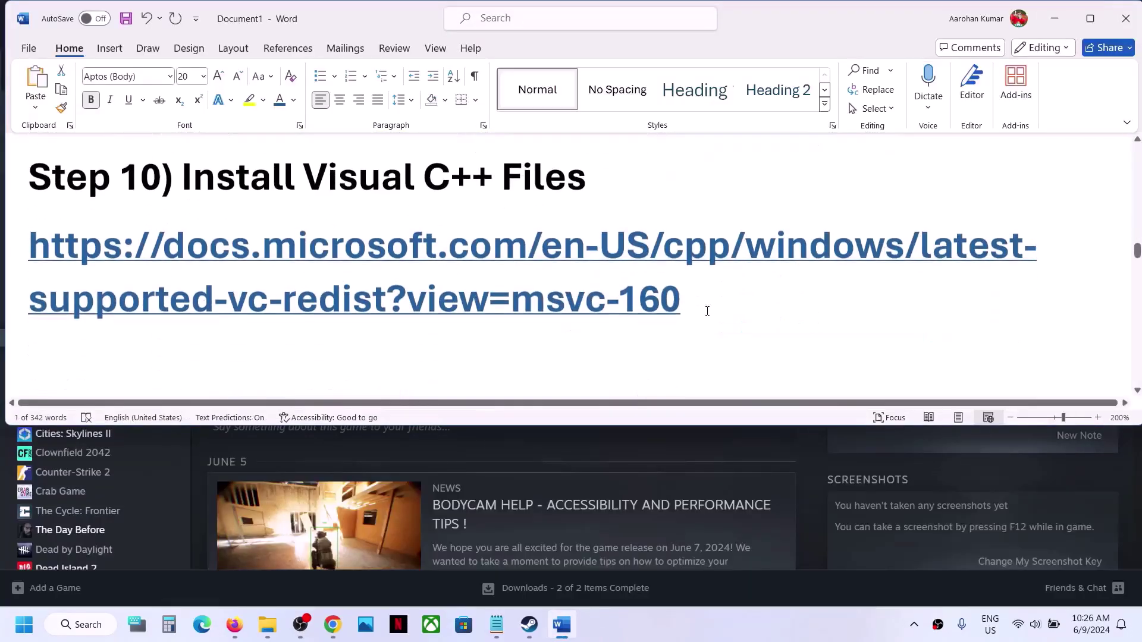
drag(738, 292, 80, 287)
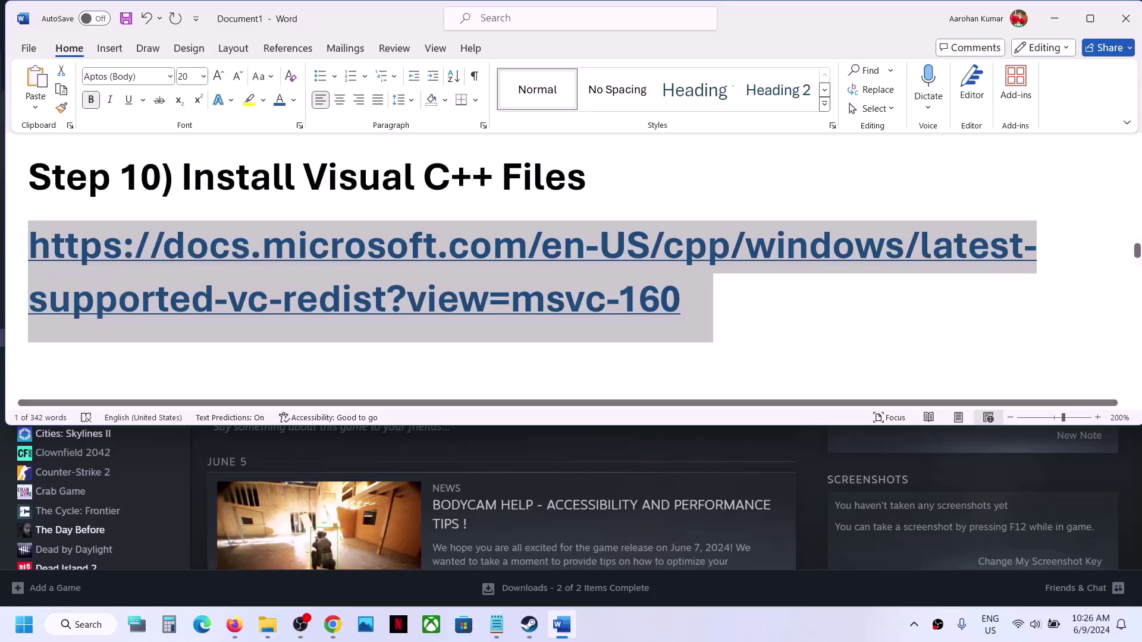
click(332, 624)
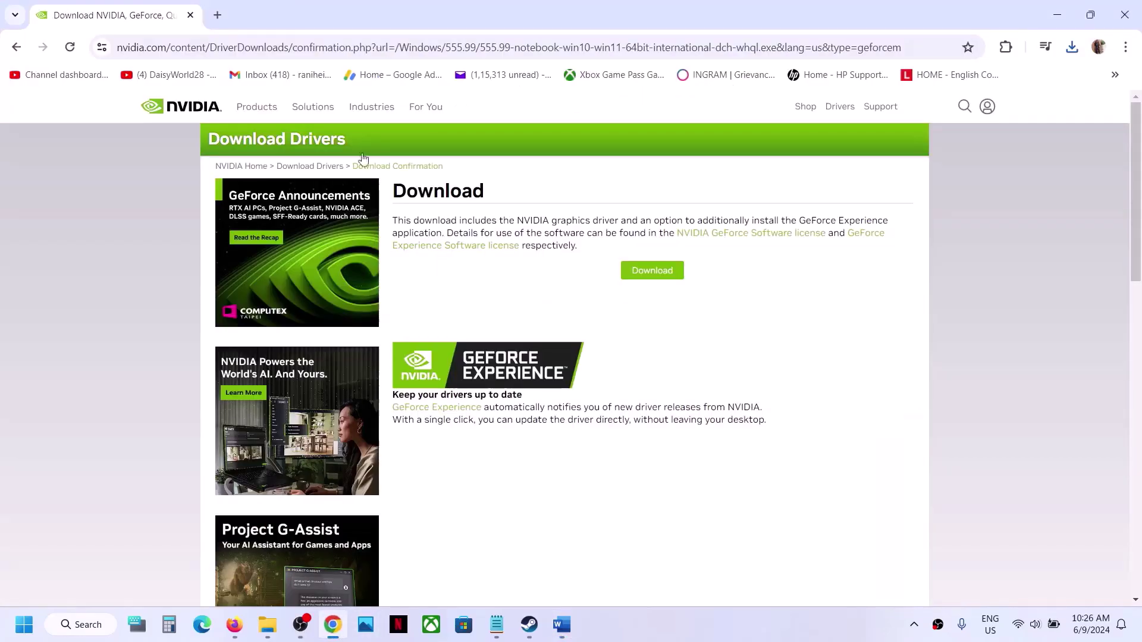
click(218, 15)
key(ctrl+v)
key(Return)
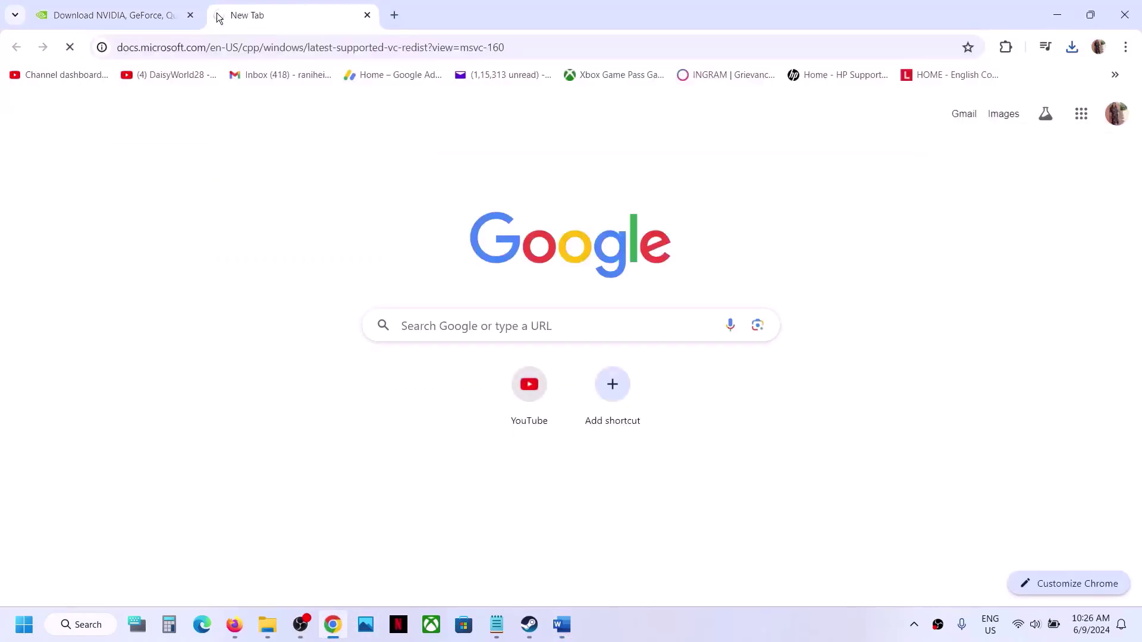
Find the Visual Studio 2015, 2017, 2019 and 2022 redistributable links and download the X86 package
scroll(473, 294, down, 12)
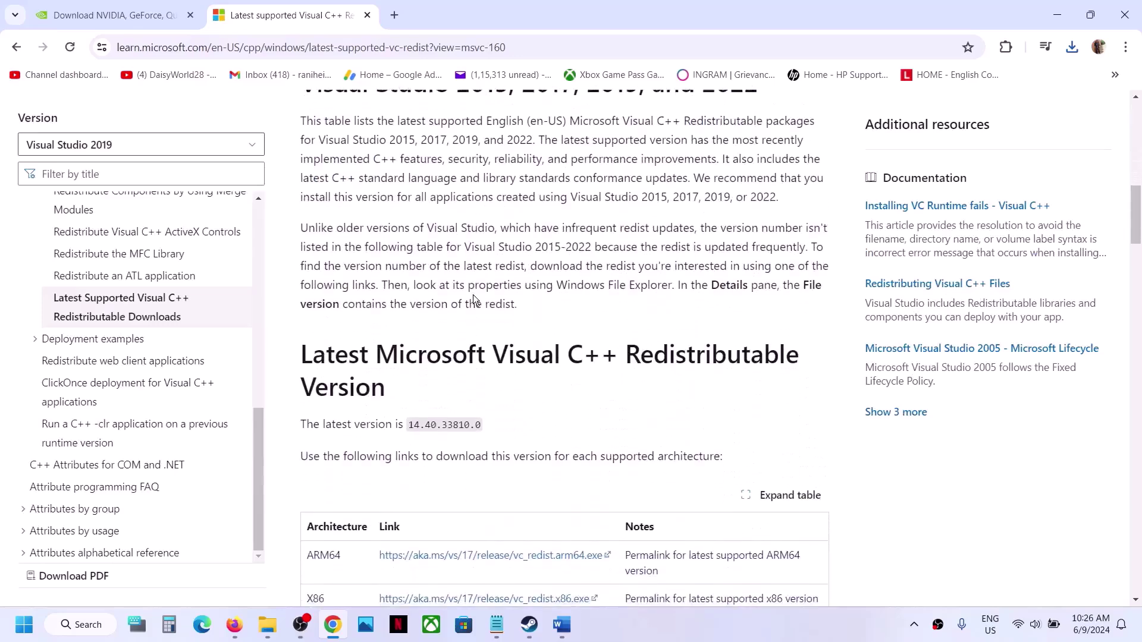
scroll(393, 175, up, 1)
drag(391, 146, 652, 135)
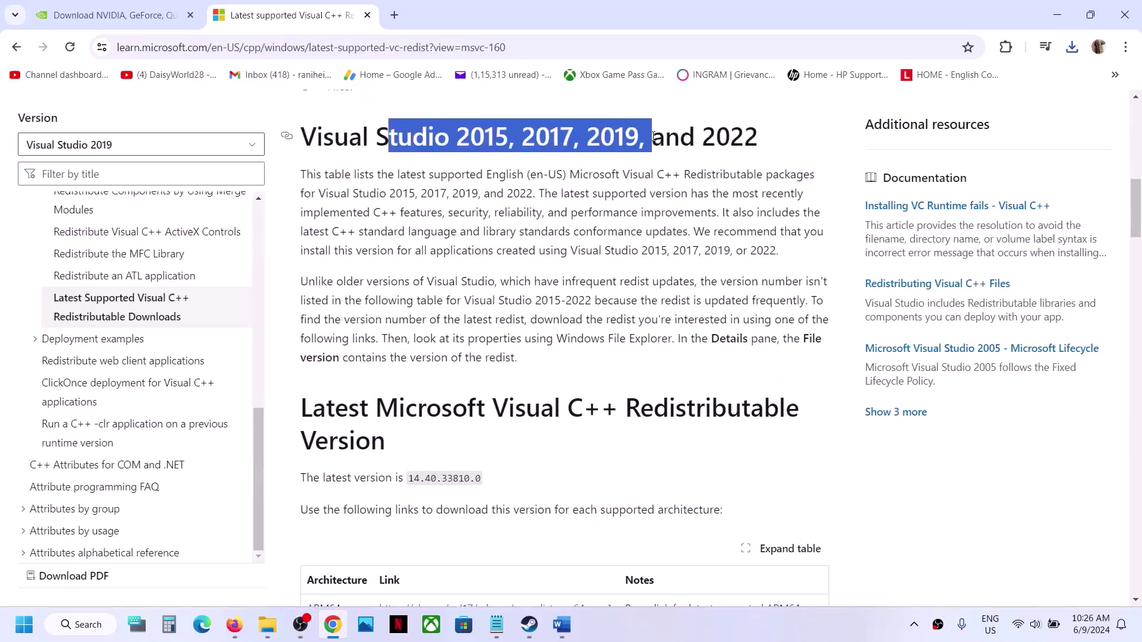
scroll(652, 136, down, 4)
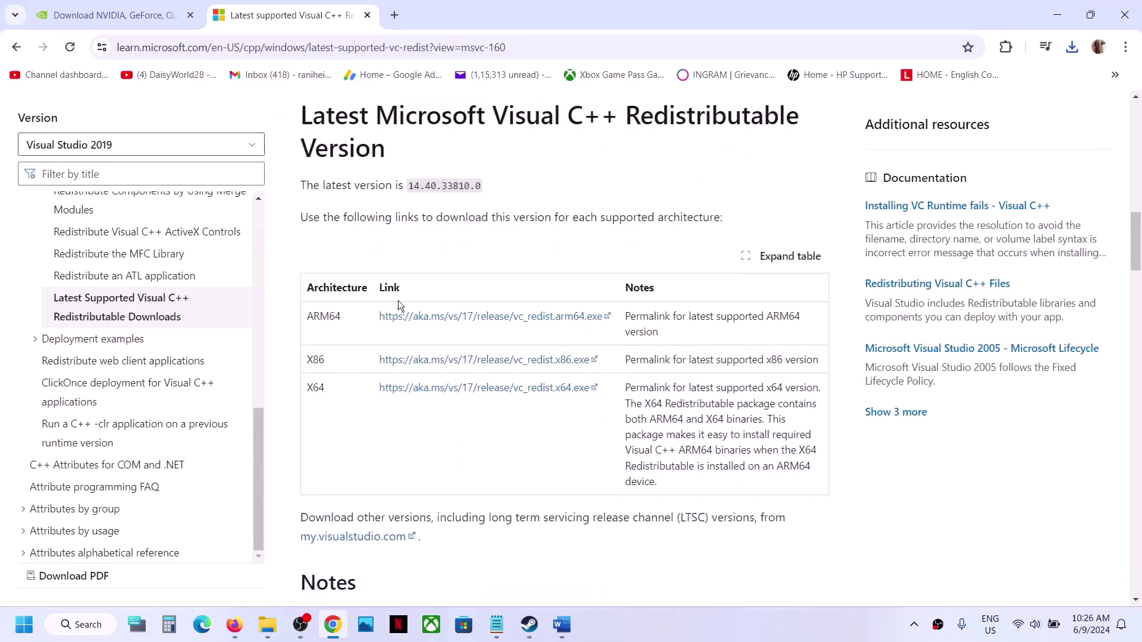
double_click(315, 361)
double_click(322, 389)
double_click(315, 359)
click(493, 359)
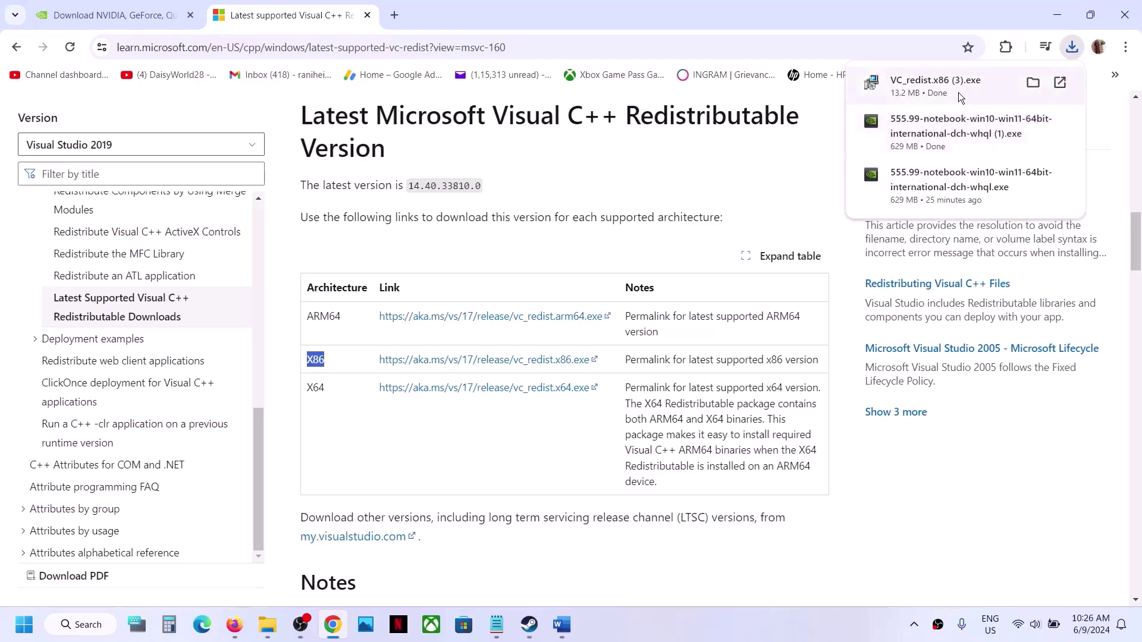
Launch the downloaded VC_redist.x86 installer and try to repair the Visual C++ 2015-2022 Redistributable (x86)
click(953, 91)
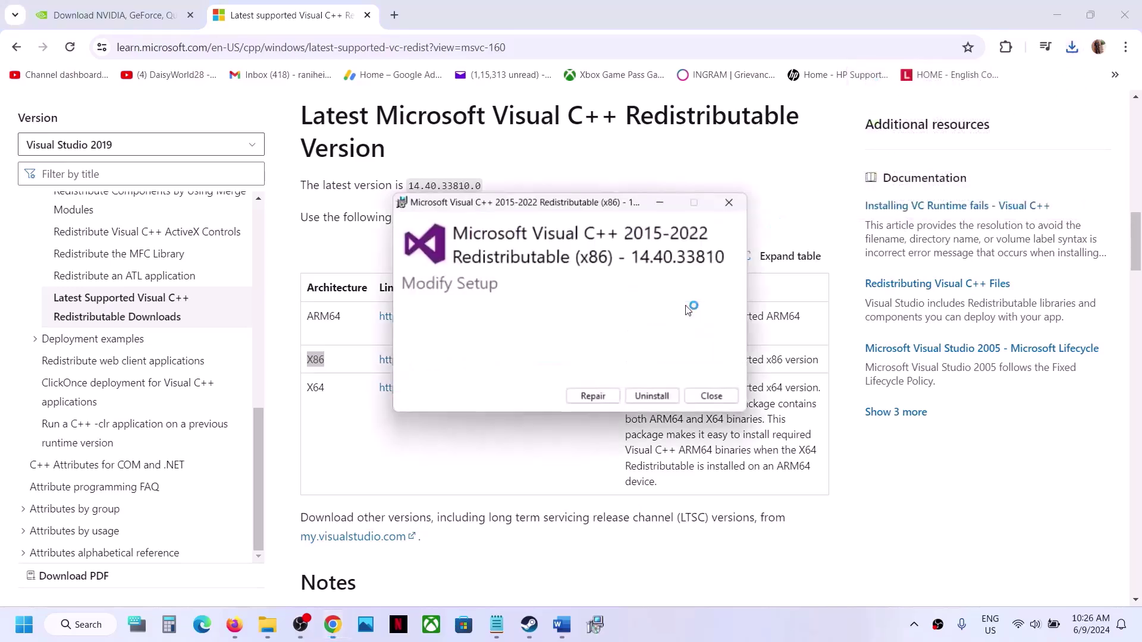
click(595, 397)
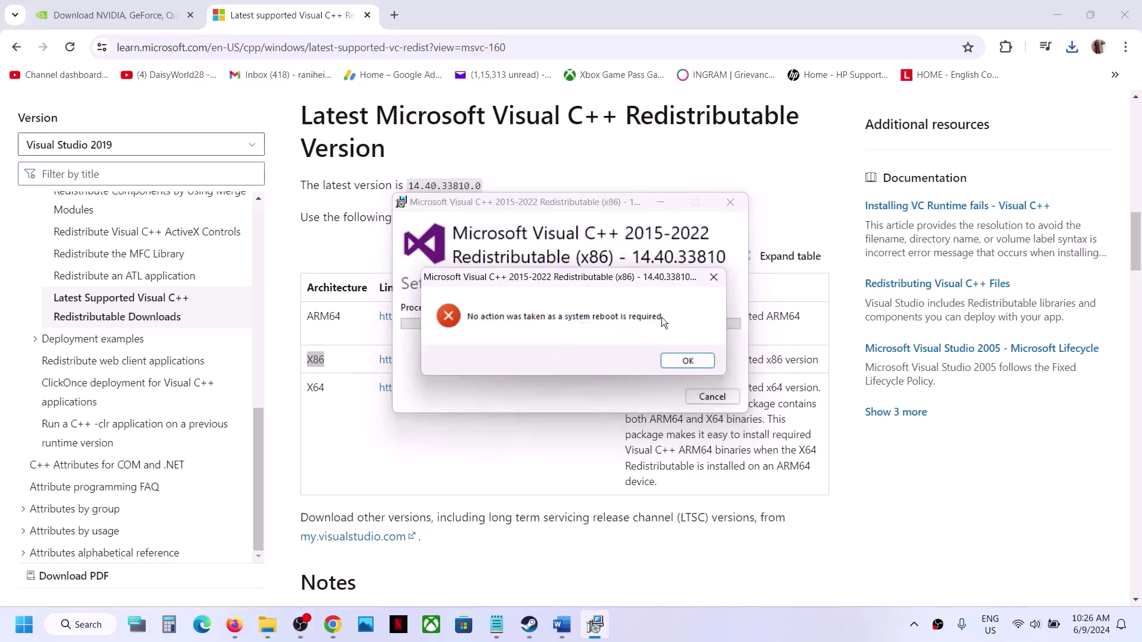
click(685, 360)
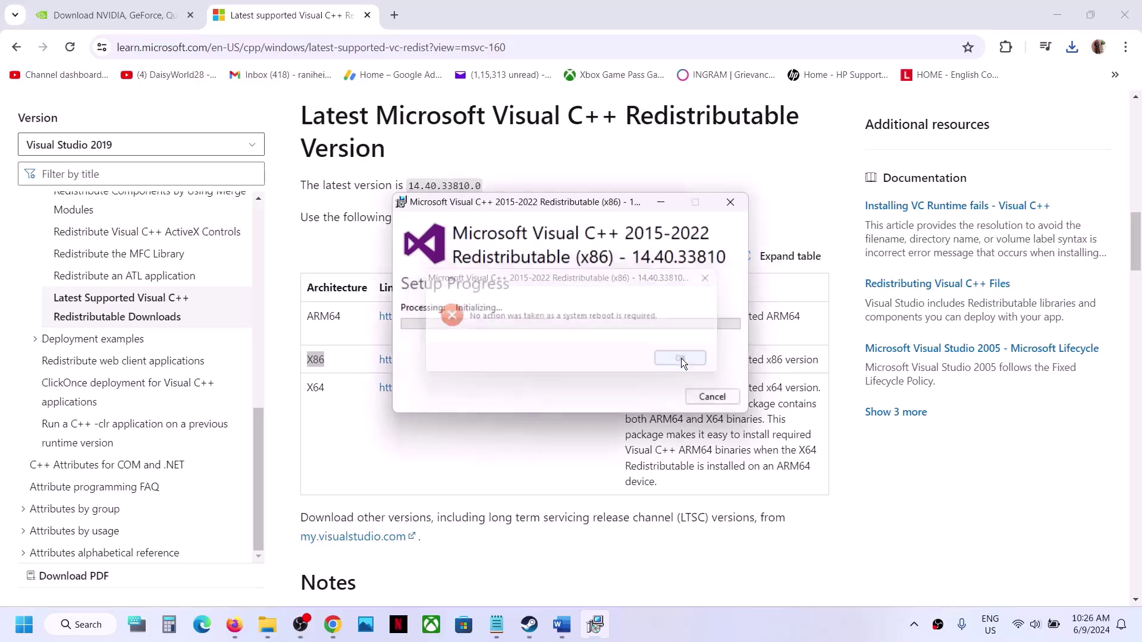
Download the X64 package of the latest Microsoft Visual C++ Redistributable
click(498, 449)
click(407, 393)
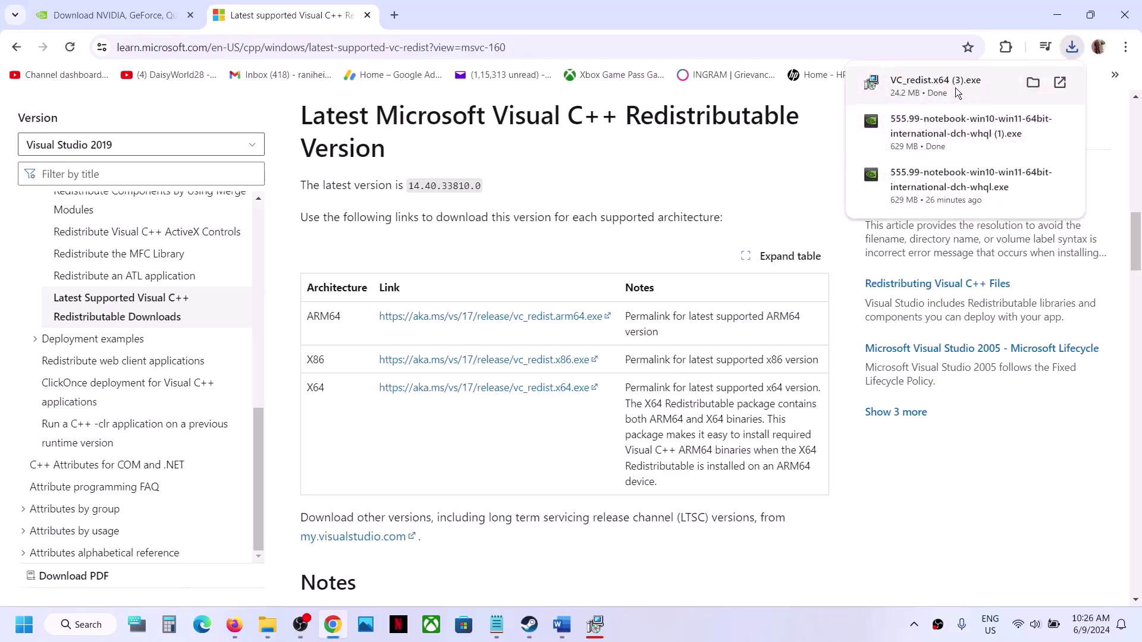
Launch the downloaded VC_redist.x64 installer and try to repair the Visual C++ 2015-2022 Redistributable (x64)
click(955, 87)
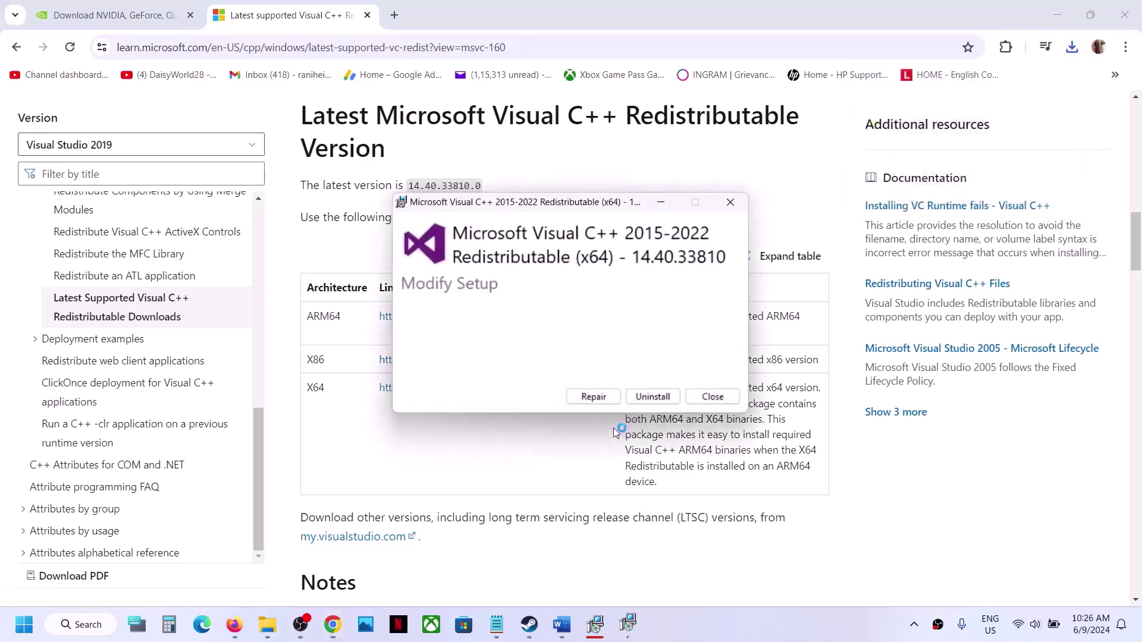
click(591, 395)
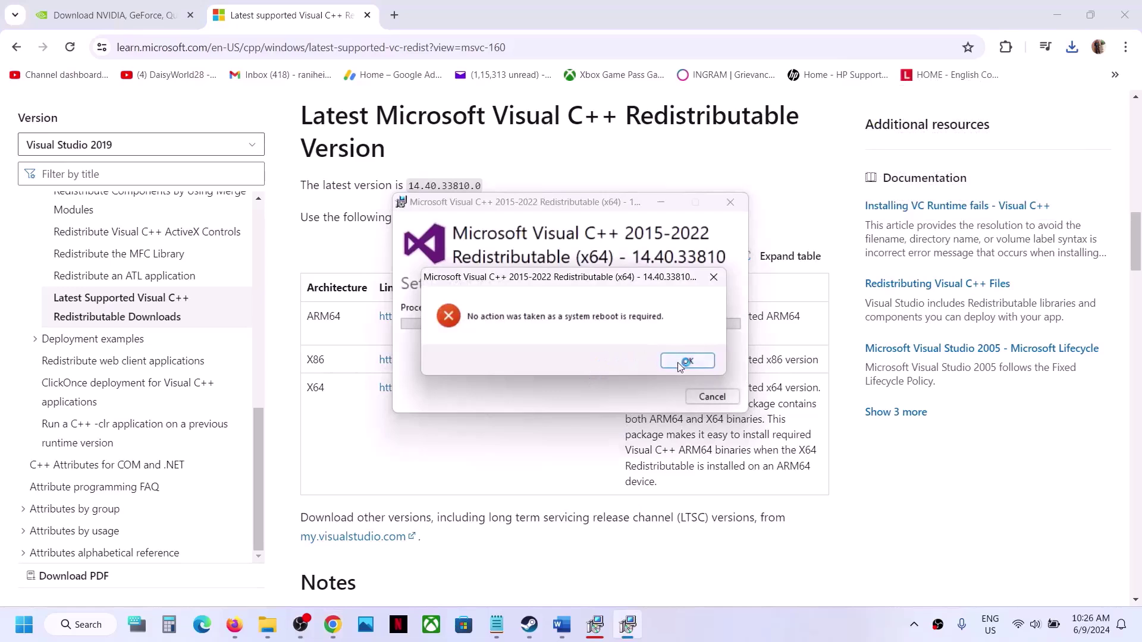
click(681, 363)
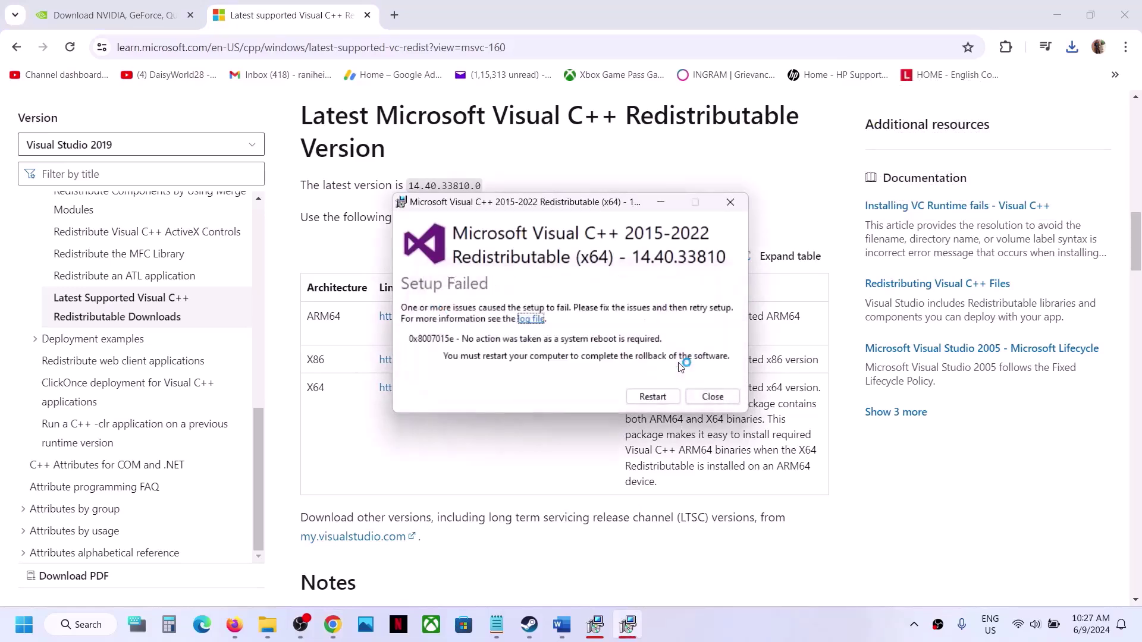
Bring up the x86 redistributable setup window and arrange it side by side with the x64 one to compare them
click(594, 622)
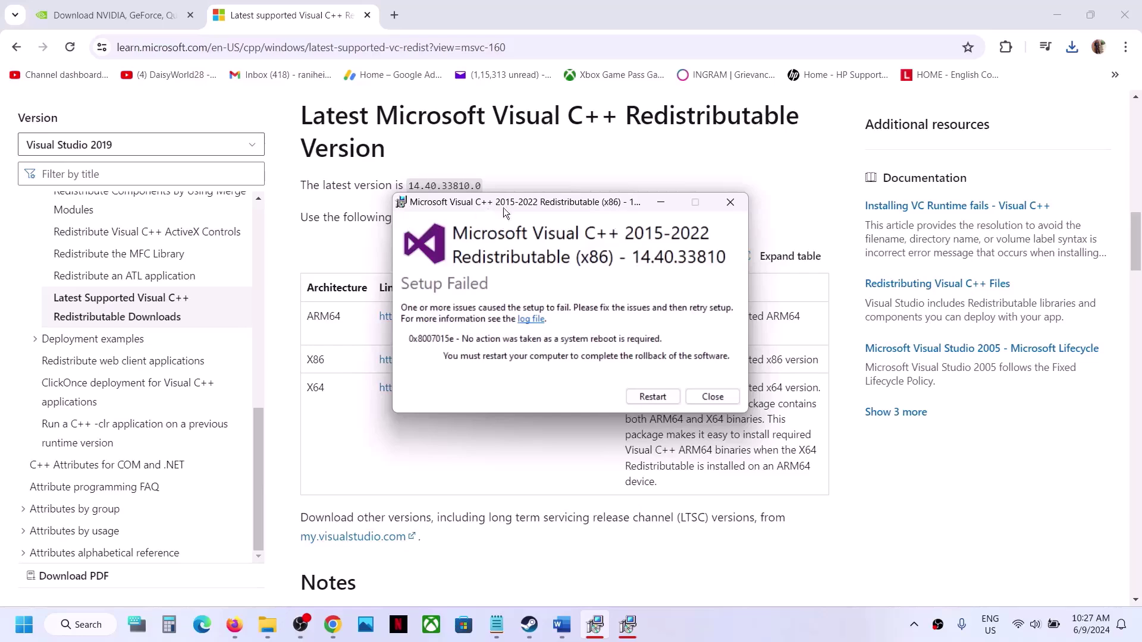
drag(526, 208, 255, 225)
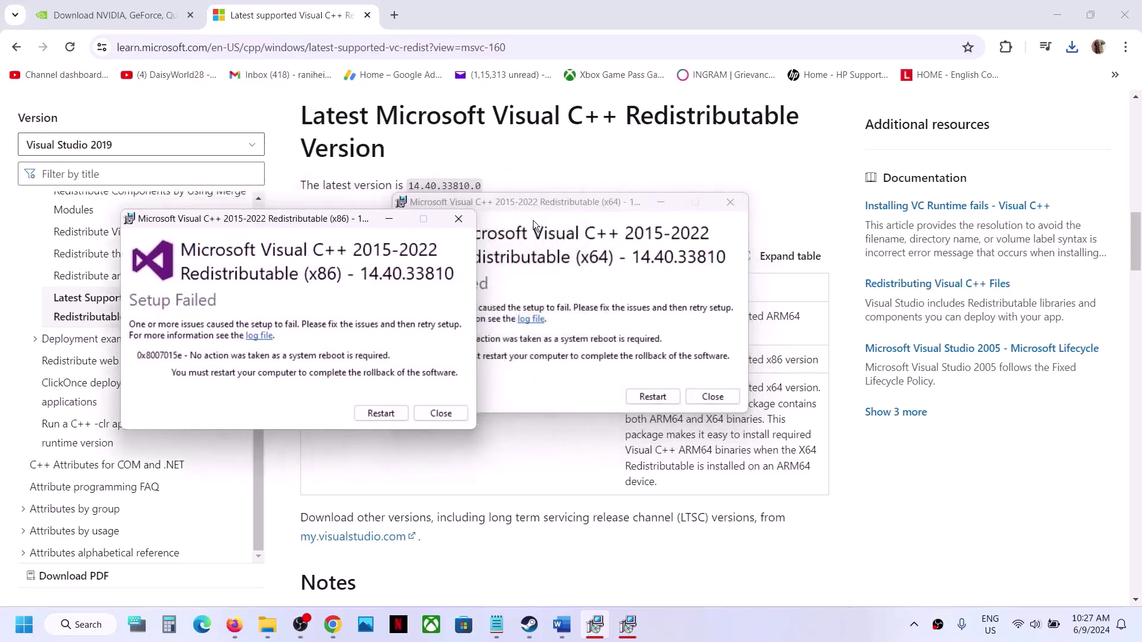
drag(528, 203, 695, 235)
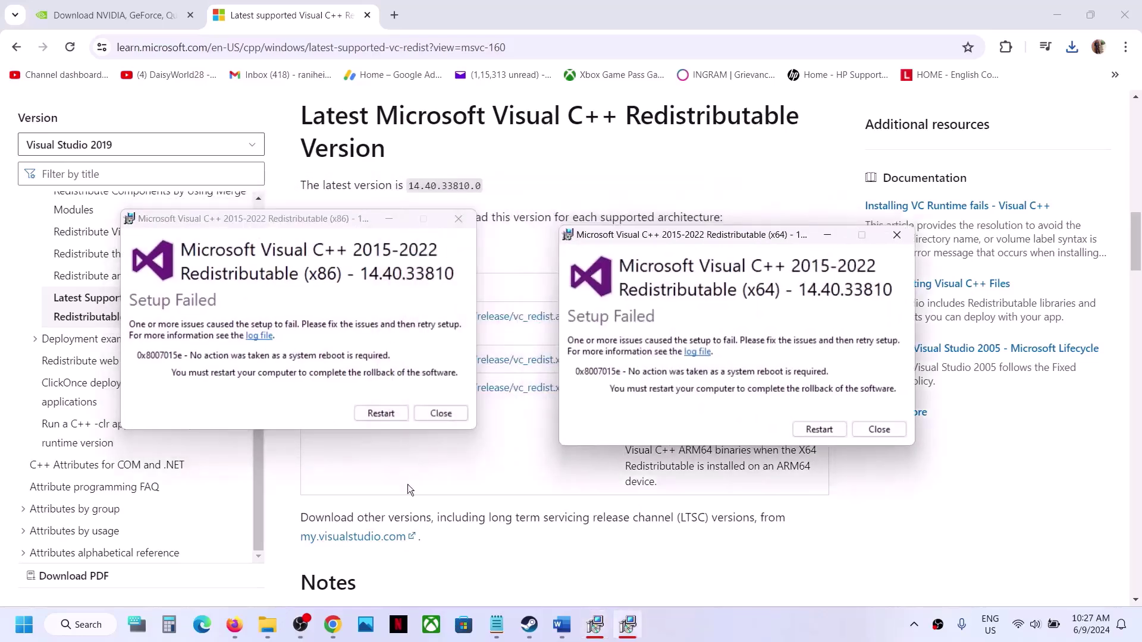
click(403, 499)
Look up the Restart choice in the Windows power options and dismiss them without restarting
click(25, 629)
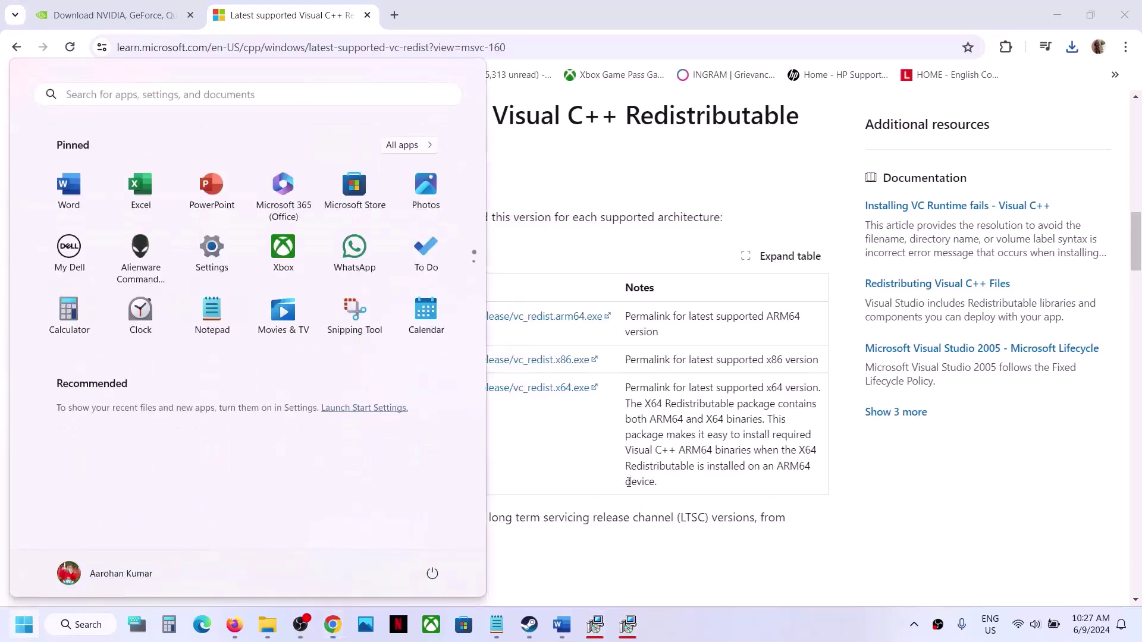
click(433, 573)
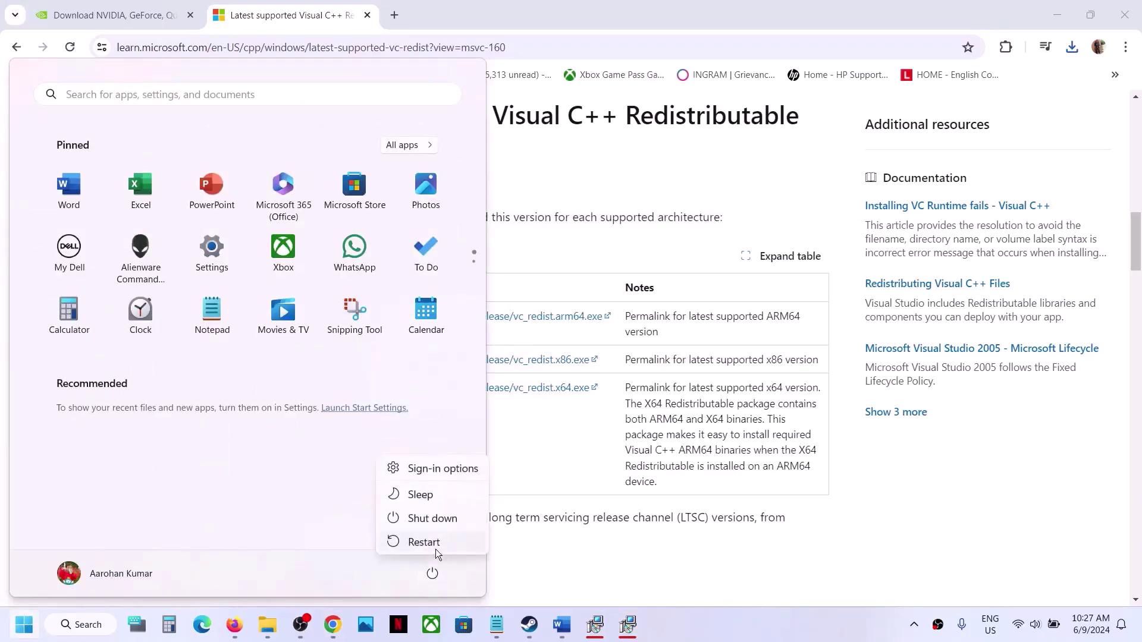
click(591, 527)
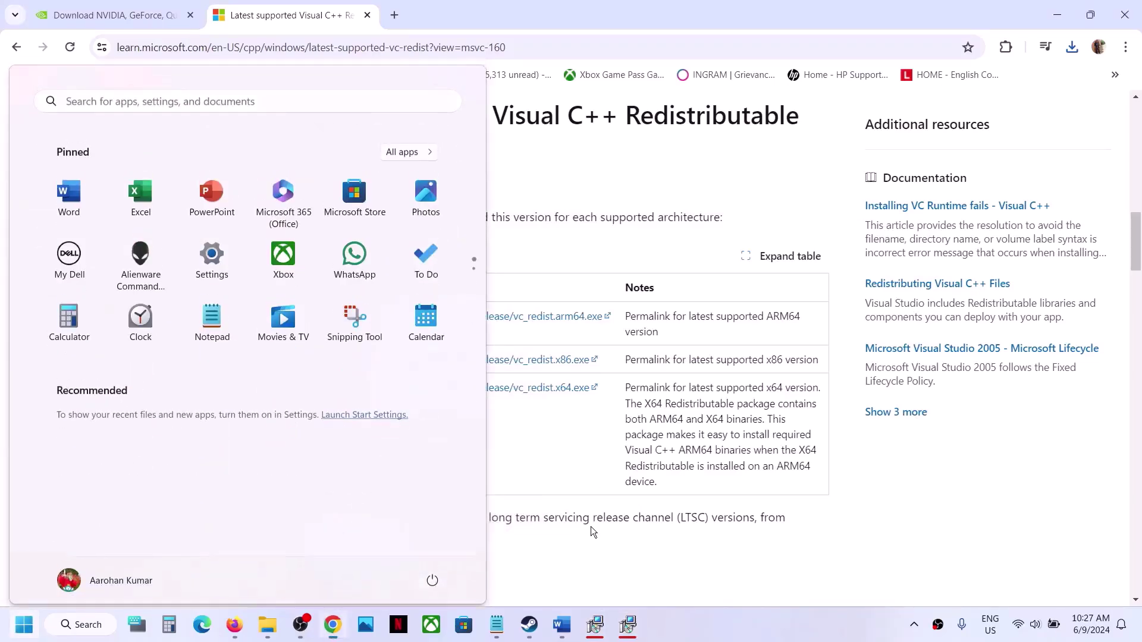
Switch to the Word notes and read Step 11 on increasing the virtual memory
click(530, 625)
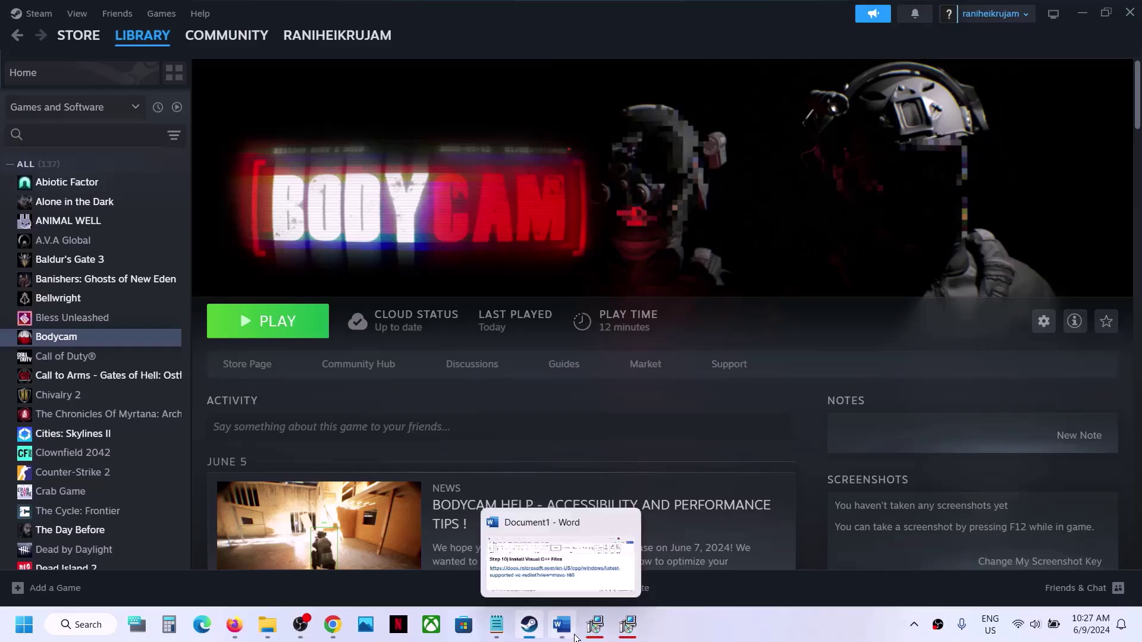
click(562, 625)
scroll(471, 352, down, 5)
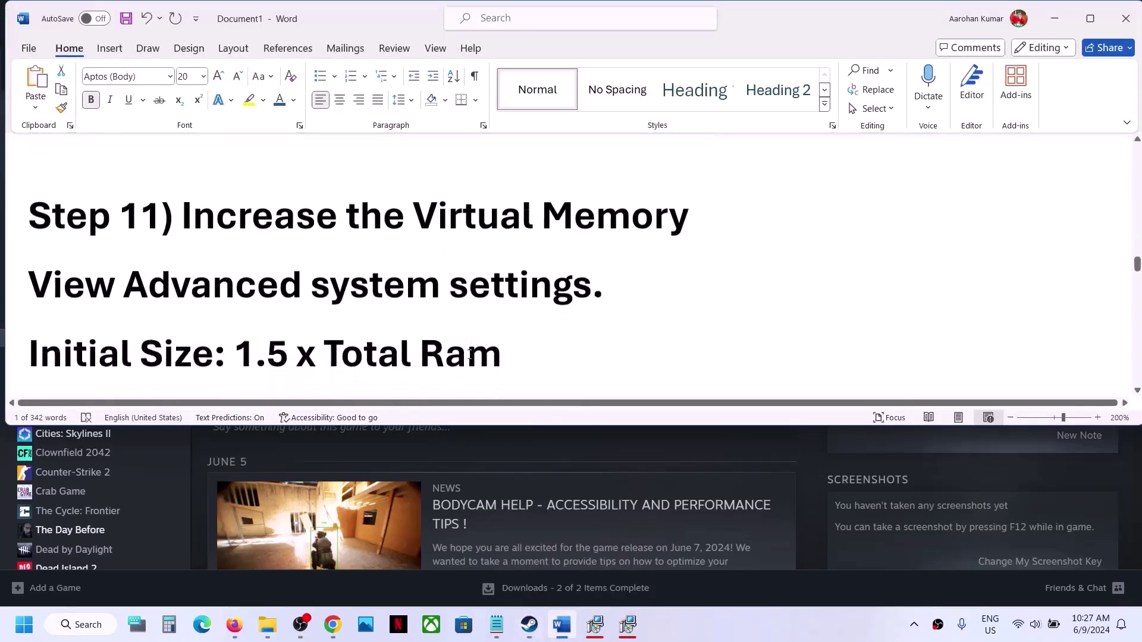
click(808, 541)
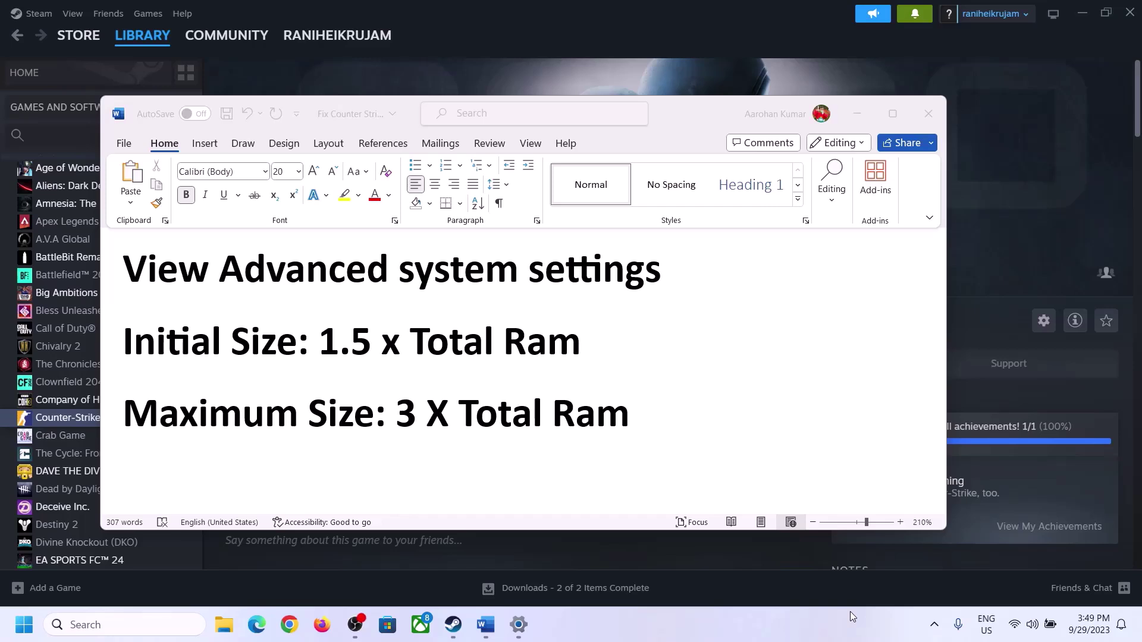
Copy "View Advanced system settings" from the Word notes and open that entry through Windows search
click(161, 273)
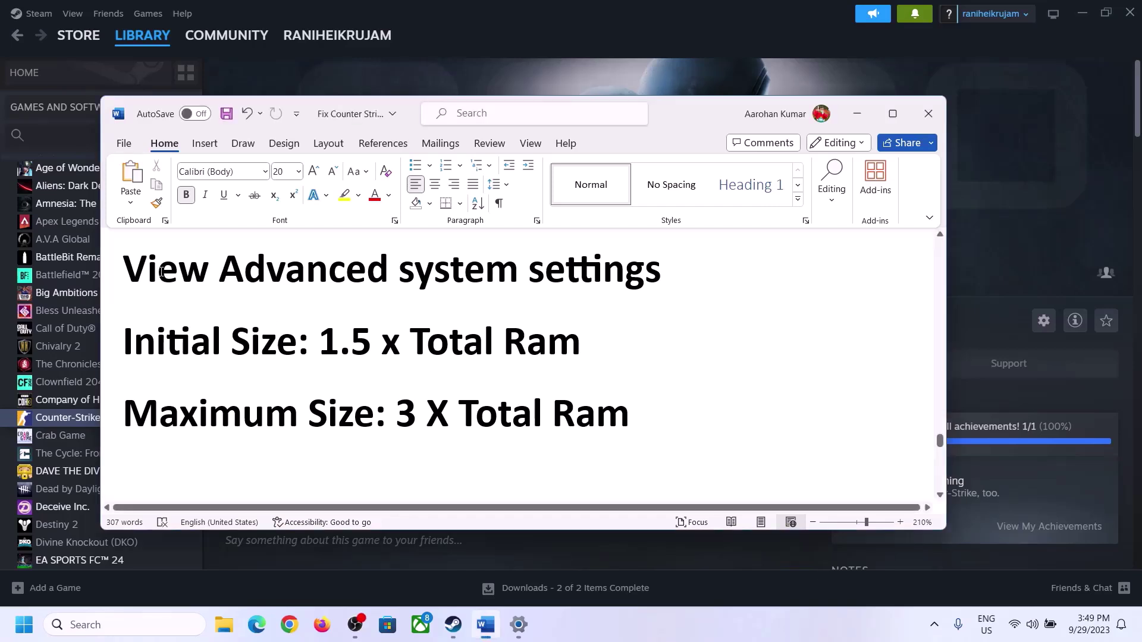
drag(135, 274, 630, 284)
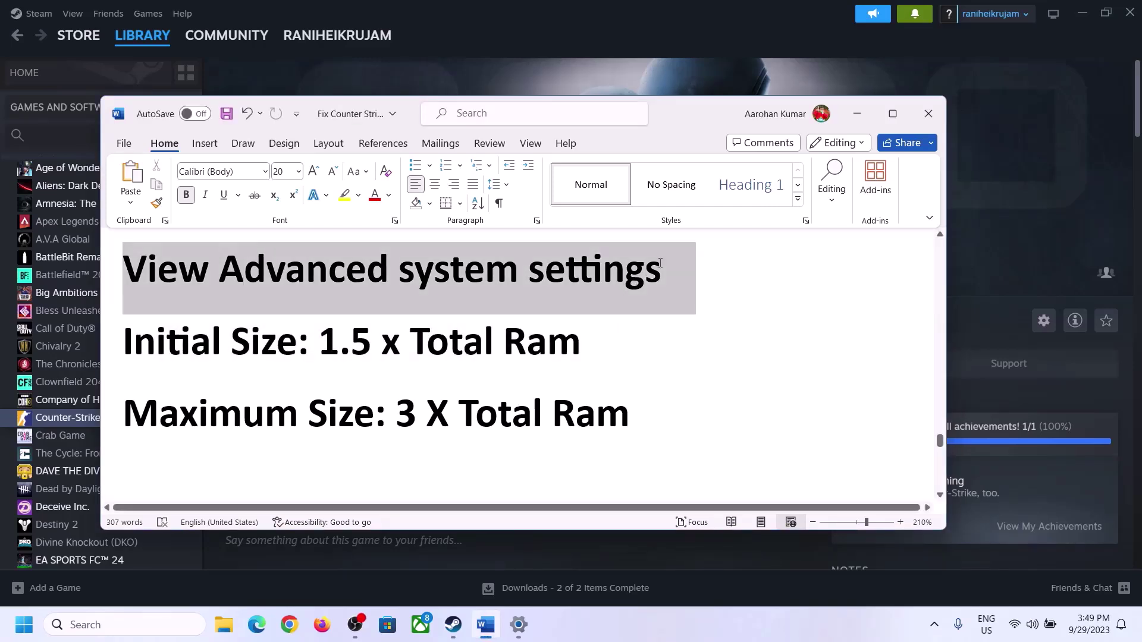
key(ctrl+c)
click(136, 624)
key(ctrl+v)
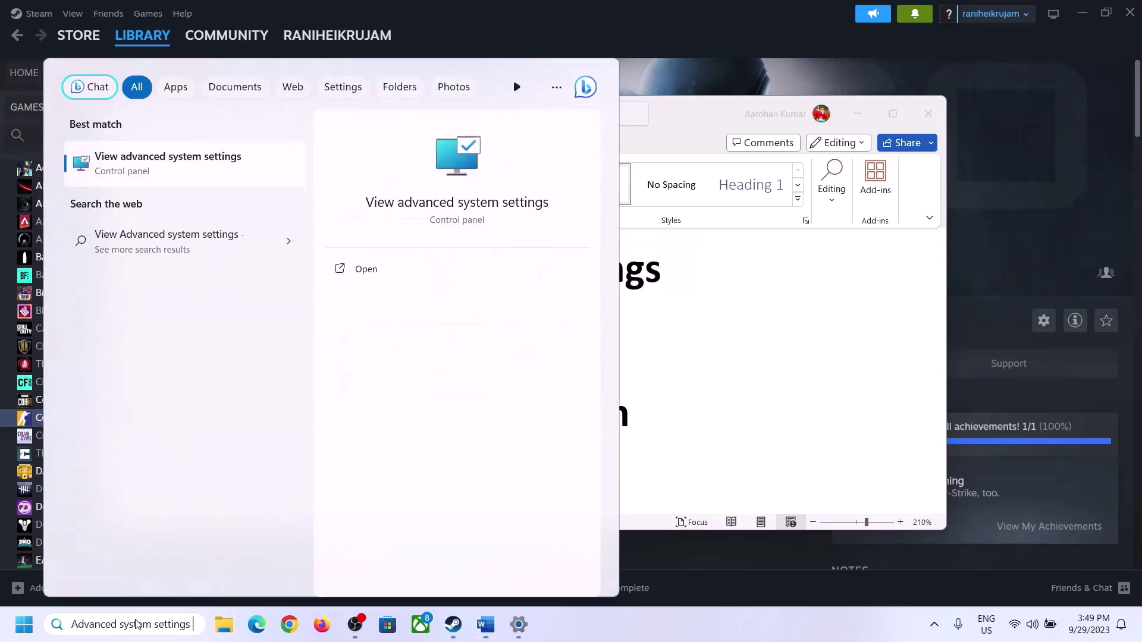
click(160, 171)
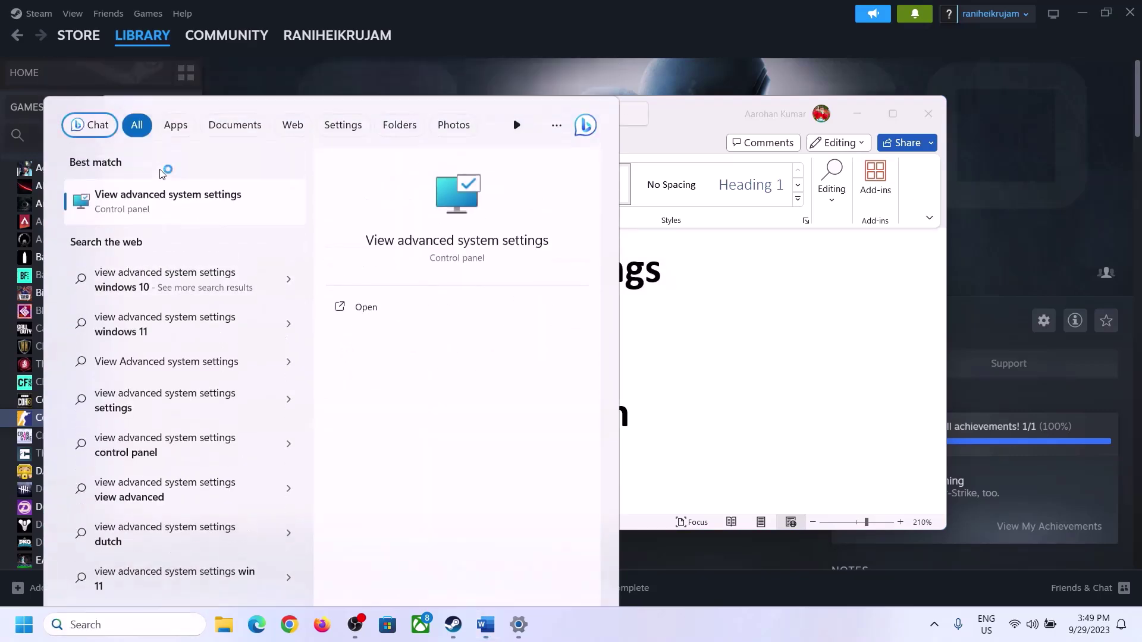
Open the virtual memory settings from the performance options, disable automatic paging file management and choose Custom size for drive C:
drag(237, 115, 511, 207)
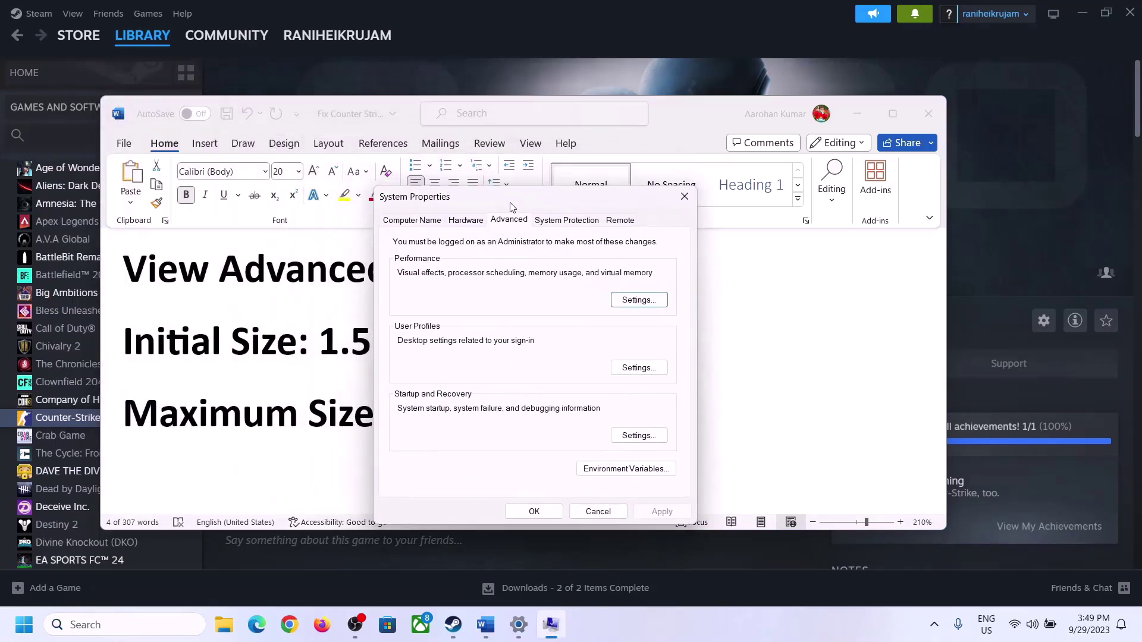
click(640, 301)
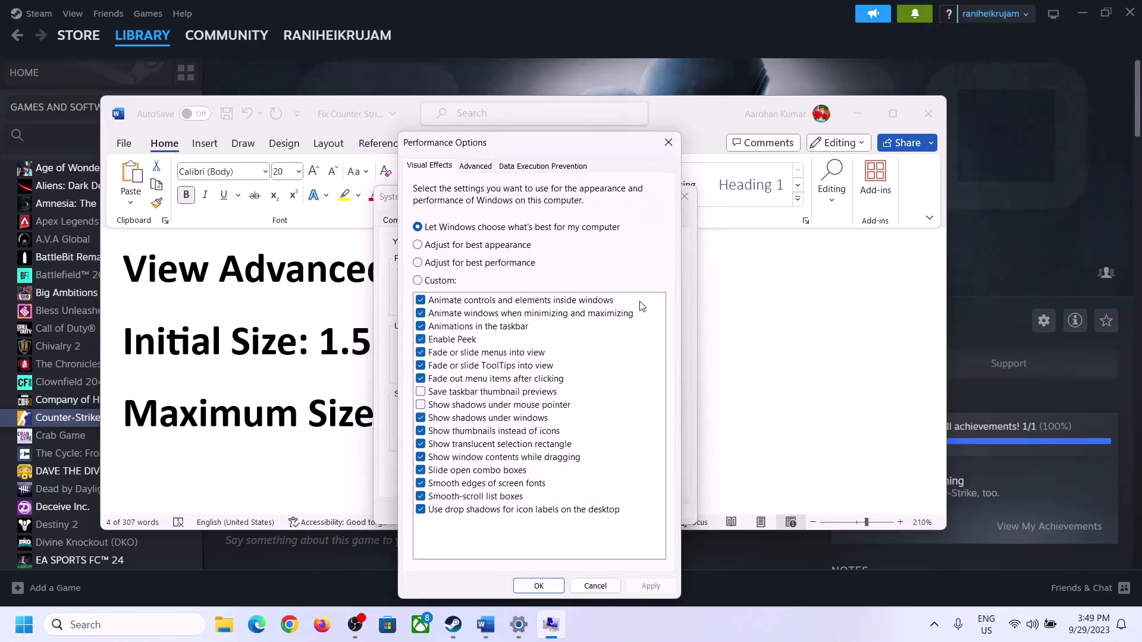
click(480, 167)
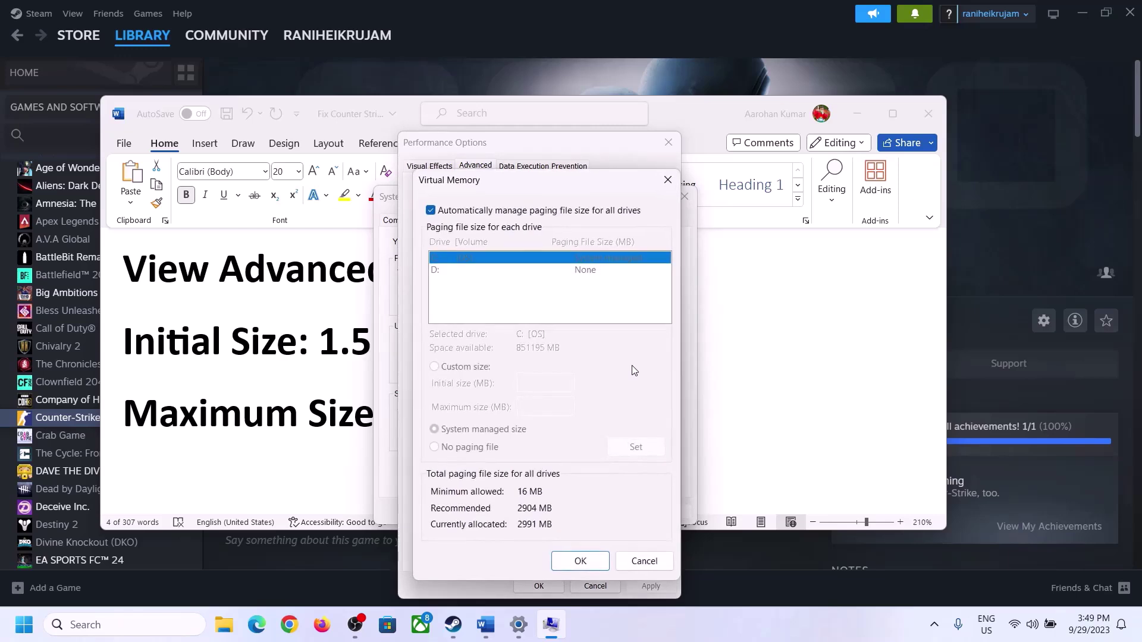
click(431, 211)
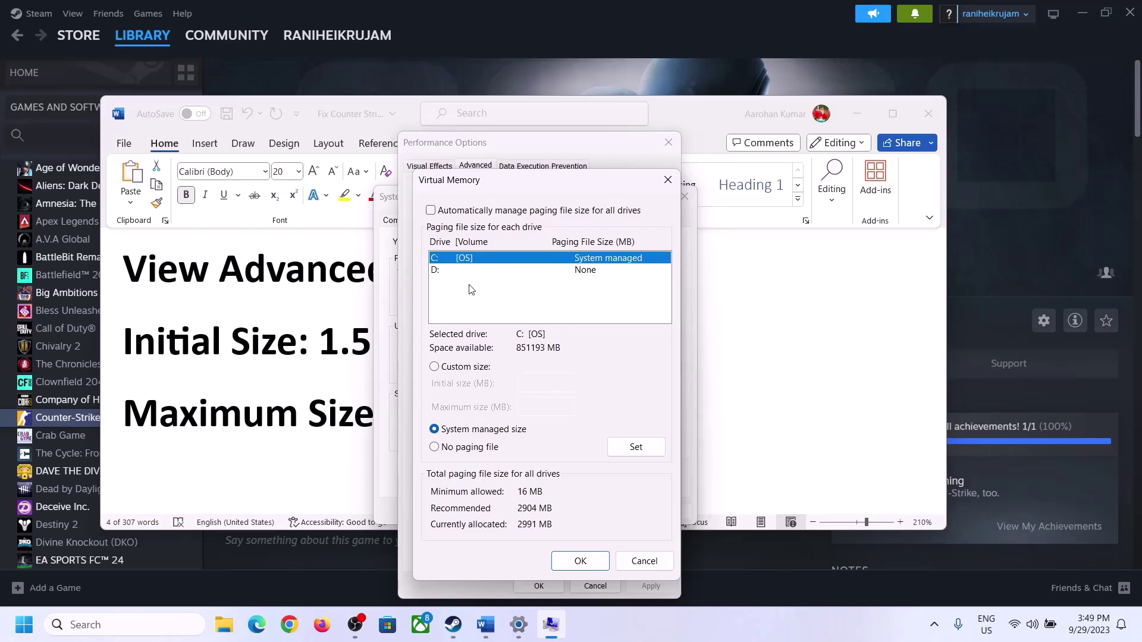
click(435, 368)
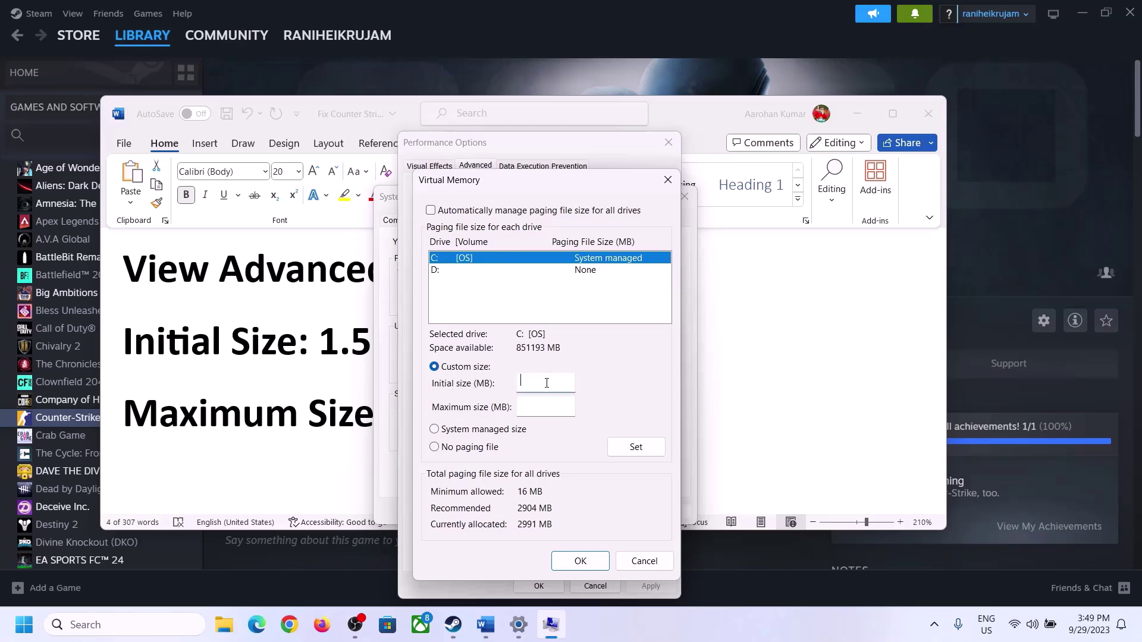
Highlight the "1.5 x Total Ram" initial size formula in the notes and look up the installed RAM in the system's About settings
click(311, 356)
drag(319, 351, 590, 351)
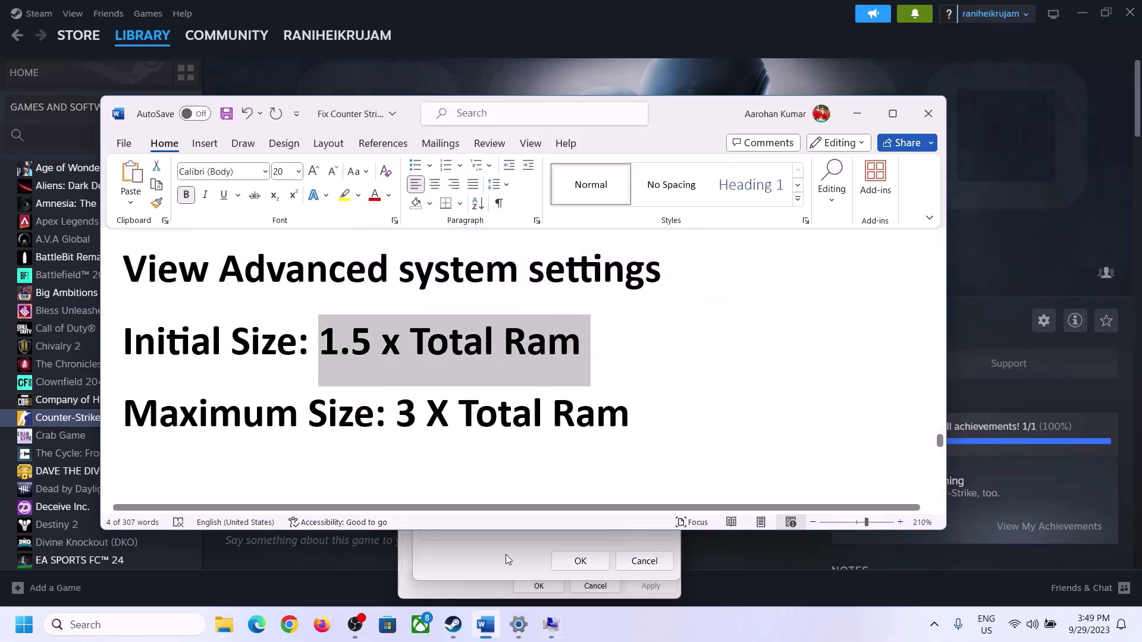
click(519, 626)
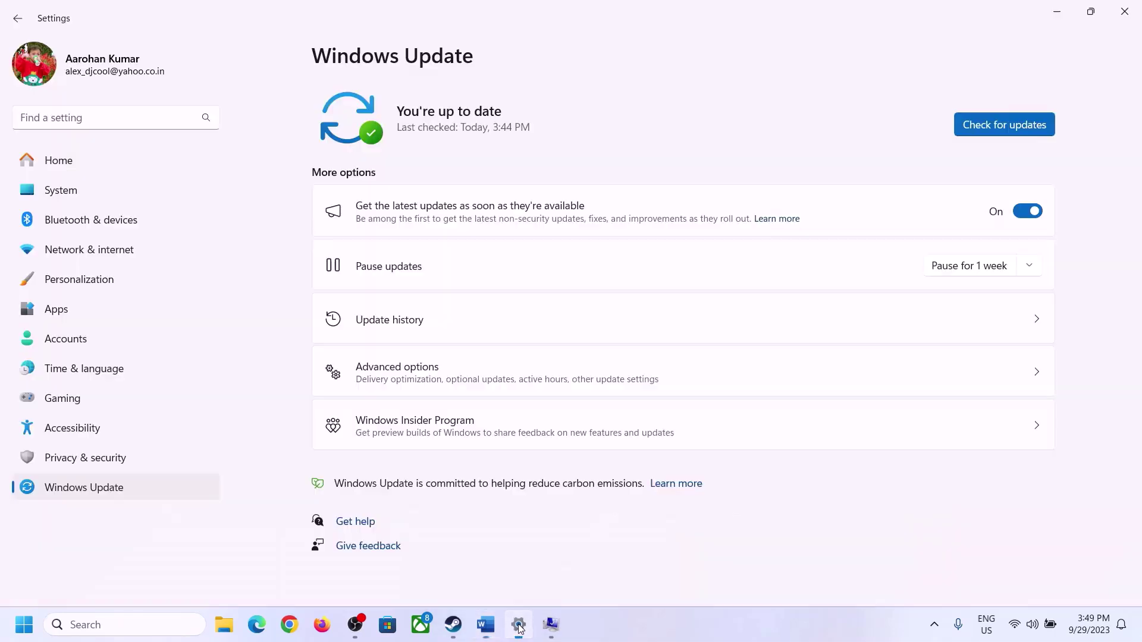
click(52, 199)
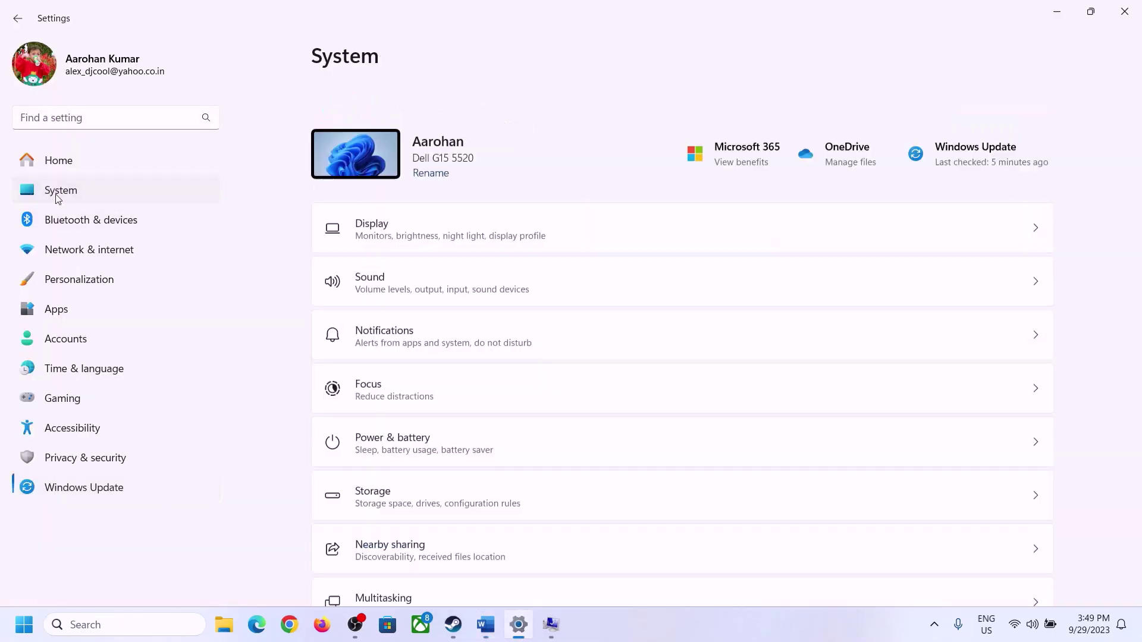
scroll(395, 505, down, 8)
click(377, 566)
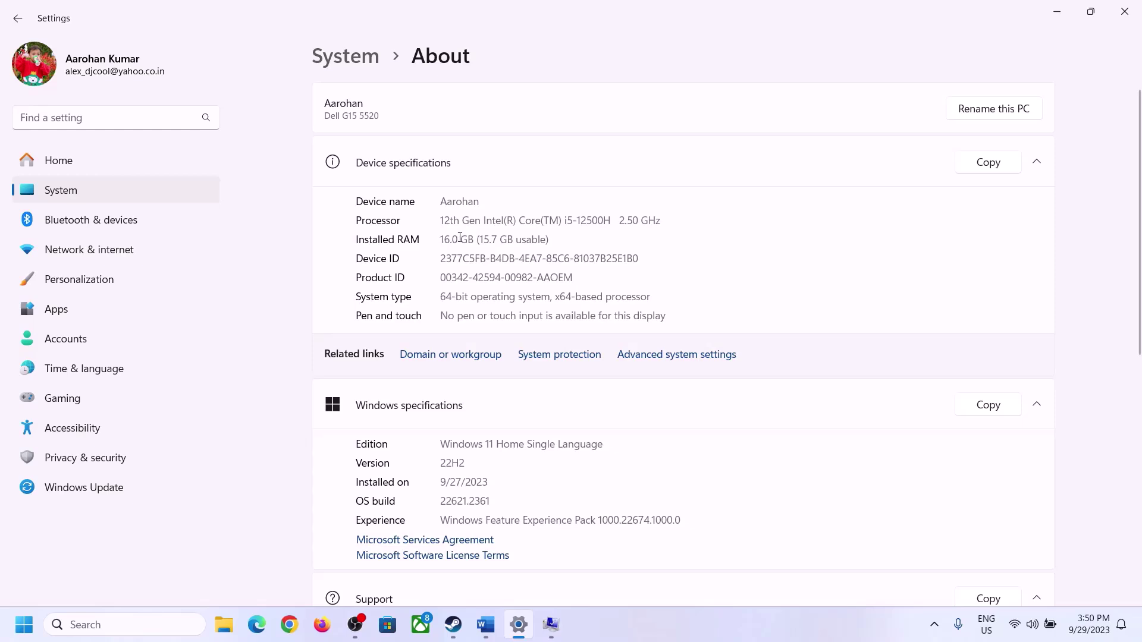
drag(449, 238, 436, 242)
click(449, 238)
drag(451, 239, 434, 238)
Open Calculator by running calc and place it beside the size formulas in the Word notes
click(551, 625)
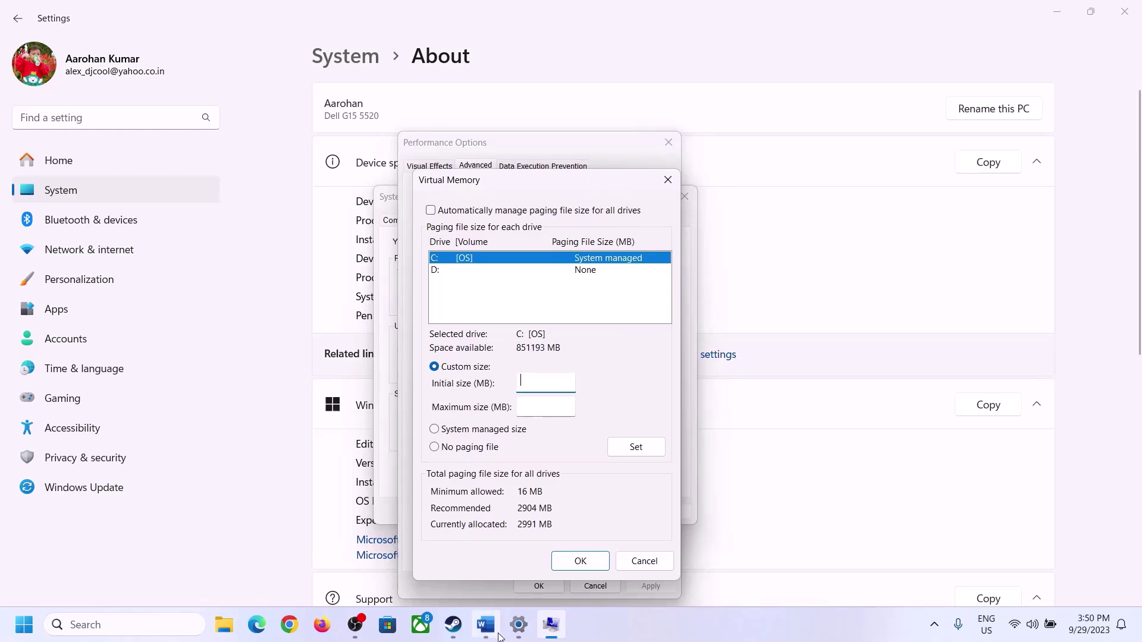
mouse_move(508, 605)
mouse_move(515, 551)
key(super+r)
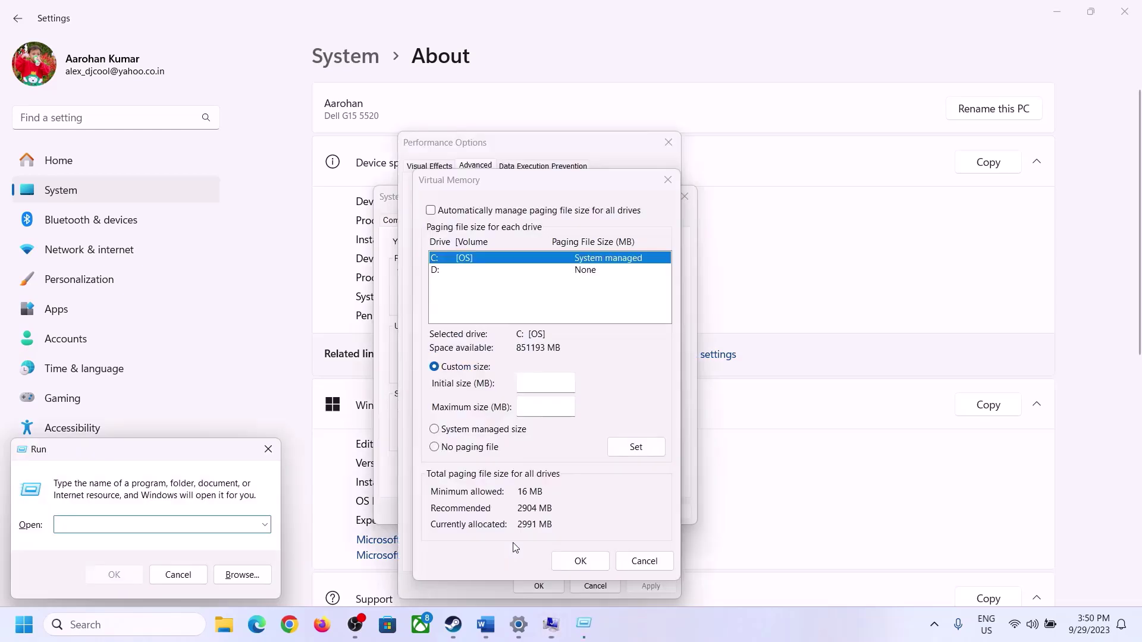
text(calc)
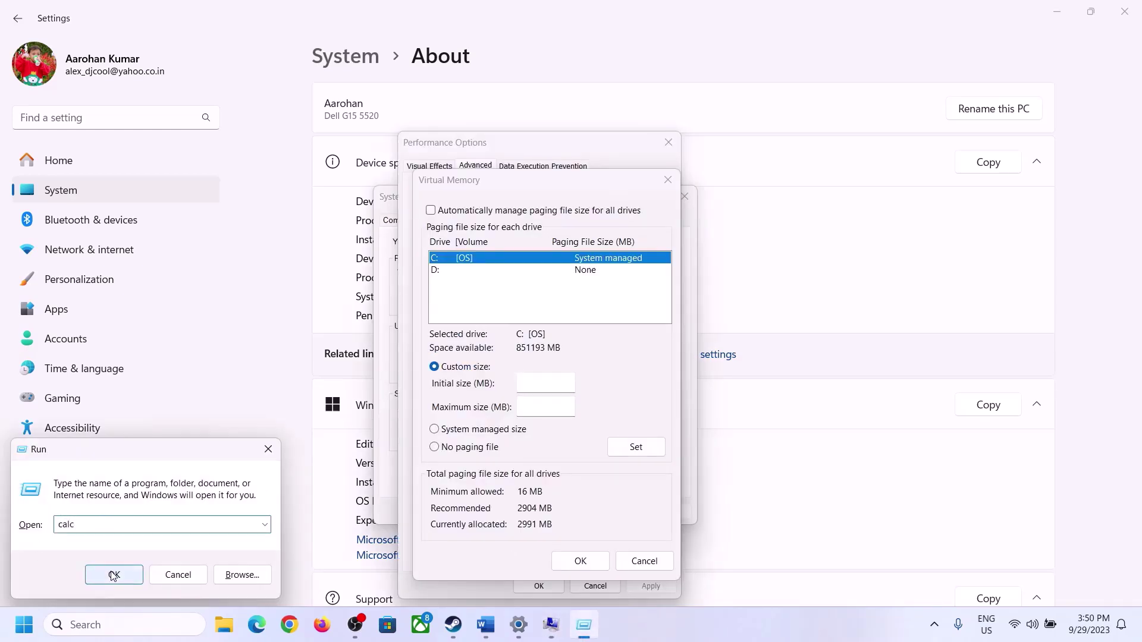
click(114, 574)
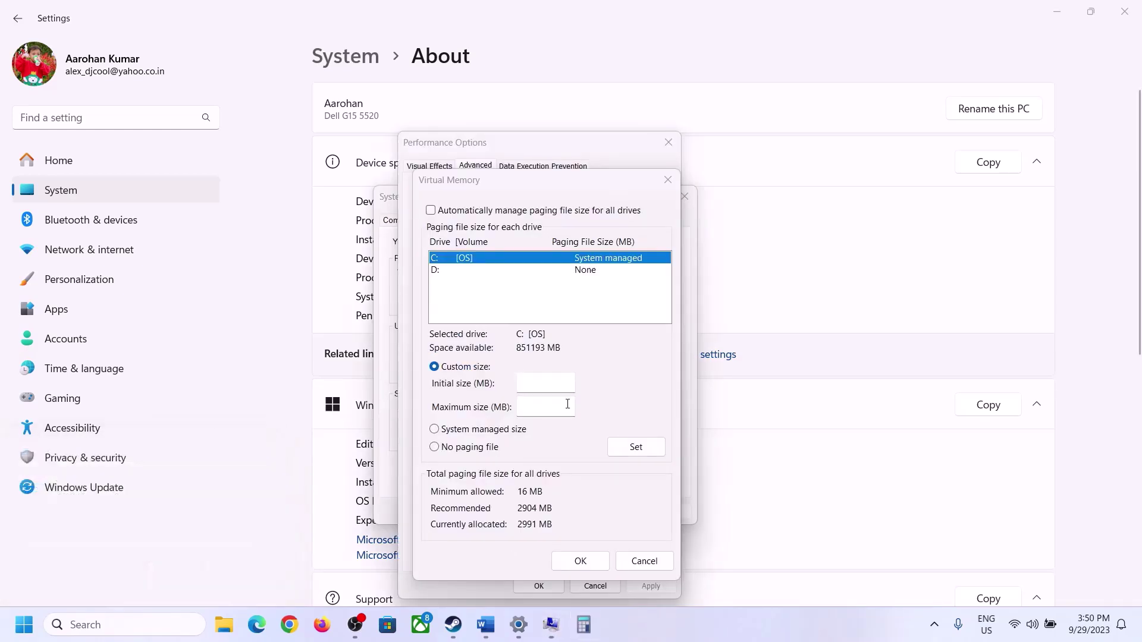
drag(143, 22, 834, 196)
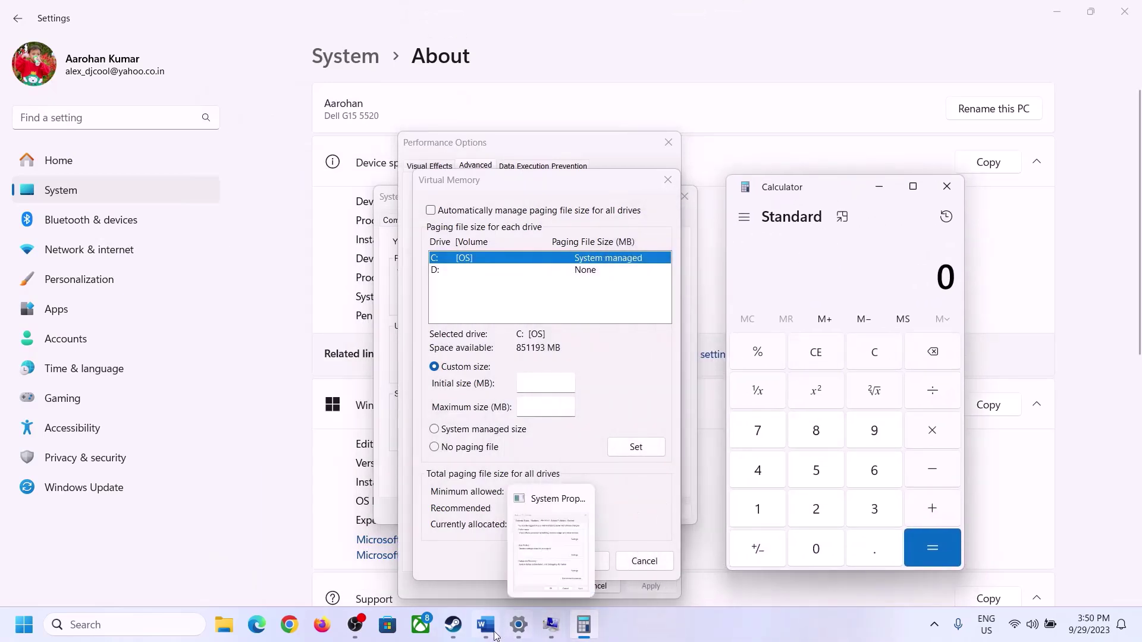
click(441, 555)
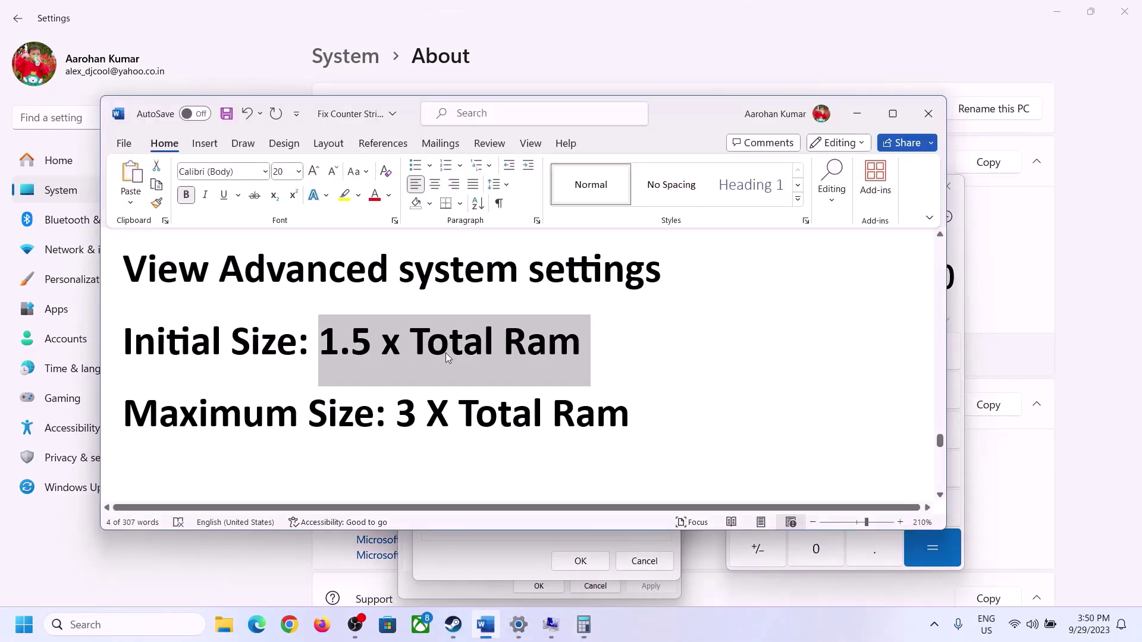
click(728, 535)
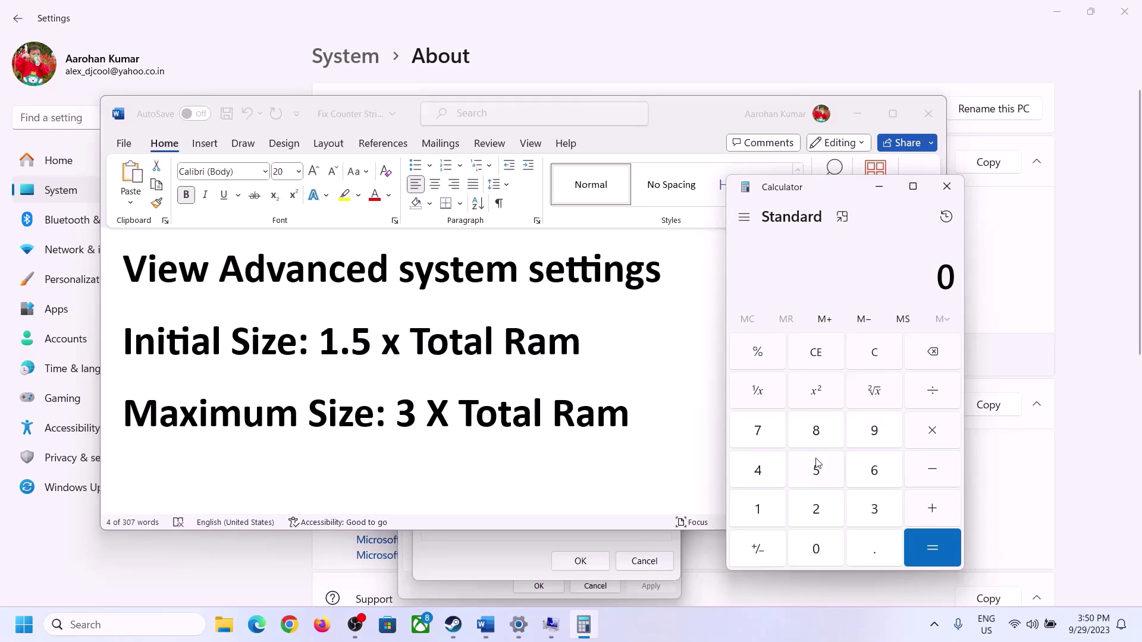
Calculate 16 × 1024 in Calculator to convert the installed RAM from GB to MB
click(759, 513)
click(870, 481)
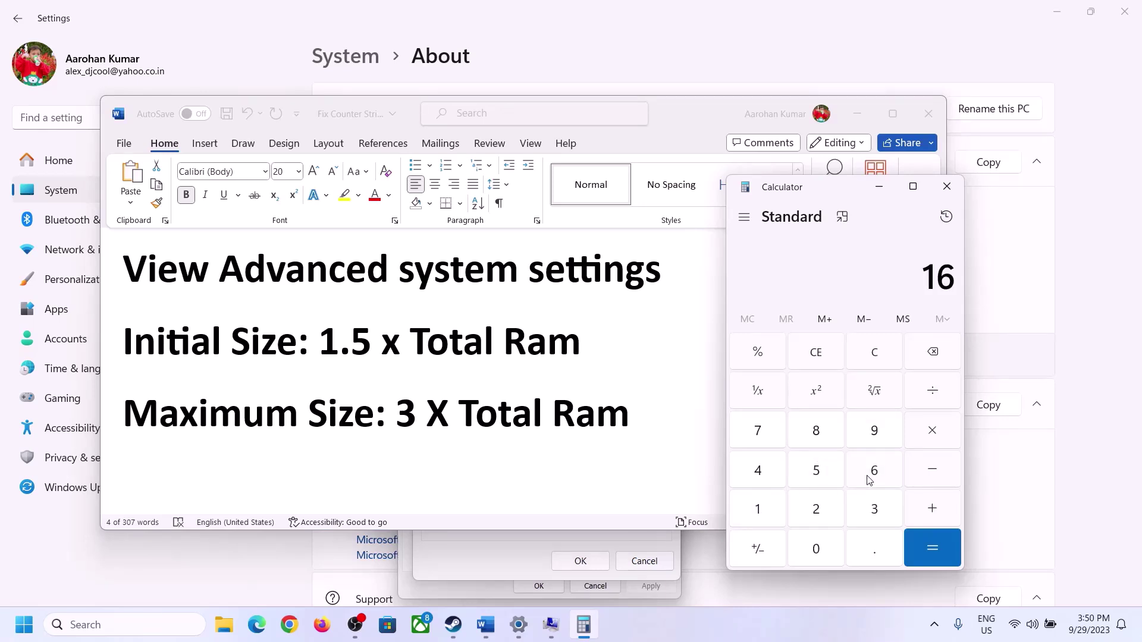
click(873, 365)
click(767, 510)
click(854, 473)
click(931, 439)
click(756, 512)
click(818, 551)
click(818, 513)
click(763, 474)
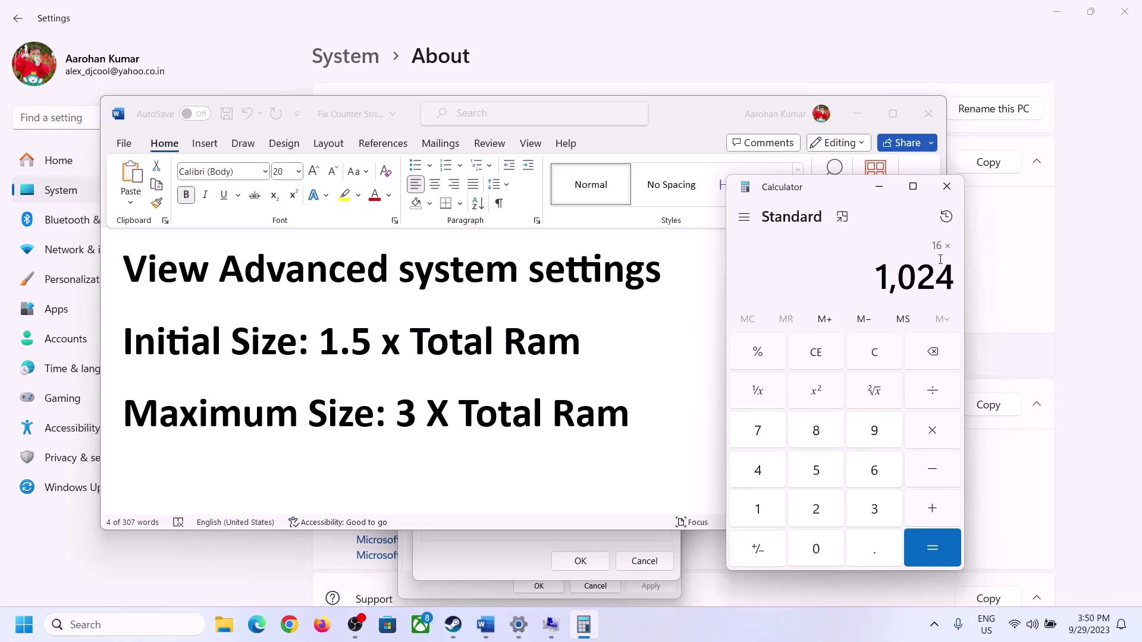
click(932, 551)
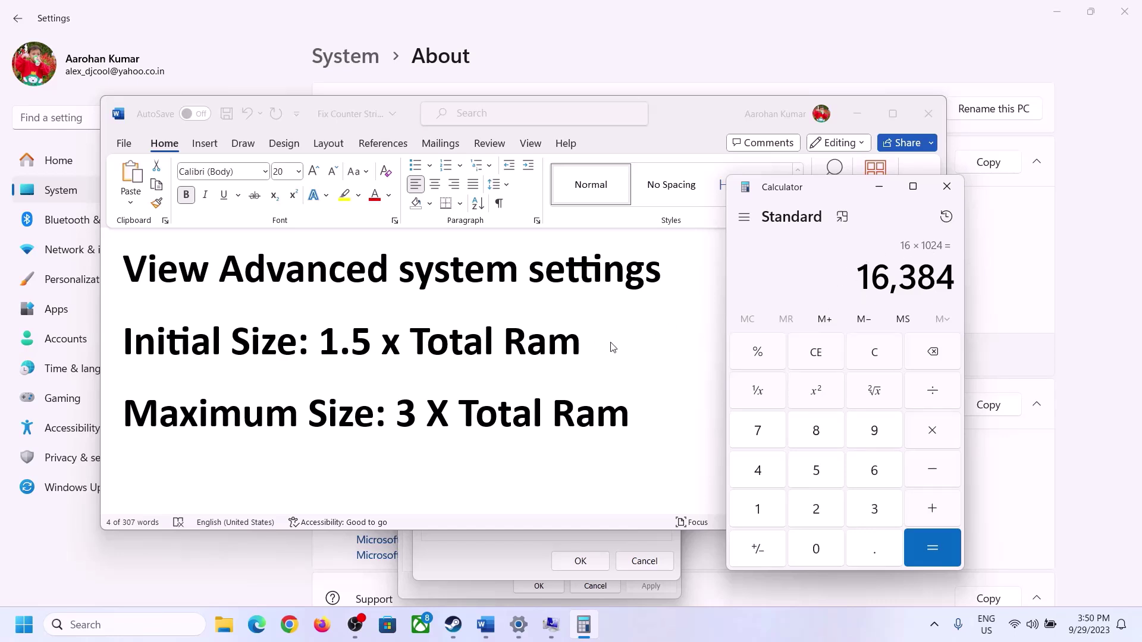
Multiply the converted RAM size of 16384 MB by 1.5 in Calculator to get the initial paging file size
click(933, 436)
click(773, 513)
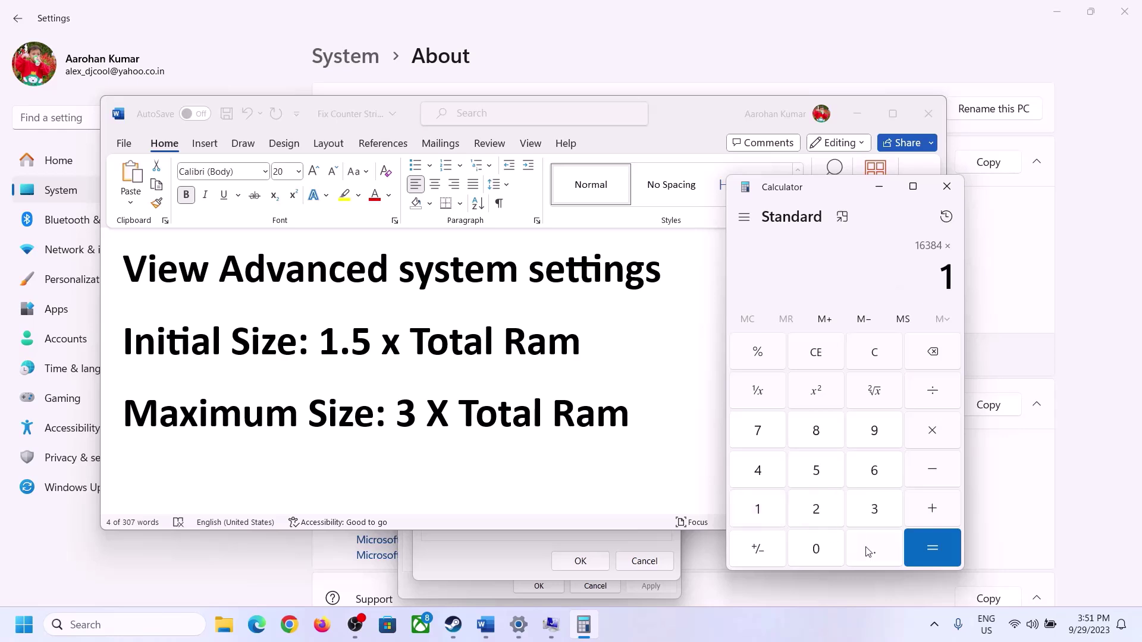
click(869, 552)
click(826, 476)
click(931, 542)
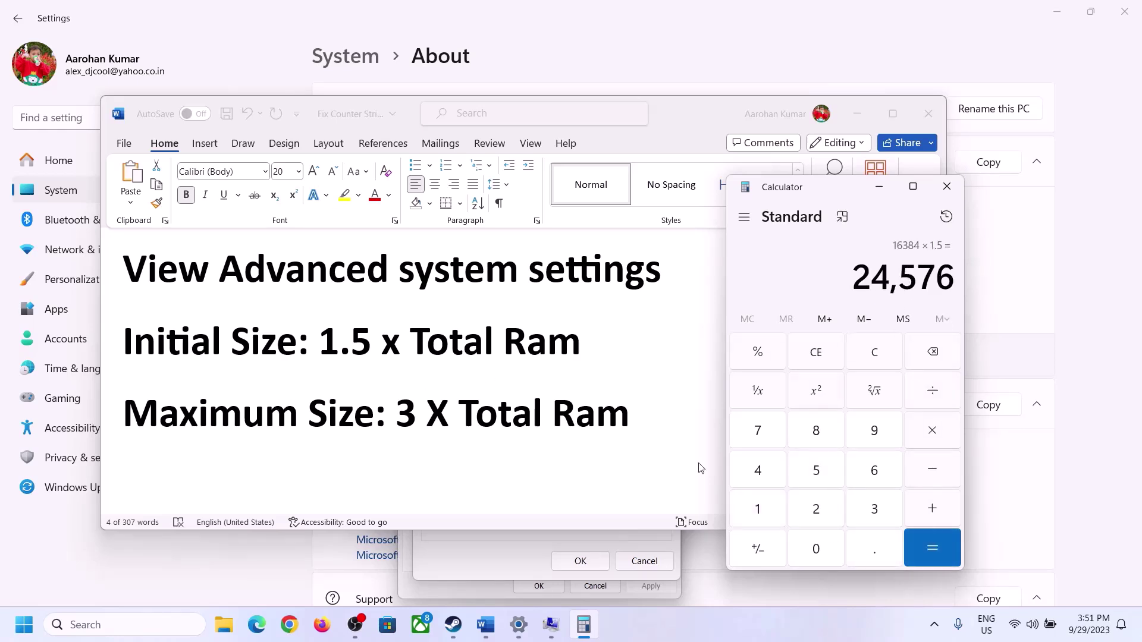
Set the custom initial paging file size for drive C: to 24576 MB
click(523, 545)
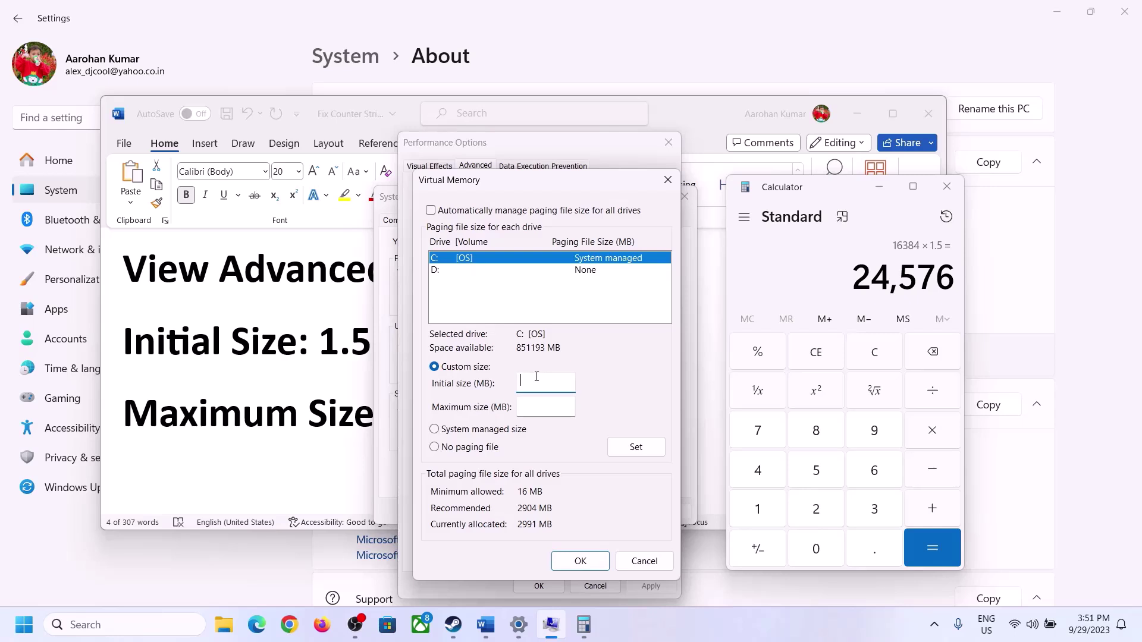
text(24576)
click(571, 405)
Check the maximum size formula in the Word notes and the installed RAM in the About settings, with Calculator cleared
click(354, 425)
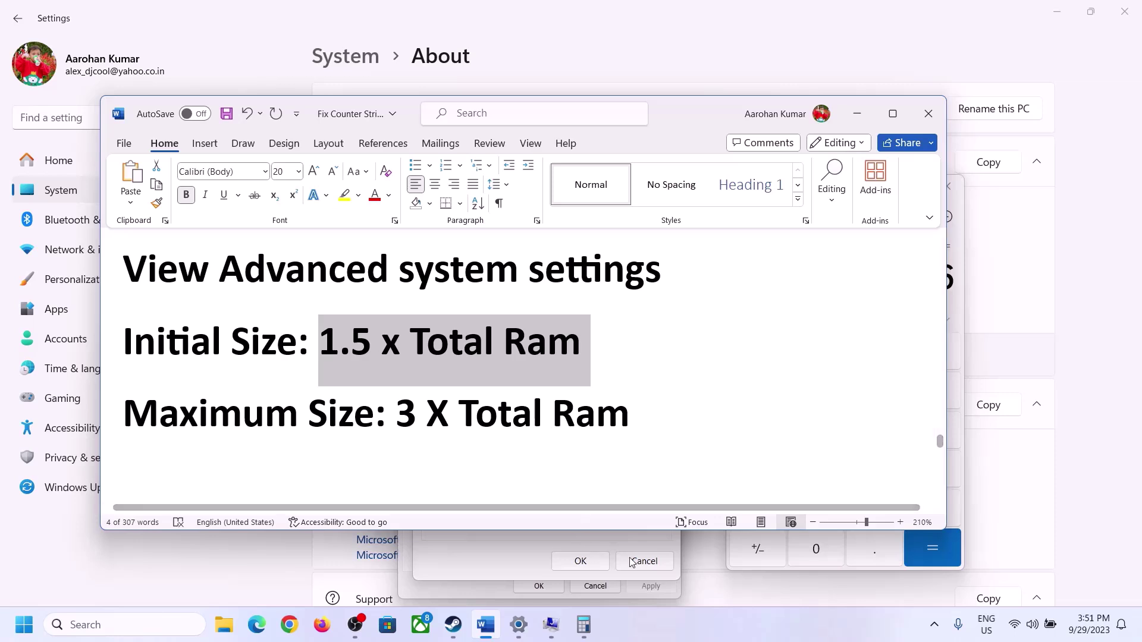
click(960, 309)
click(875, 365)
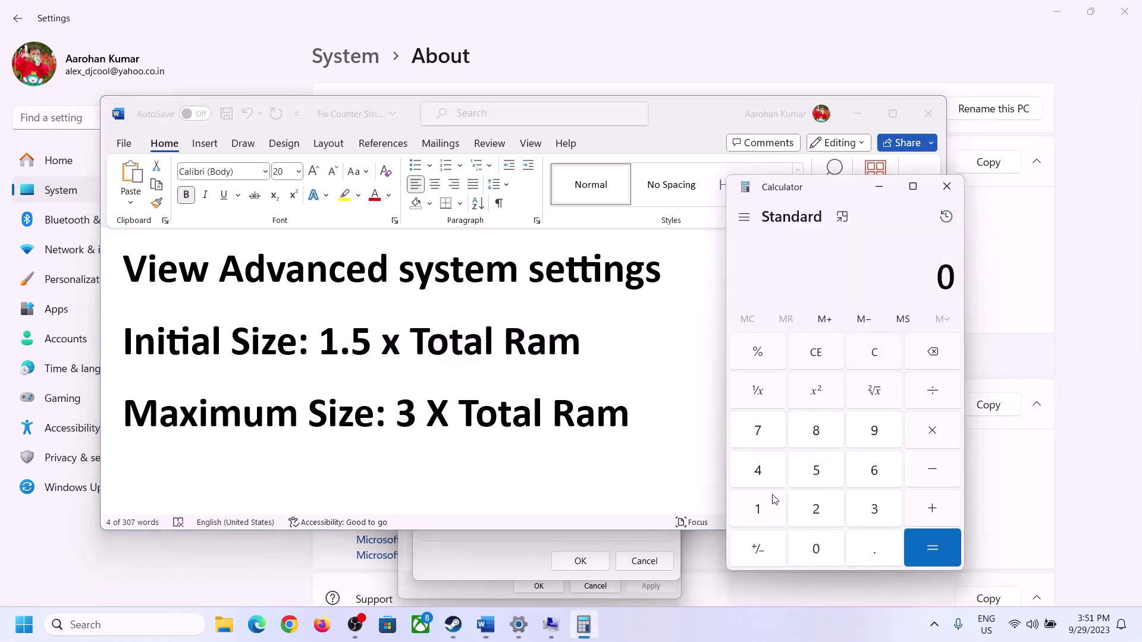
click(519, 625)
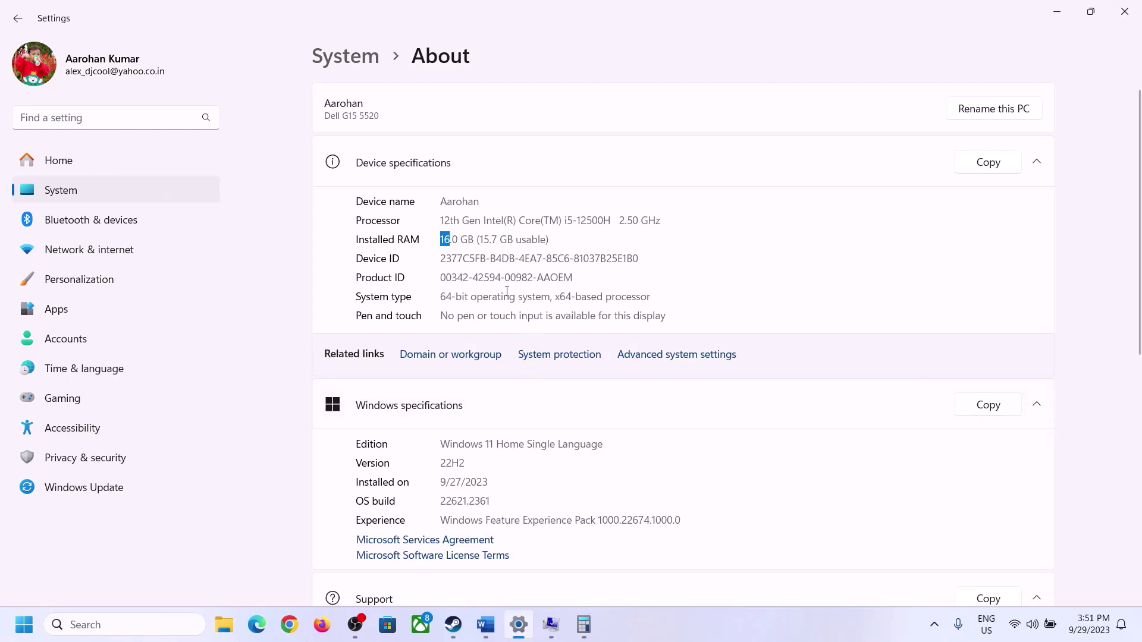
click(583, 624)
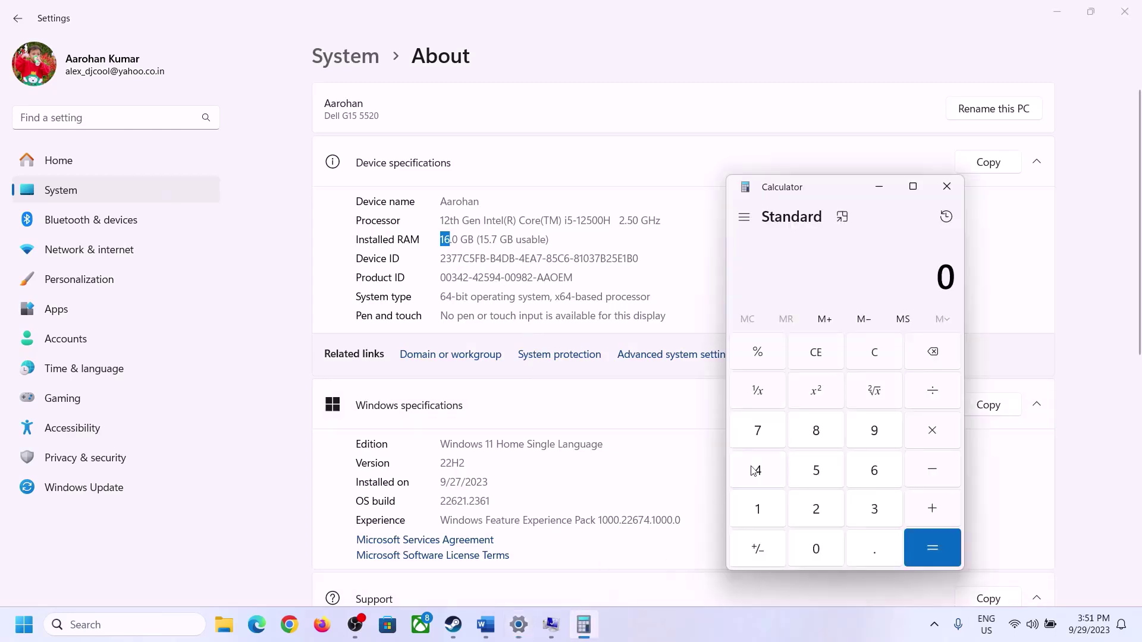
Recalculate the installed RAM in MB as 16 × 1024 in Calculator
click(764, 507)
click(866, 473)
click(927, 432)
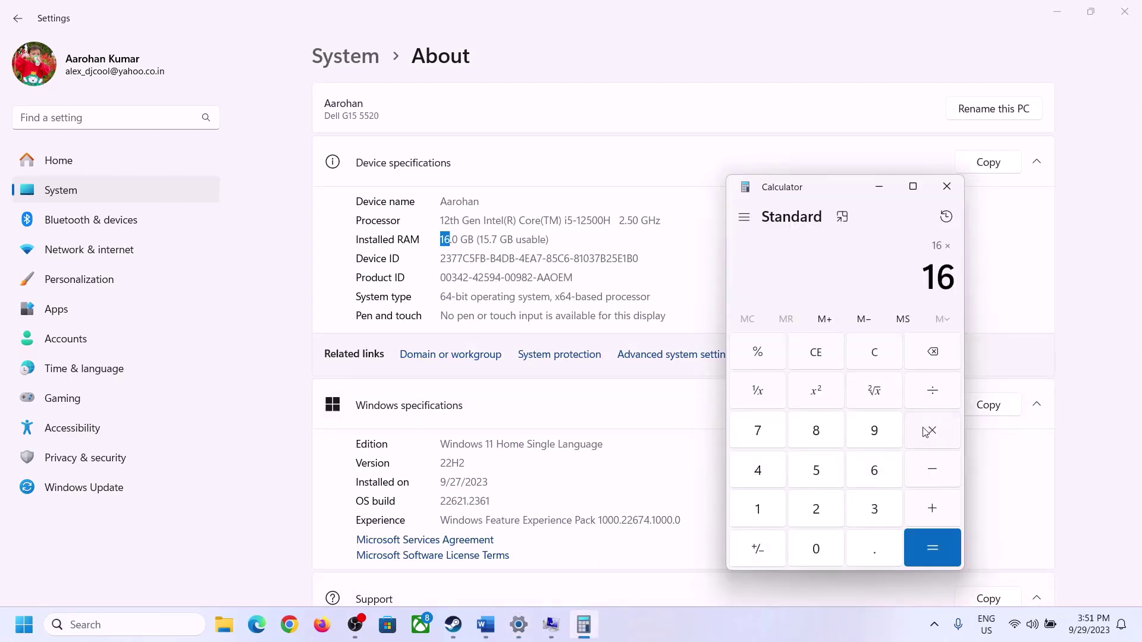
click(765, 505)
click(807, 546)
click(815, 506)
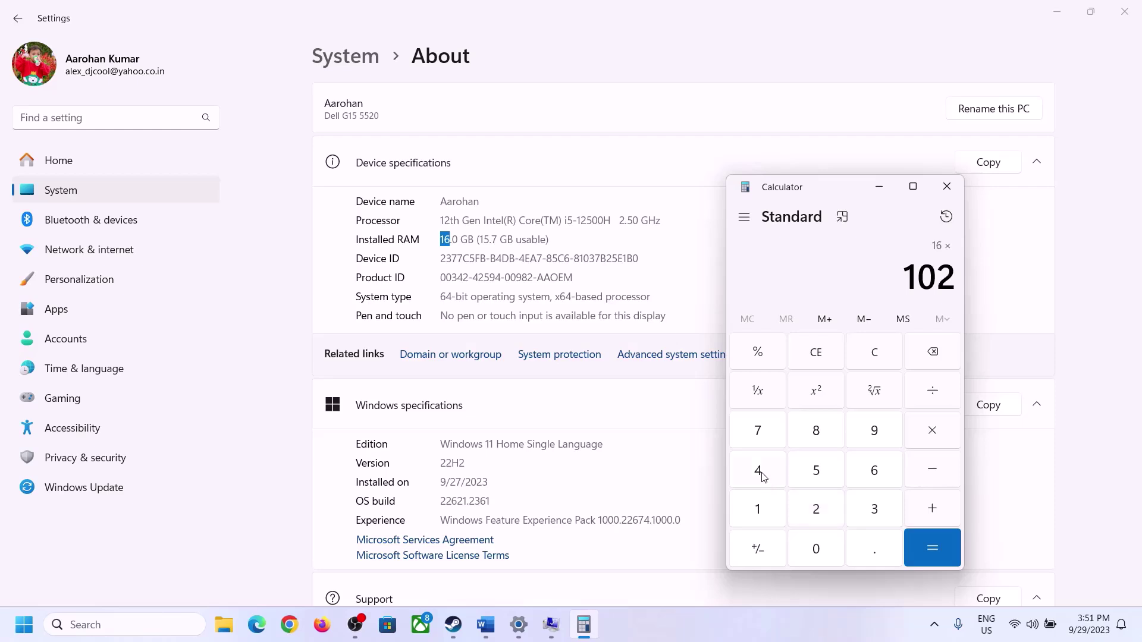
click(759, 470)
click(923, 555)
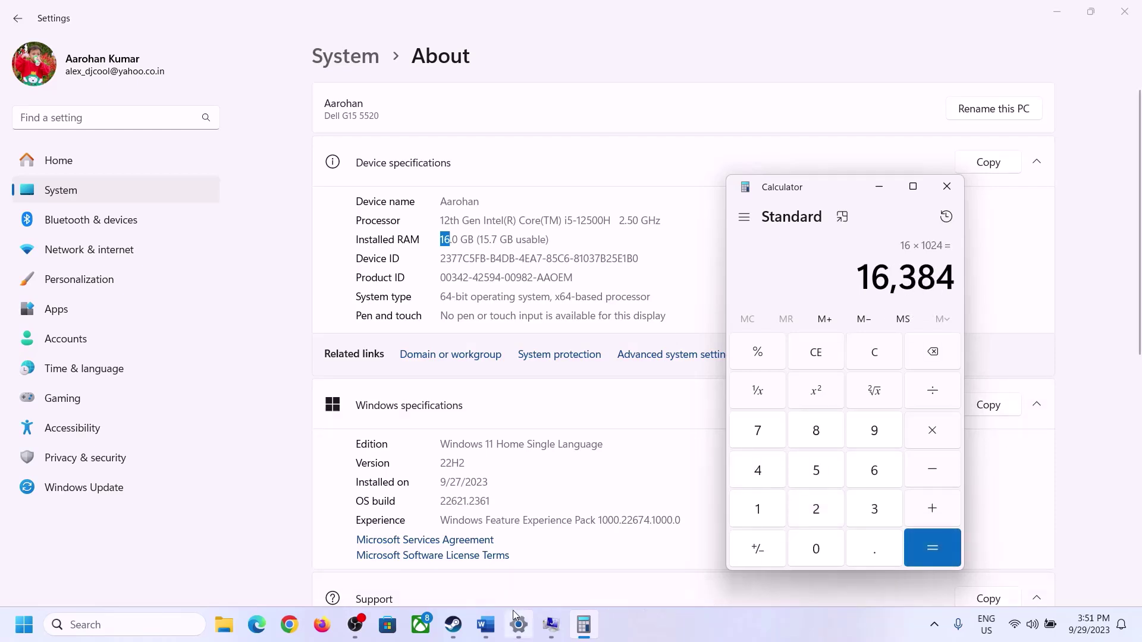
Recheck the maximum size formula in the Word notes and calculate 16384 × 3 in Calculator
click(486, 624)
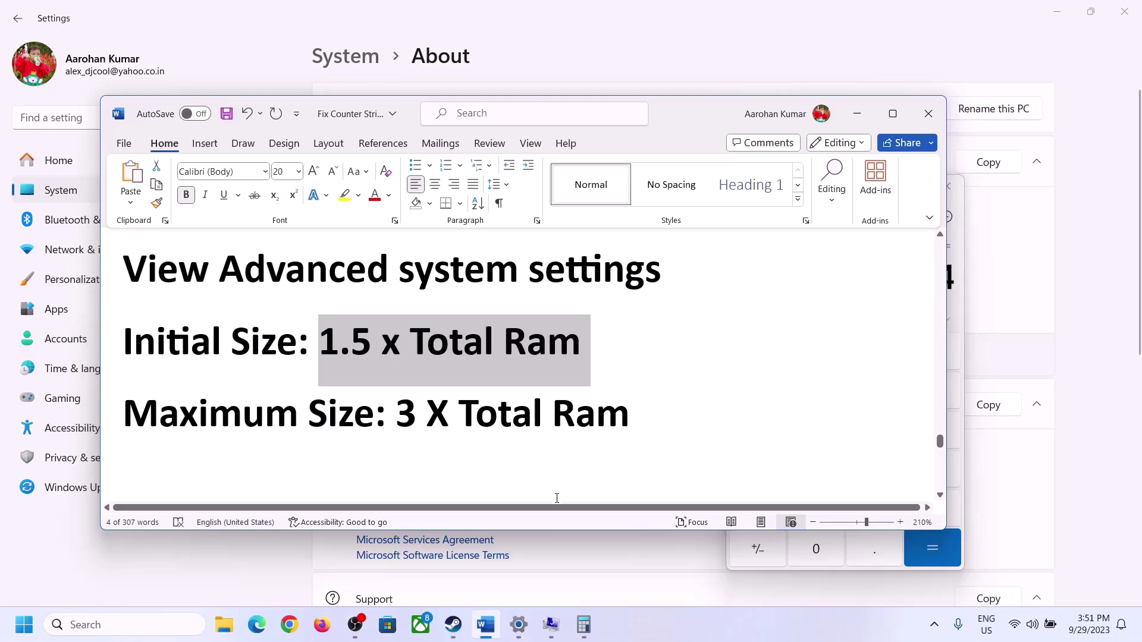
click(584, 625)
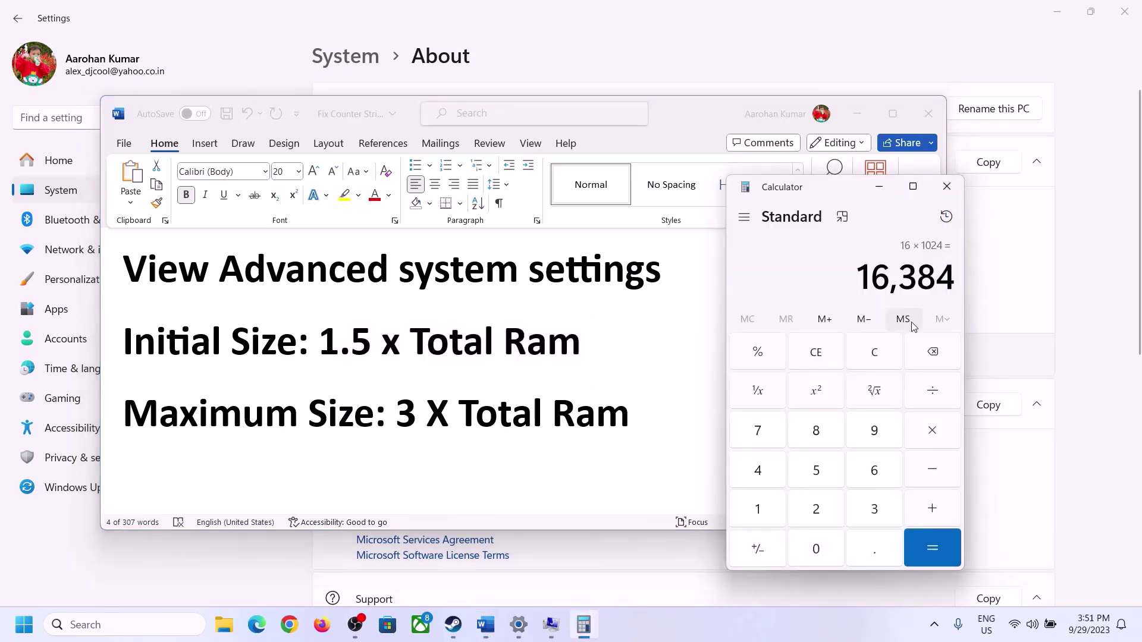
click(932, 433)
click(873, 509)
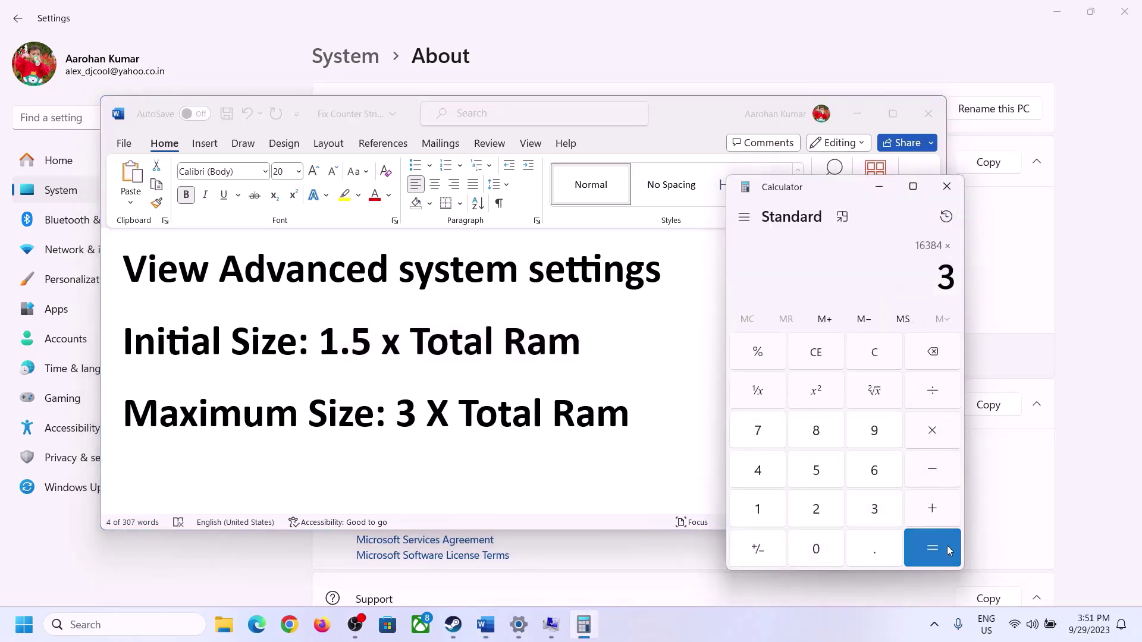
click(946, 549)
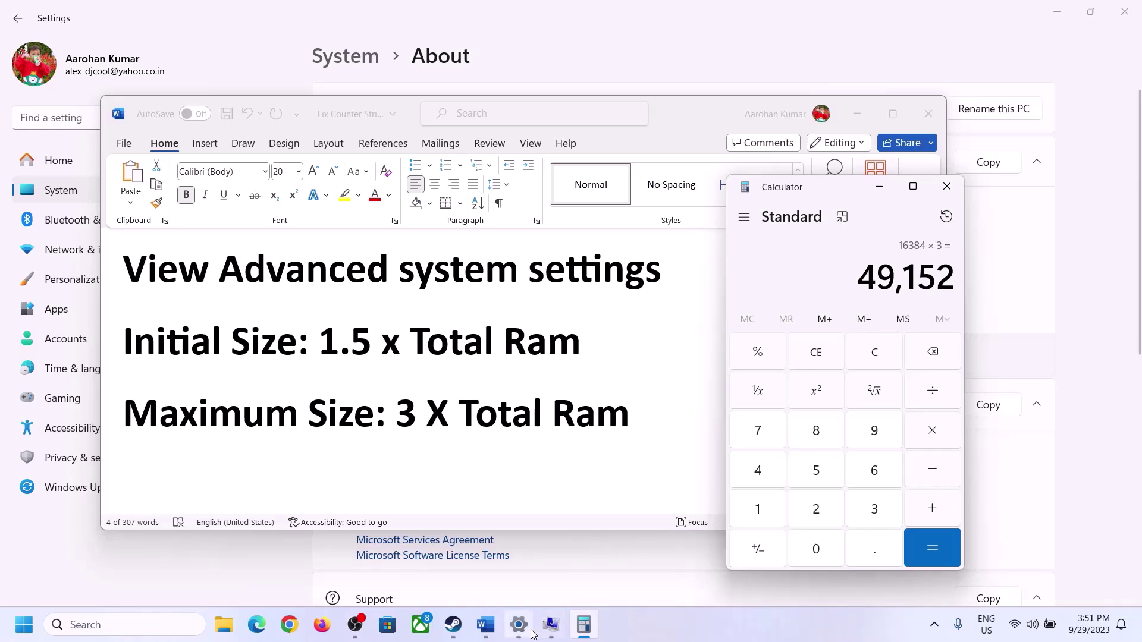
Set drive C:'s maximum paging file size to 49152 MB, apply the custom size and acknowledge the restart notice
click(551, 632)
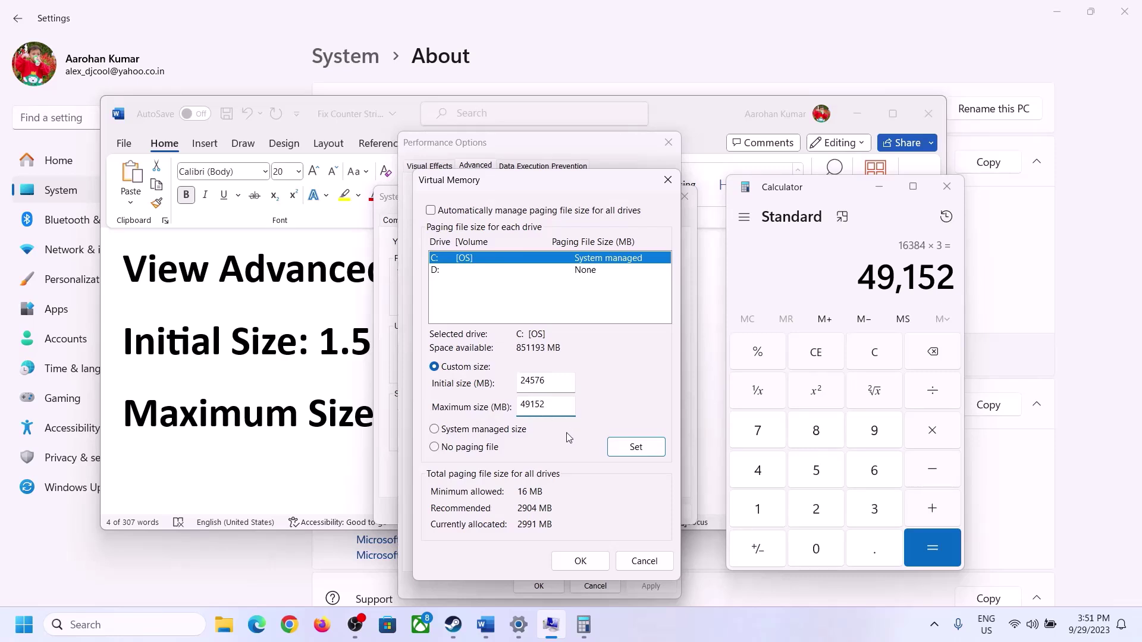
click(636, 448)
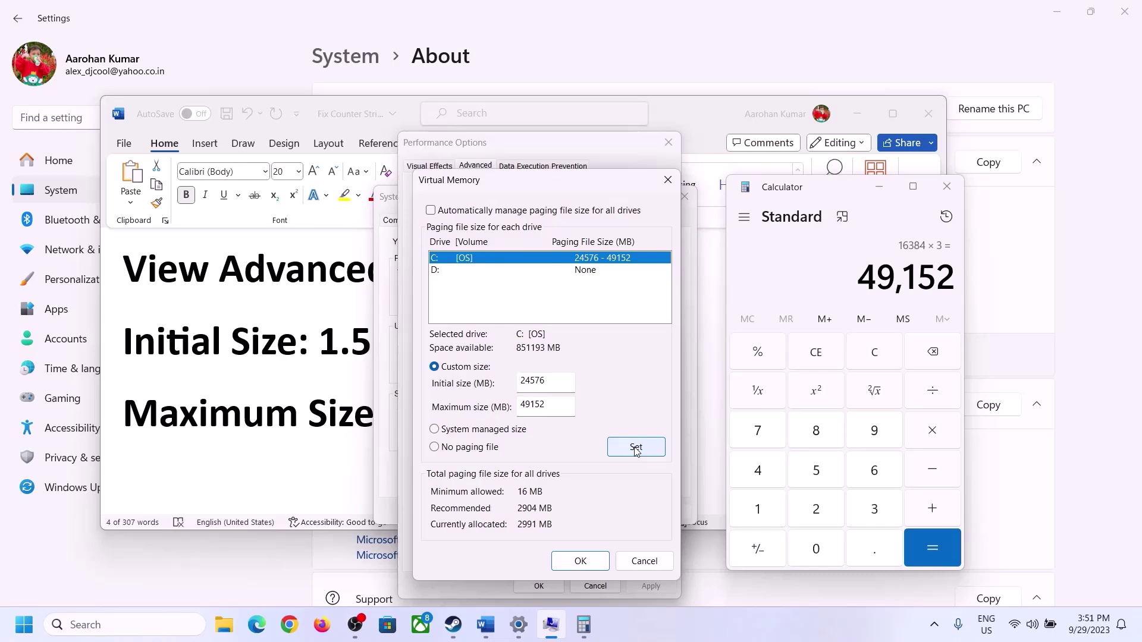
click(581, 561)
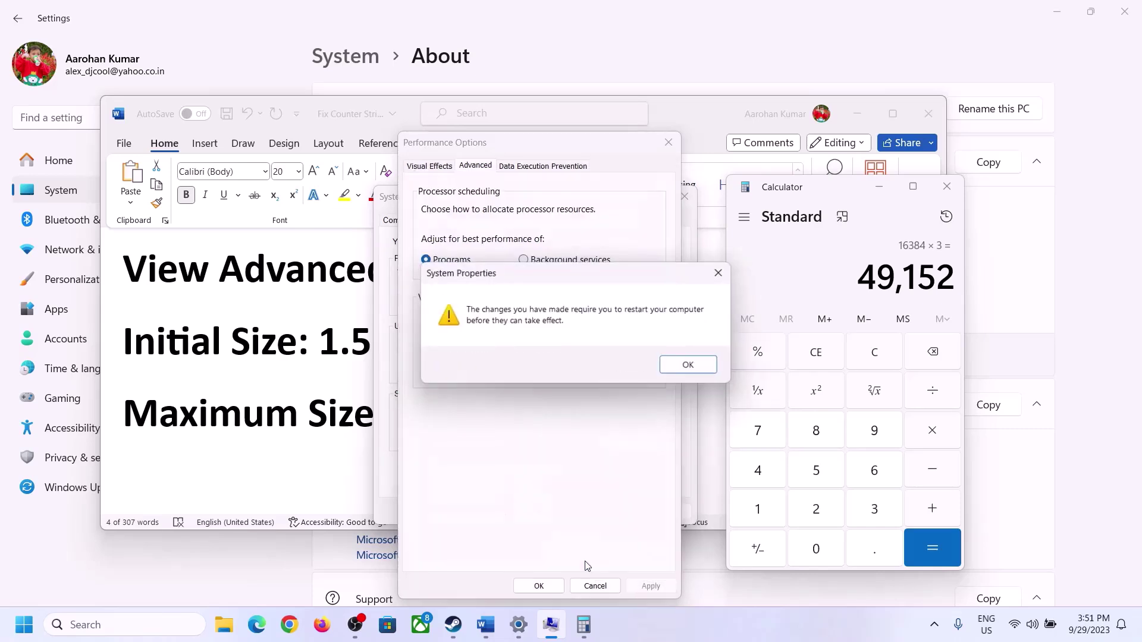
click(700, 367)
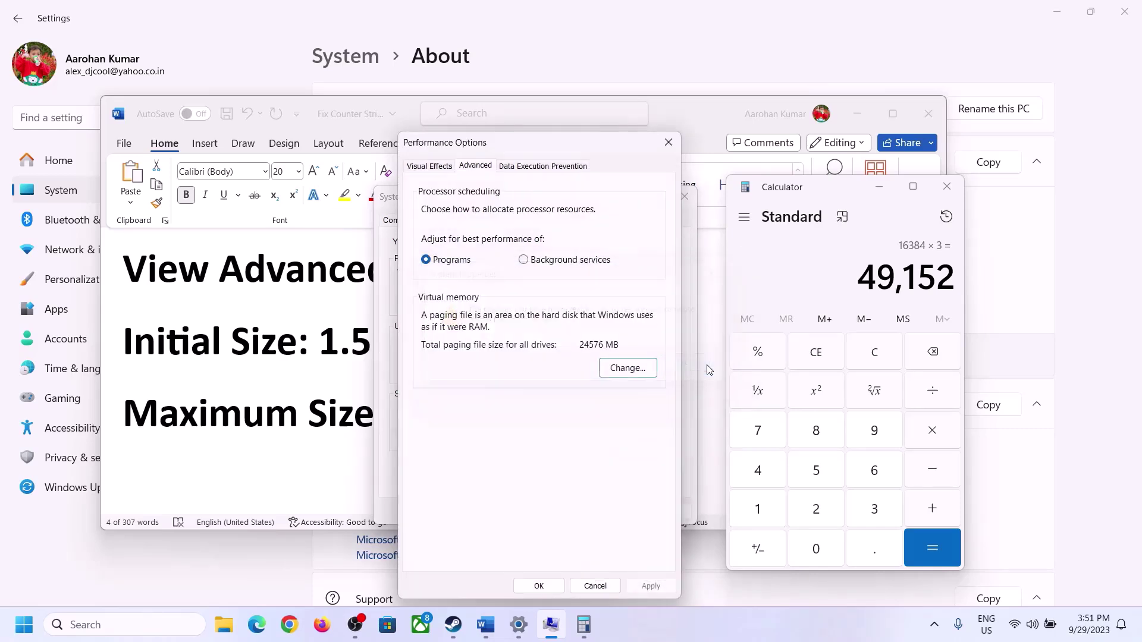
Confirm the performance options and system properties, and dismiss the restart prompt without restarting
click(540, 586)
click(541, 510)
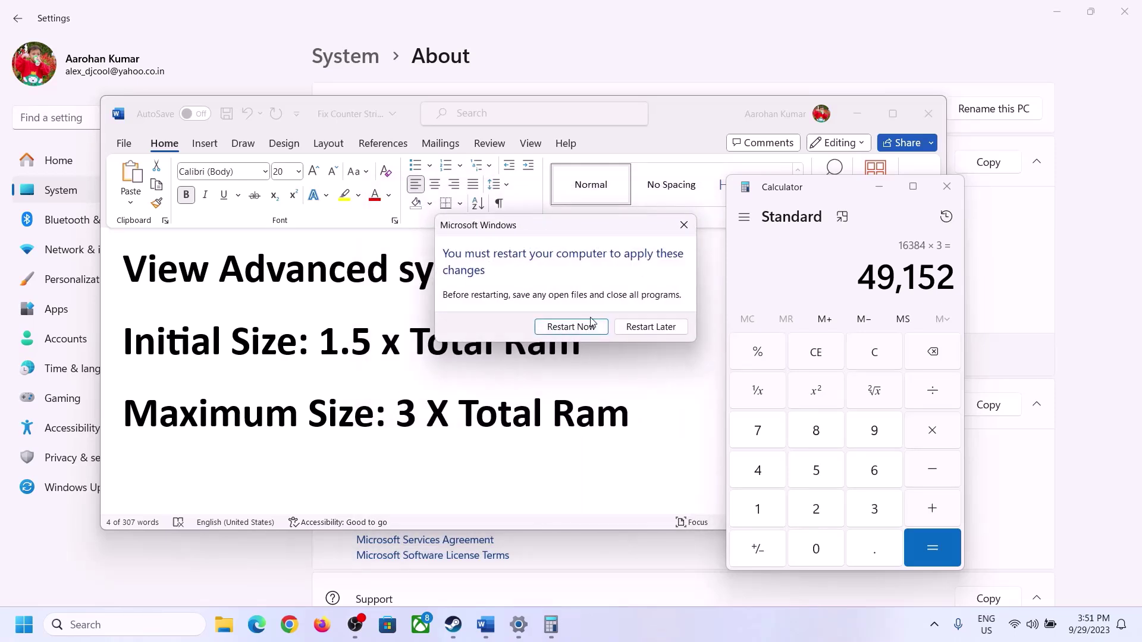
click(683, 225)
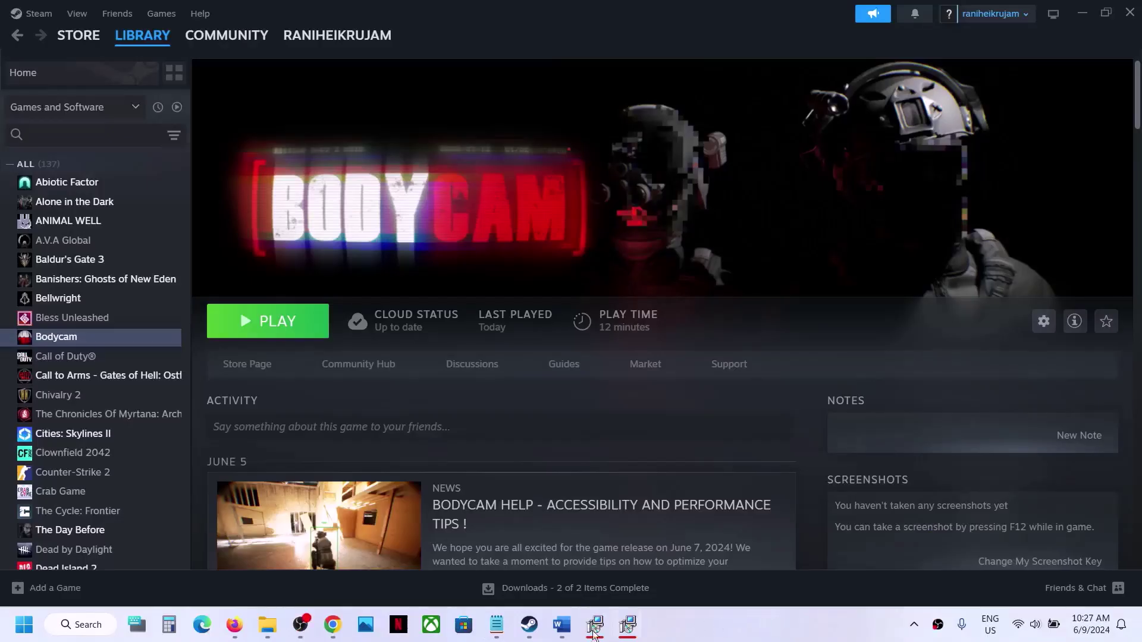
Switch to the Word troubleshooting notes, go to Step 12 on unplugging external devices and maximize the window
click(553, 556)
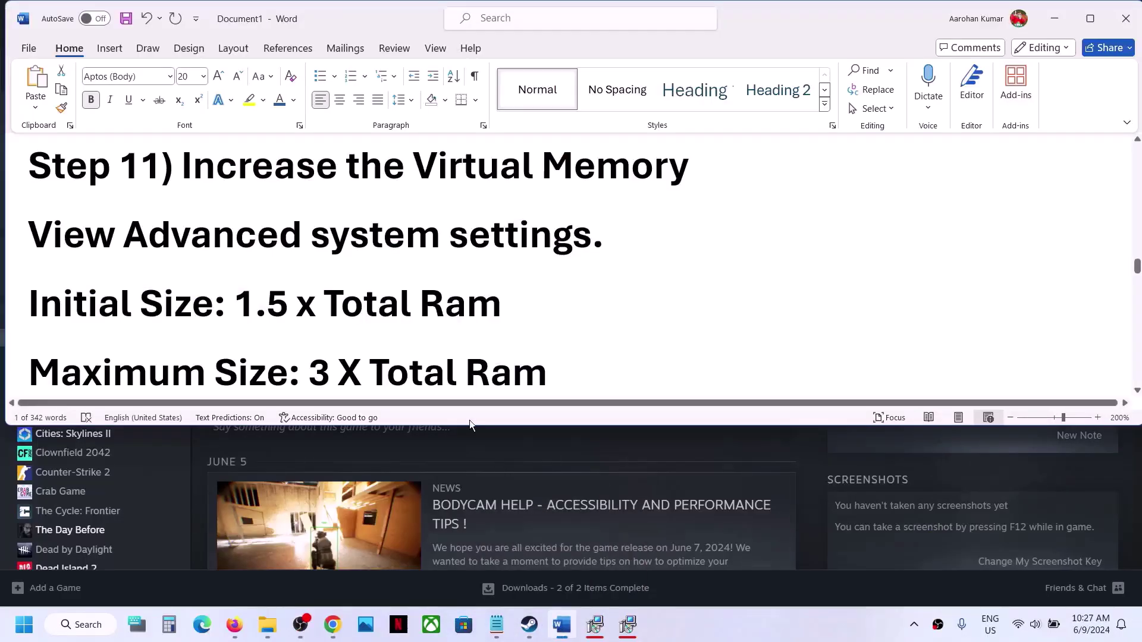
scroll(458, 321, down, 10)
scroll(458, 321, up, 3)
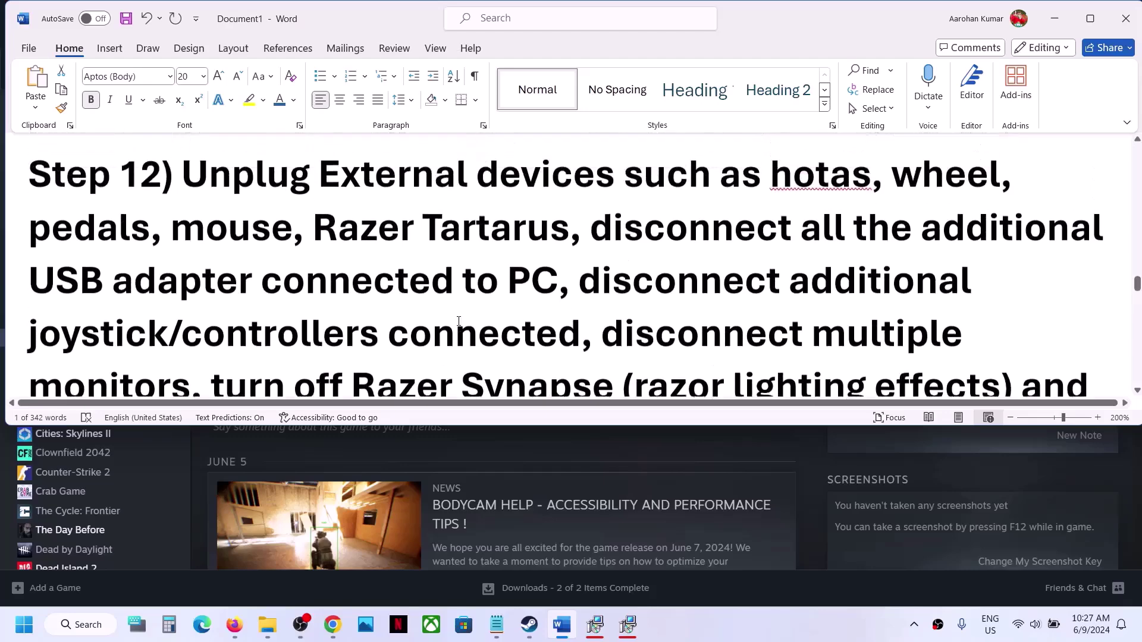
click(1090, 18)
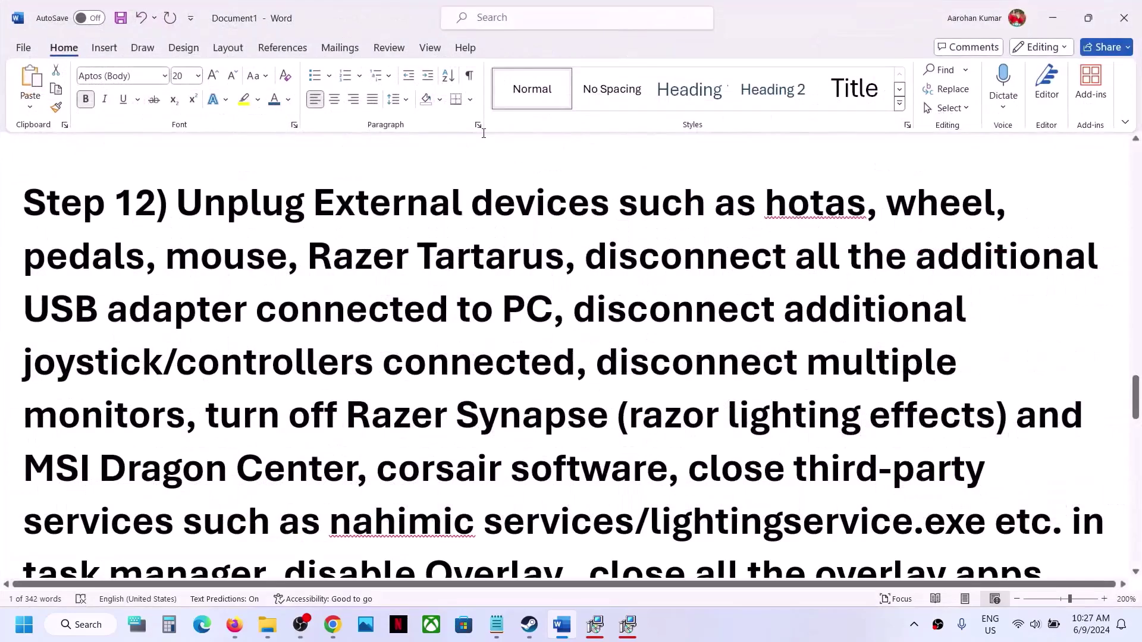
Highlight the Step 12 instructions on unplugging external devices, USB adapters and controllers, and disconnecting multiple monitors
drag(309, 209, 580, 361)
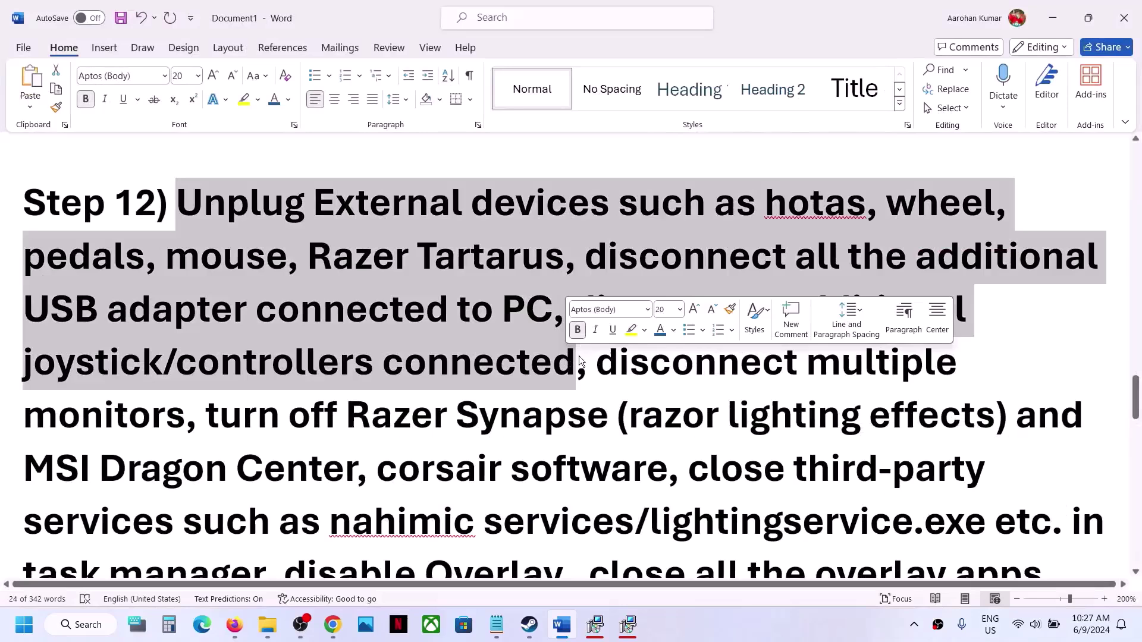
click(628, 361)
drag(573, 309, 243, 429)
click(241, 430)
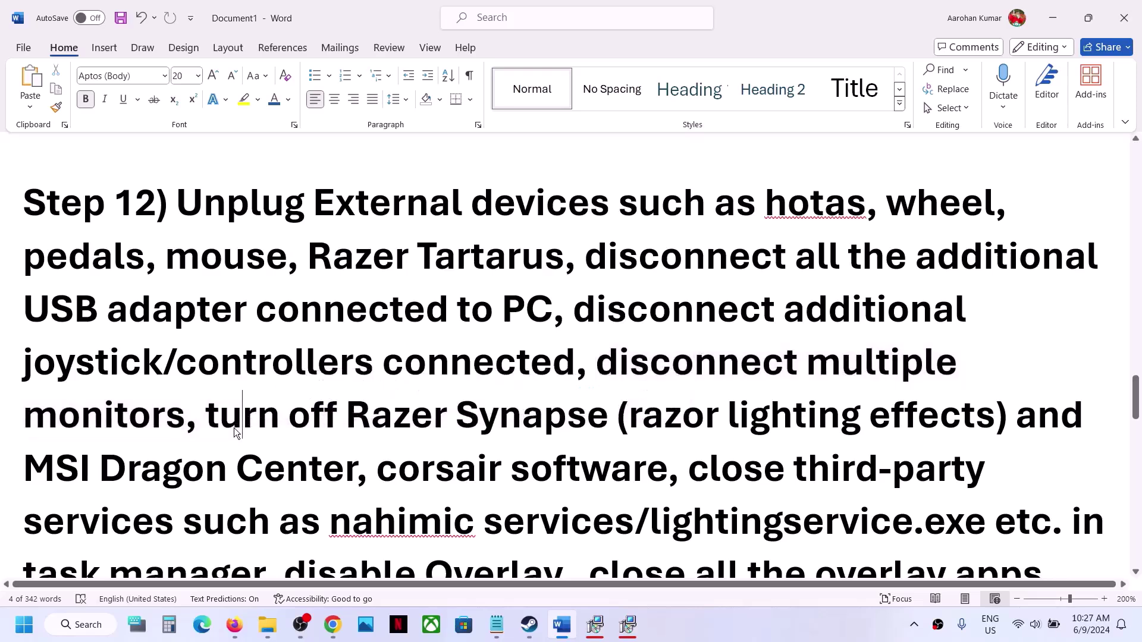
Highlight the Step 12 instructions on turning off Razer Synapse, MSI Dragon Center and third-party services, and the word "disable" before Overlay
scroll(229, 341, down, 3)
drag(206, 223, 476, 330)
double_click(411, 384)
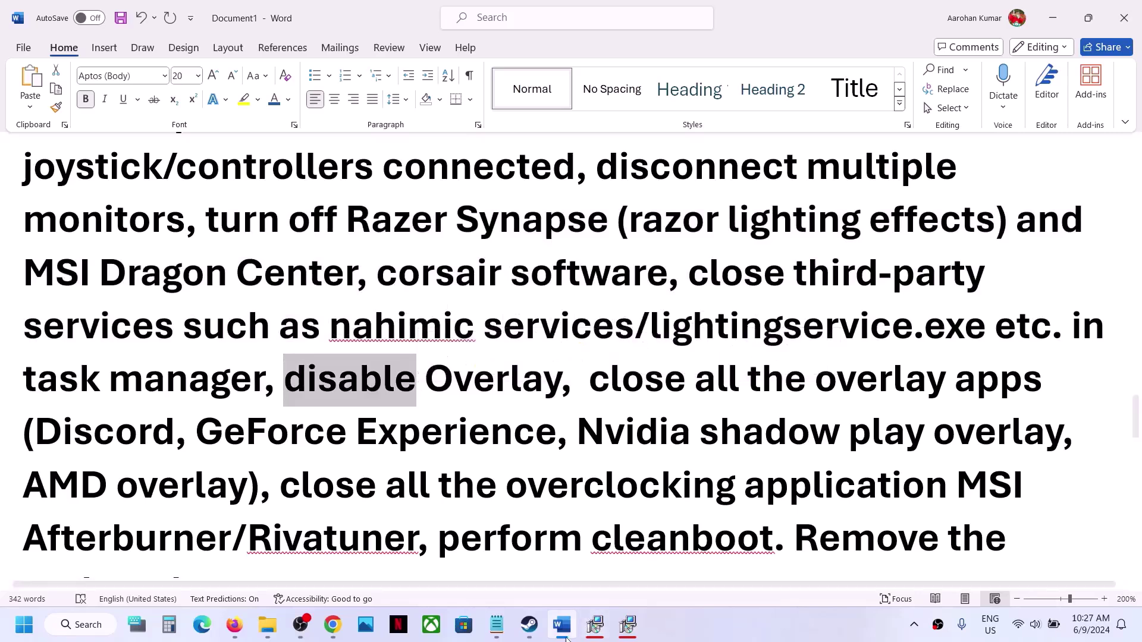
Switch to Steam and turn off the in-game Steam Overlay in Bodycam's properties
click(529, 624)
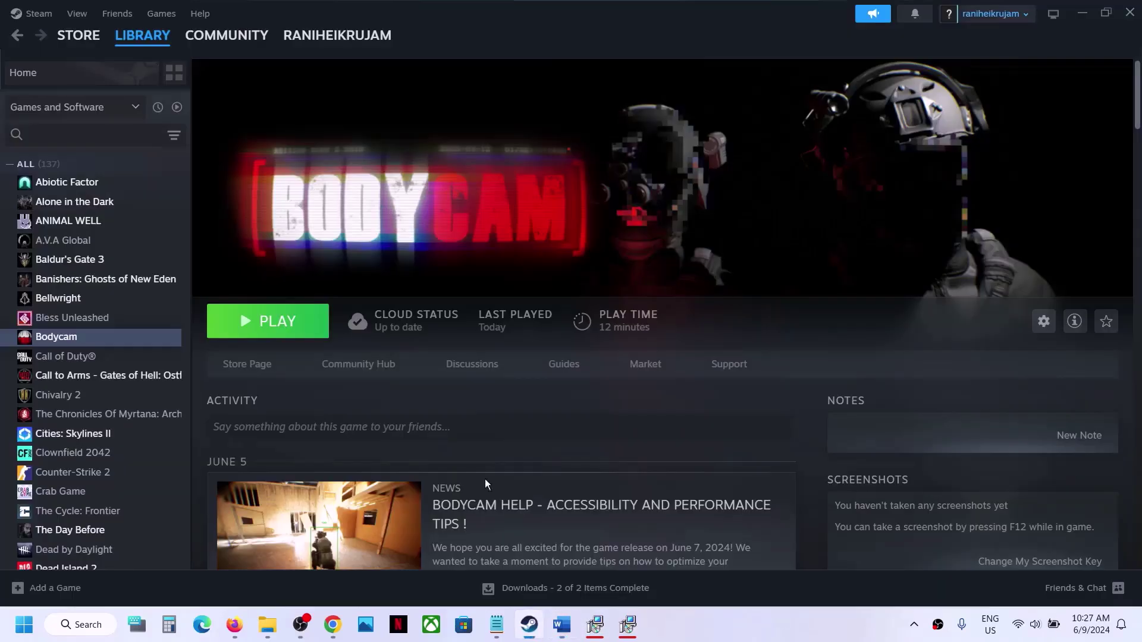
right_click(88, 338)
click(149, 456)
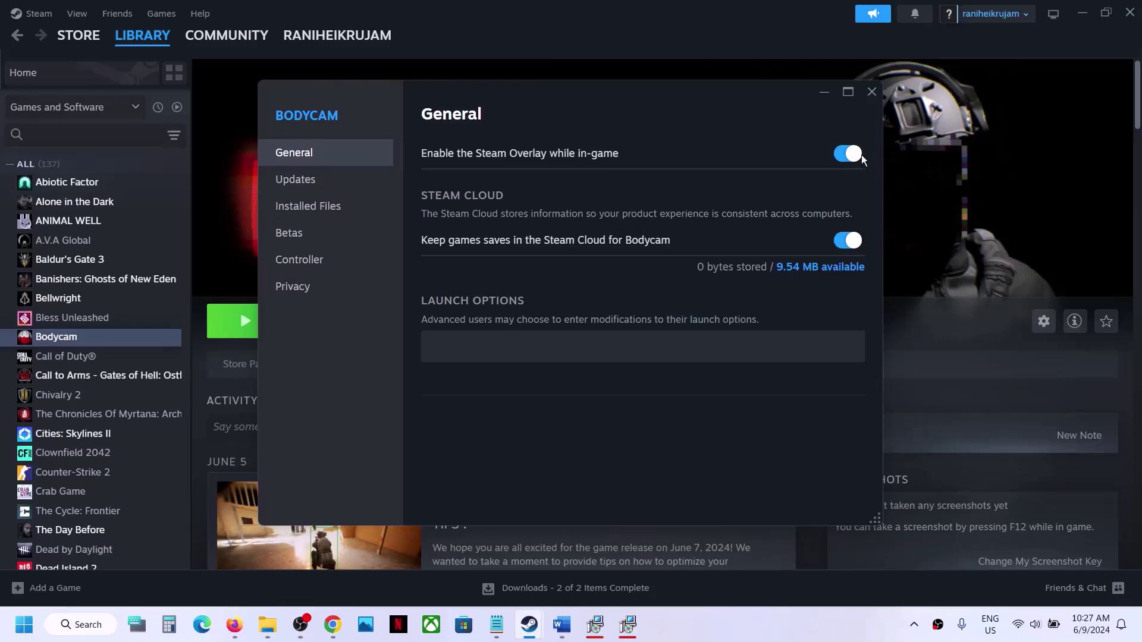
click(843, 156)
click(873, 93)
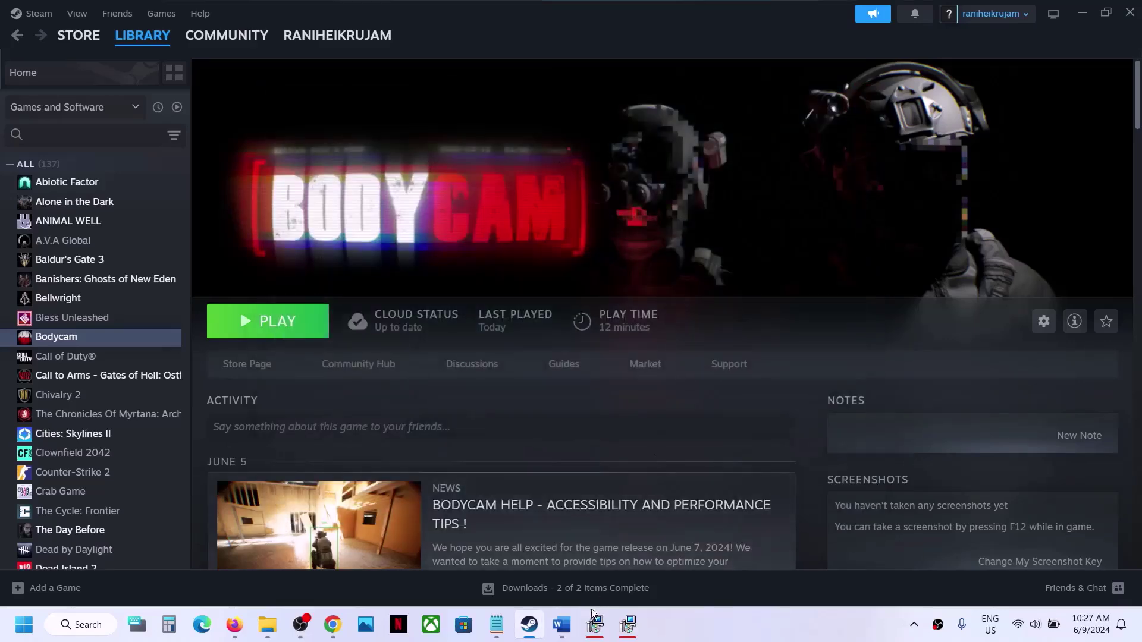
Return to the Word notes and highlight the instruction to close overlay apps such as Discord, GeForce Experience and Nvidia
click(563, 626)
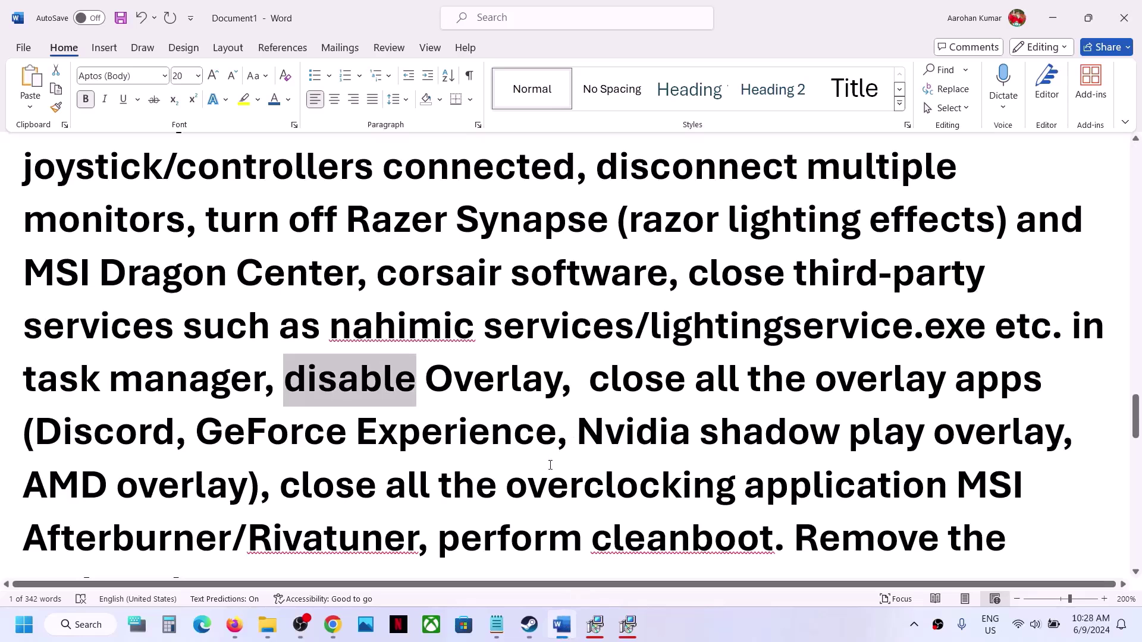
drag(654, 388, 471, 423)
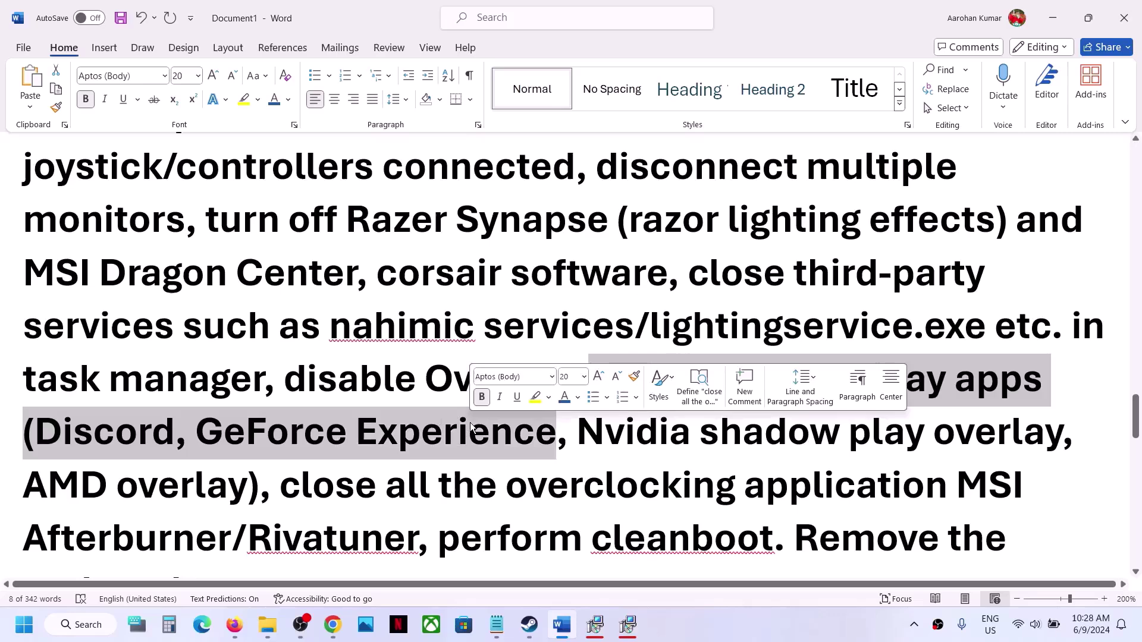
click(244, 446)
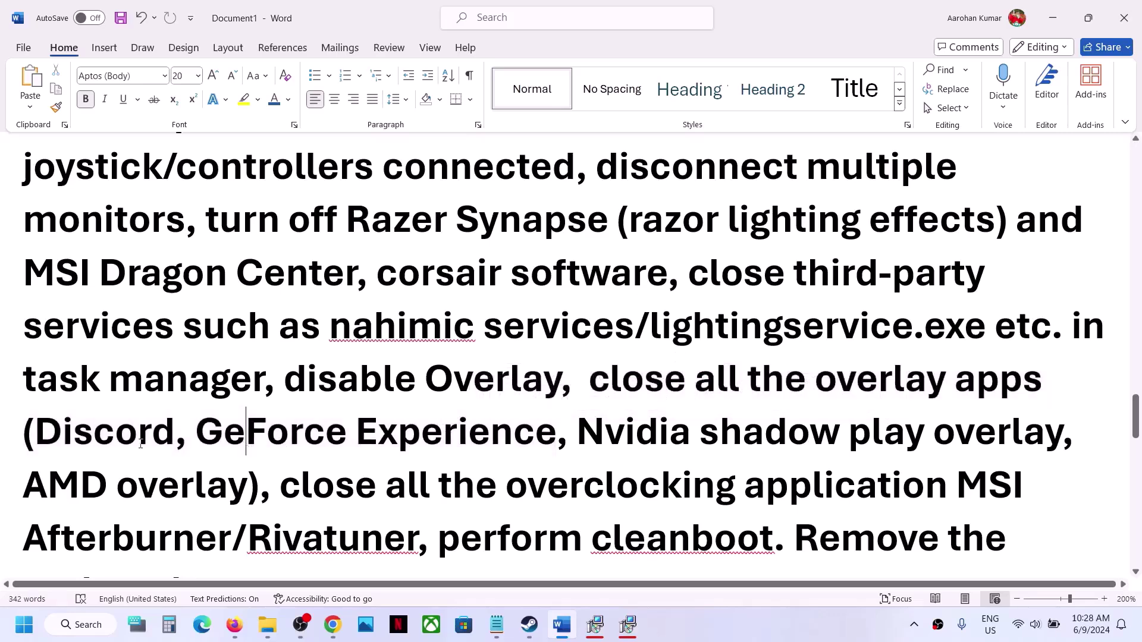
double_click(330, 416)
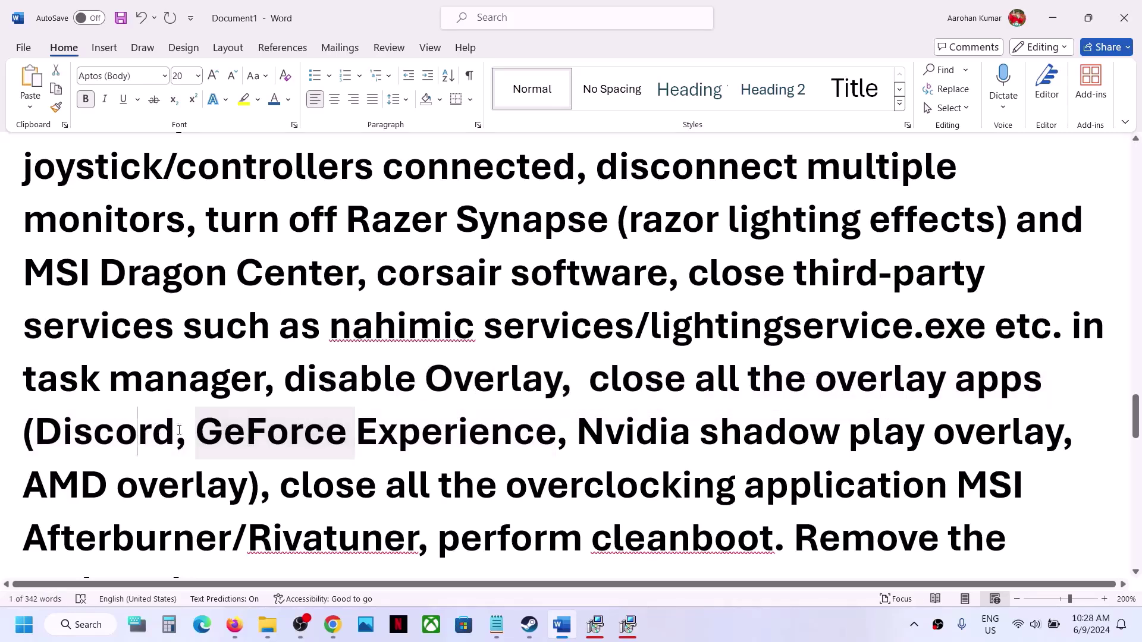
drag(179, 429, 659, 452)
Highlight the instruction to close overclocking applications such as MSI Afterburner and Rivatuner
scroll(660, 452, down, 3)
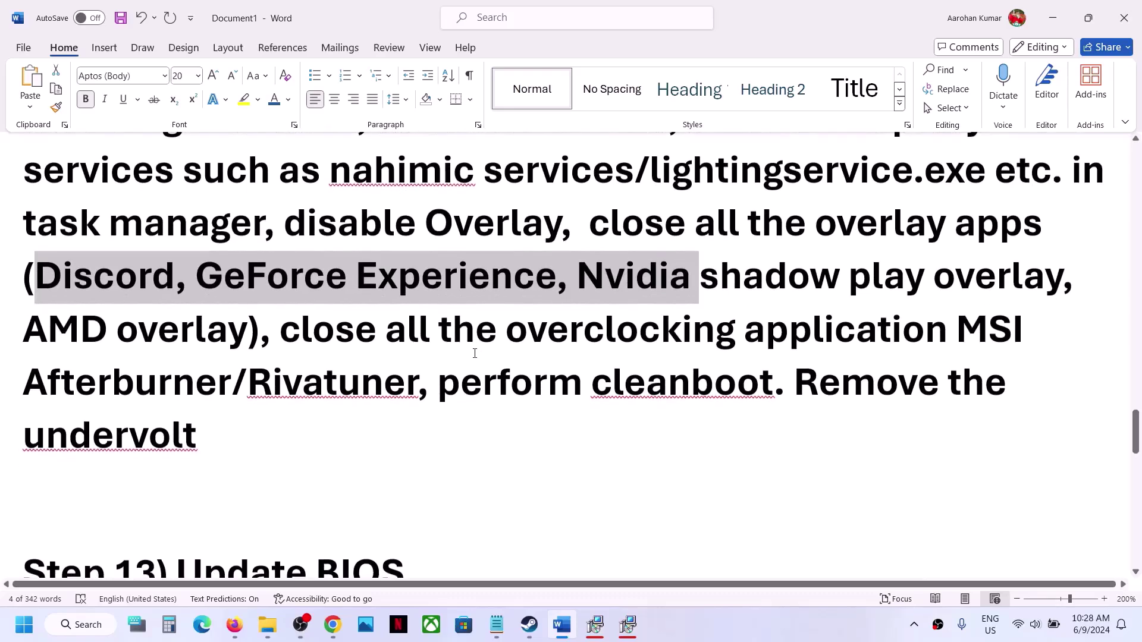
click(474, 353)
drag(277, 332, 409, 401)
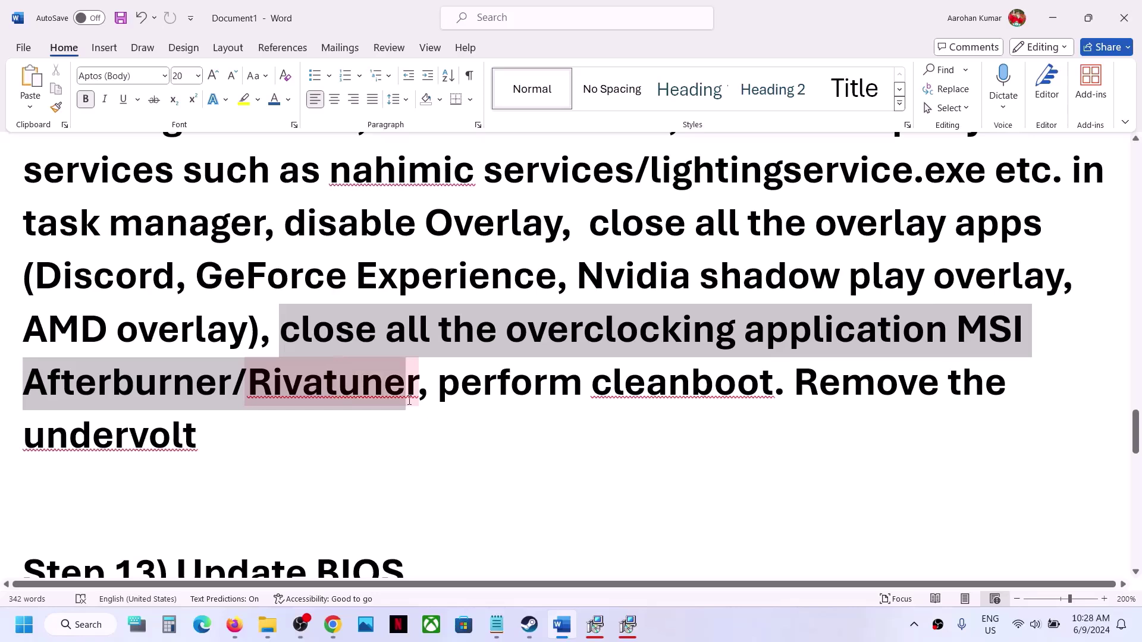
Highlight the word "overclocking" and the "perform cleanboot" instruction in the Step 12 notes
click(408, 400)
drag(506, 331, 766, 339)
drag(449, 397, 772, 390)
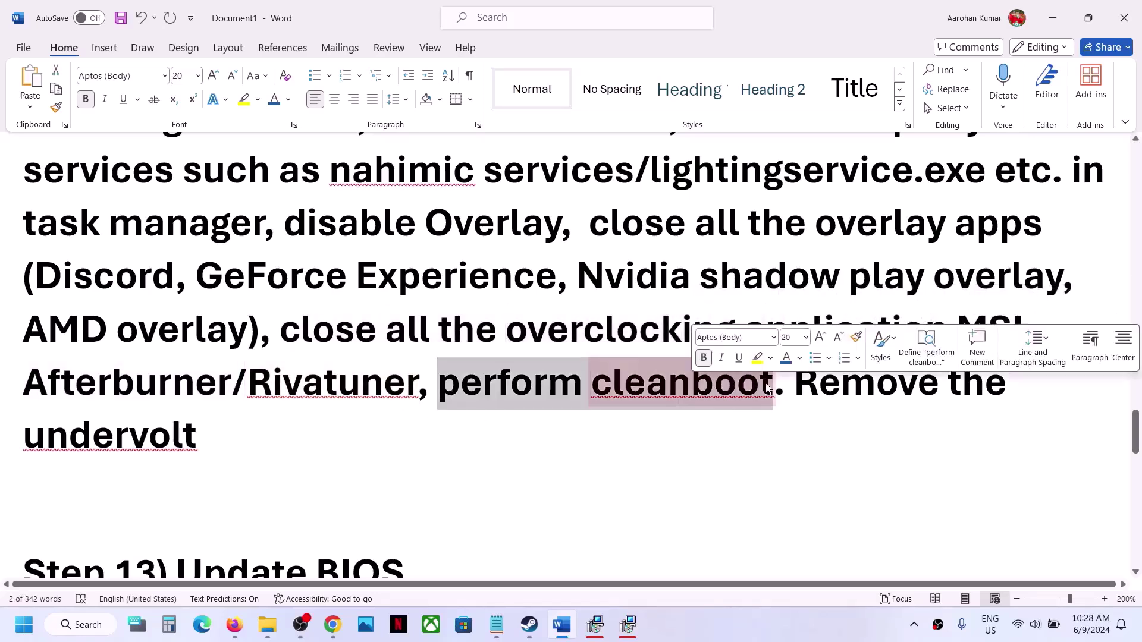
Open System Configuration, hide all Microsoft services in the services list and accept the clean-boot settings
click(25, 629)
text(system)
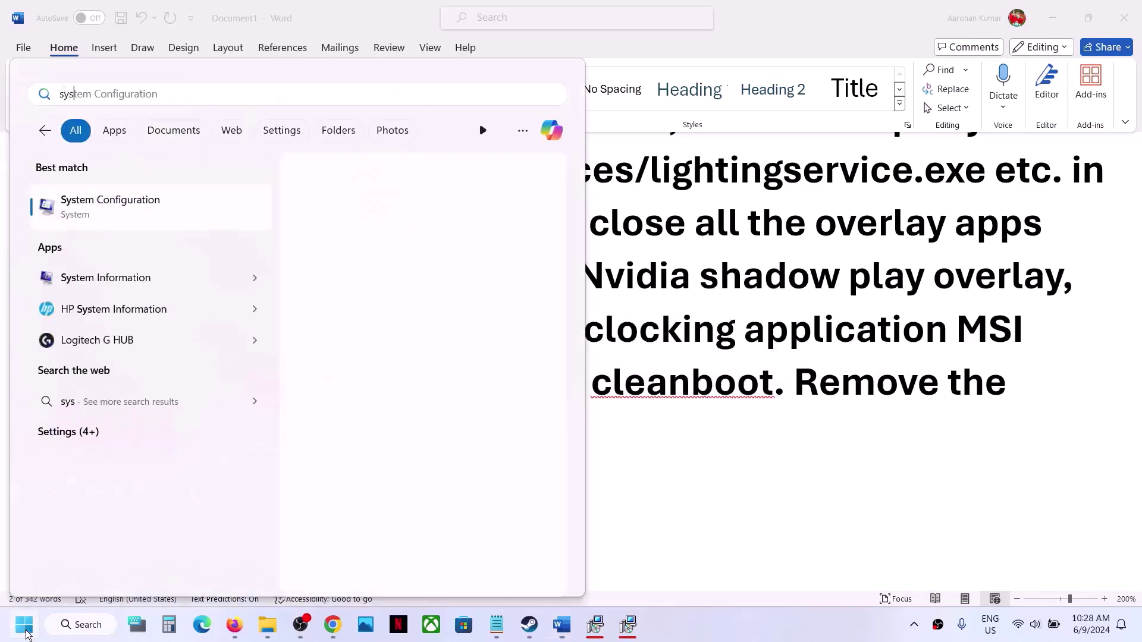
click(202, 201)
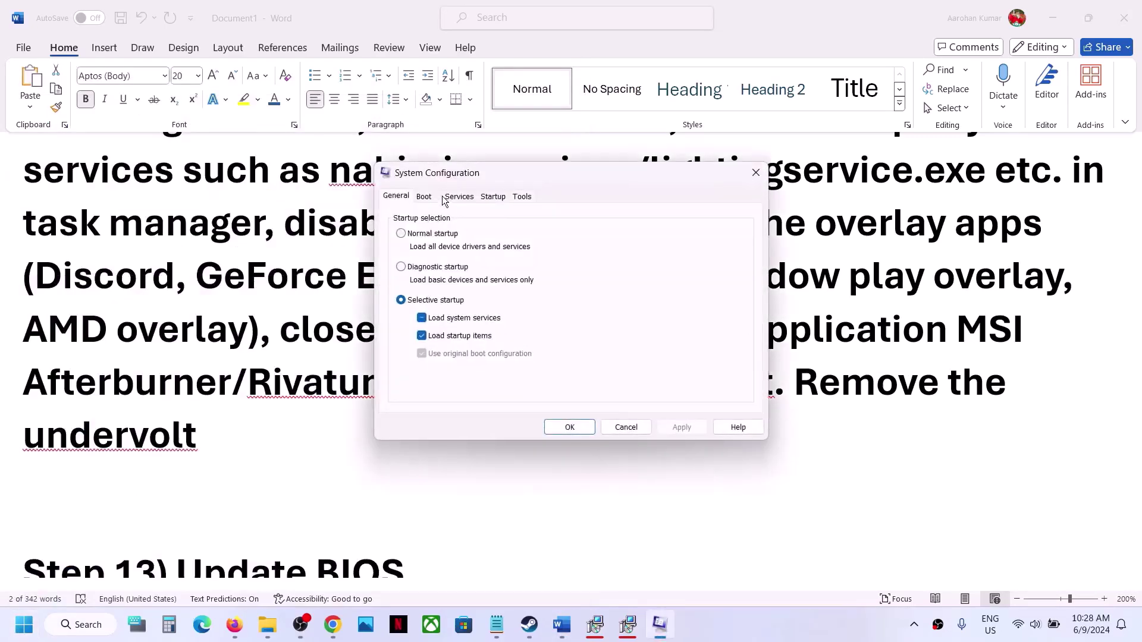
click(443, 200)
click(399, 401)
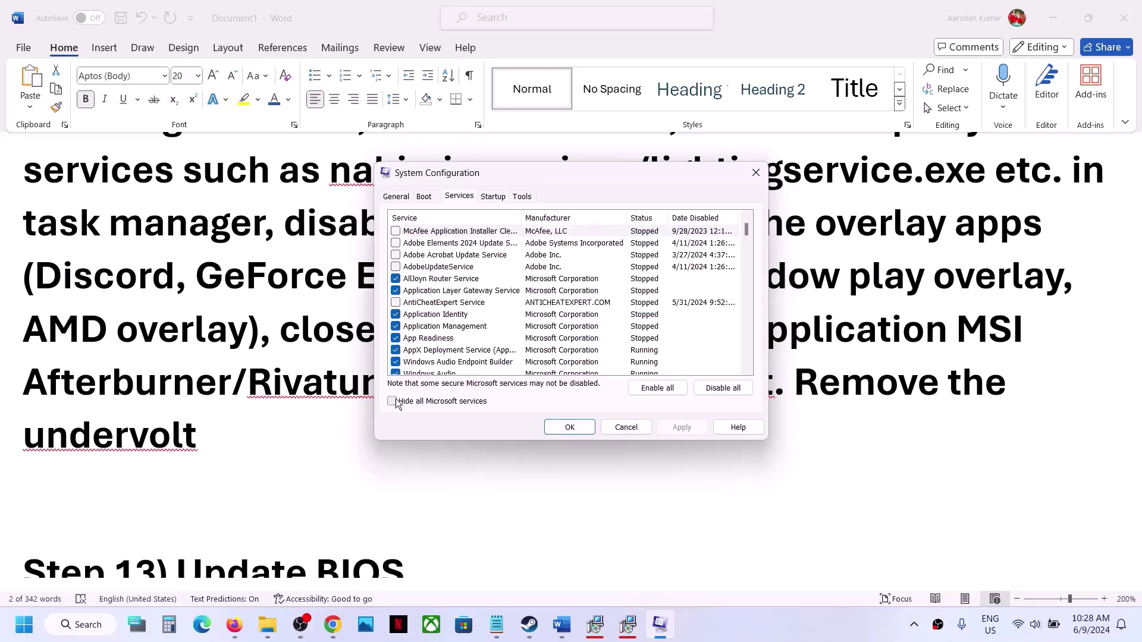
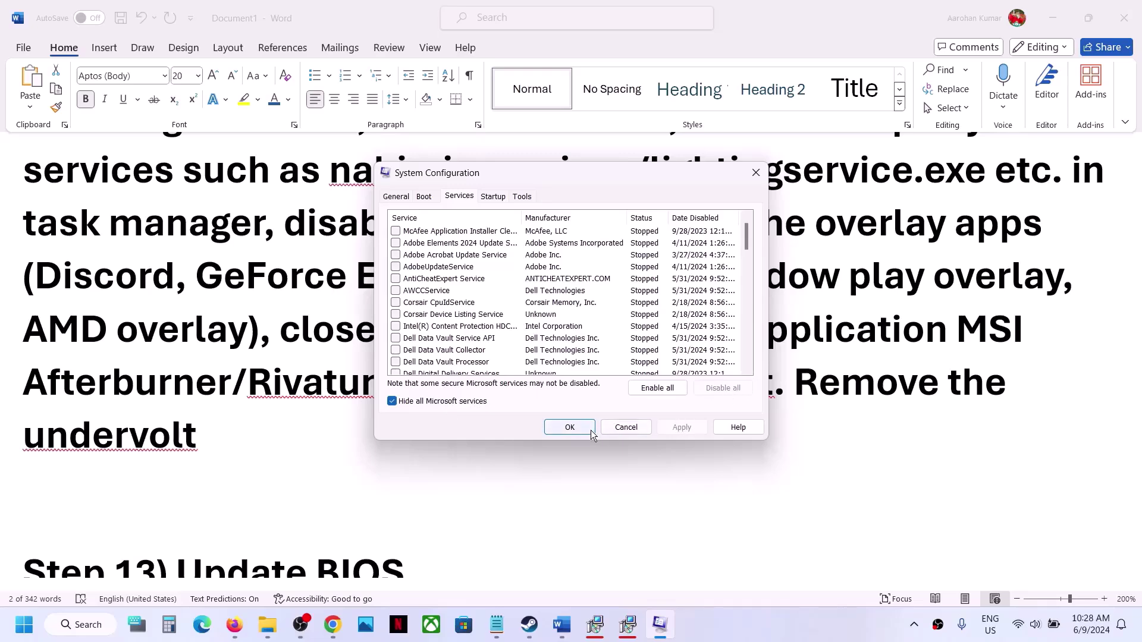
click(570, 428)
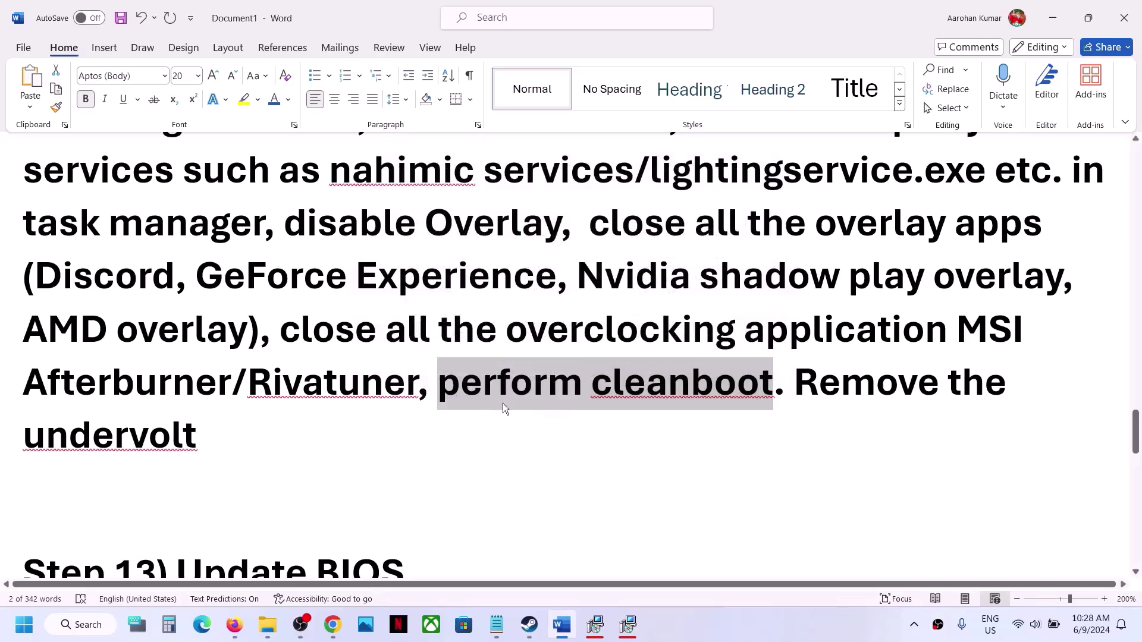
Highlight the "Remove the undervolt" instruction and the Step 13 text on updating the BIOS
drag(797, 381, 883, 417)
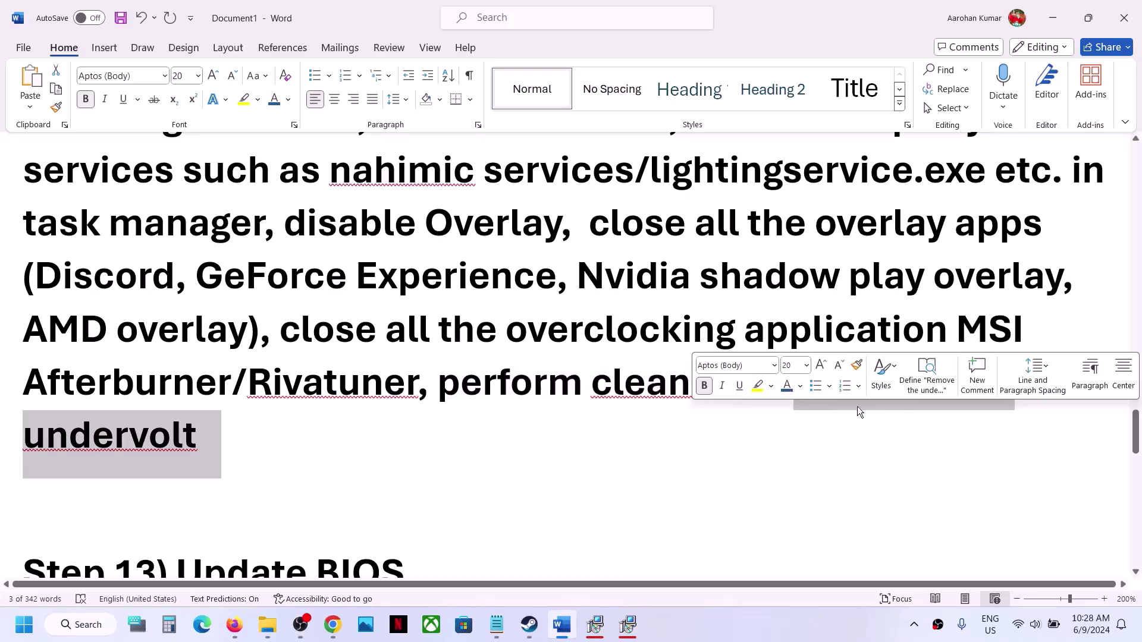
scroll(544, 426, down, 3)
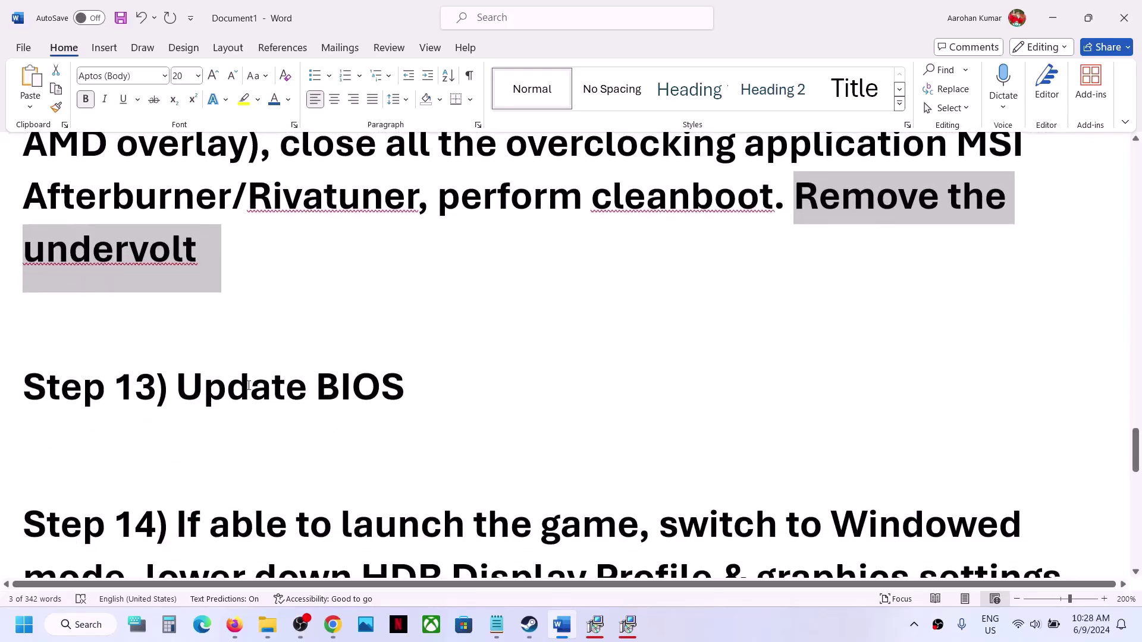
drag(249, 386, 332, 394)
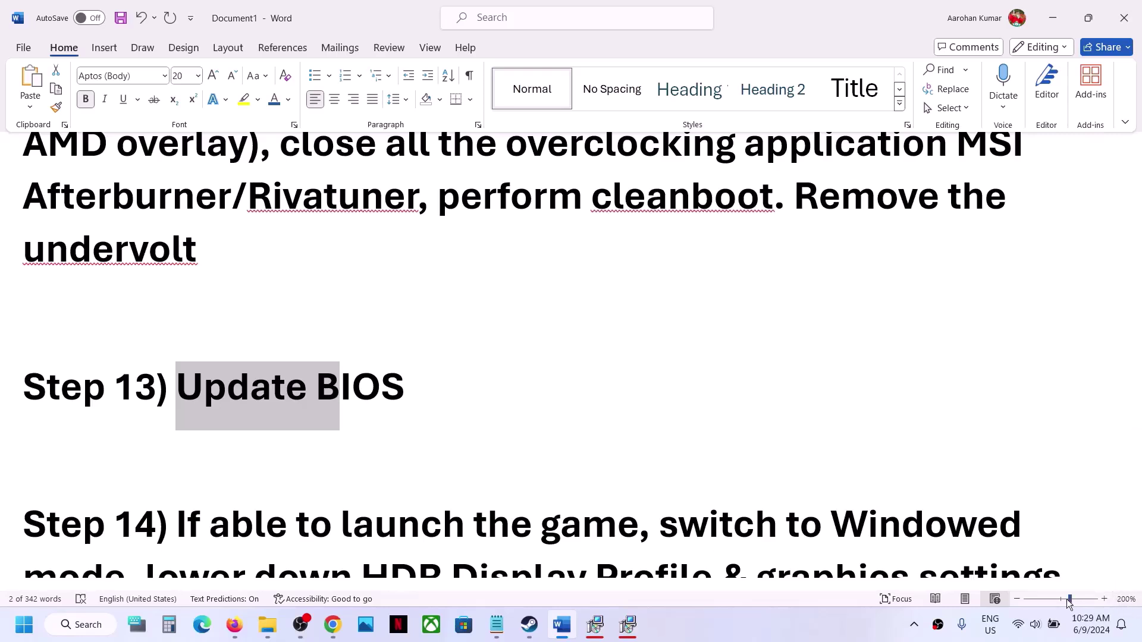
Check the laptop's battery charge and charging status, and return to the Word notes
click(1054, 625)
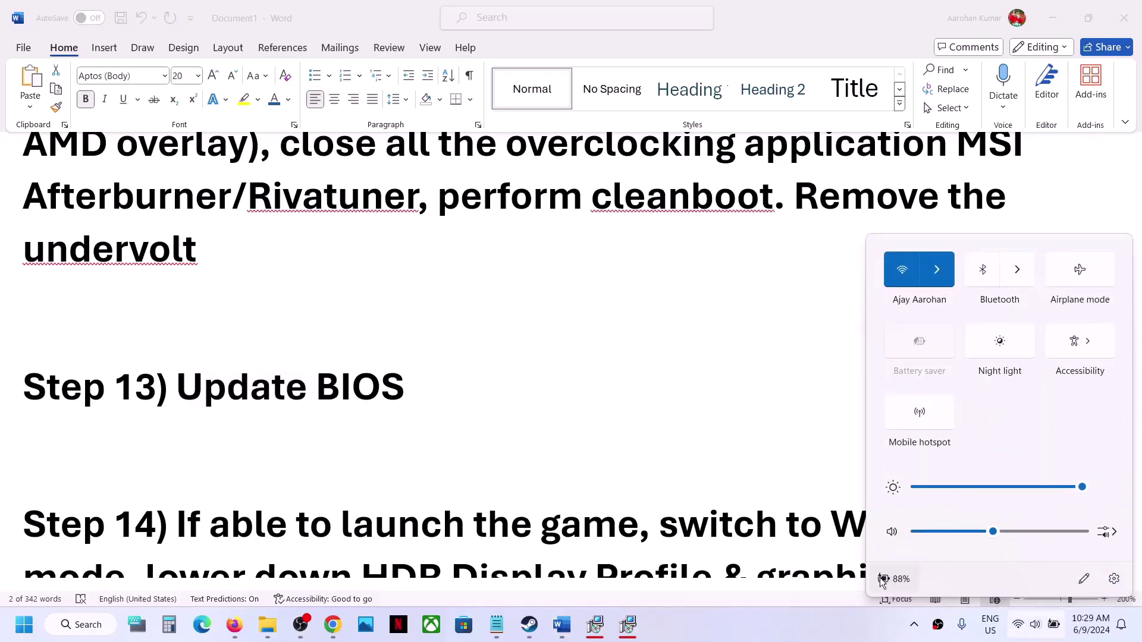
mouse_move(906, 585)
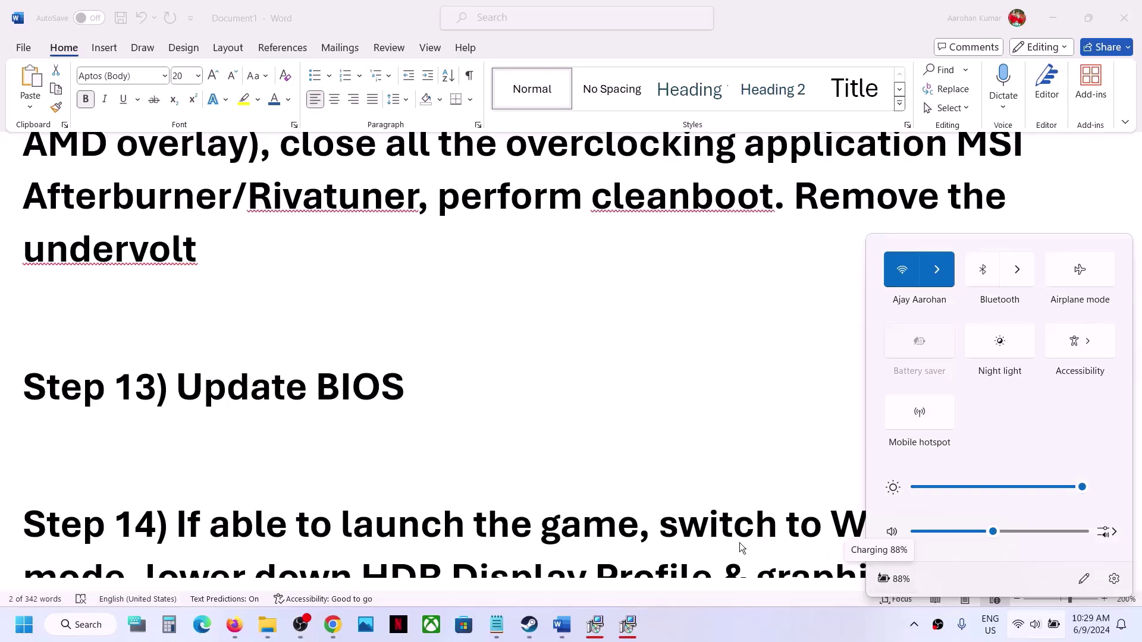
click(487, 431)
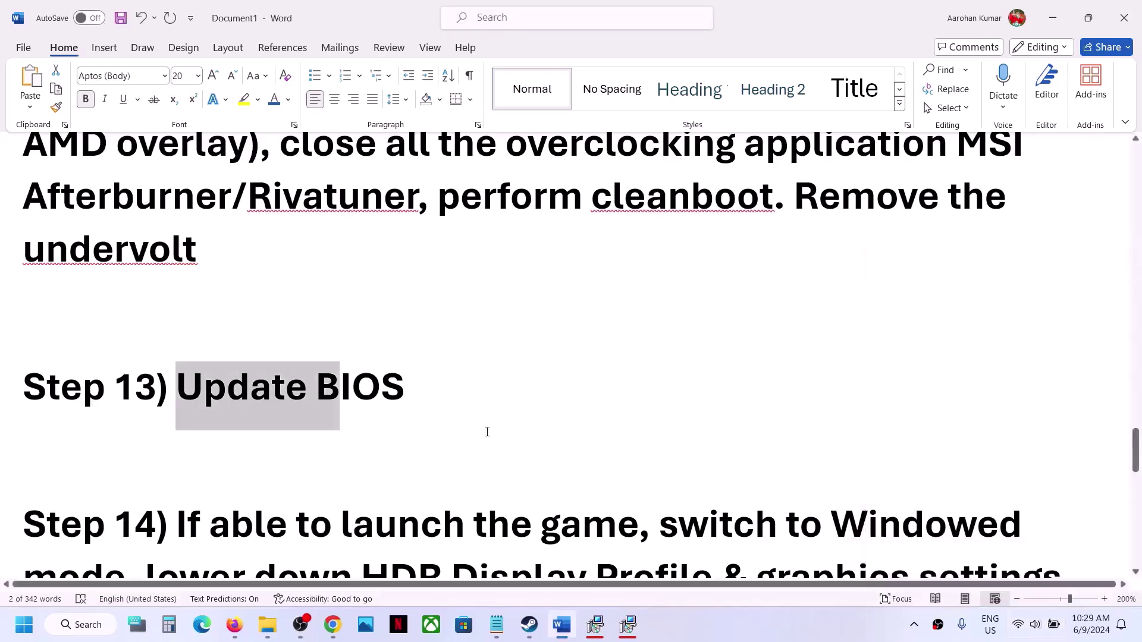
Highlight the Step 14 instructions on switching the launched game to Windowed mode and lowering the HDR display profile and graphics settings
scroll(487, 431, down, 3)
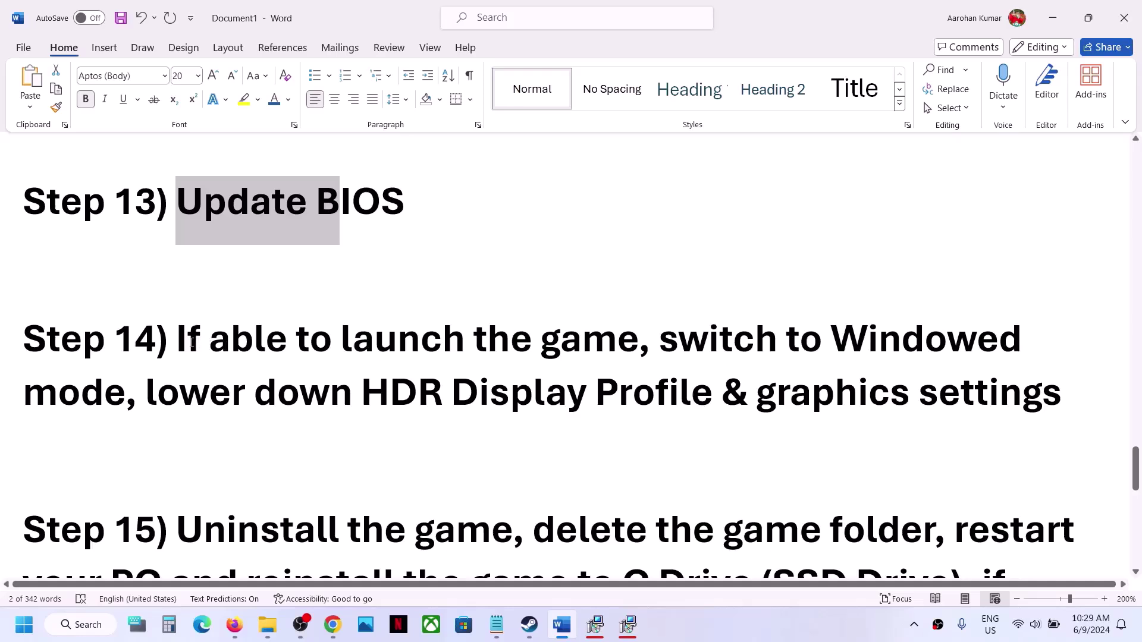
drag(192, 342, 638, 340)
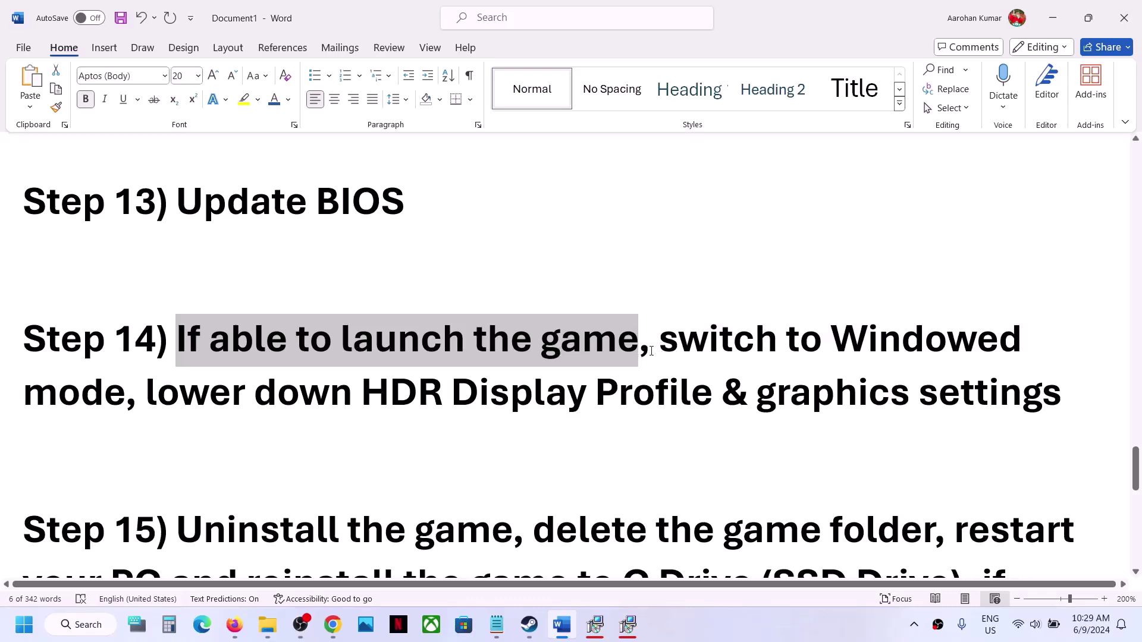
drag(651, 351, 696, 413)
click(520, 391)
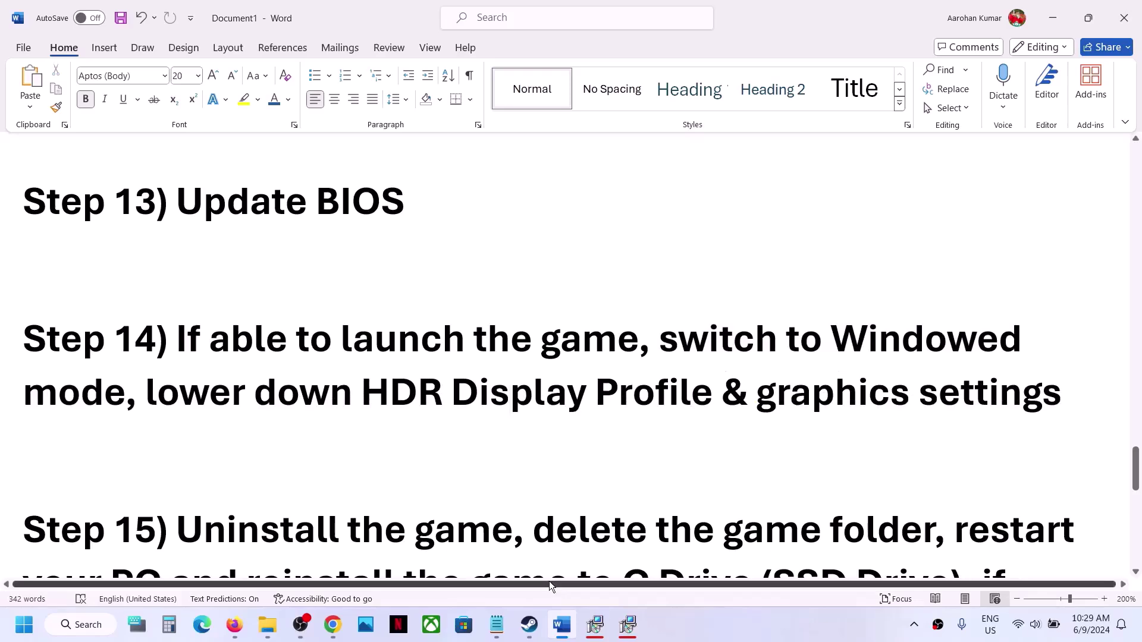
Switch to the Bodycam game and set the HDR display profile to sRGB (LDR) in its video display settings, applying the change
key(alt+Tab)
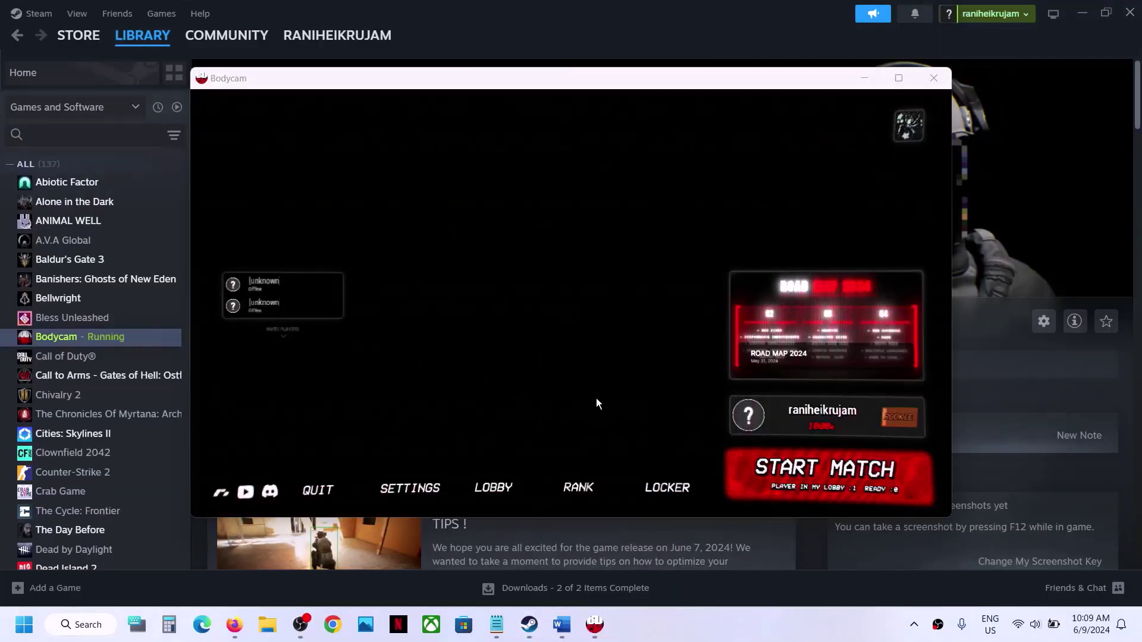
click(417, 489)
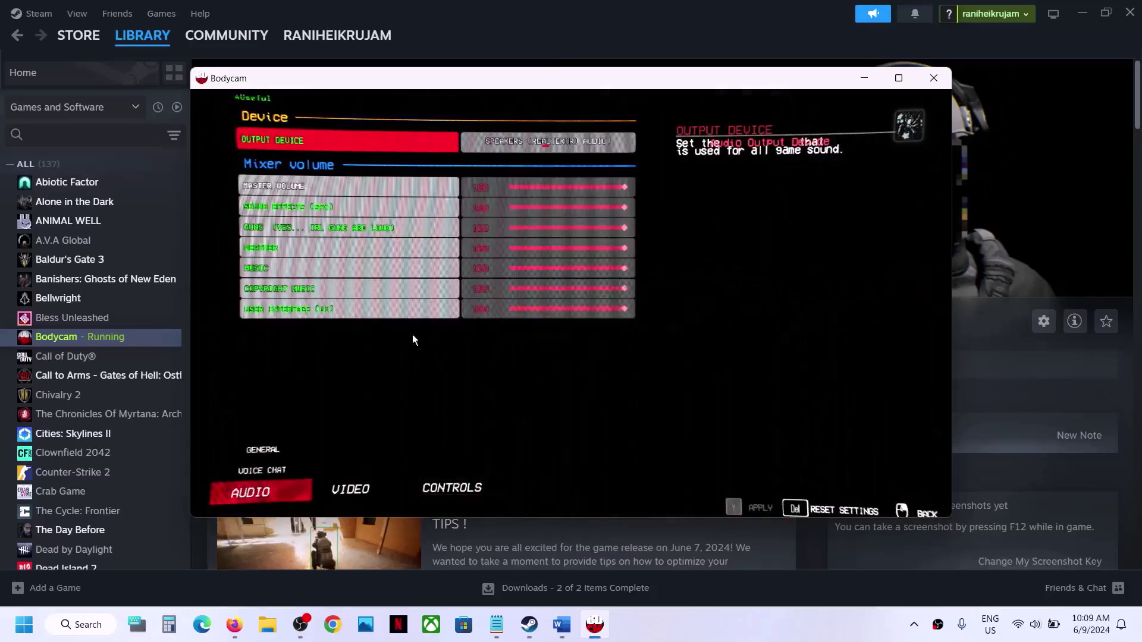
click(349, 488)
click(376, 448)
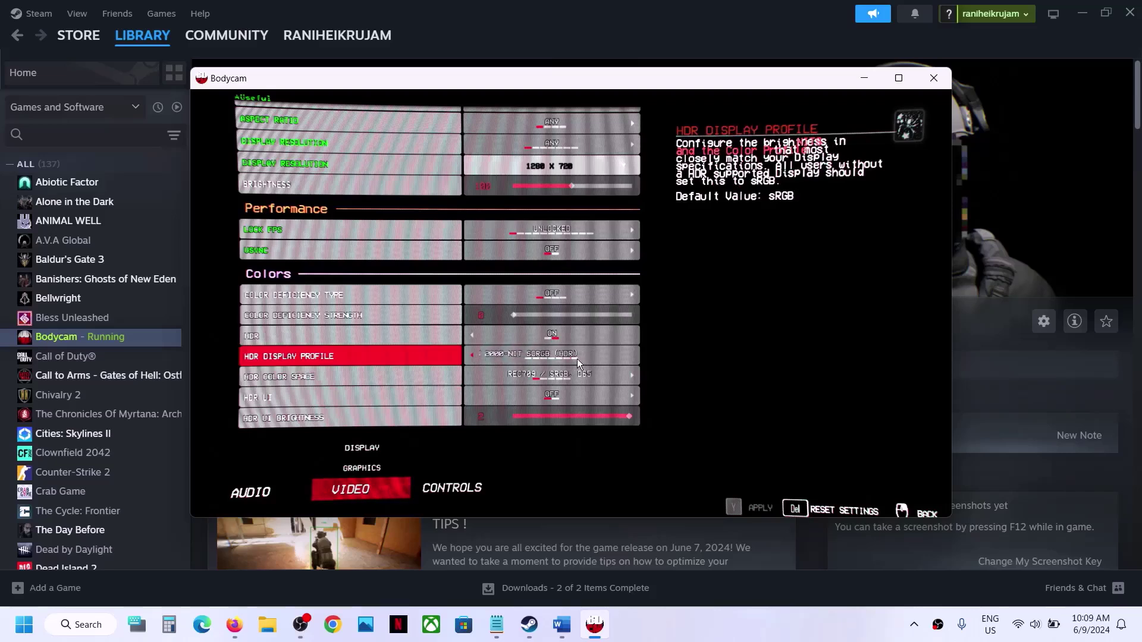
click(474, 358)
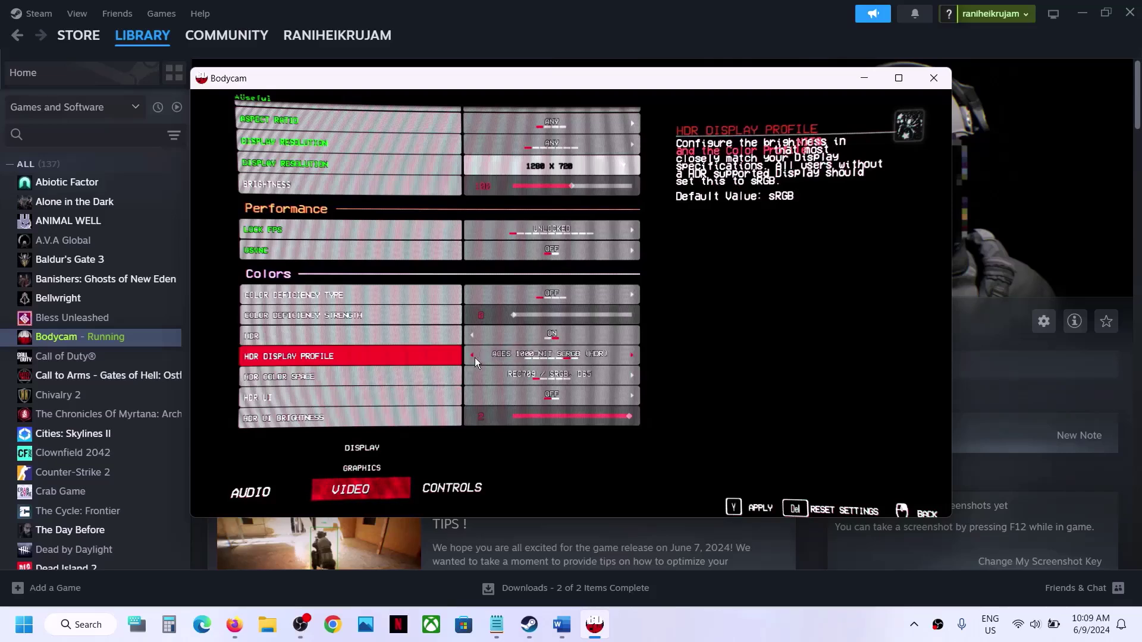
click(475, 358)
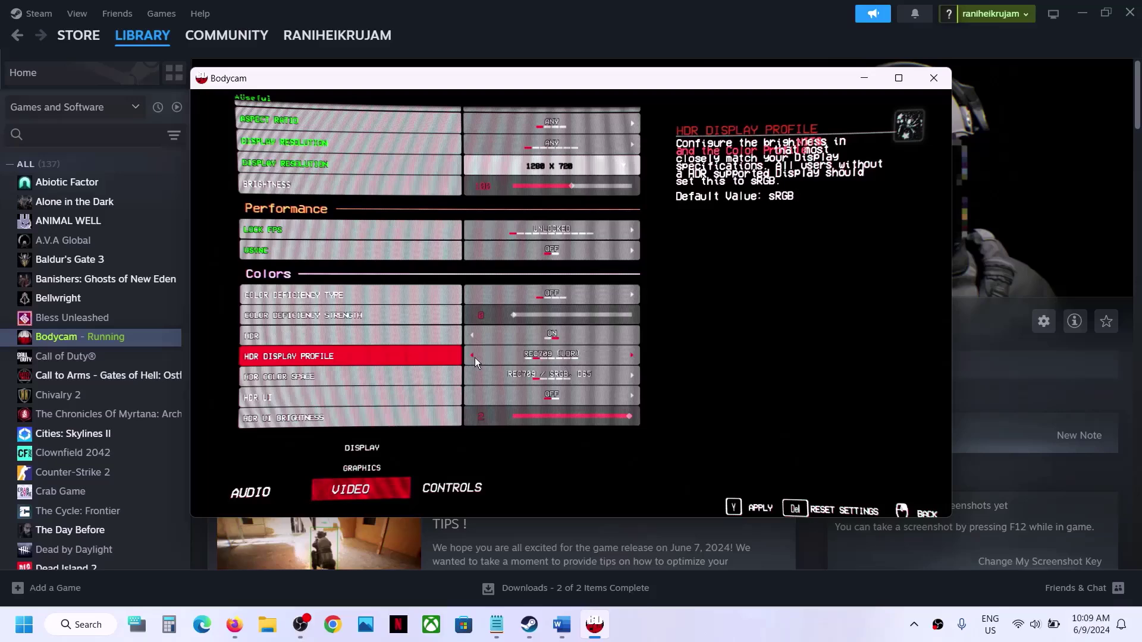
click(475, 358)
click(749, 509)
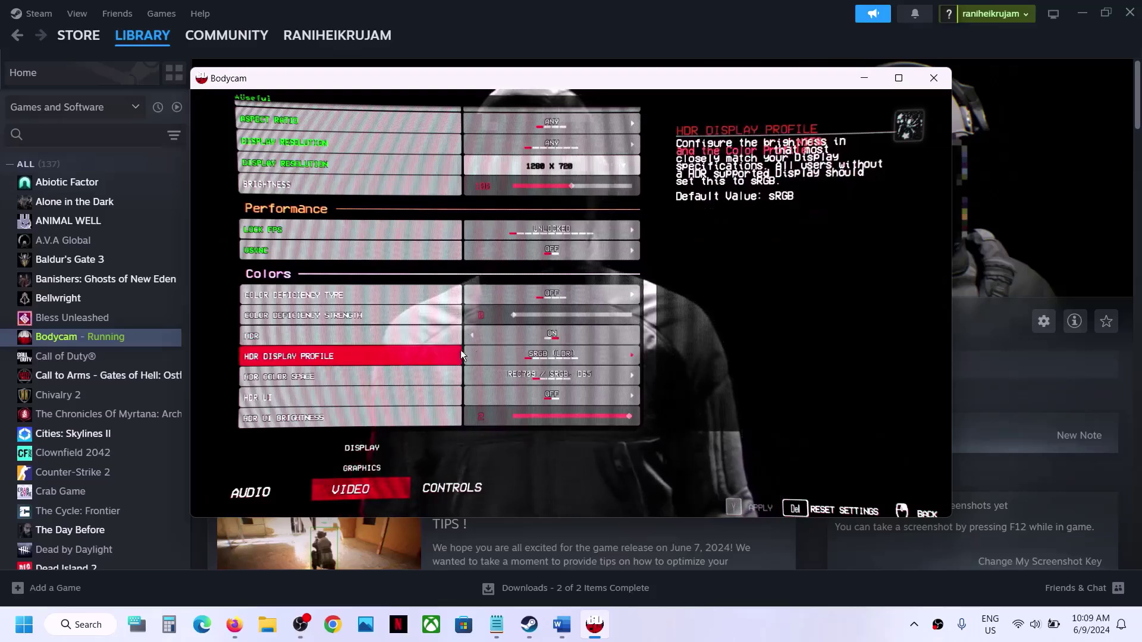
Cycle the window mode through Borderless and Full Screen and set it back to Windowed
scroll(456, 296, up, 3)
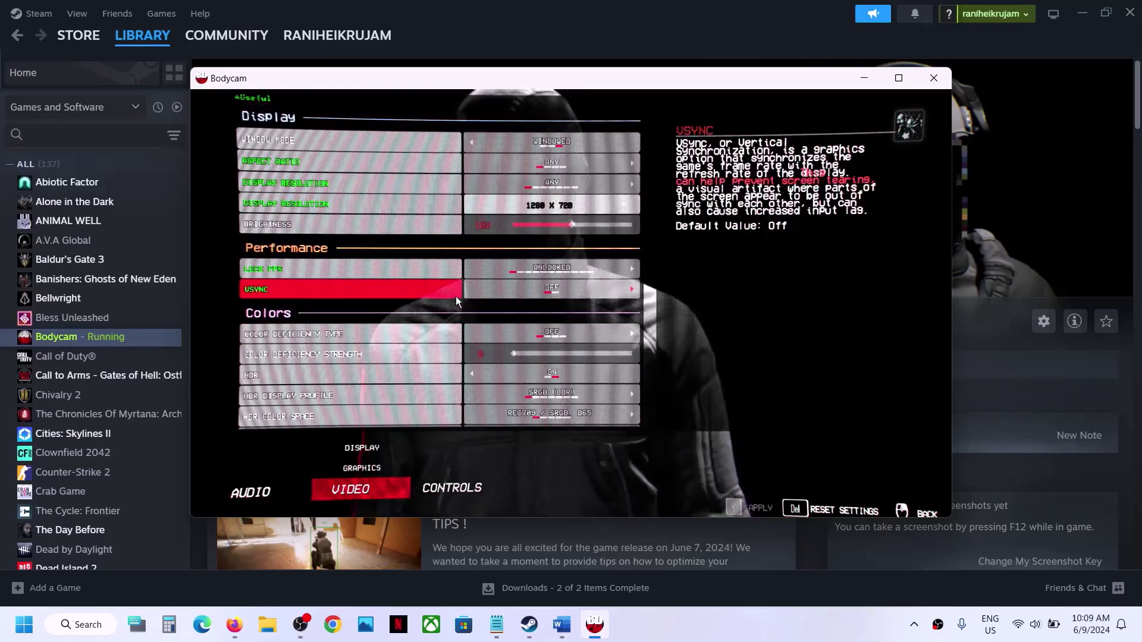
click(471, 141)
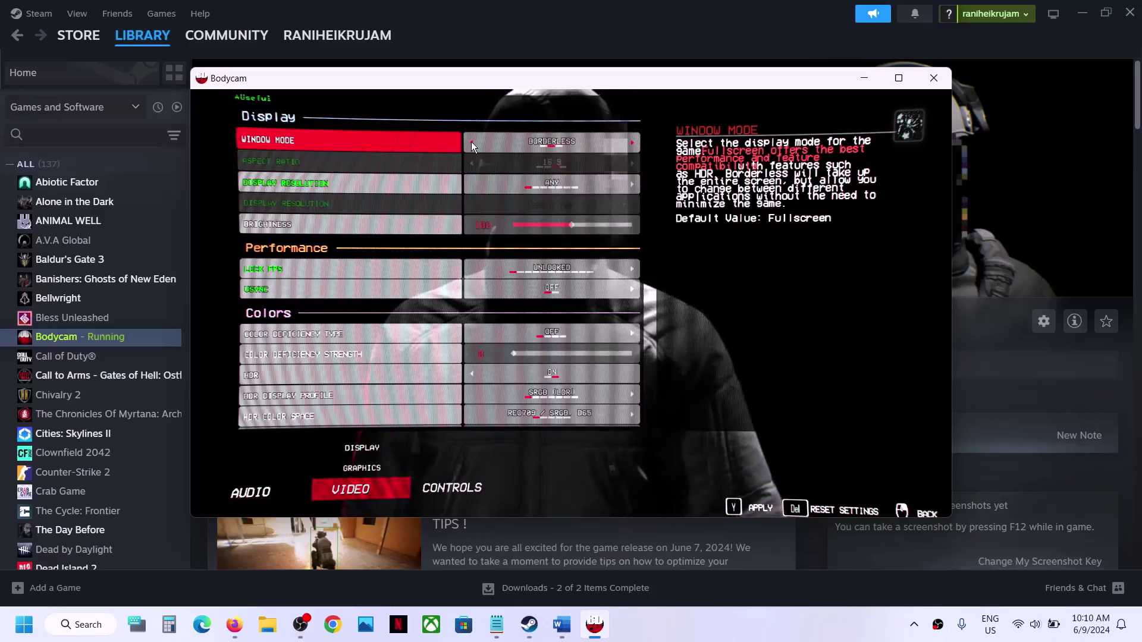
click(472, 141)
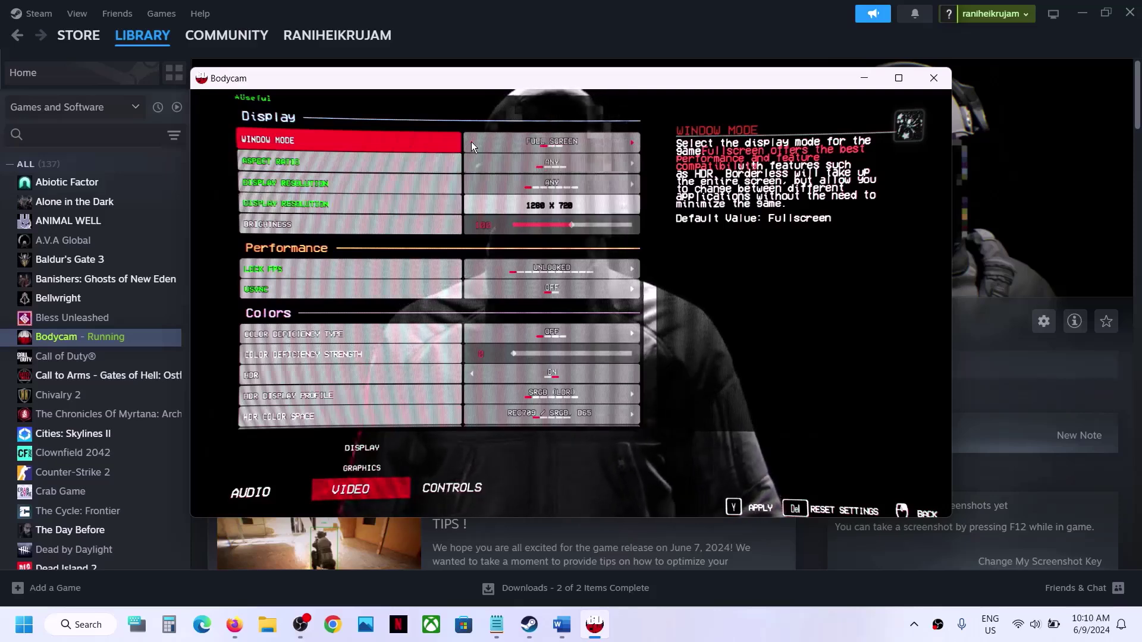
click(631, 144)
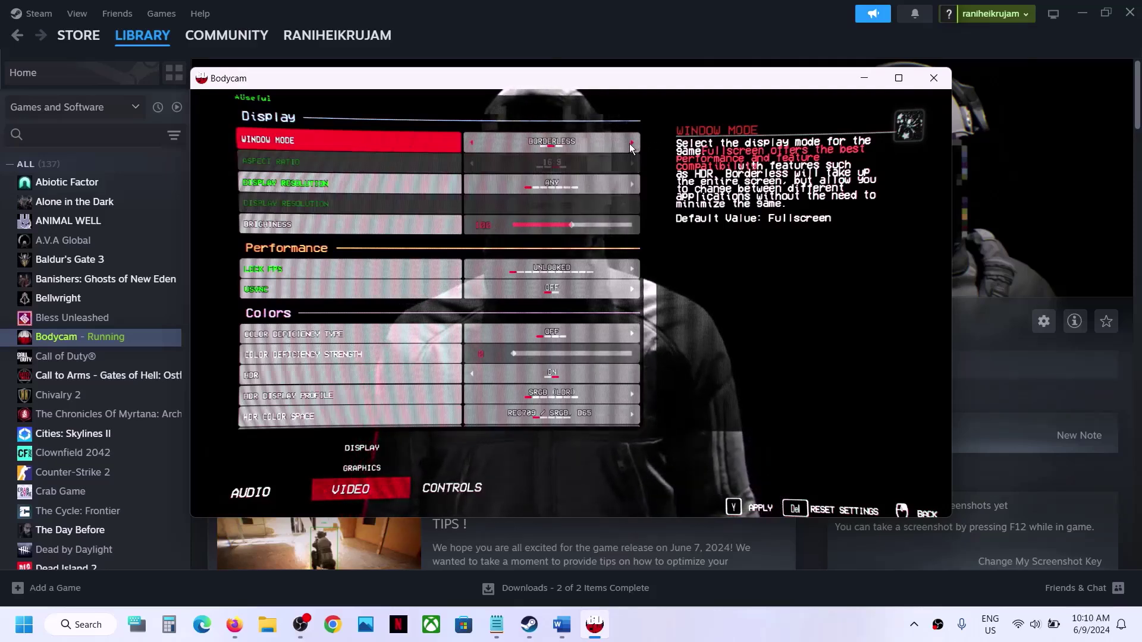
click(629, 144)
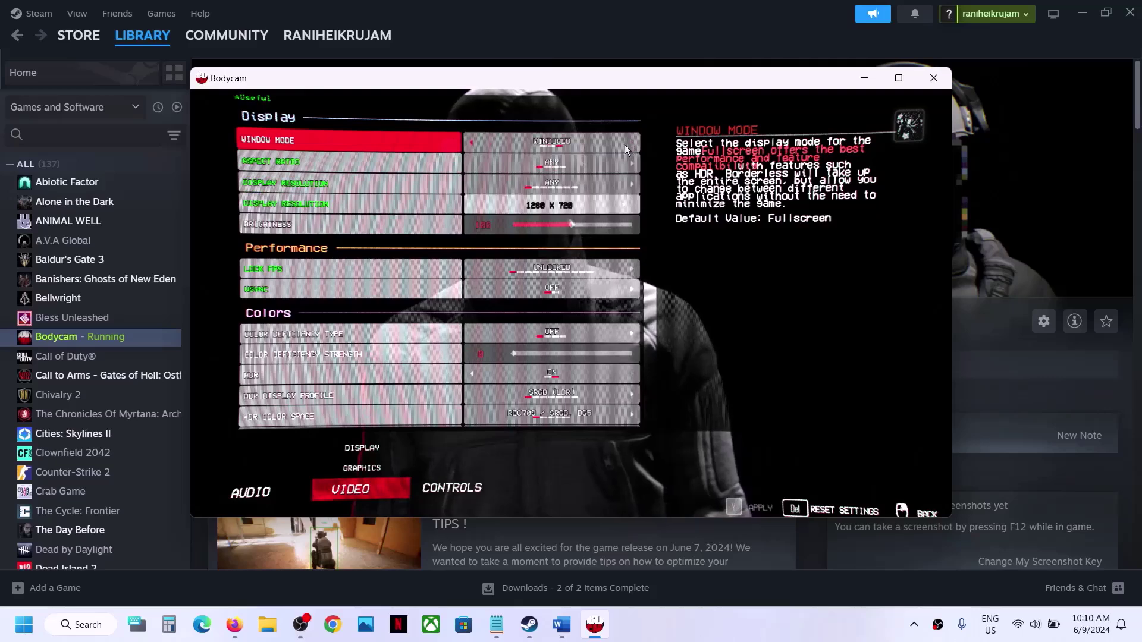
Set the display resolution to 1920 x 1080 and lock the FPS to 60
click(509, 209)
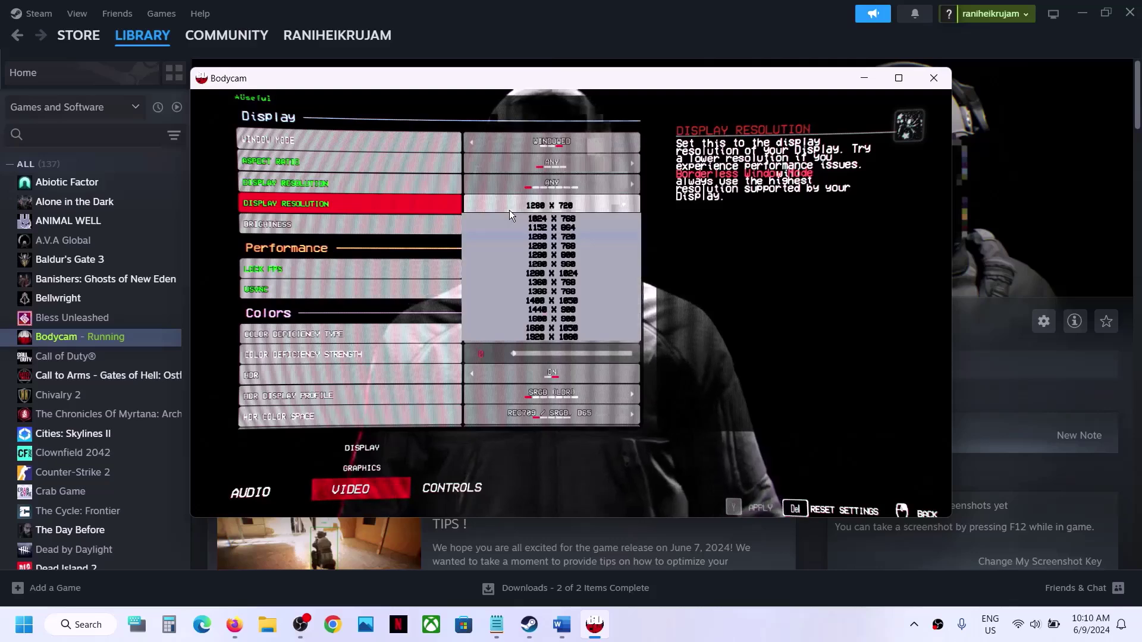
click(548, 335)
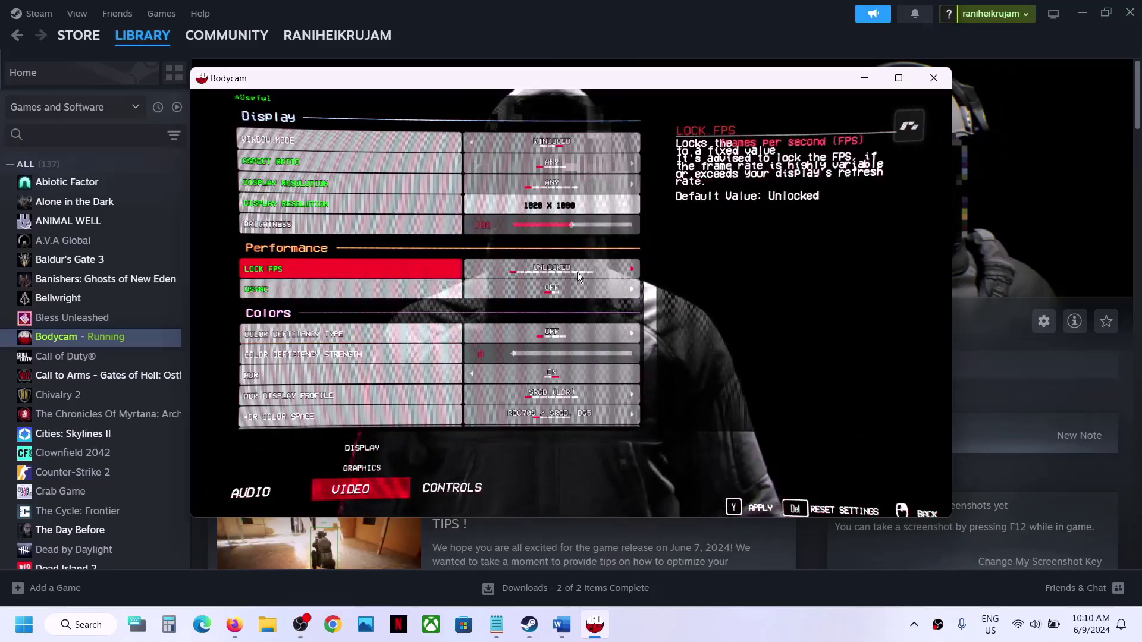
click(632, 271)
click(631, 271)
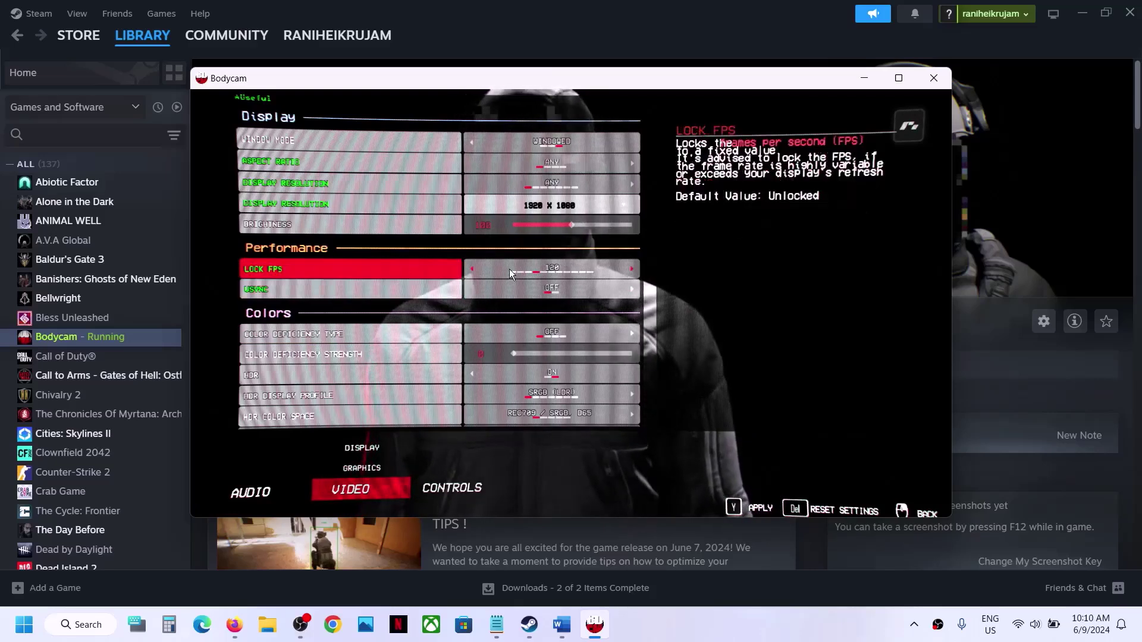
click(471, 268)
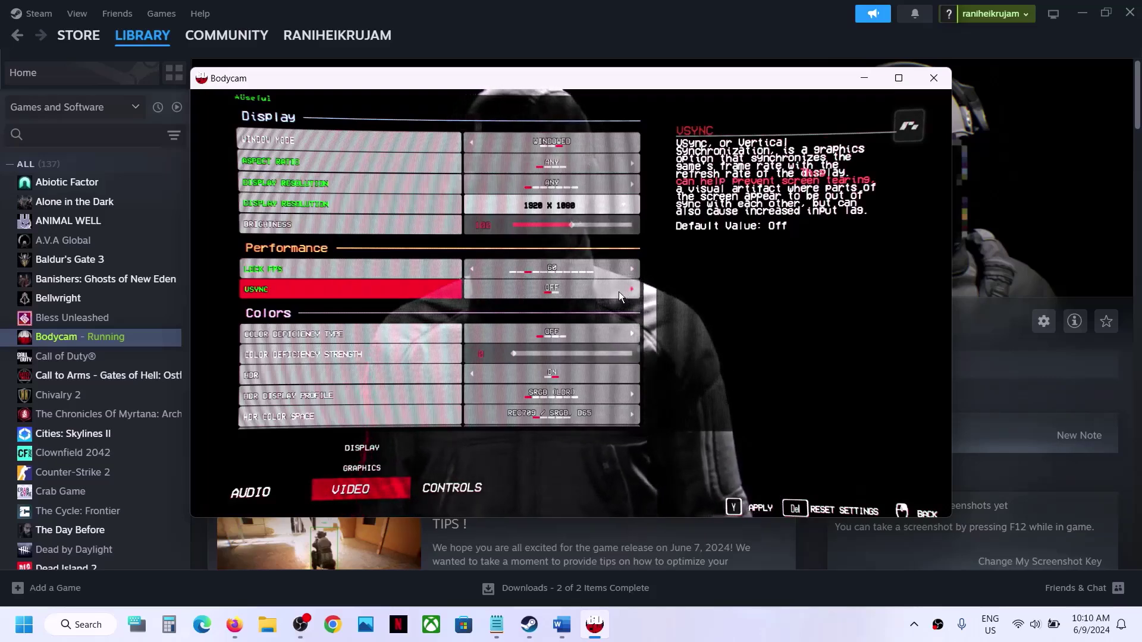
scroll(602, 300, down, 1)
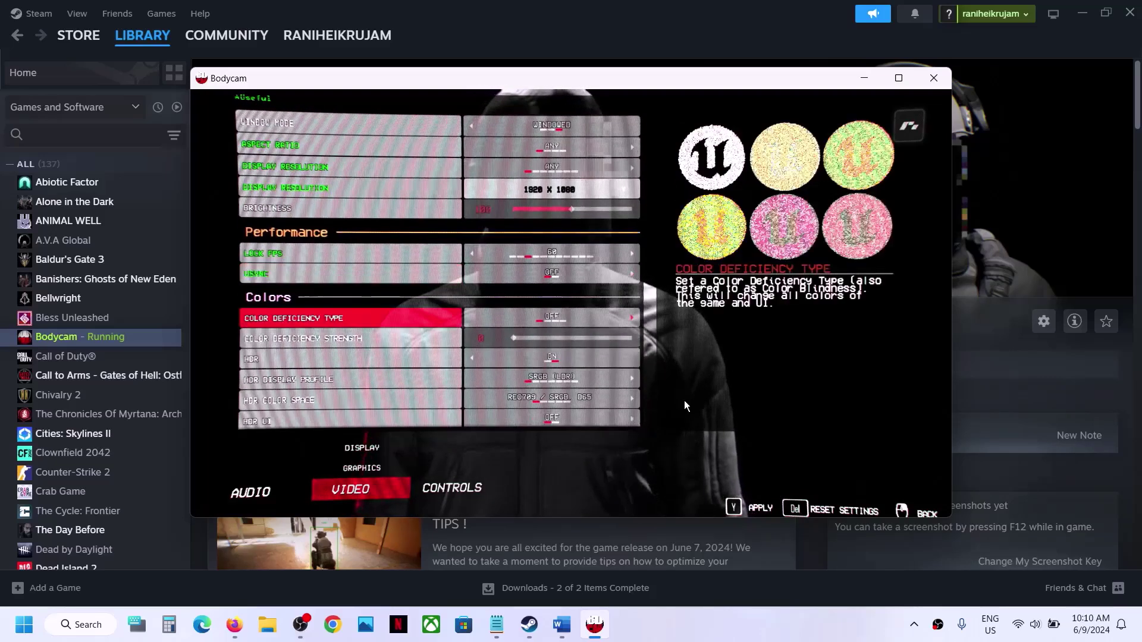
scroll(591, 395, down, 1)
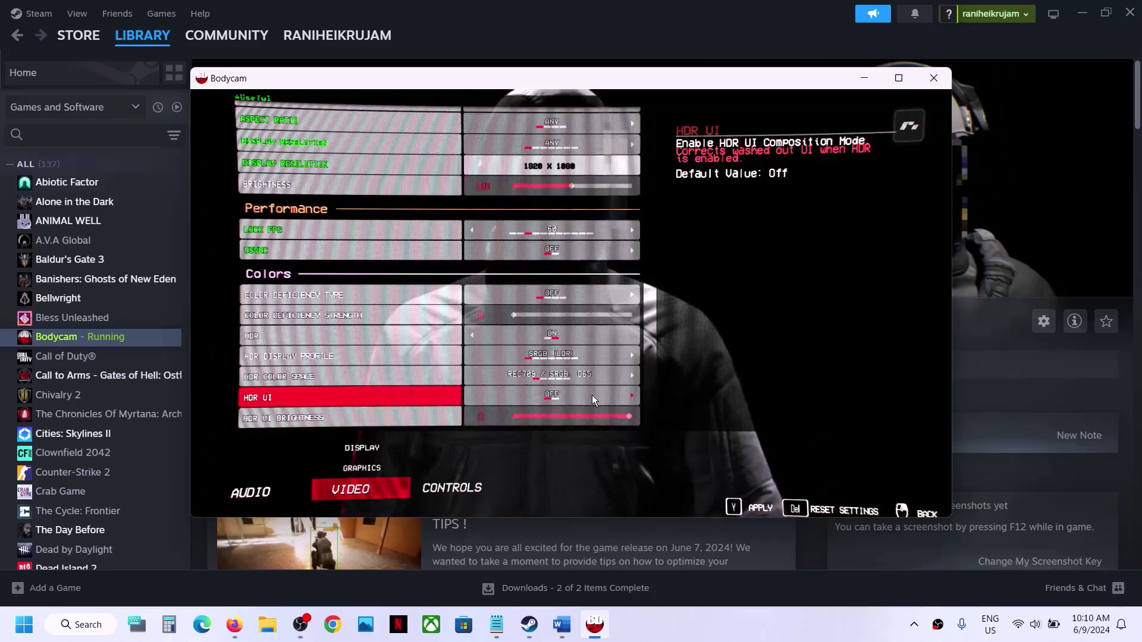